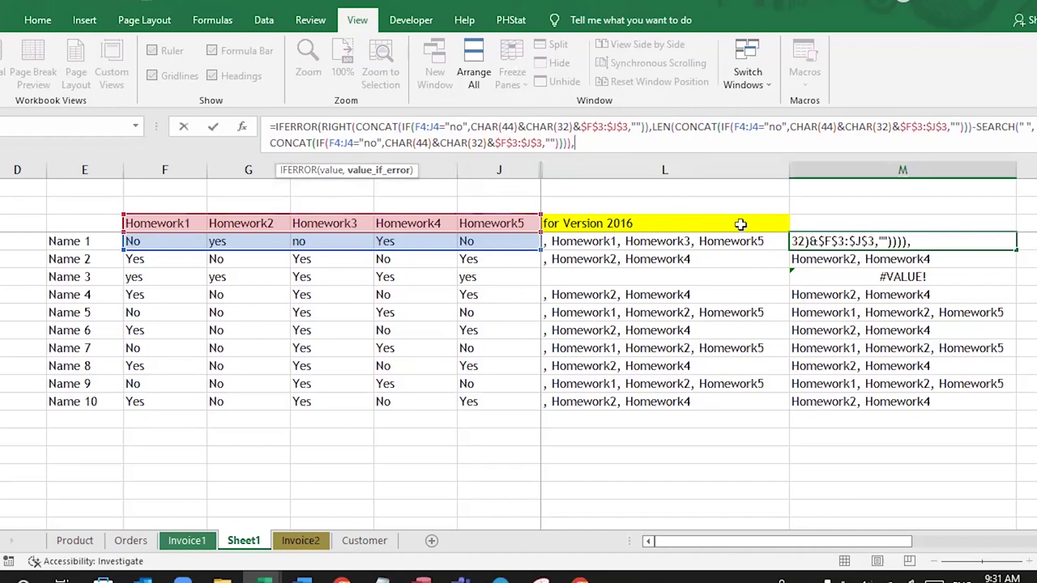
Step: Close the column M formula with ')', commit it as an array formula, and fill it down to Name 10
type(")")
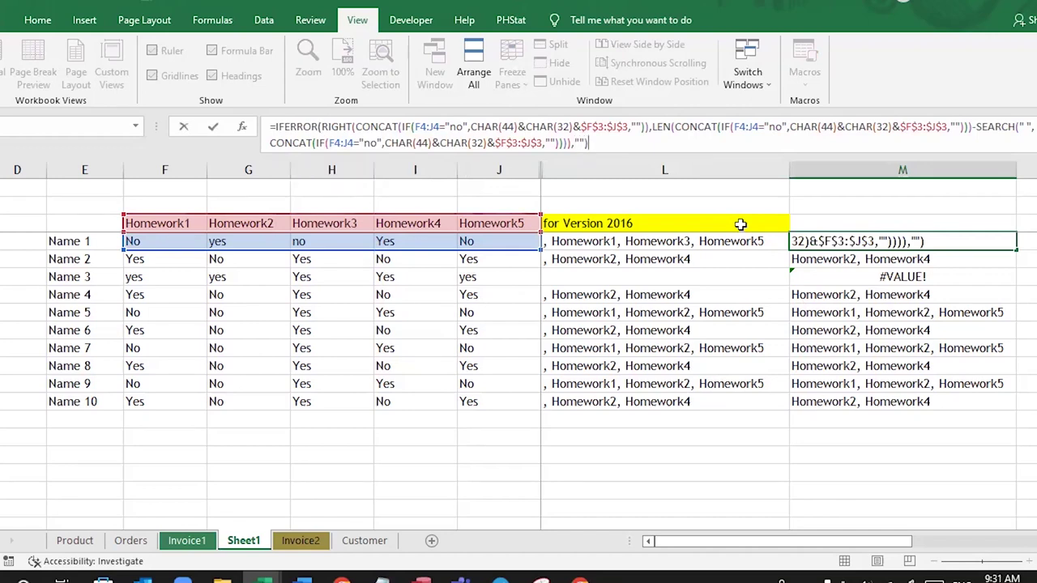
key("ctrl+shift+Return")
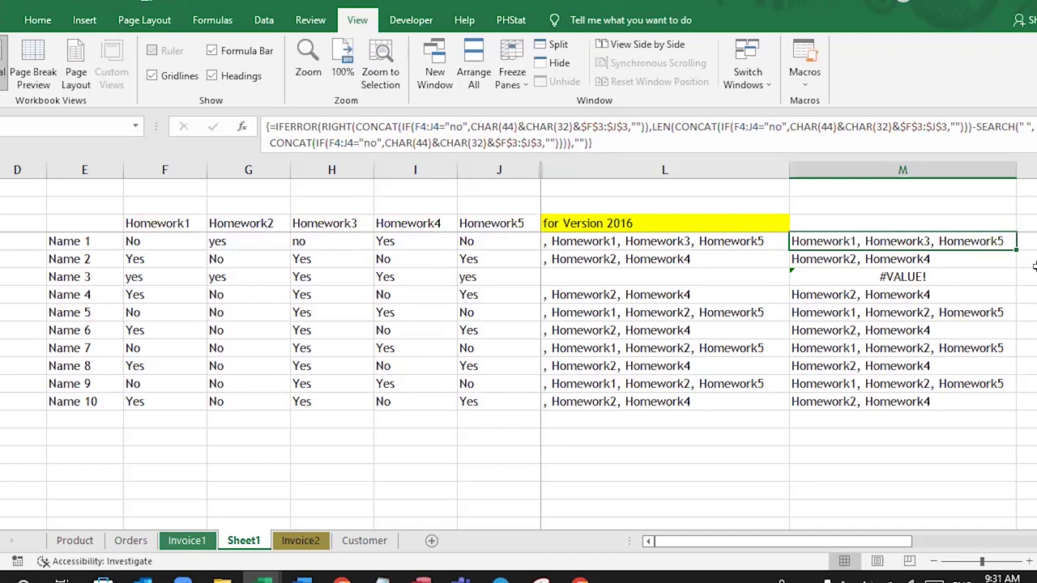
left_click_drag(1014, 250, 1013, 409)
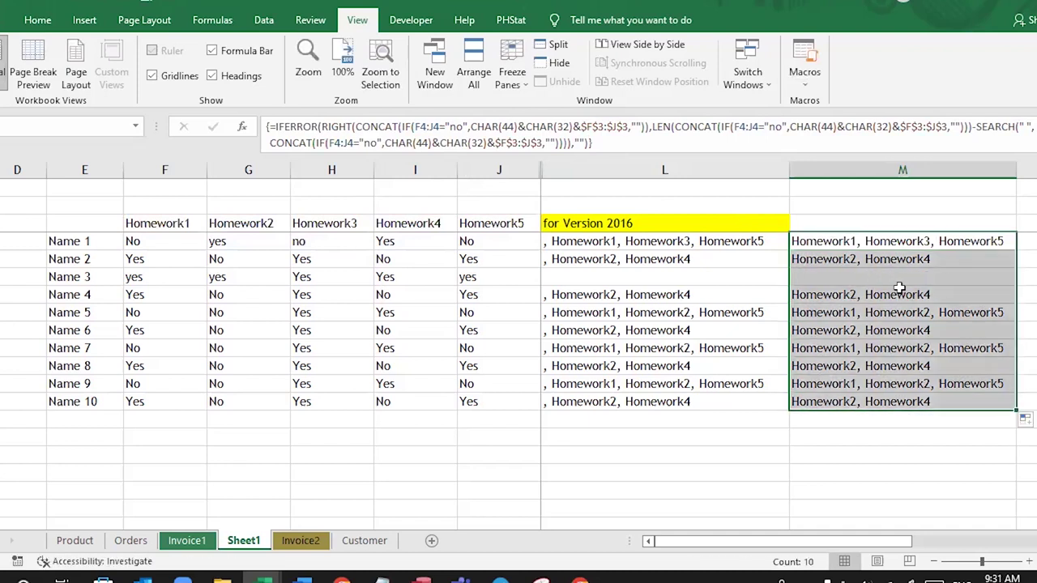
left_click(861, 239)
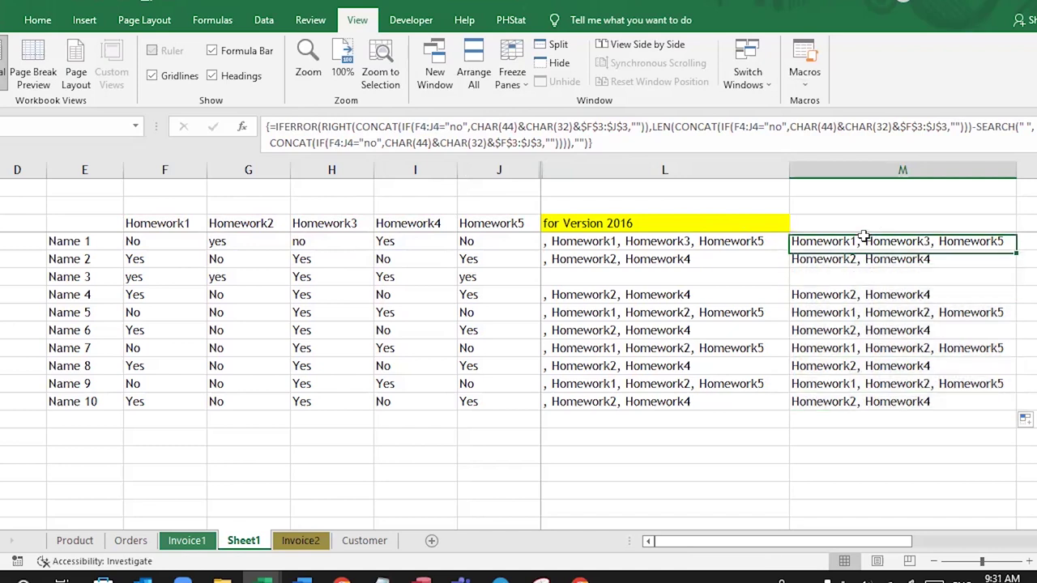
Step: Copy the yellow 'for Version 2016' header into the cell above the new results
left_click(679, 225)
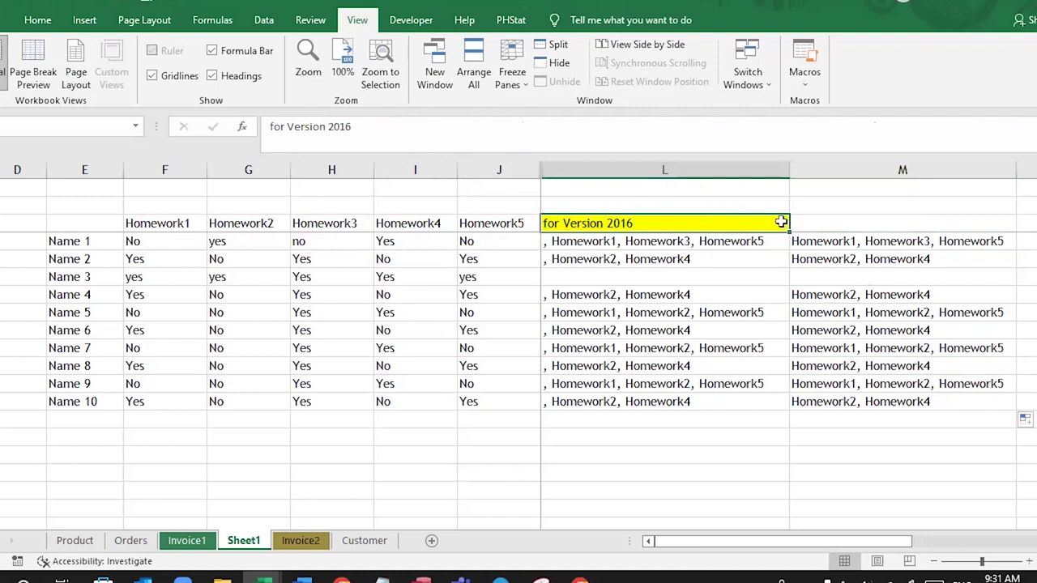
key("ctrl+c")
key("Right")
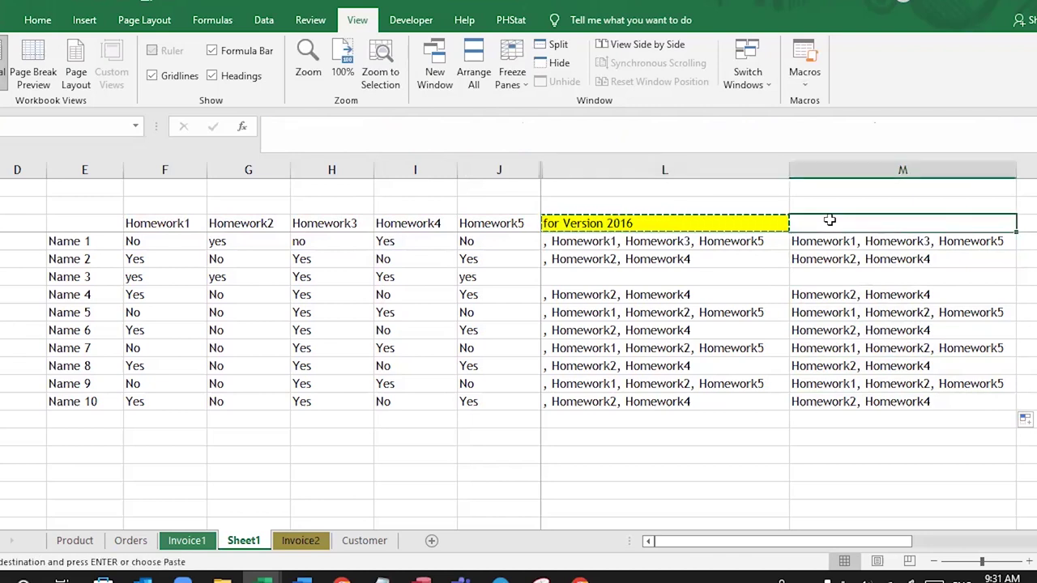
key("Return")
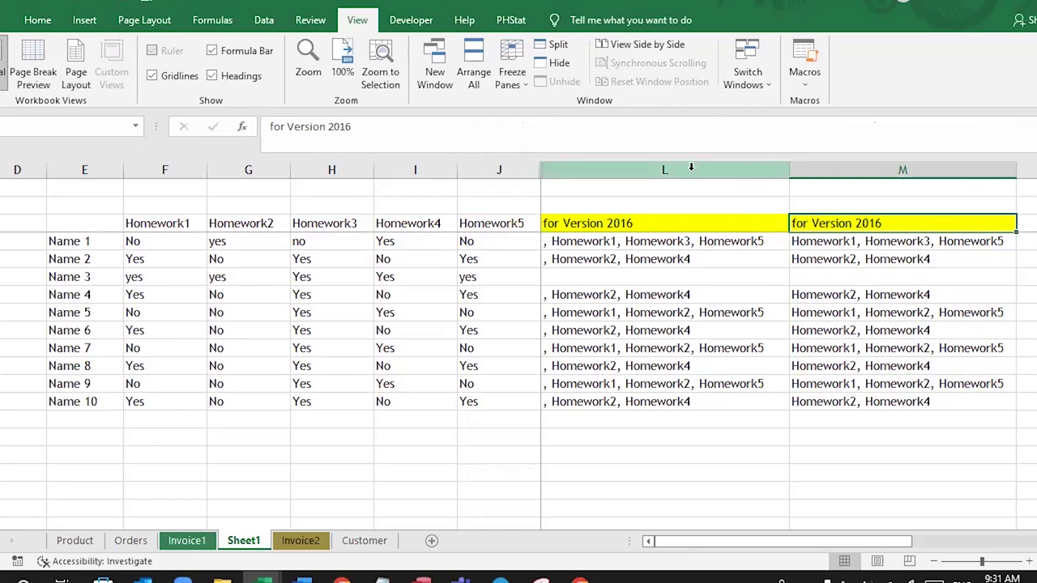
Step: Delete the old comma-prefixed results column
left_click(691, 167)
right_click(691, 167)
left_click(734, 298)
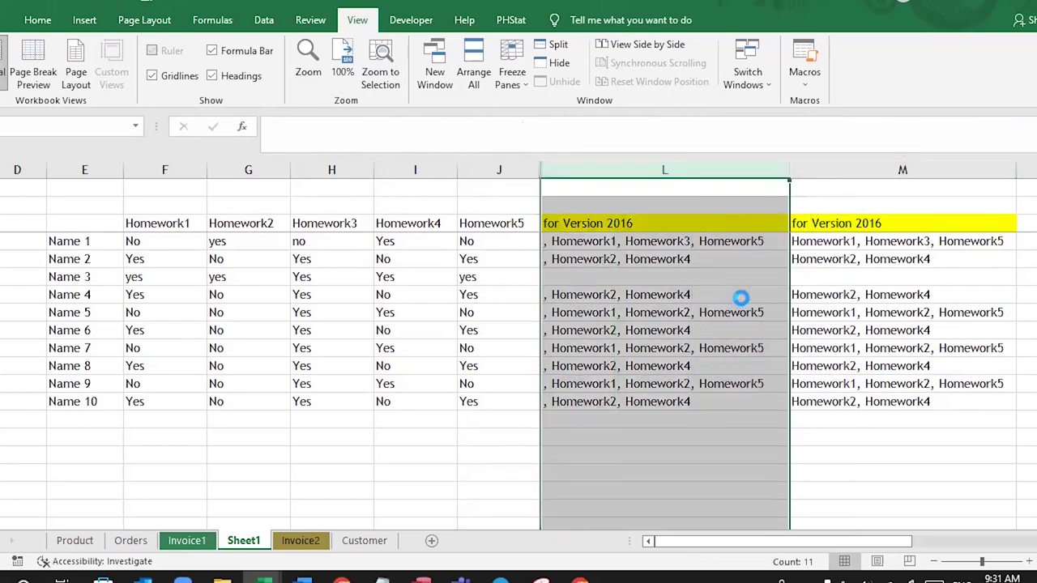
Step: Unhide the hidden Lack of HMW column between J and L
left_click(659, 224)
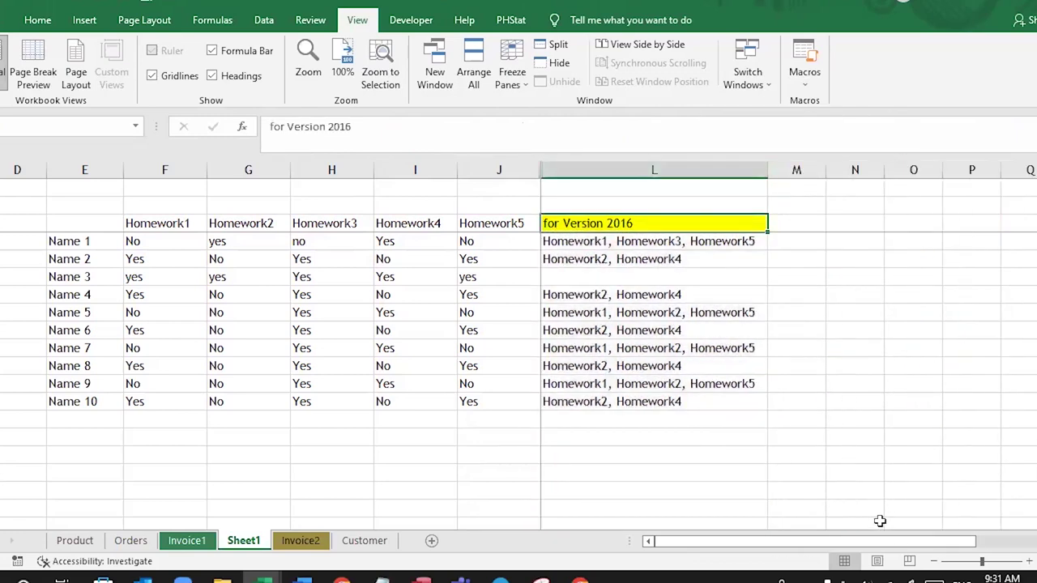
left_click_drag(504, 169, 567, 170)
right_click(567, 172)
left_click(630, 399)
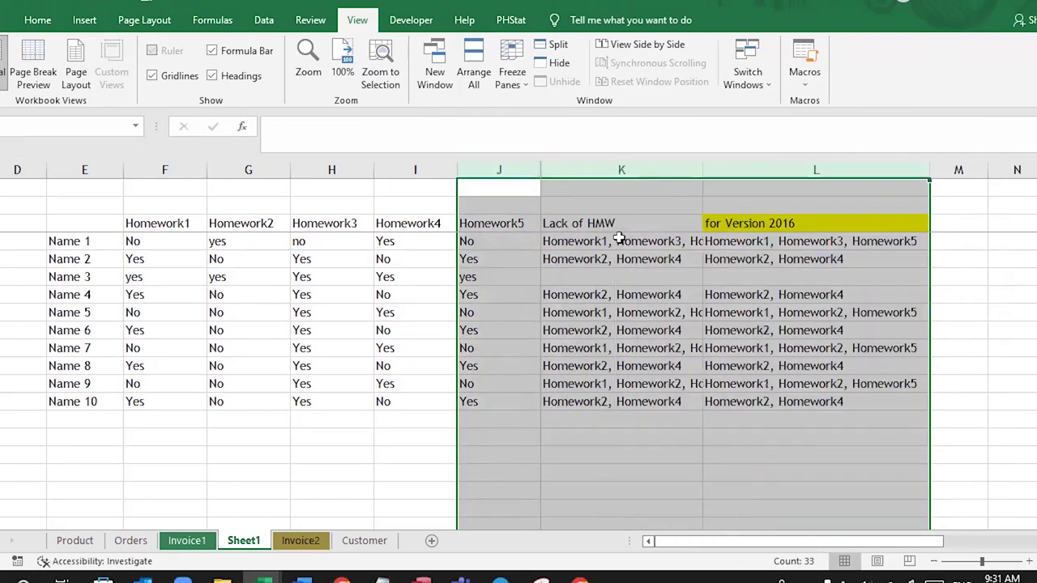
Step: Fill the Lack of HMW header yellow and relabel it 'Lack of HMW (V. 2019+)'
left_click(648, 224)
left_click(37, 19)
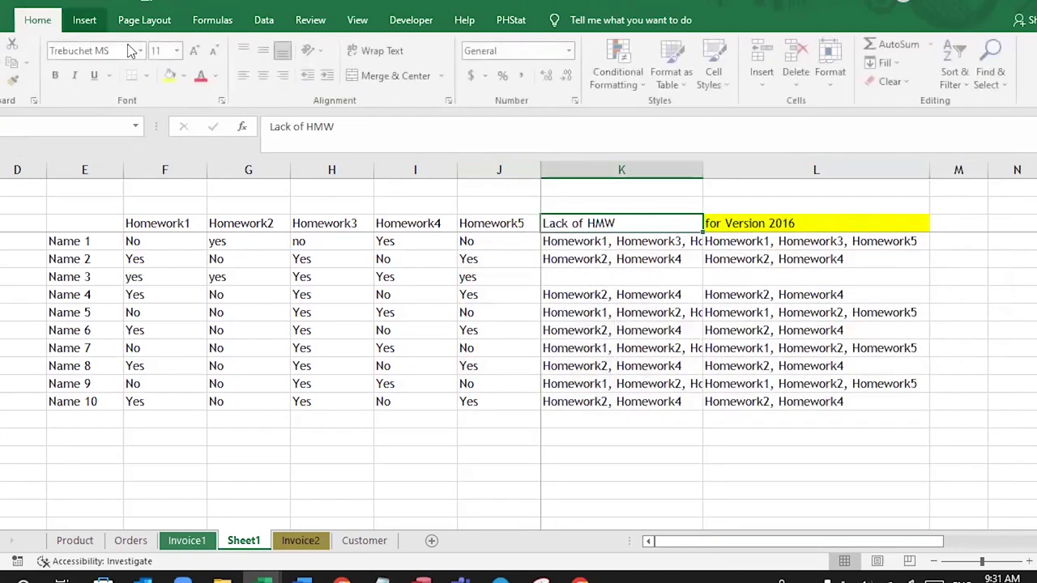
left_click(172, 75)
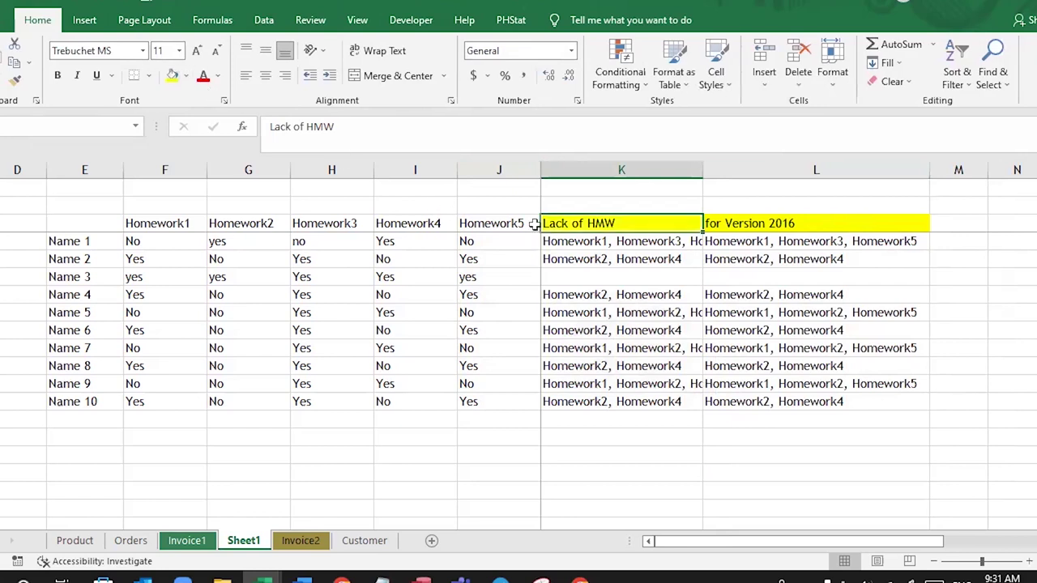
double_click(642, 223)
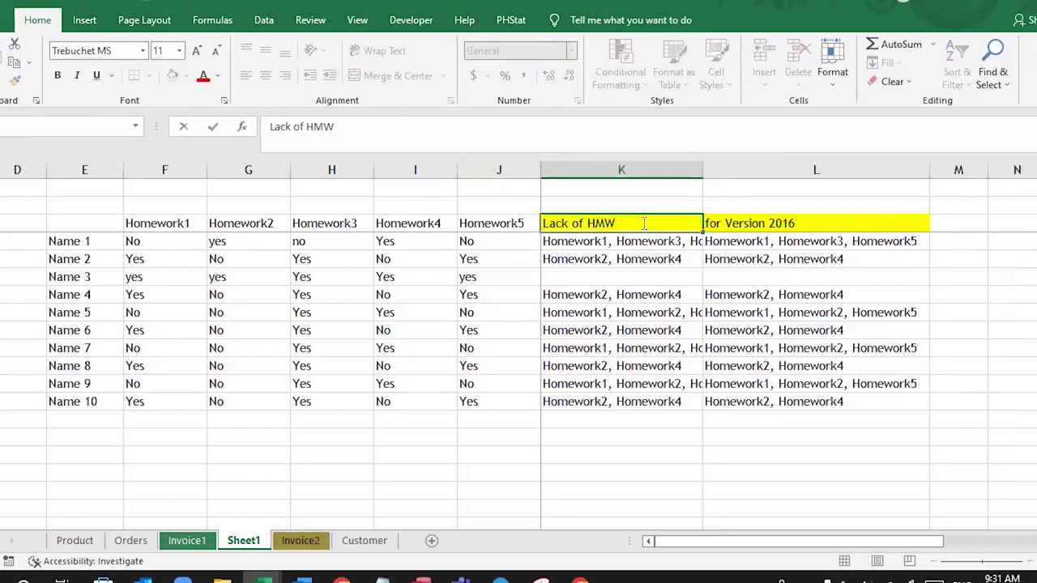
type("(V. 2019+)")
key("Return")
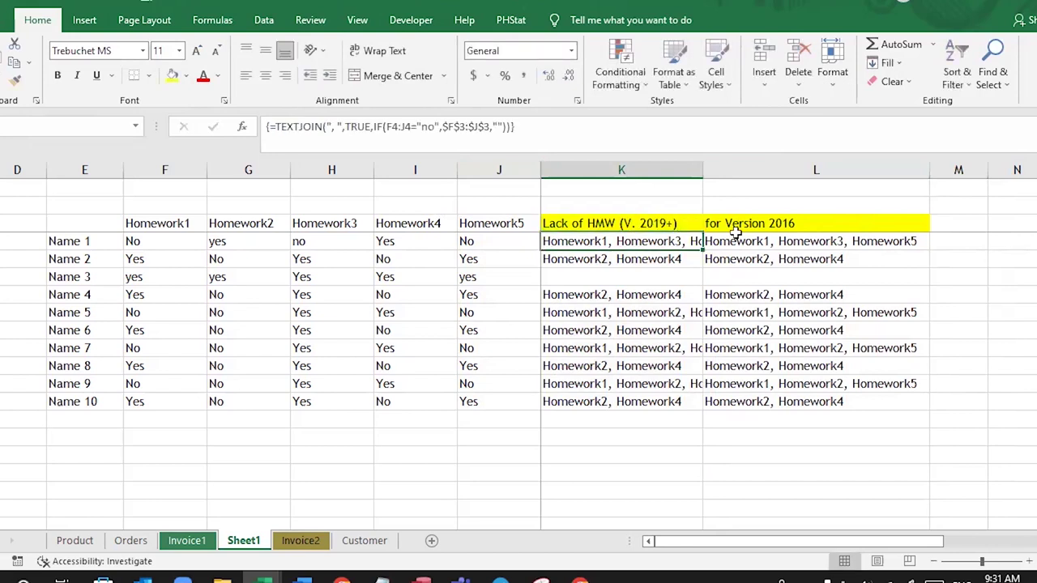
Step: Touch up the 'for Version 2016' header, leaving it unchanged, and widen column K
left_click(814, 223)
double_click(814, 223)
type("(-")
key("Return")
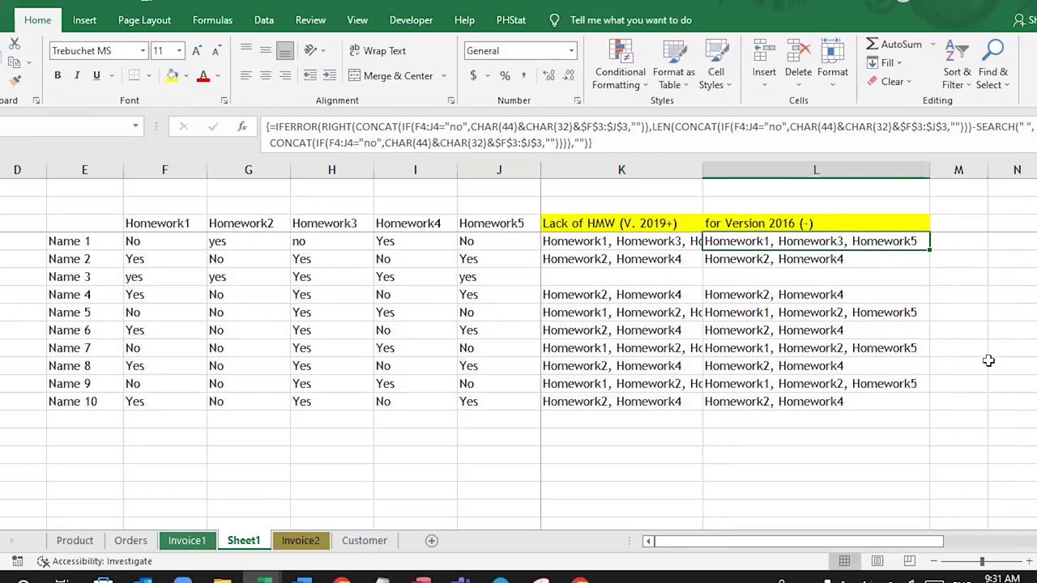
double_click(804, 222)
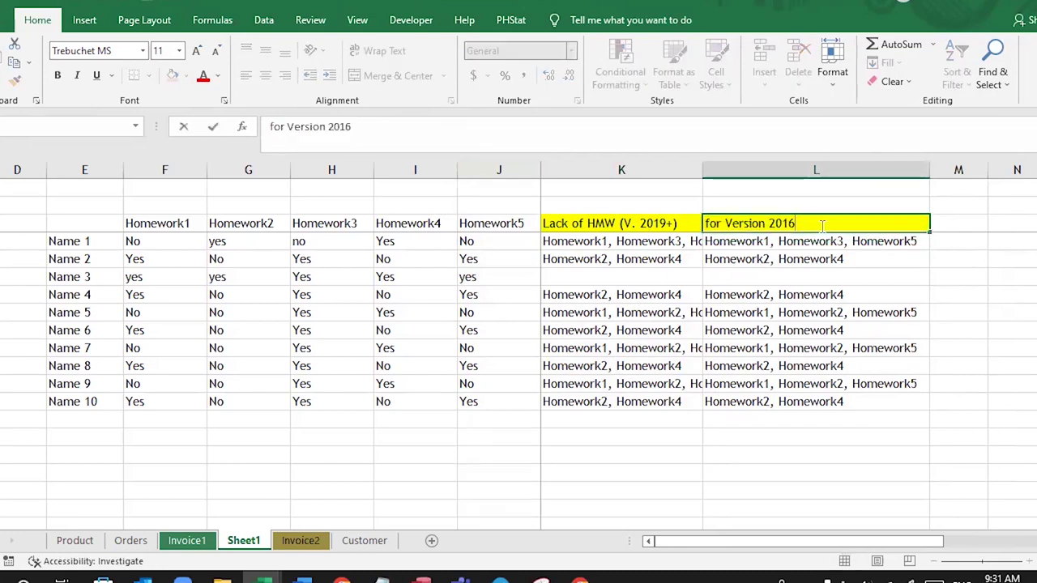
key("Return")
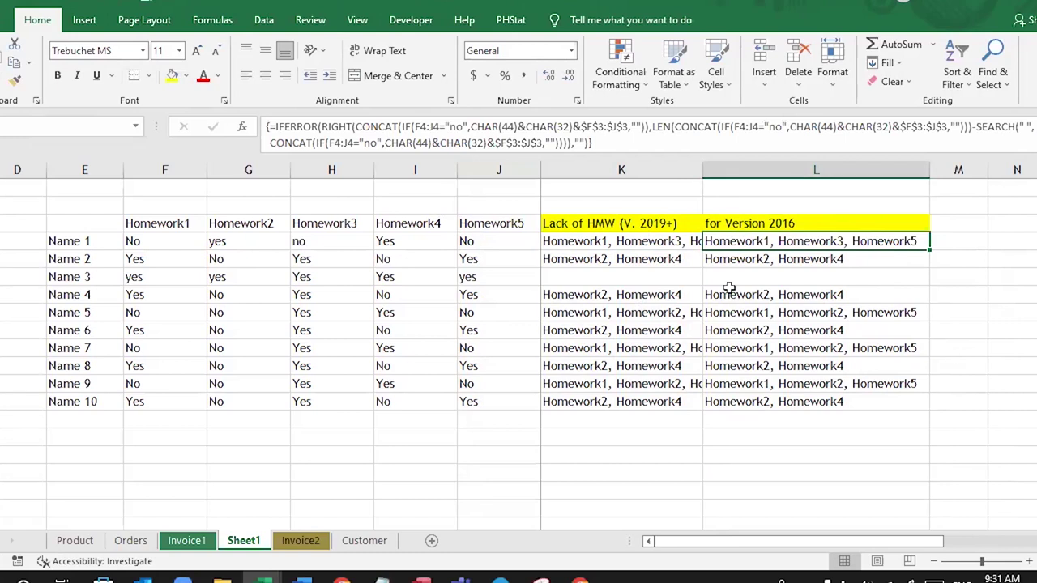
left_click_drag(702, 169, 750, 169)
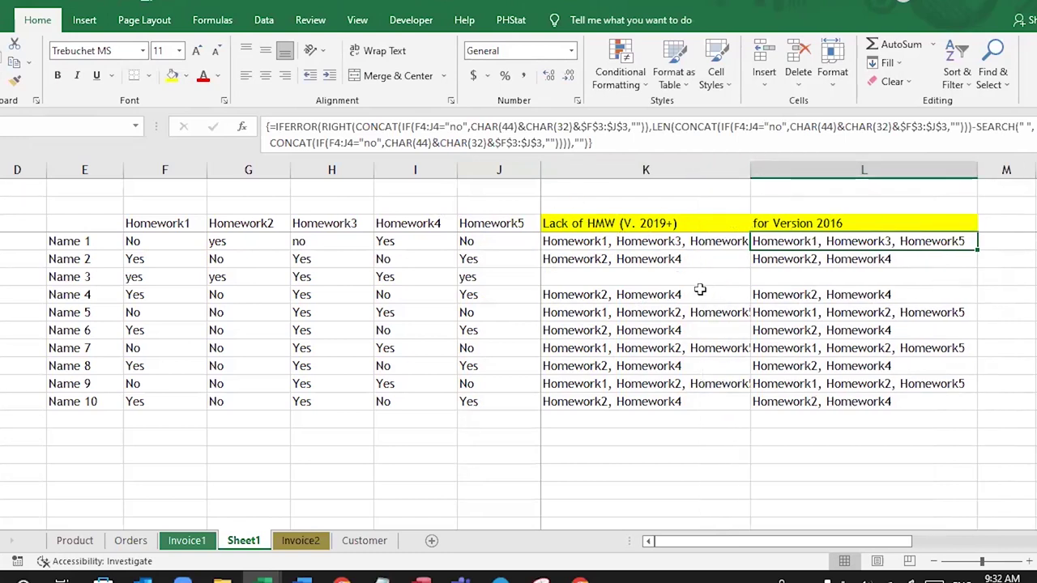
Step: Compare the K5 TEXTJOIN and L5 version-2016 formulas, then autofit column K's width
left_click(650, 247)
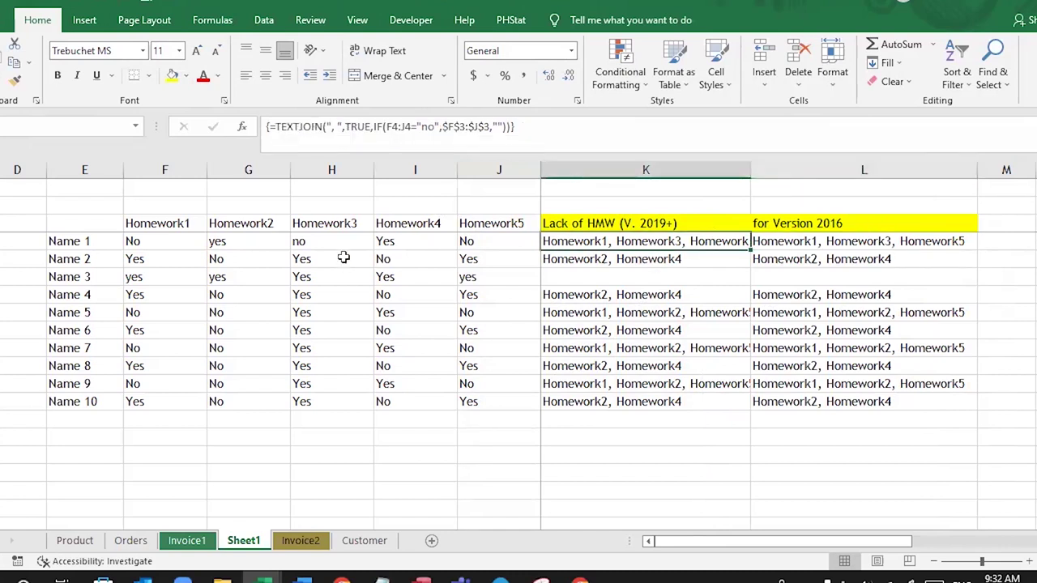
left_click(785, 241)
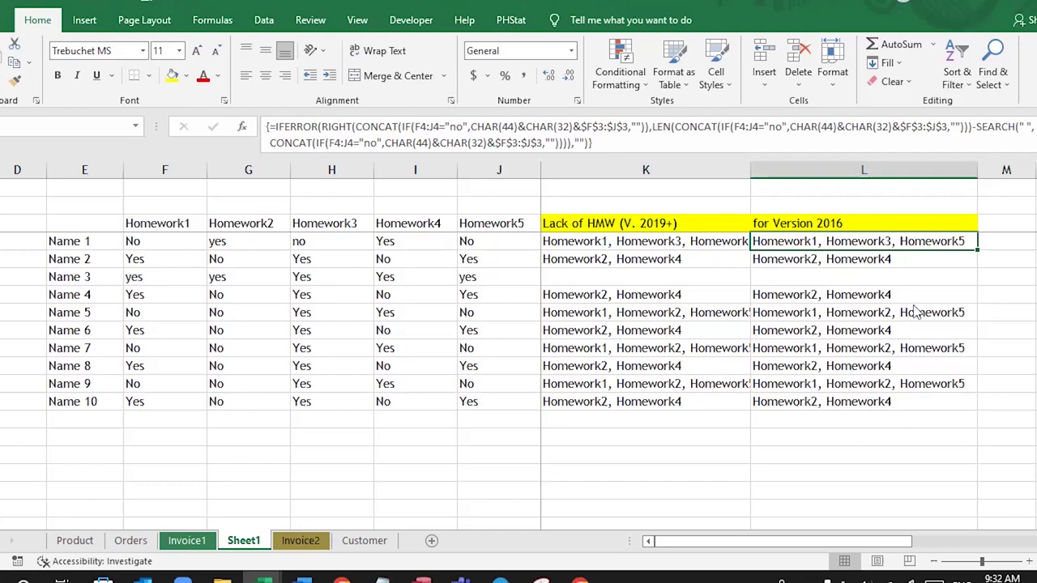
double_click(751, 169)
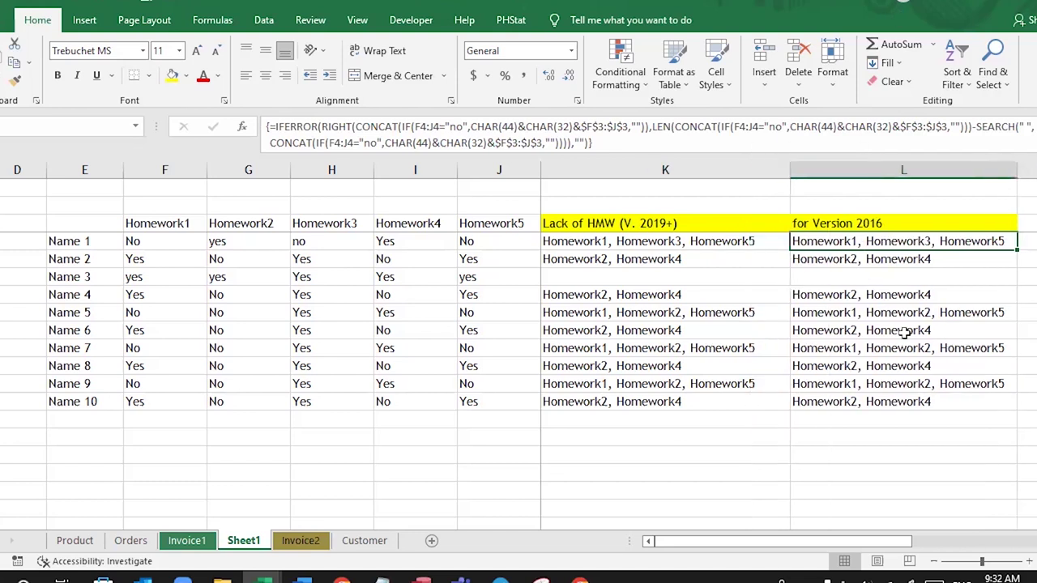
double_click(790, 169)
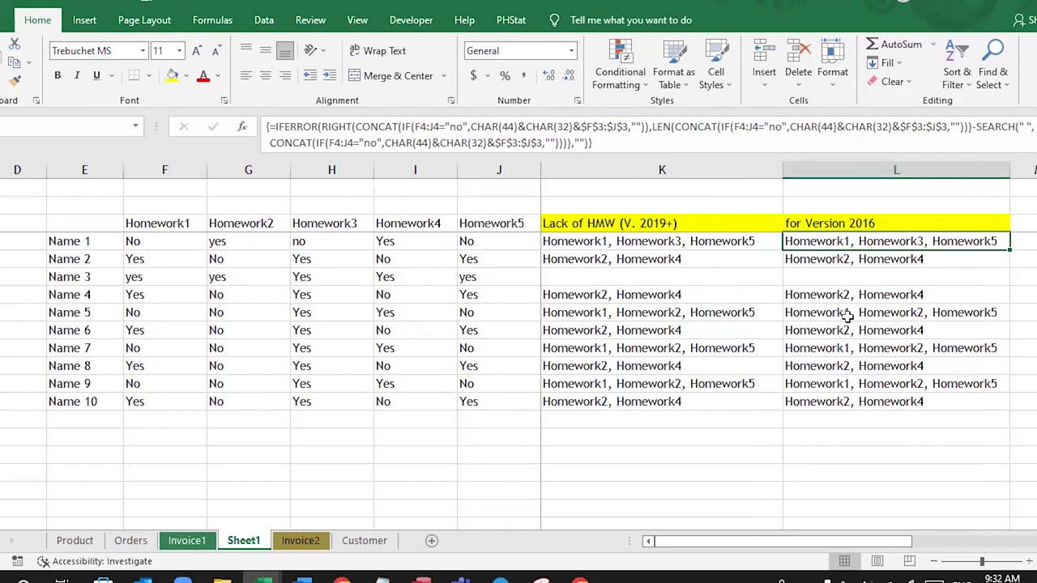
Step: Review the column K results and select column L to insert a column
left_click(594, 238)
left_click_drag(594, 259, 616, 366)
left_click(615, 259)
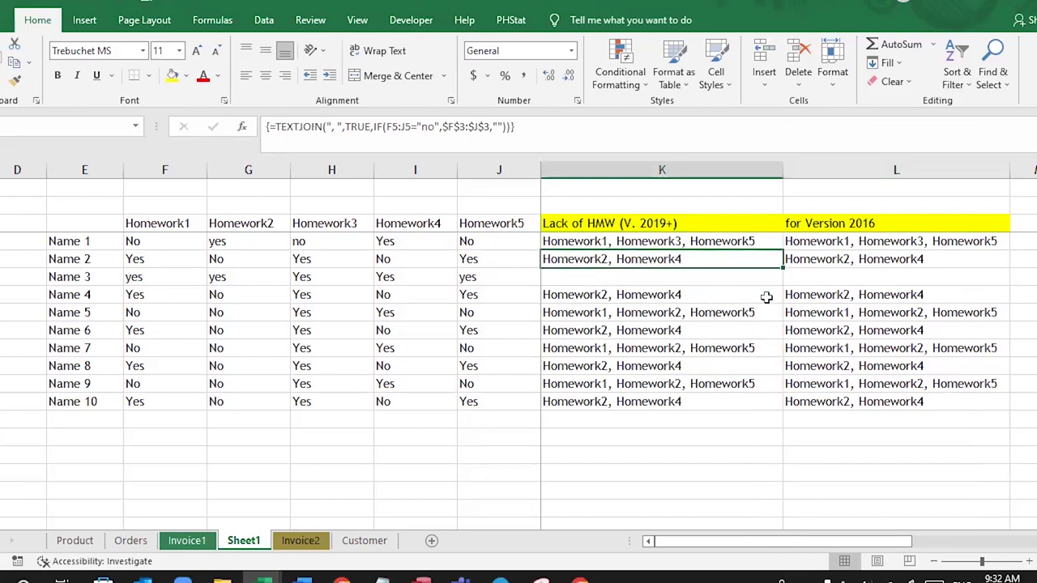
left_click(808, 167)
right_click(808, 168)
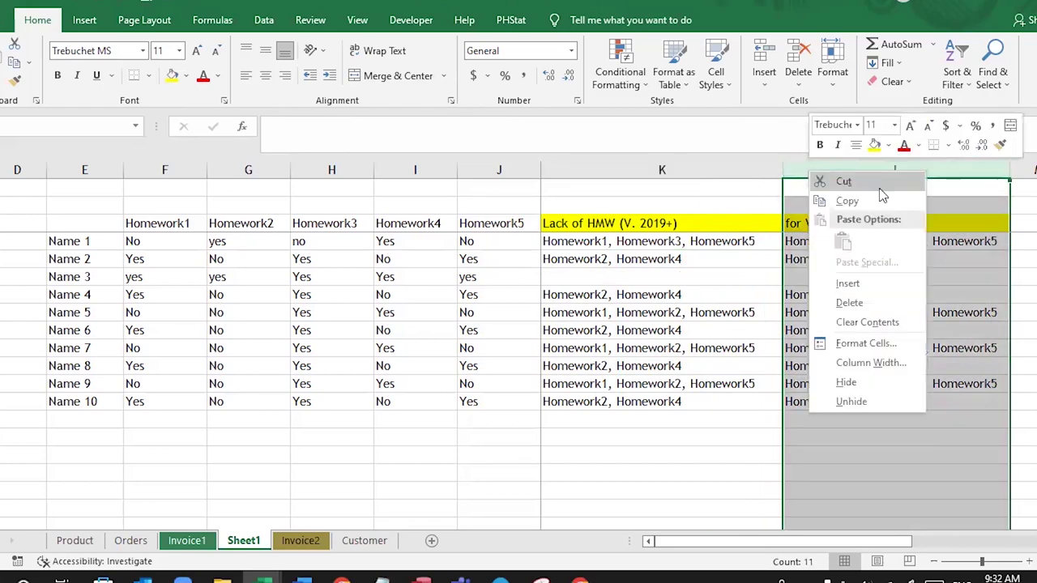
Step: Insert an empty column before the version-2016 results and copy K's TEXTJOIN formula text
left_click(847, 283)
left_click(842, 225)
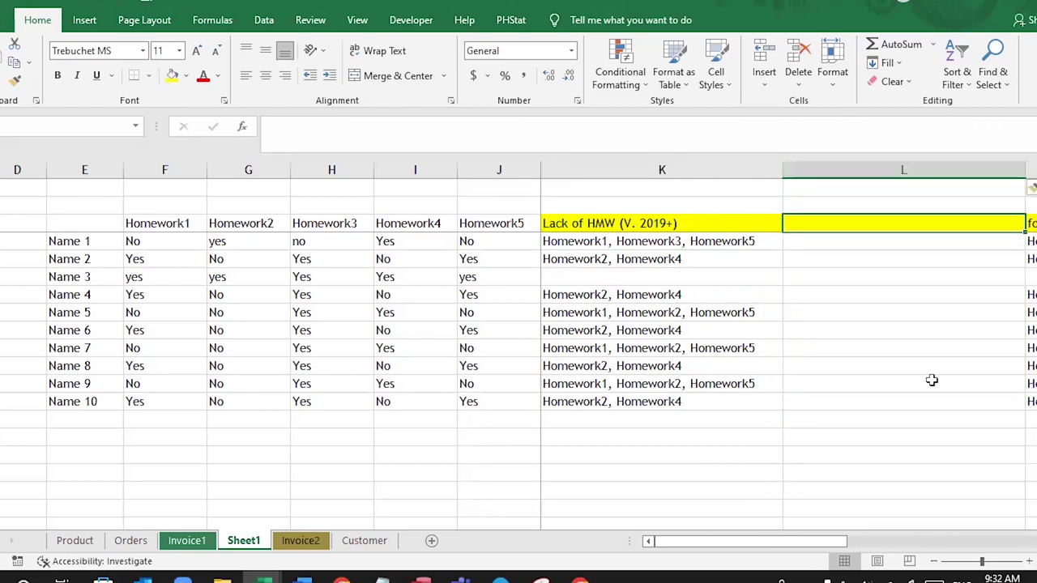
left_click(836, 240)
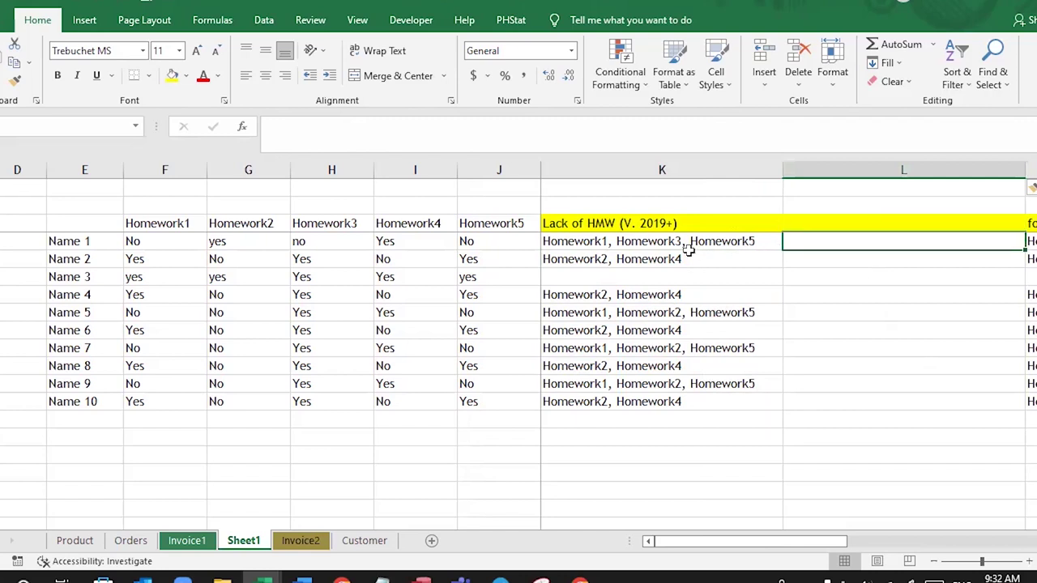
left_click(688, 244)
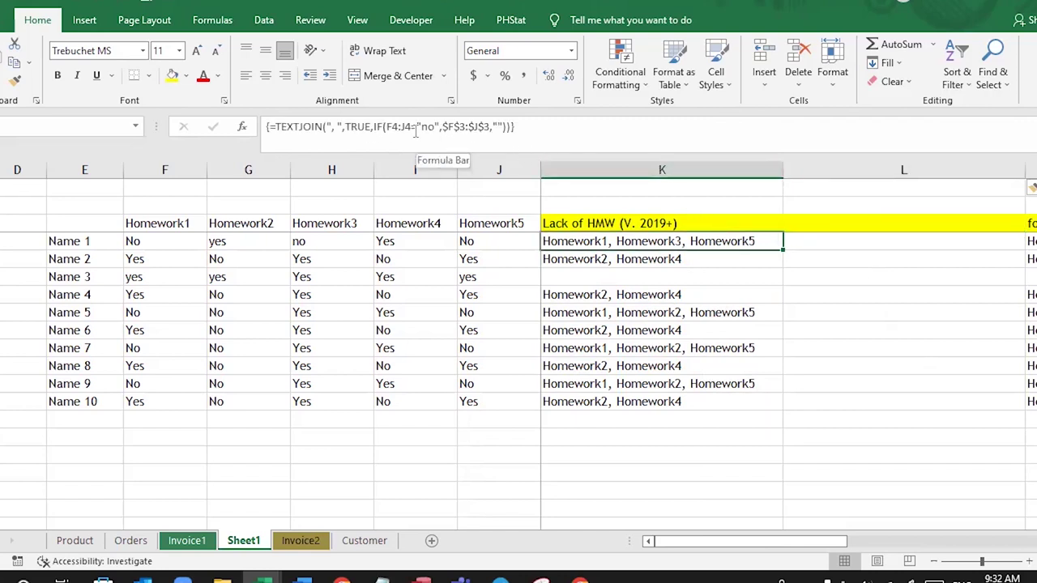
left_click_drag(535, 127, 269, 127)
key("ctrl+c")
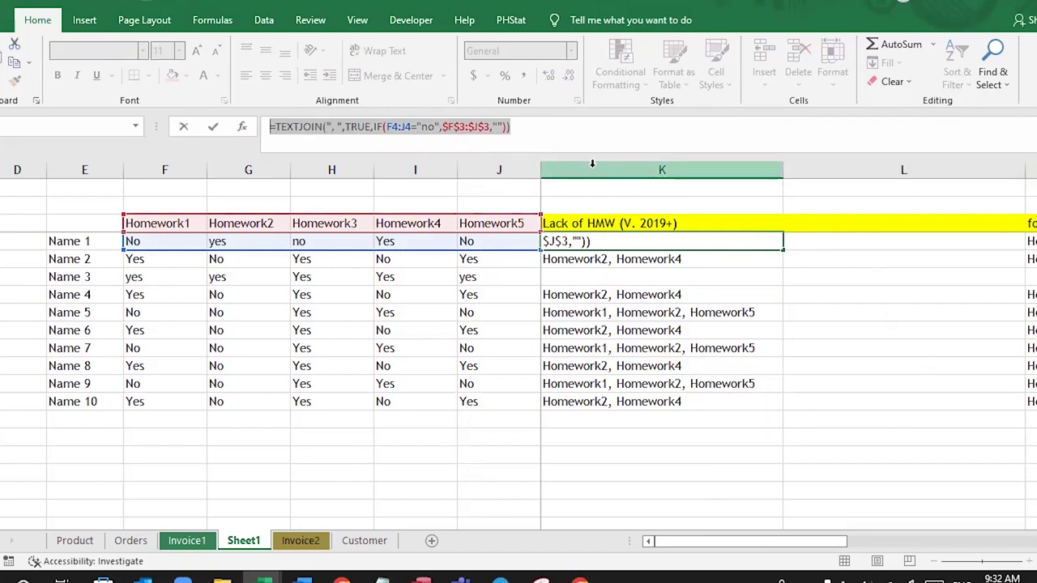
key("Escape")
Step: Paste the formula into L4, swap the comma delimiter for CHAR(10), and commit as array formula
left_click(807, 238)
double_click(806, 238)
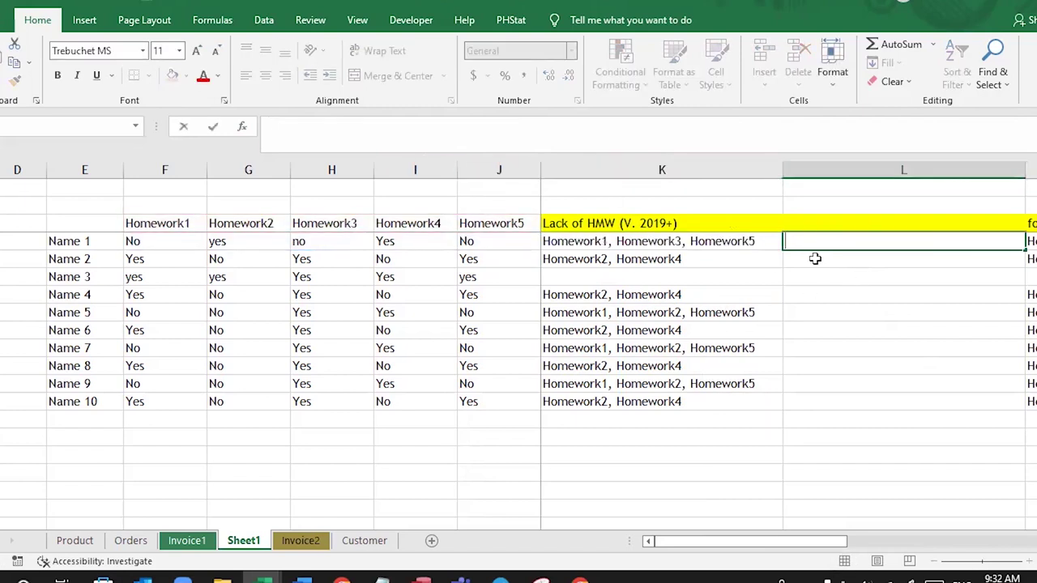
key("ctrl+v")
left_click_drag(866, 241, 853, 241)
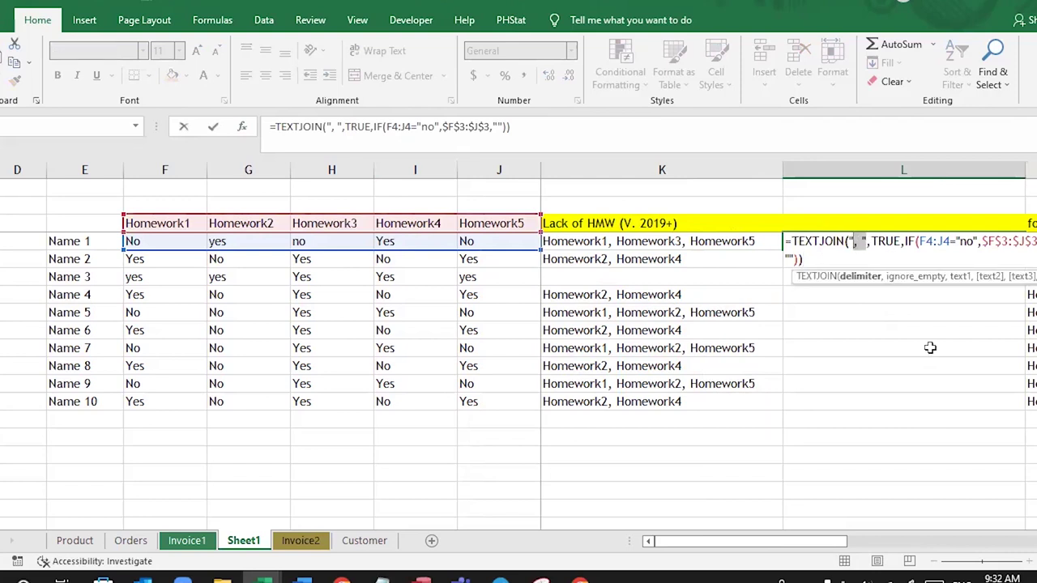
key("Delete")
type("cha")
key("Tab")
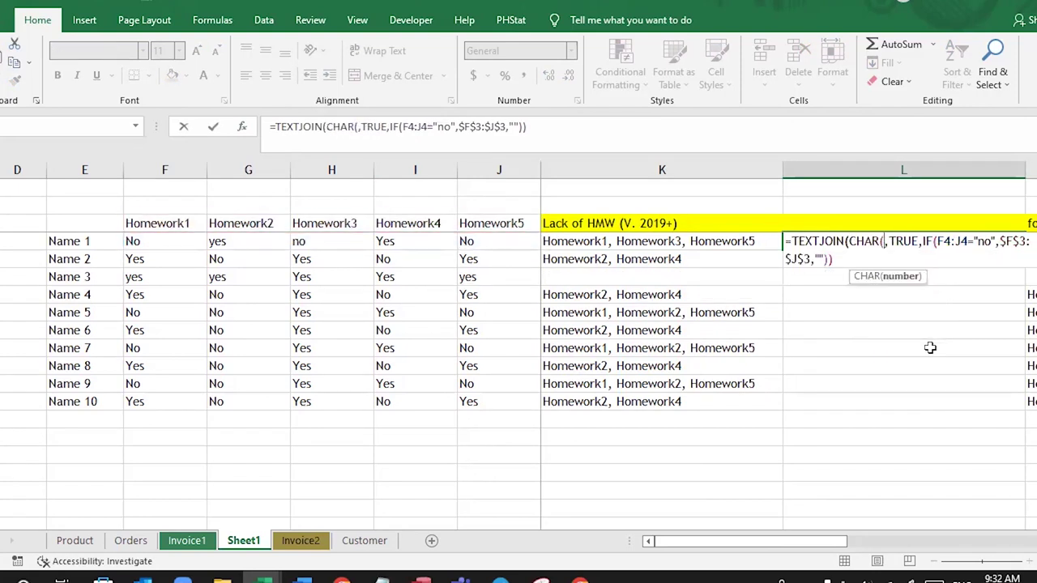
type("10)")
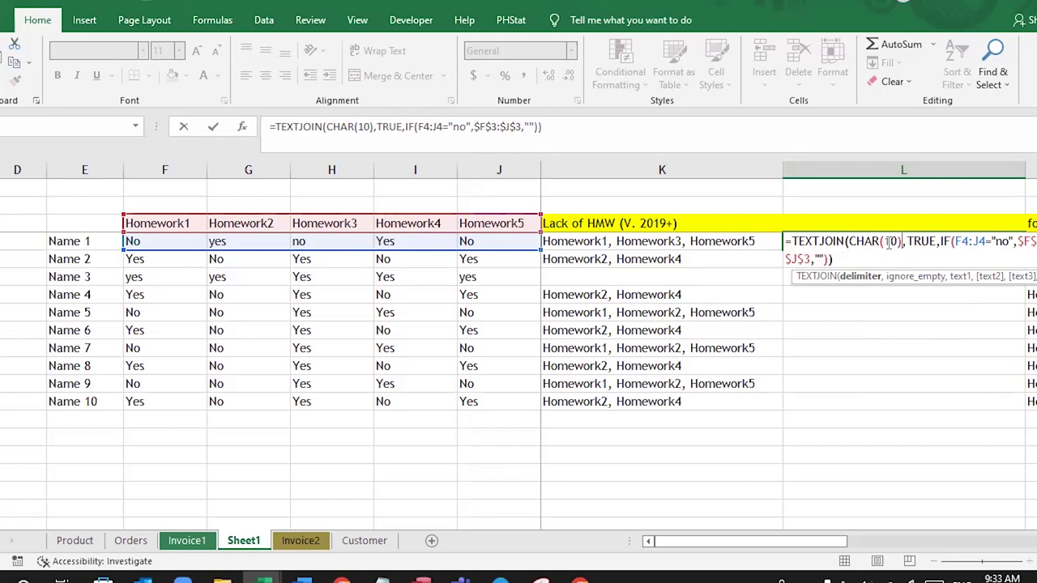
key("ctrl+shift+Return")
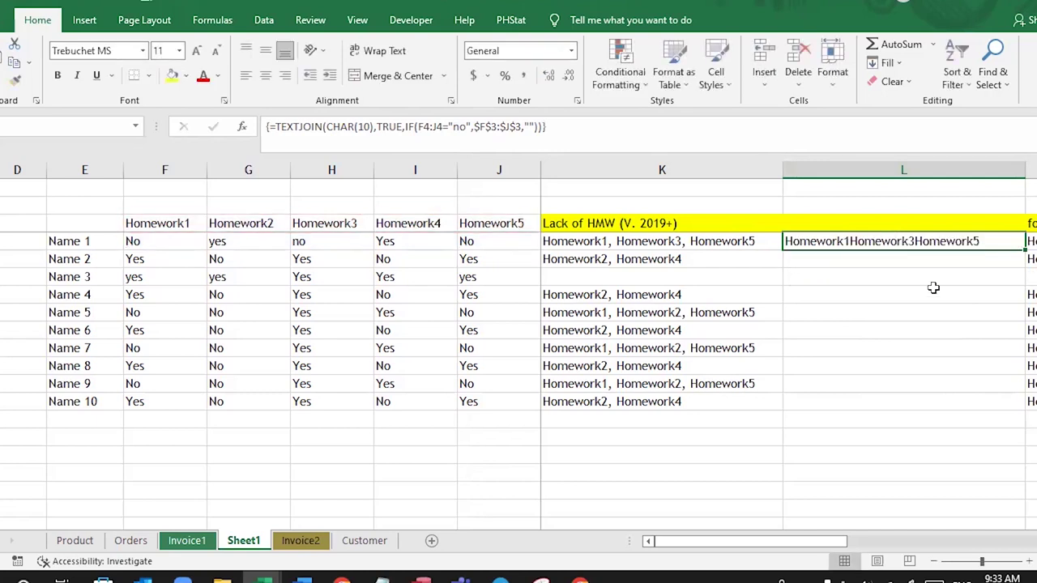
Step: Wrap text in L4, fill the CHAR(10) formula down to Name 10, and check Names 2, 4, 6
left_click(386, 51)
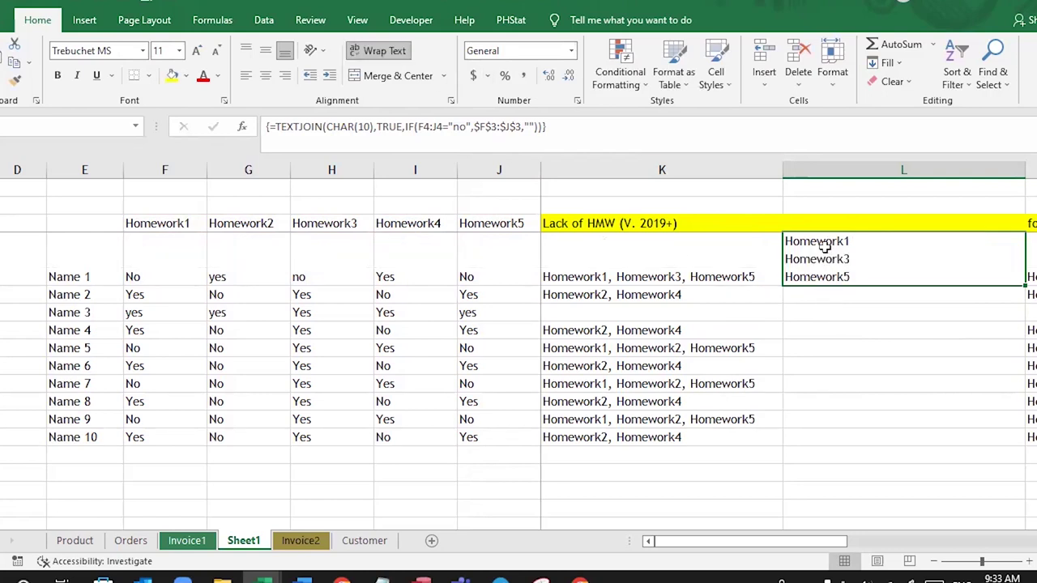
left_click_drag(1025, 286, 1003, 449)
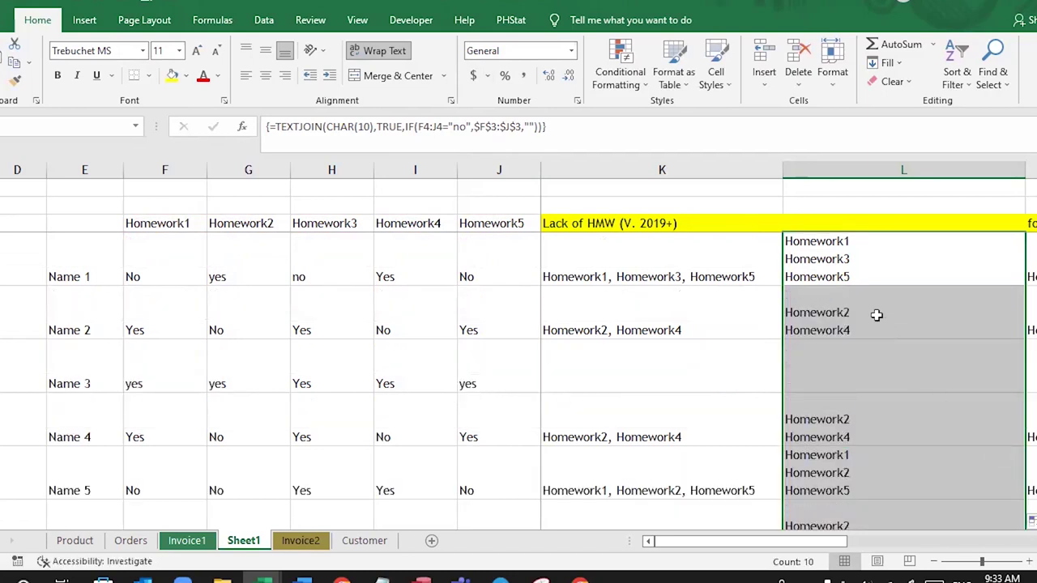
left_click(806, 320)
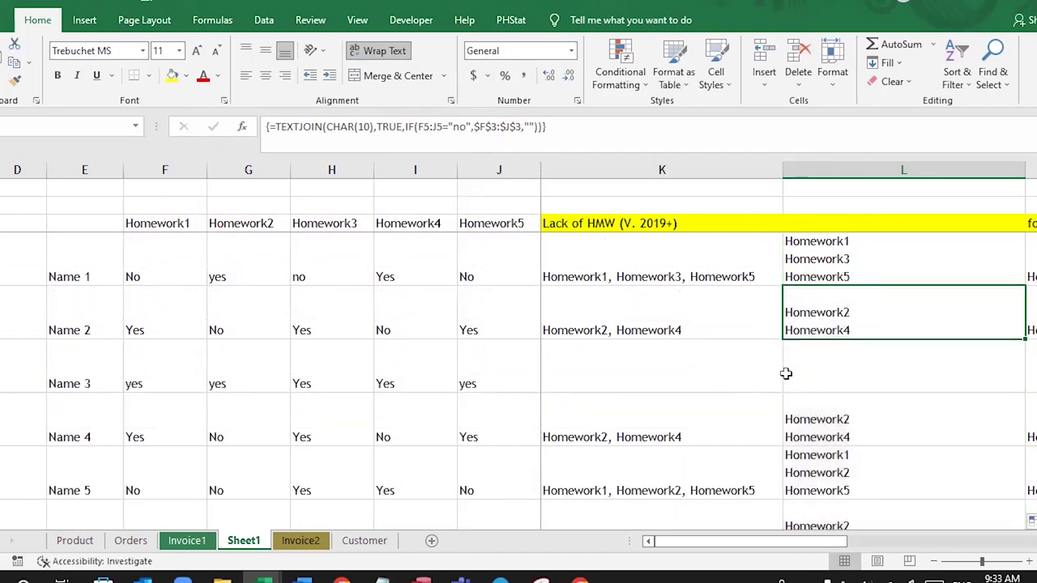
left_click(843, 427)
key("Down")
scroll(867, 271, "down", 1)
scroll(932, 340, "down", 1)
scroll(922, 347, "up", 1)
left_click(904, 359)
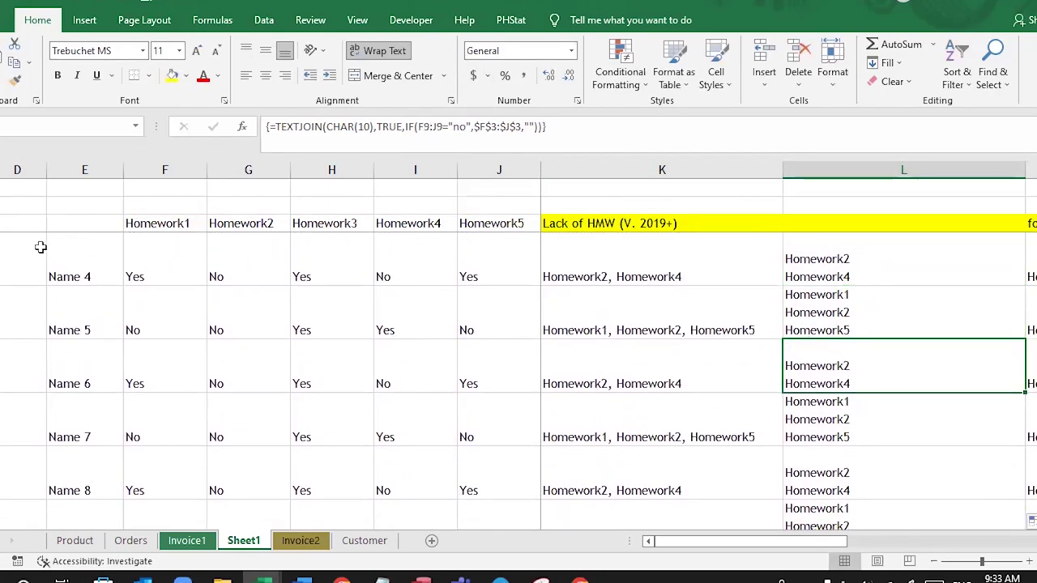
Step: AutoFit the row heights for Name 1 through Name 10 to their stacked homework lists
left_click_drag(4, 259, 284, 520)
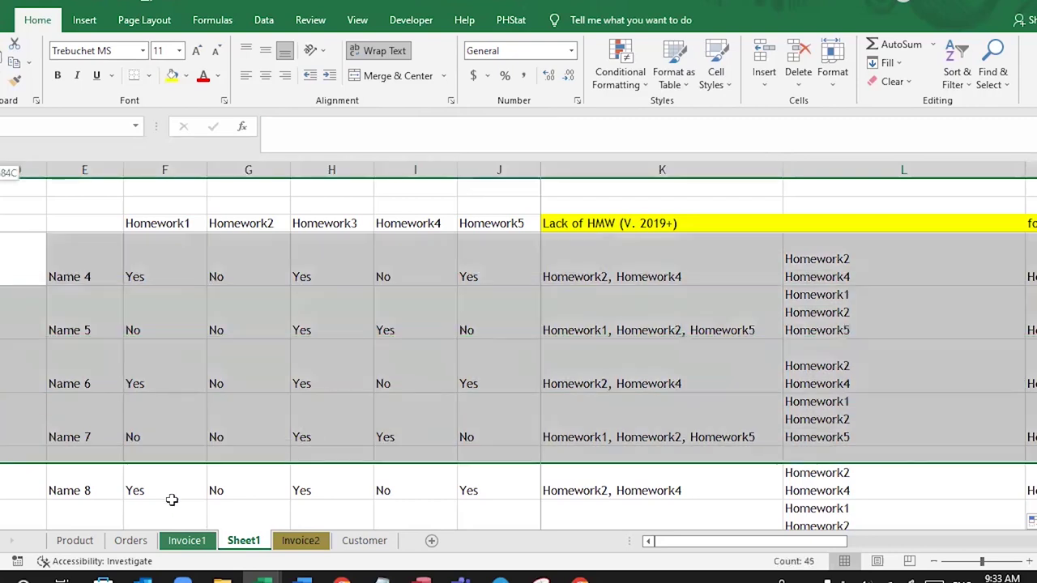
left_click_drag(284, 520, 298, 494)
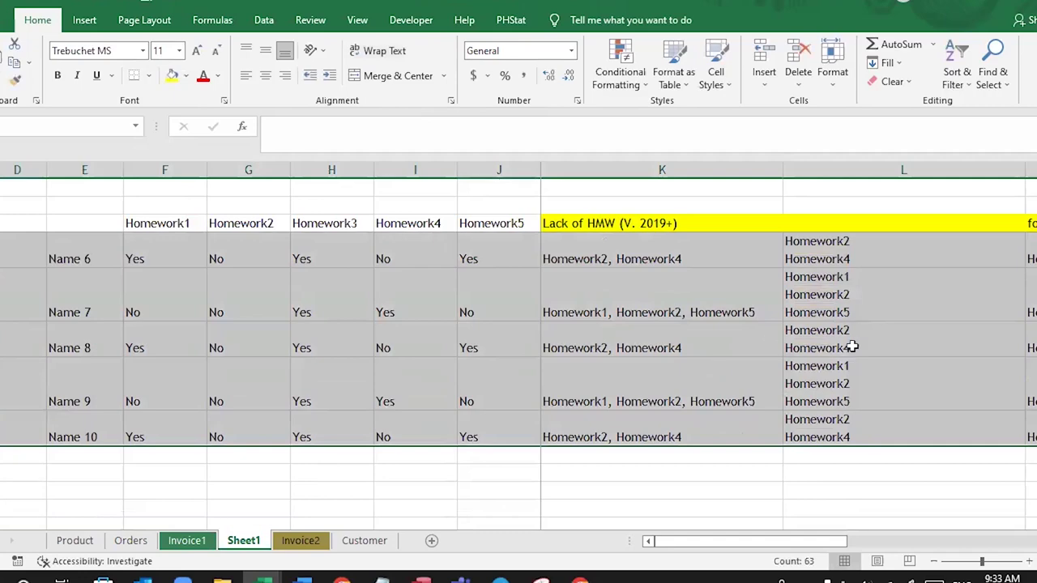
scroll(851, 345, "up", 2)
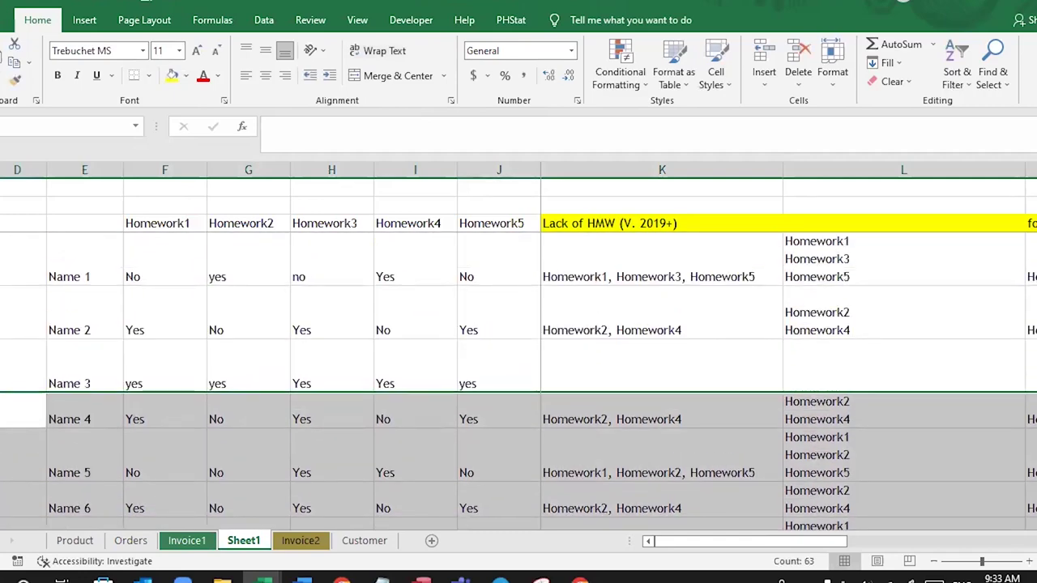
left_click(4, 276, "shift")
scroll(278, 488, "down", 2)
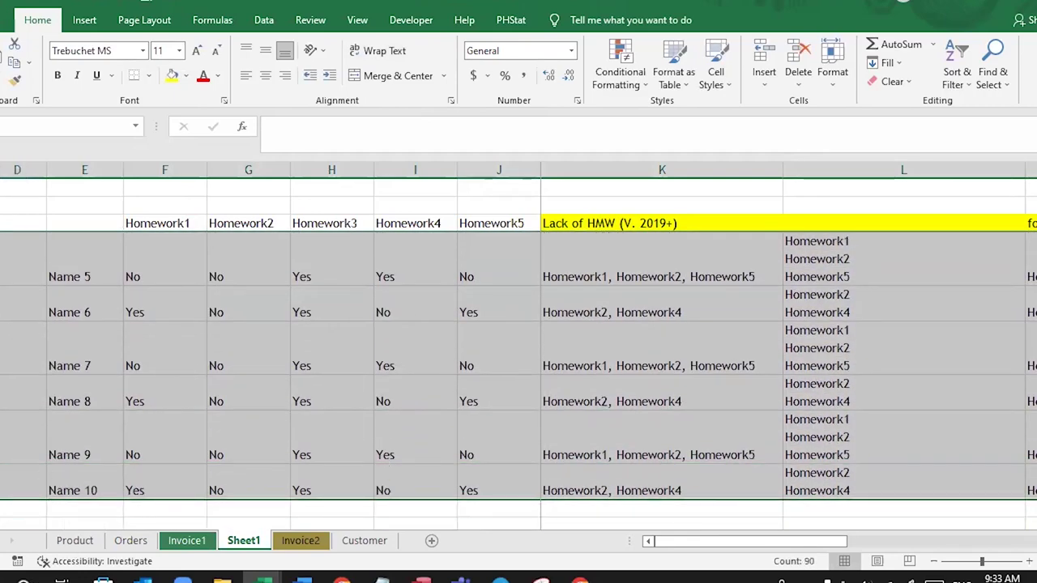
left_click(8, 454)
scroll(30, 294, "up", 2)
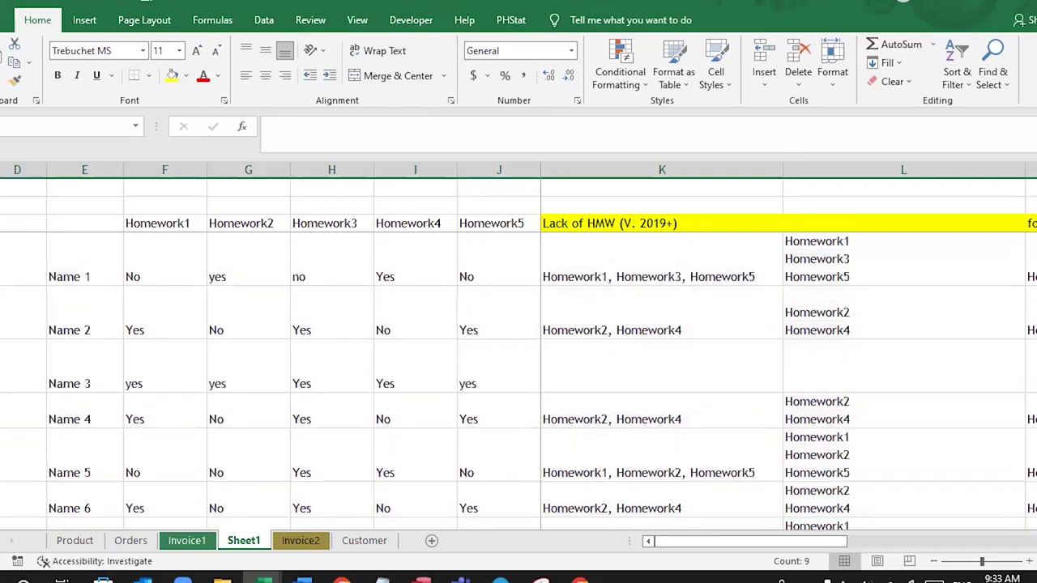
left_click(24, 277)
left_click_drag(25, 276, 178, 494)
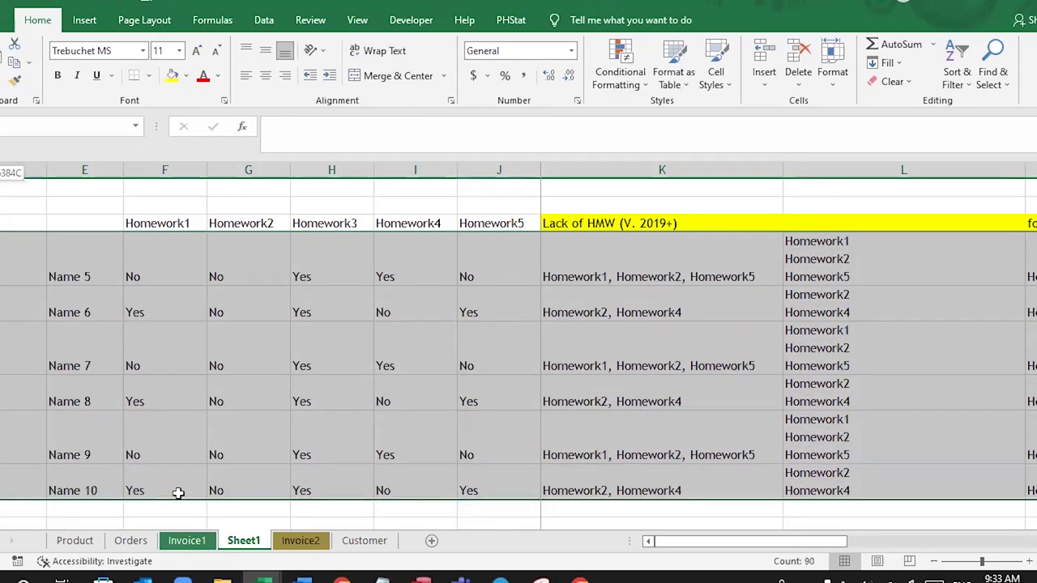
scroll(848, 383, "up", 2)
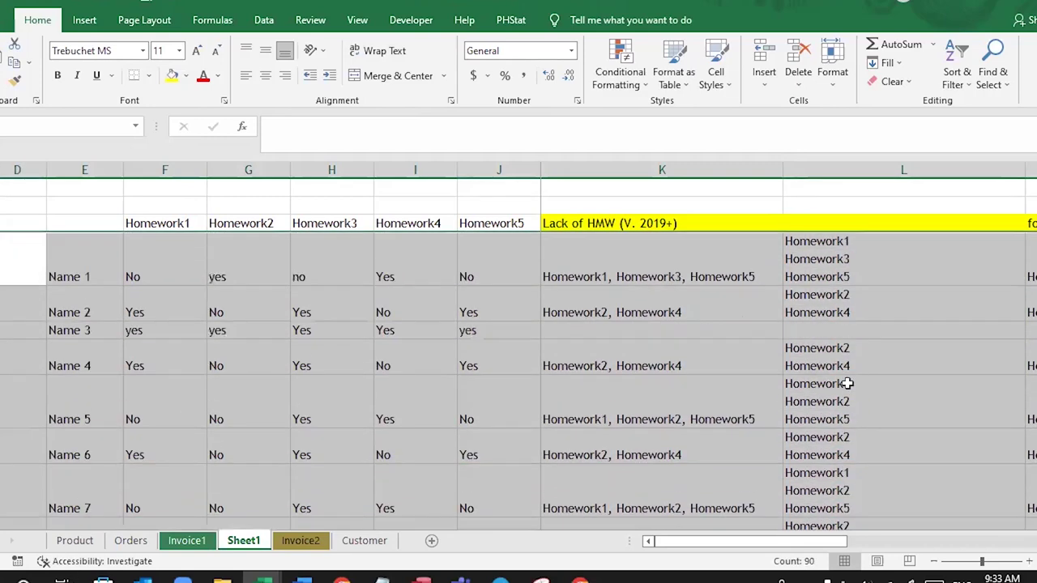
left_click(837, 332)
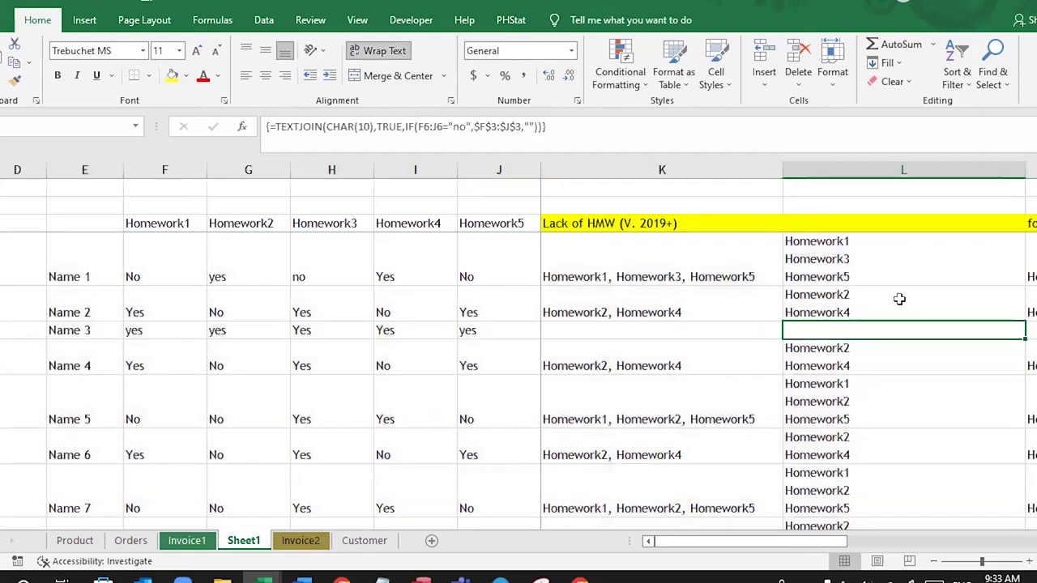
Step: Enter the header 'With Char(10) = Alt + Enter' in L3
left_click(839, 227)
type("Wth")
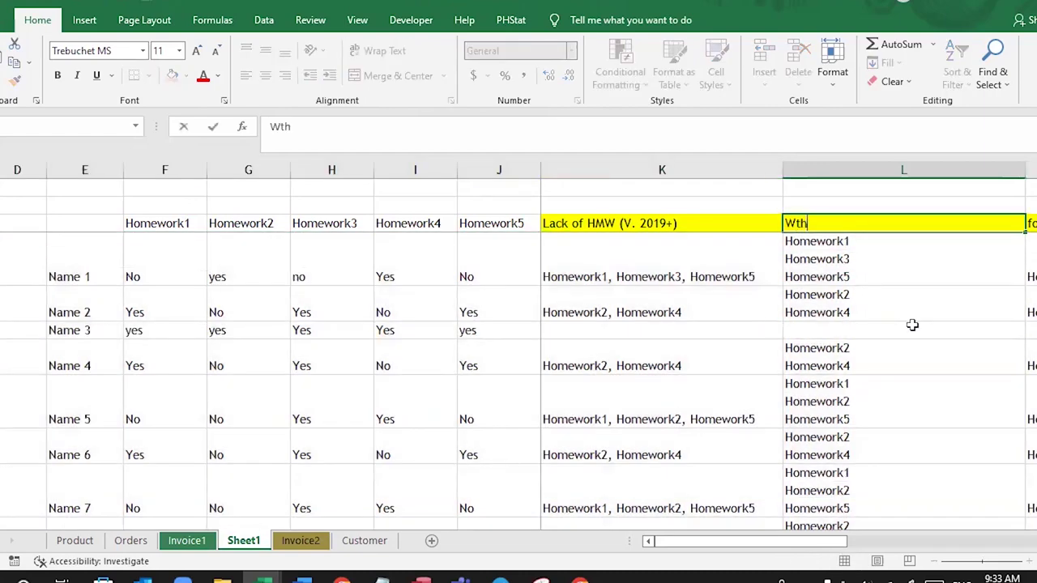
type("i")
key("BackSpace")
key("BackSpace")
key("BackSpace")
type("ithR")
key("BackSpace")
key("BackSpace")
type("har(")
type("10)")
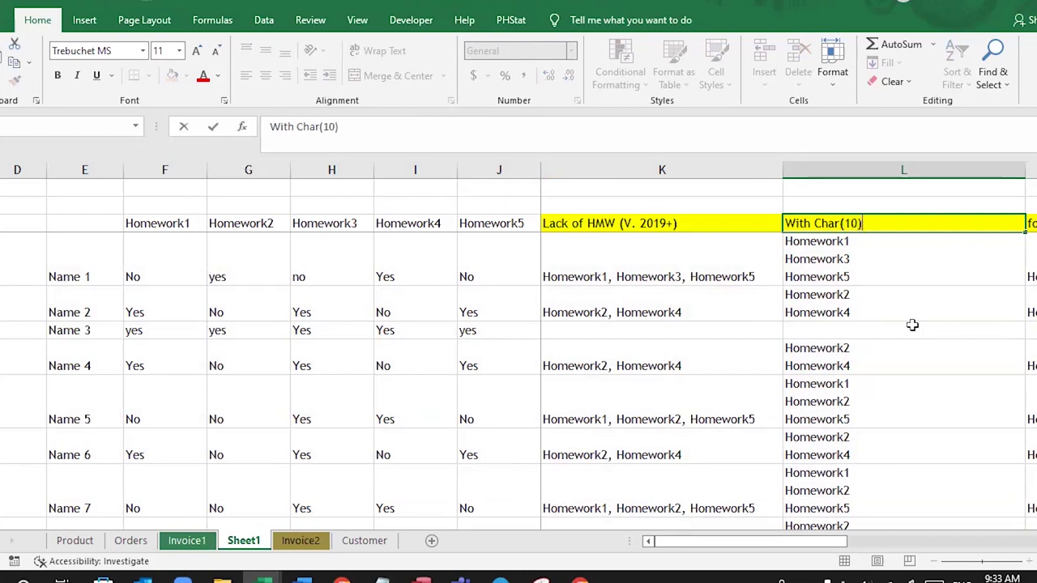
type(" = Alt")
type(" + Enter")
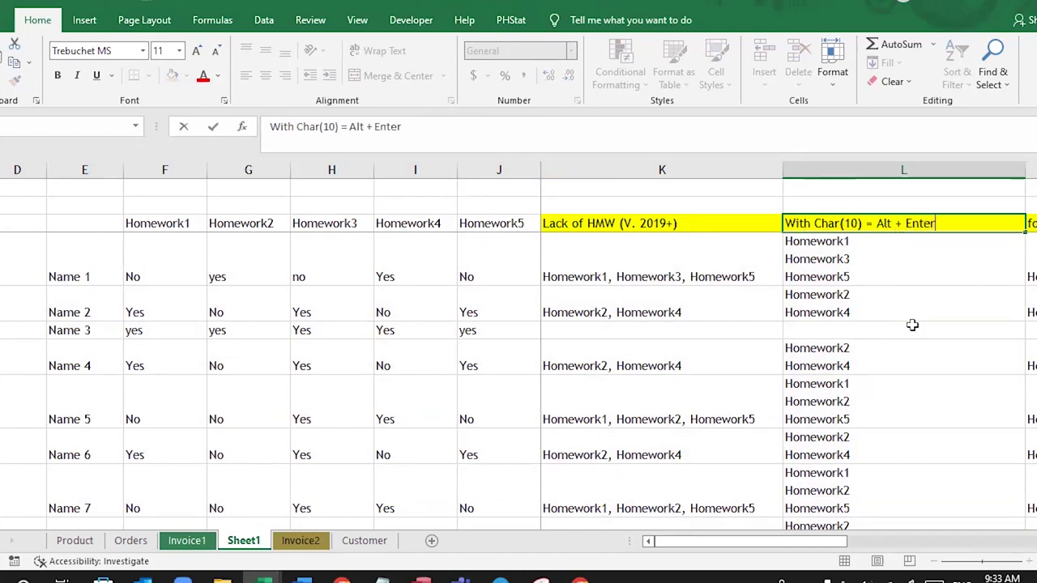
left_click(895, 264)
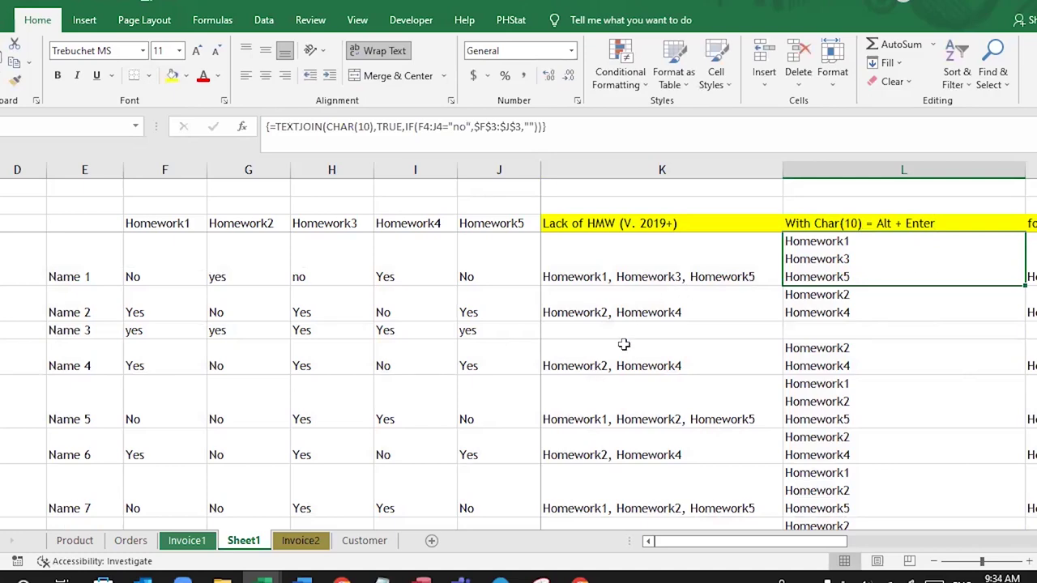
left_click(579, 580)
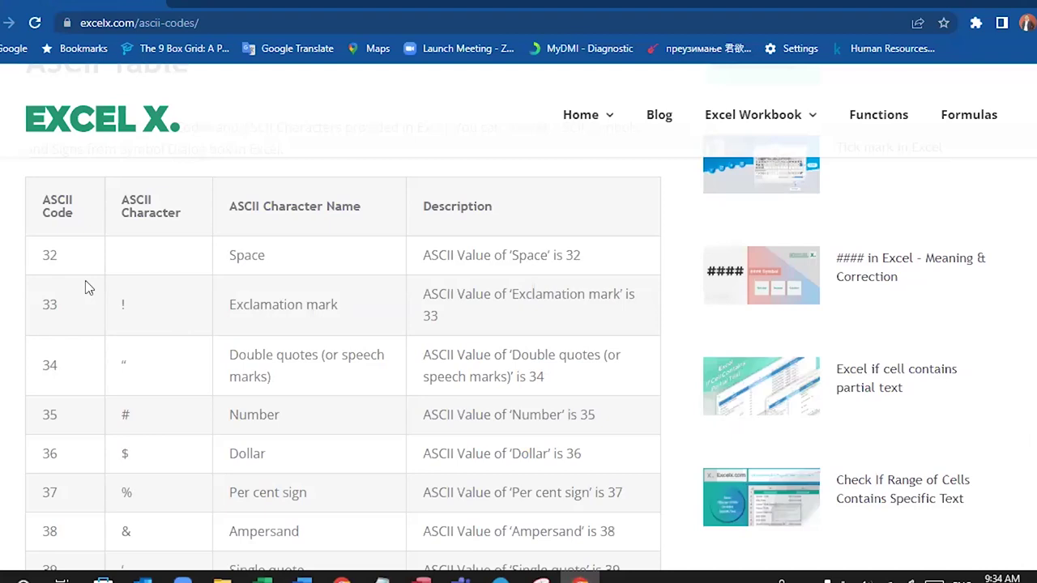
Step: Browse the ASCII codes table, noting codes 36 and 37, and copy the page URL
scroll(85, 284, "down", 1)
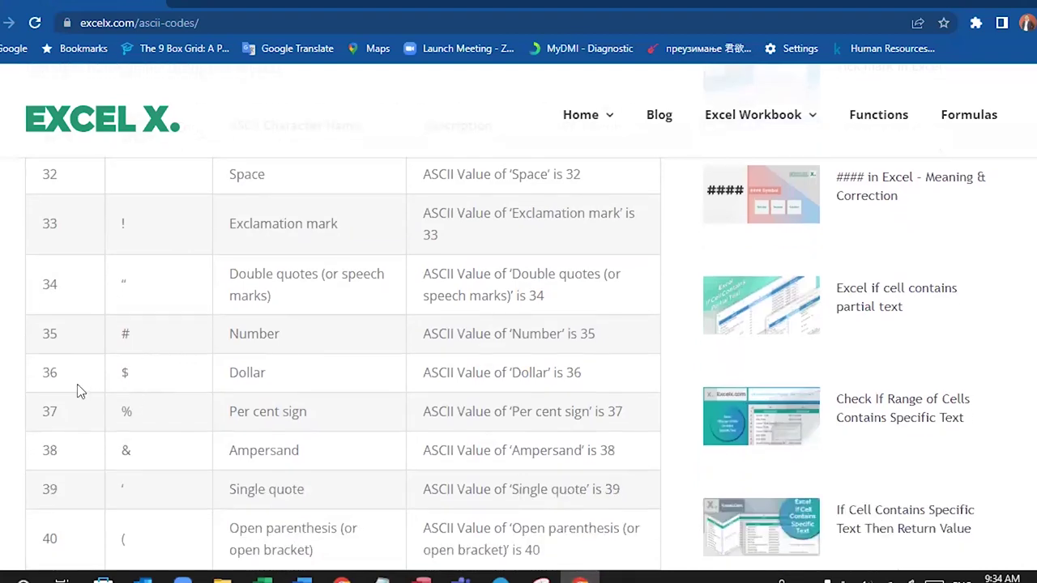
double_click(50, 374)
double_click(50, 410)
scroll(300, 332, "down", 4)
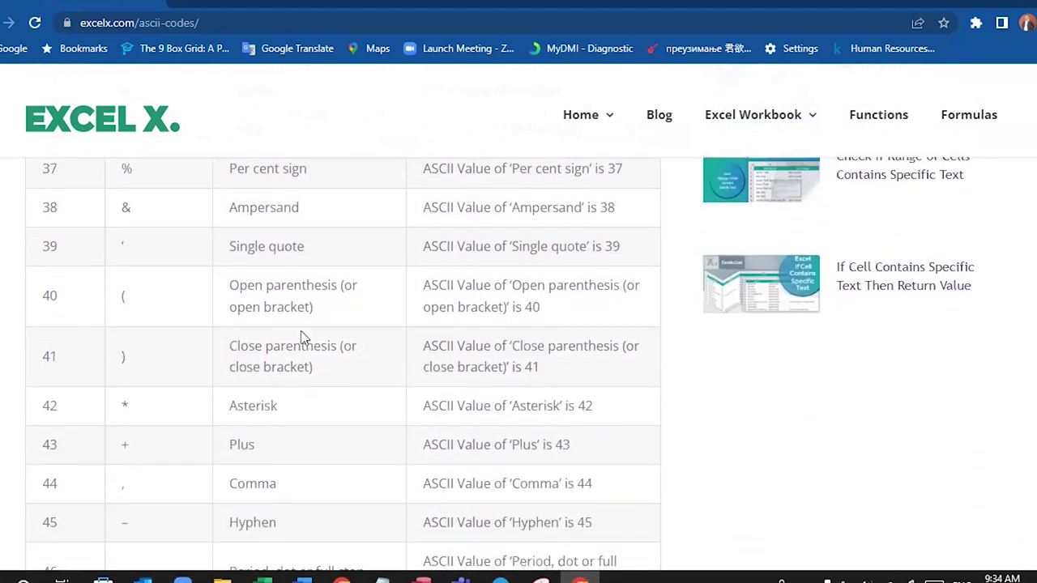
scroll(300, 338, "down", 2)
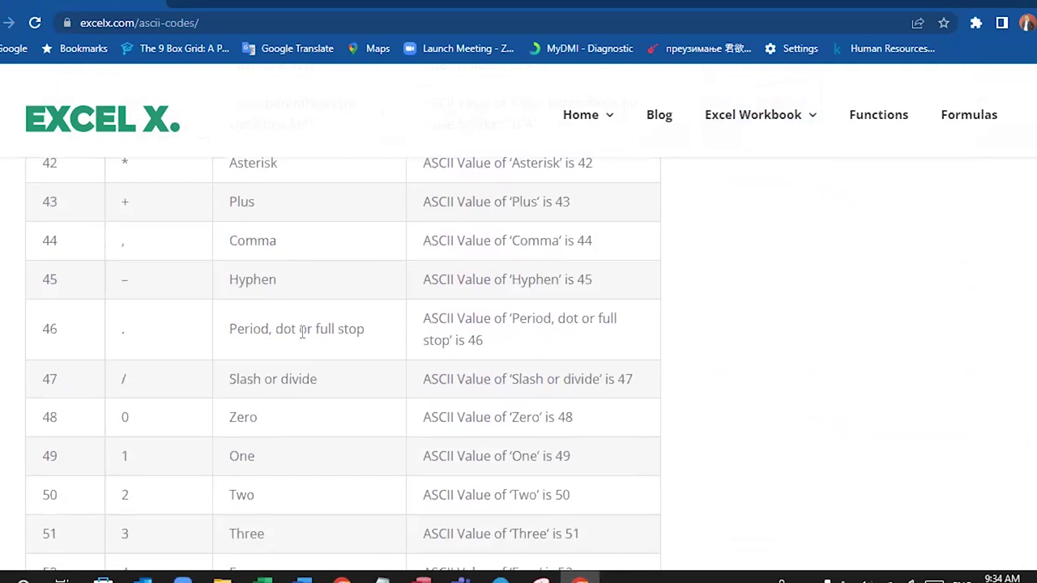
scroll(301, 331, "down", 1)
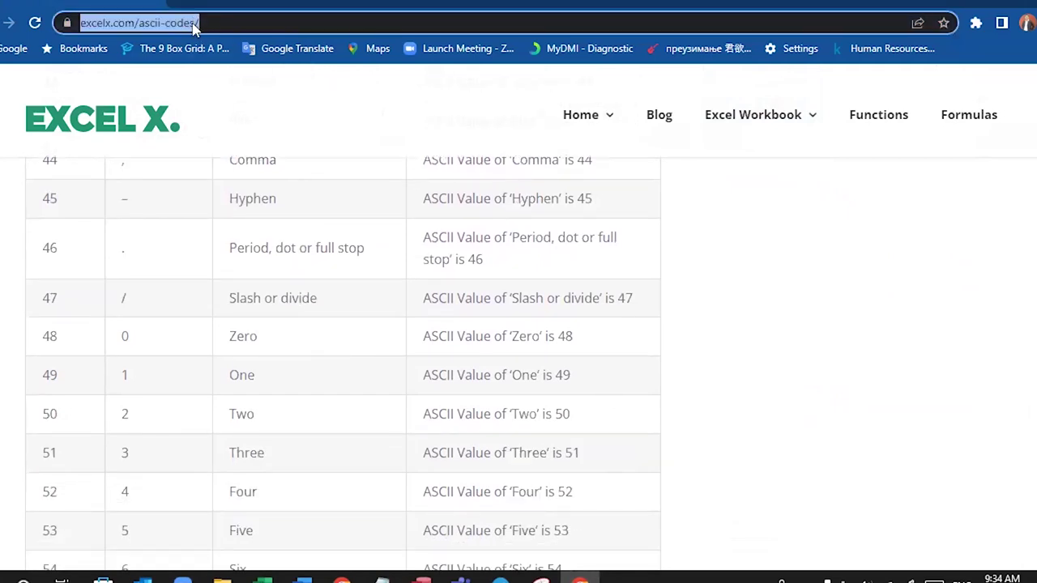
right_click(194, 25)
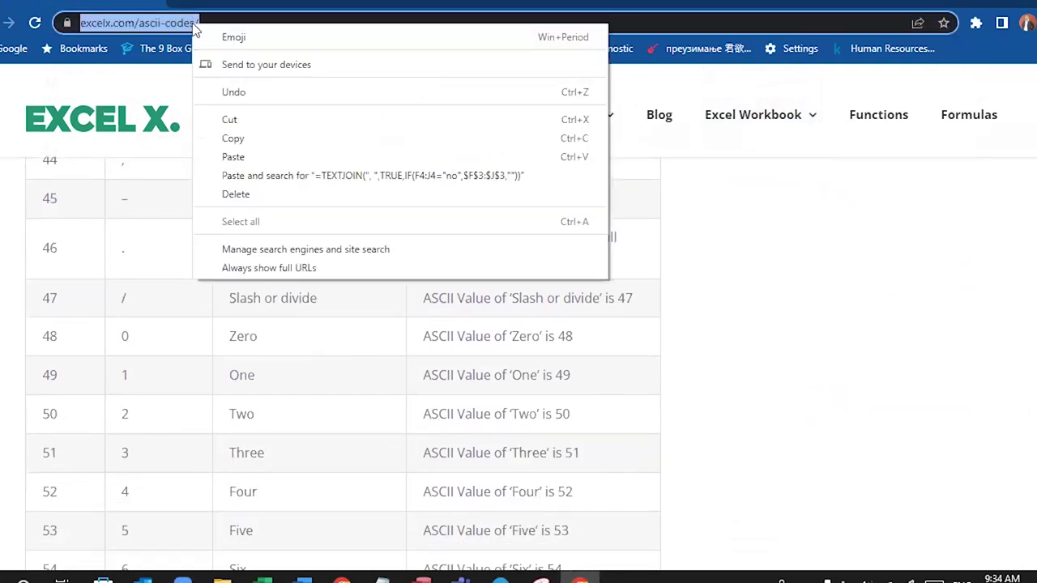
left_click(250, 138)
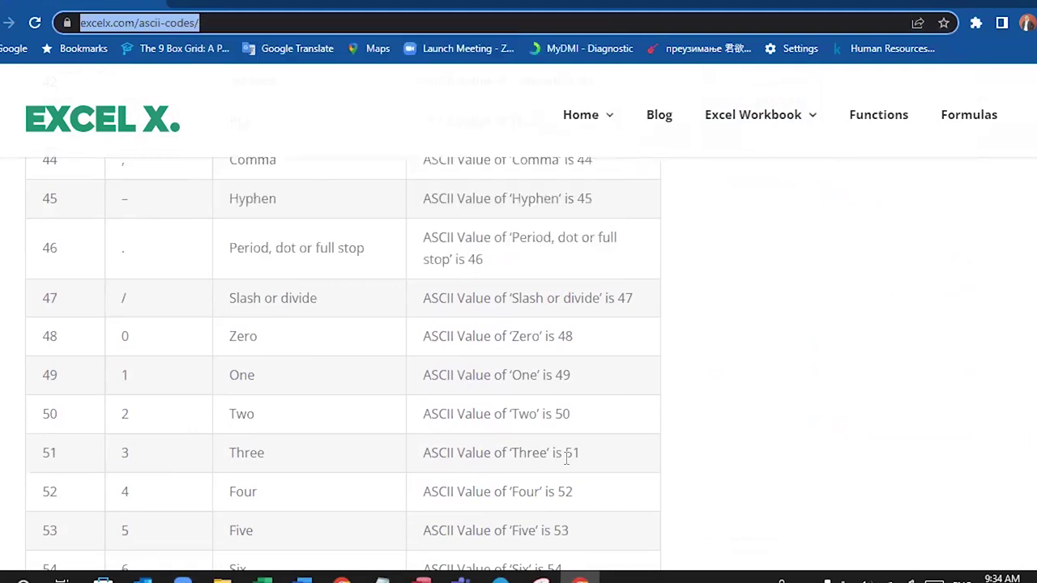
left_click(500, 582)
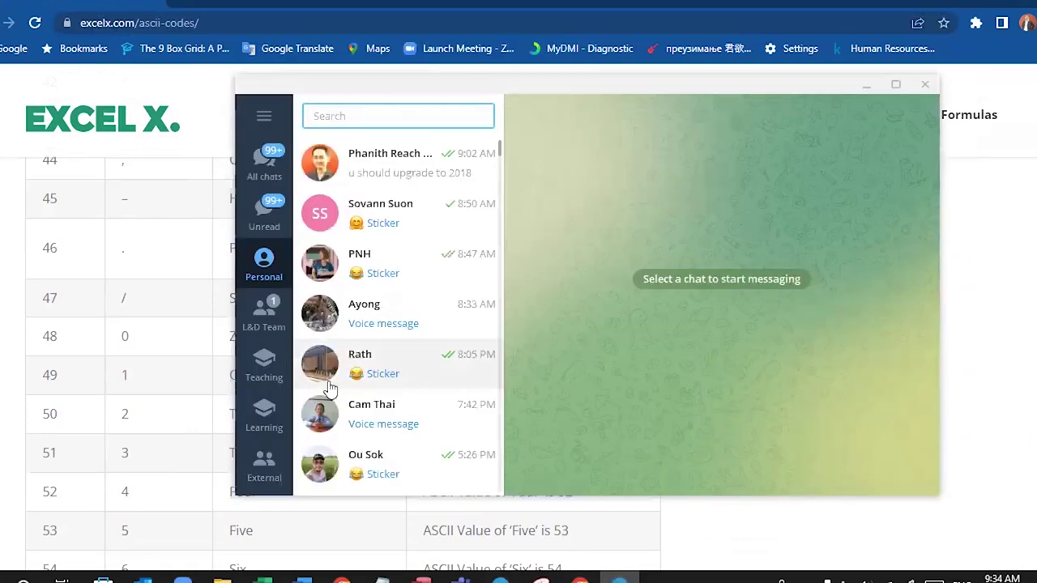
Step: Paste and send the ASCII codes link in the 2022-Advanced Microsoft Excel-March group chat
left_click(270, 368)
left_click(405, 166)
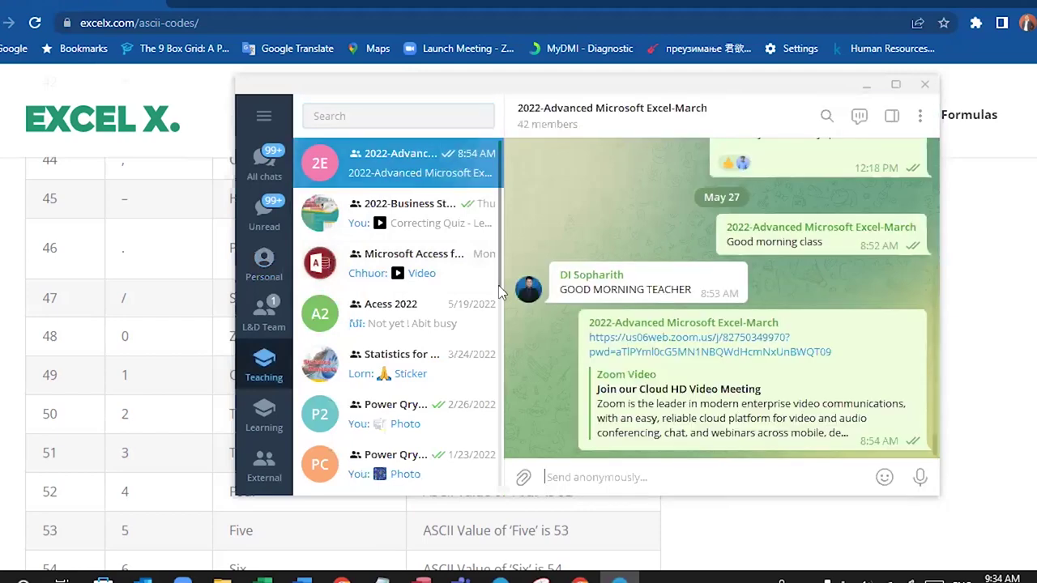
right_click(604, 468)
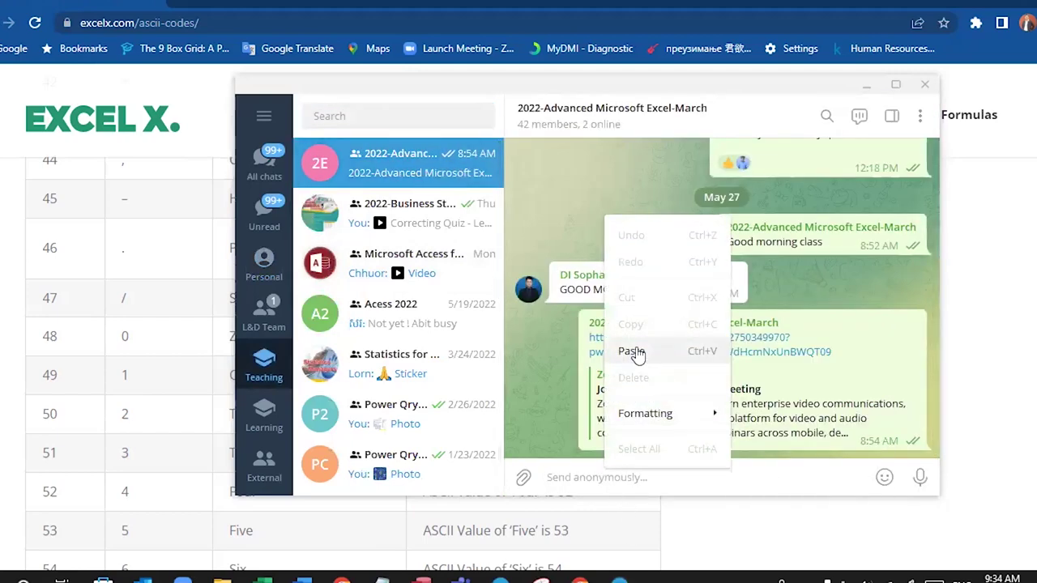
left_click(636, 350)
key("Return")
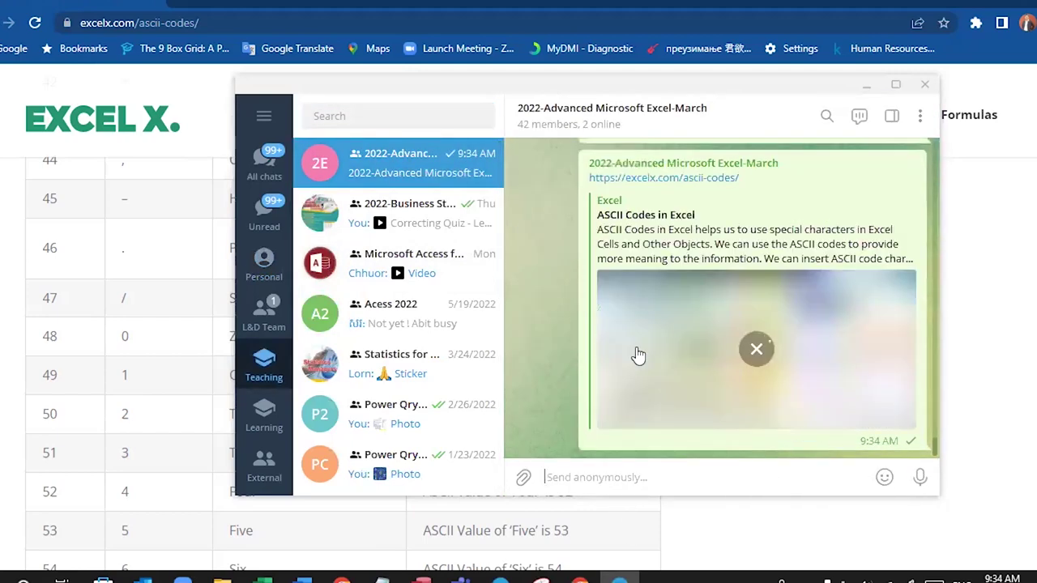
left_click(174, 292)
scroll(209, 285, "down", 2)
scroll(210, 285, "down", 2)
scroll(210, 285, "down", 2)
scroll(209, 285, "down", 1)
scroll(210, 284, "down", 2)
scroll(210, 285, "down", 1)
scroll(209, 286, "down", 2)
scroll(208, 289, "down", 2)
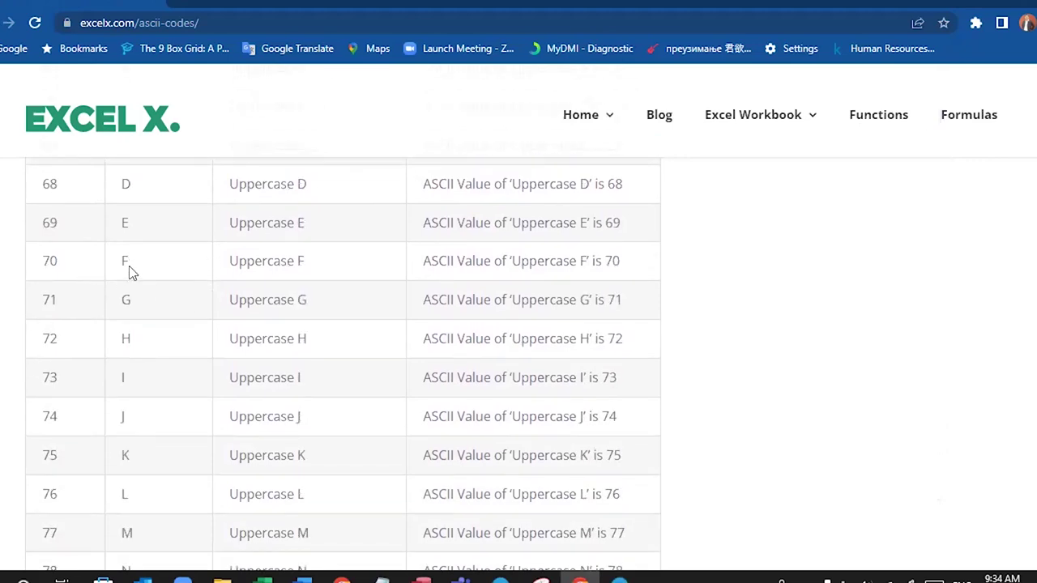
double_click(51, 261)
left_click(59, 272)
scroll(154, 290, "down", 2)
scroll(154, 290, "down", 3)
scroll(153, 290, "down", 3)
scroll(152, 289, "down", 4)
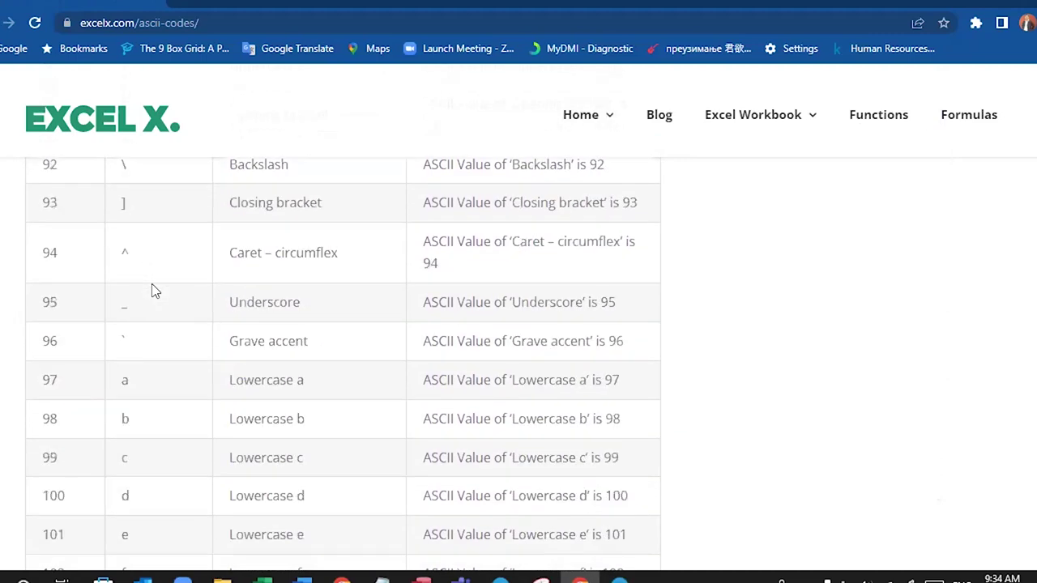
scroll(154, 292, "up", 1)
scroll(162, 300, "up", 2)
scroll(162, 302, "down", 1)
scroll(162, 301, "down", 4)
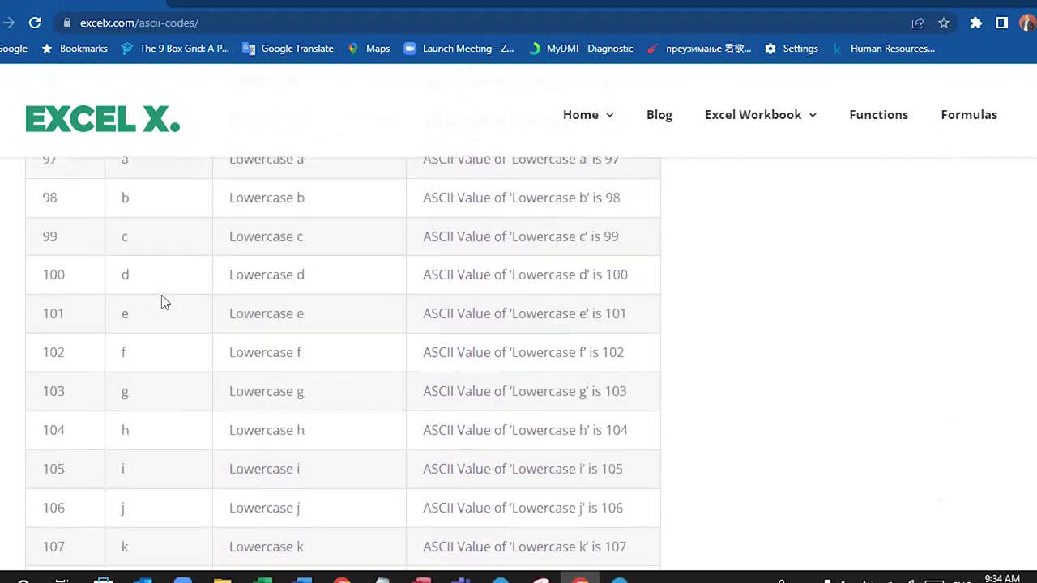
double_click(51, 330)
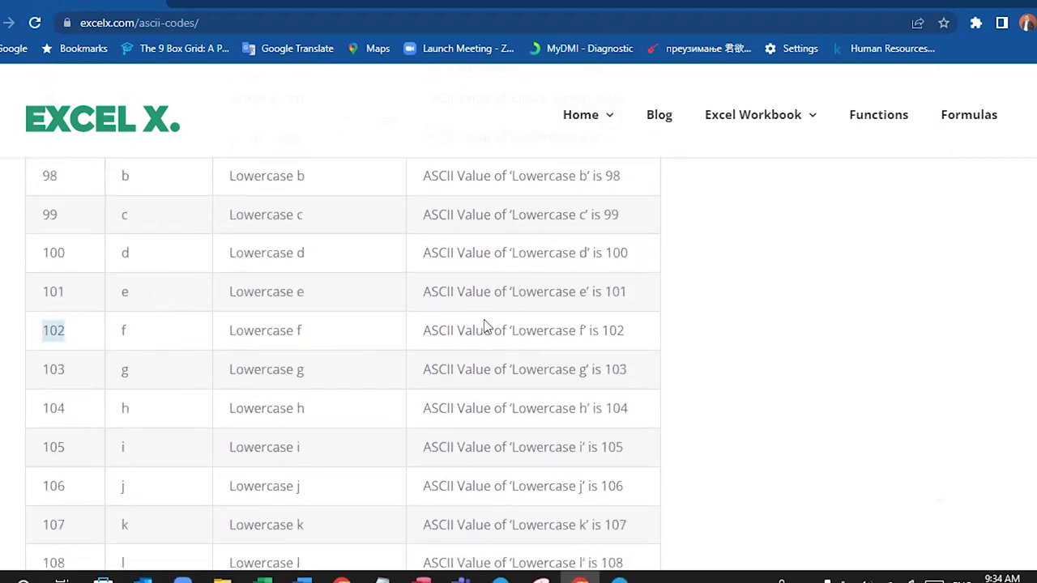
scroll(358, 303, "down", 2)
scroll(359, 303, "down", 6)
scroll(361, 305, "down", 8)
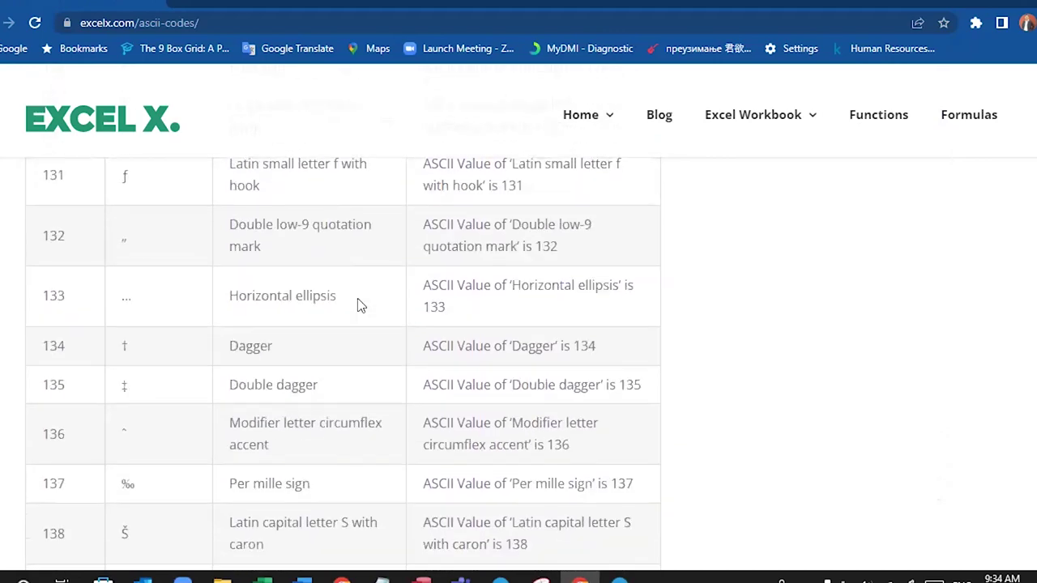
scroll(197, 352, "up", 13)
scroll(201, 350, "up", 8)
scroll(203, 350, "up", 5)
scroll(203, 350, "up", 3)
scroll(202, 350, "up", 5)
scroll(202, 349, "up", 3)
scroll(203, 350, "up", 3)
scroll(203, 350, "up", 3)
scroll(202, 350, "up", 8)
scroll(202, 350, "up", 6)
scroll(202, 350, "up", 4)
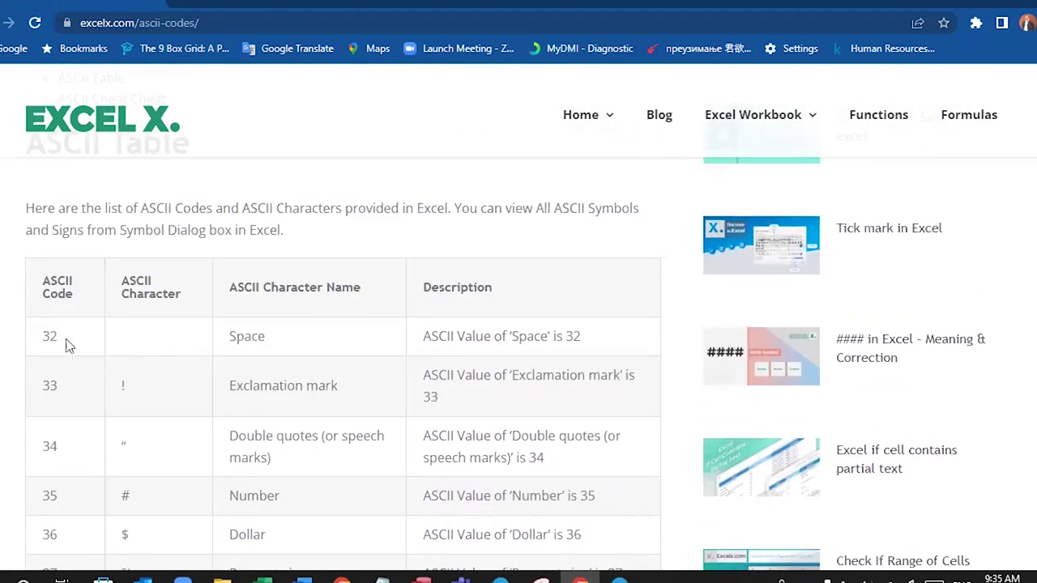
scroll(431, 320, "down", 1)
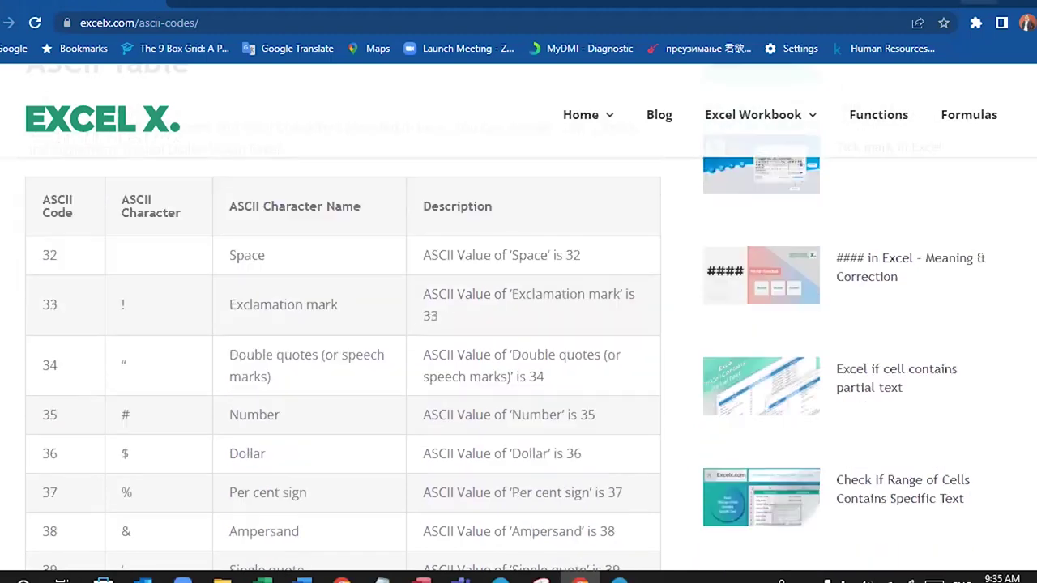
scroll(343, 363, "down", 5)
scroll(343, 363, "down", 10)
scroll(343, 363, "down", 20)
scroll(343, 363, "down", 15)
scroll(343, 364, "down", 13)
scroll(344, 363, "down", 8)
scroll(344, 364, "down", 15)
scroll(343, 364, "down", 10)
scroll(344, 366, "down", 6)
scroll(343, 366, "down", 7)
scroll(343, 366, "down", 5)
scroll(344, 366, "down", 7)
scroll(344, 366, "down", 3)
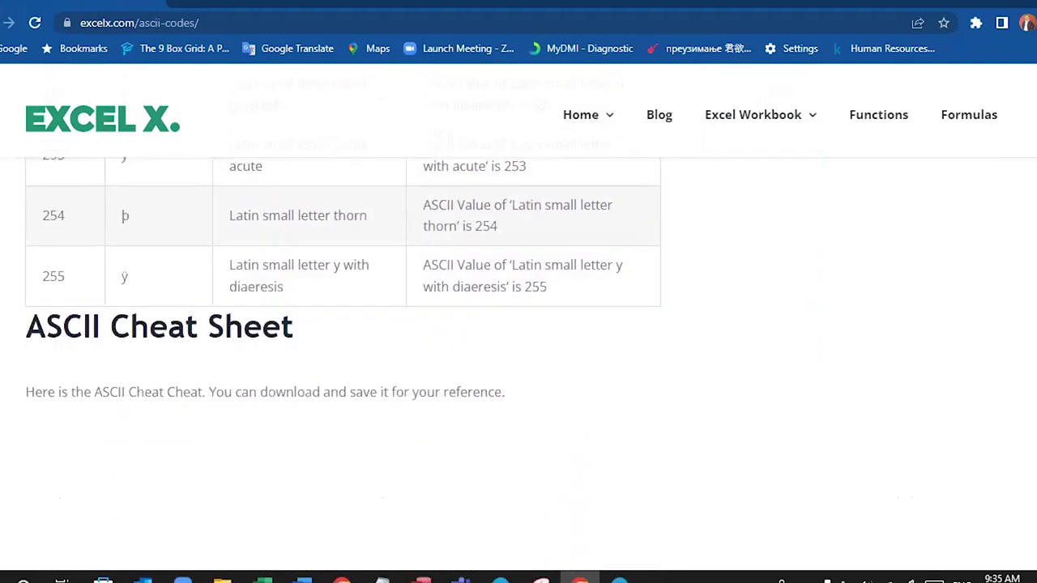
scroll(241, 317, "down", 3)
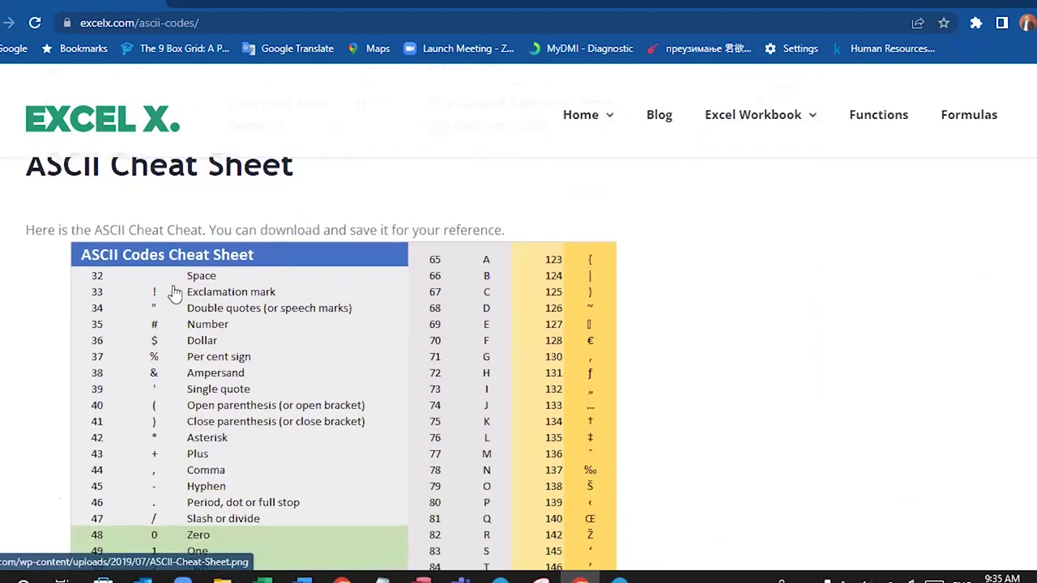
scroll(241, 282, "down", 3)
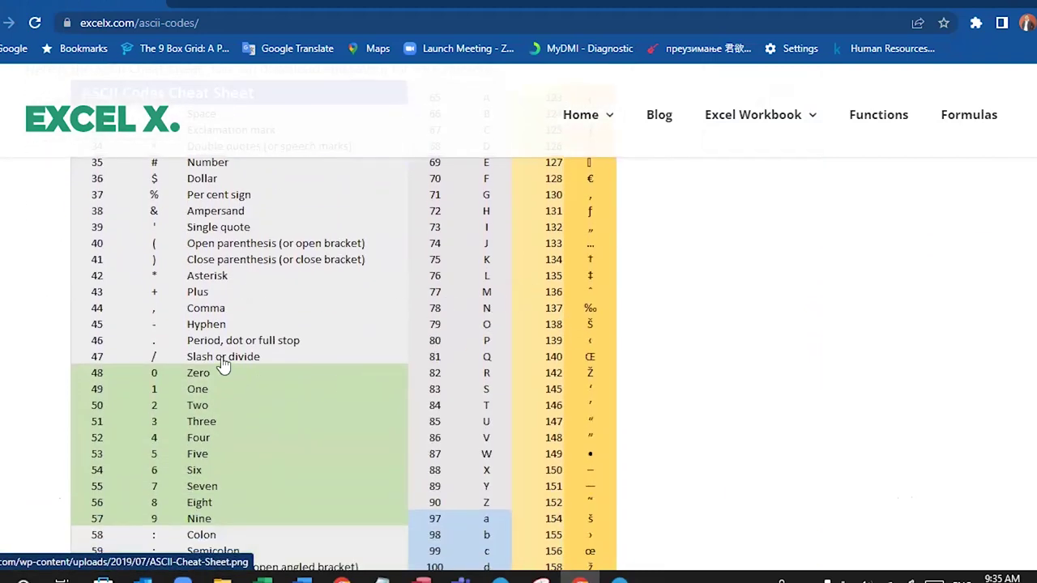
scroll(224, 366, "up", 3)
scroll(179, 328, "down", 1)
scroll(180, 329, "down", 3)
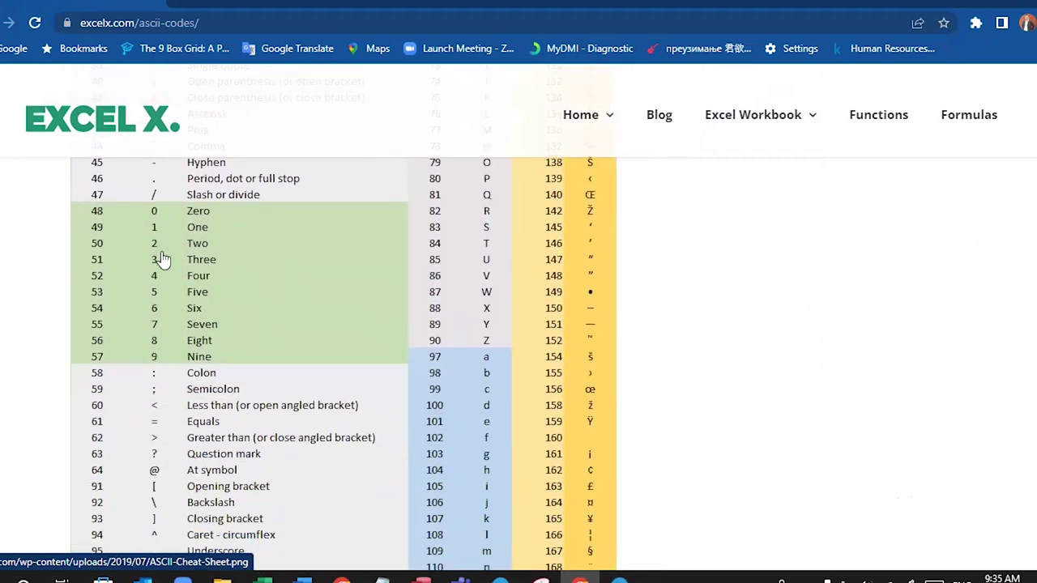
scroll(423, 366, "down", 2)
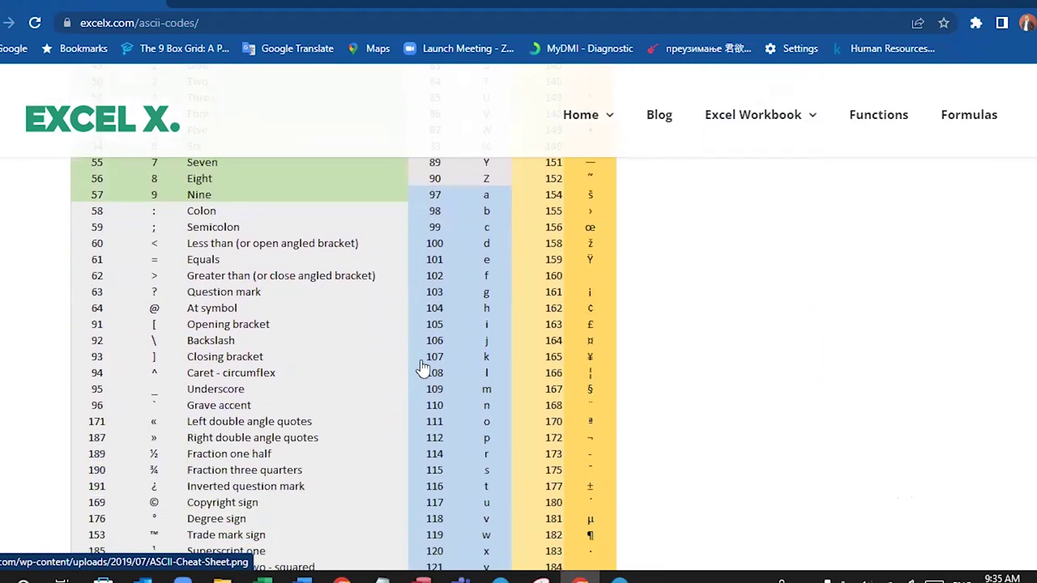
scroll(423, 366, "down", 2)
scroll(435, 365, "up", 1)
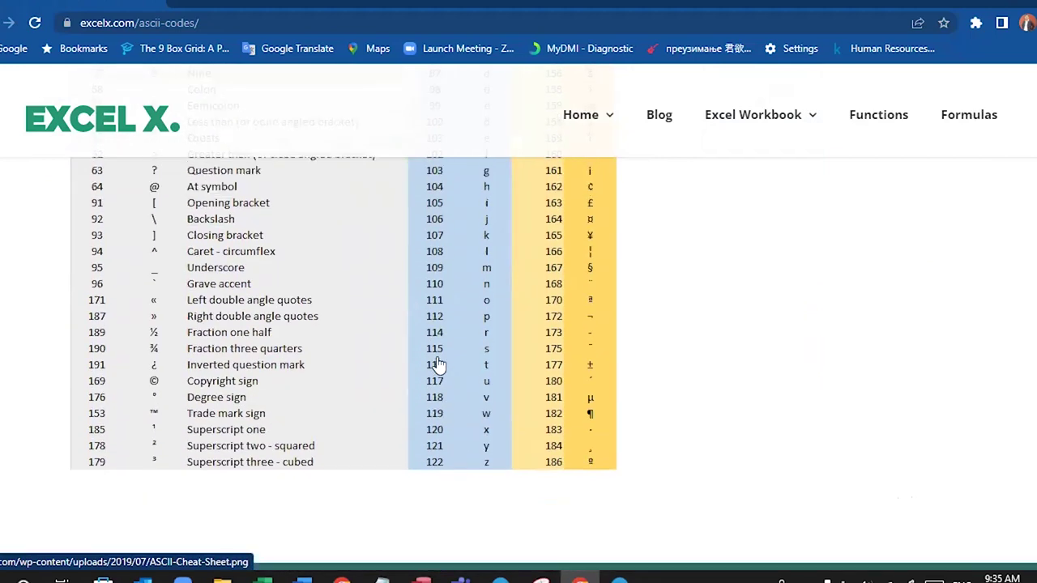
scroll(435, 366, "down", 1)
scroll(435, 365, "up", 4)
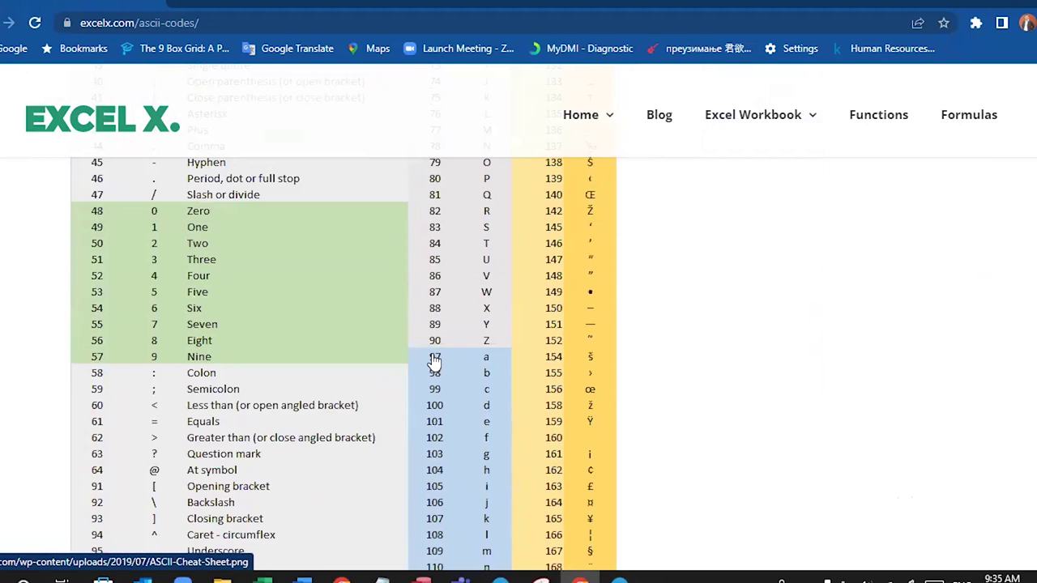
scroll(435, 362, "up", 3)
scroll(435, 362, "down", 2)
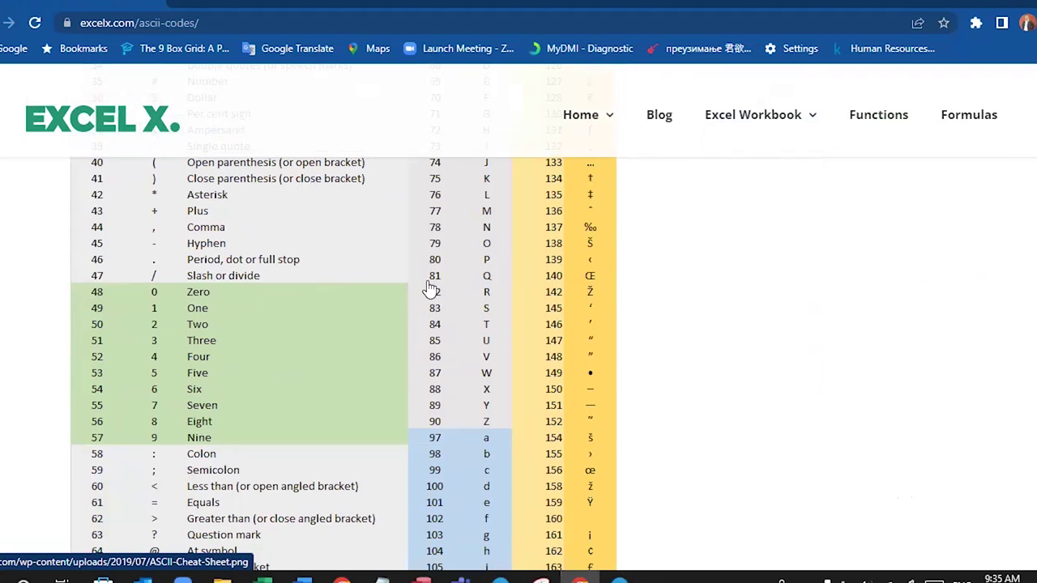
scroll(198, 298, "up", 2)
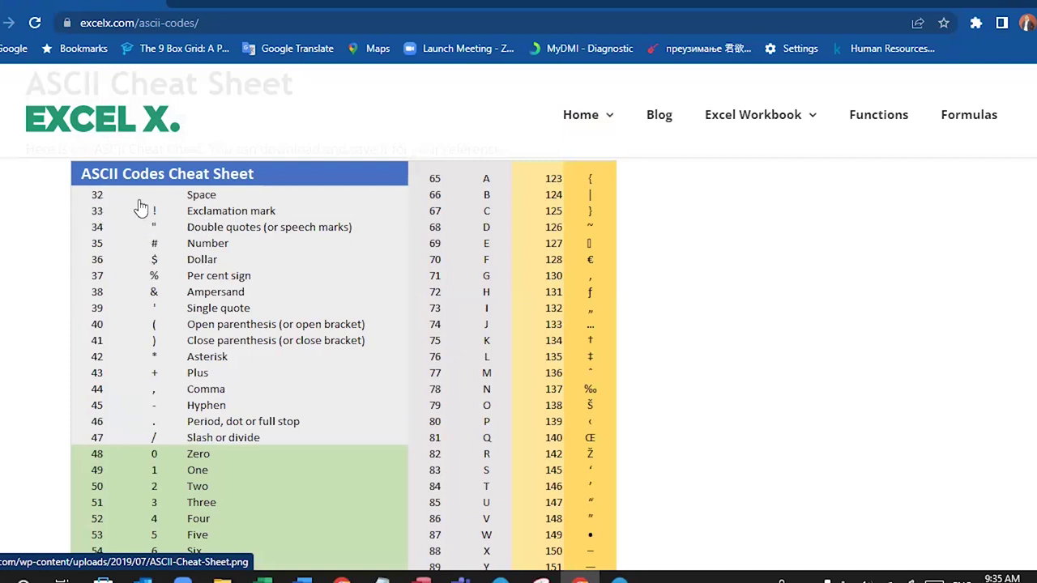
scroll(190, 265, "down", 3)
scroll(254, 308, "up", 2)
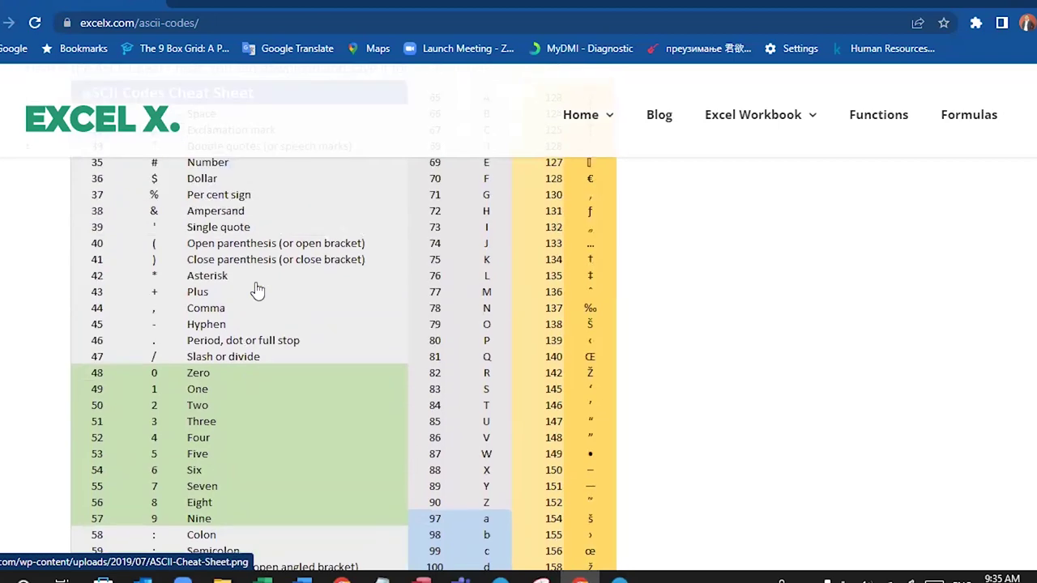
scroll(468, 347, "down", 3)
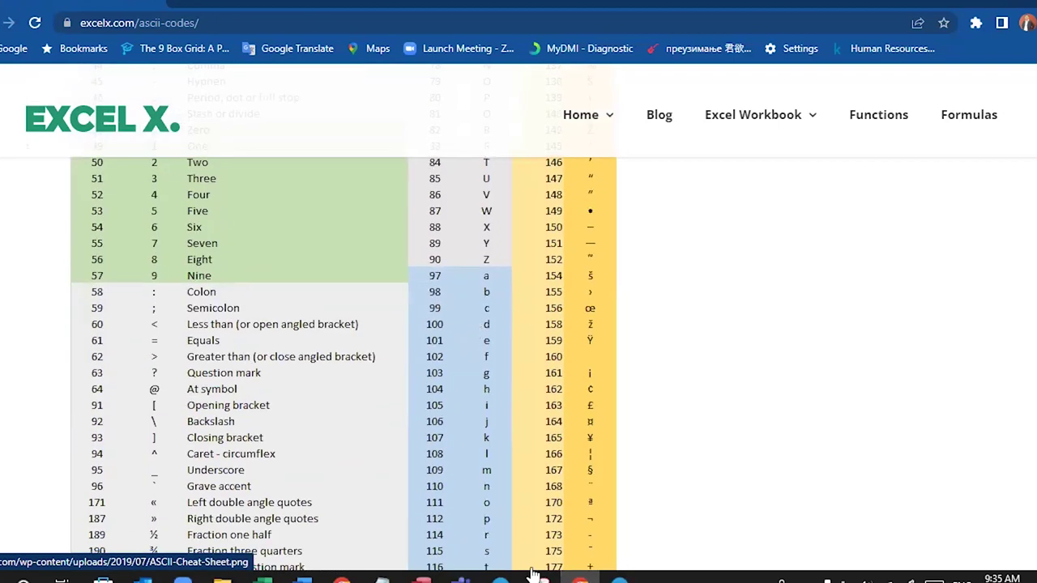
mouse_move(264, 578)
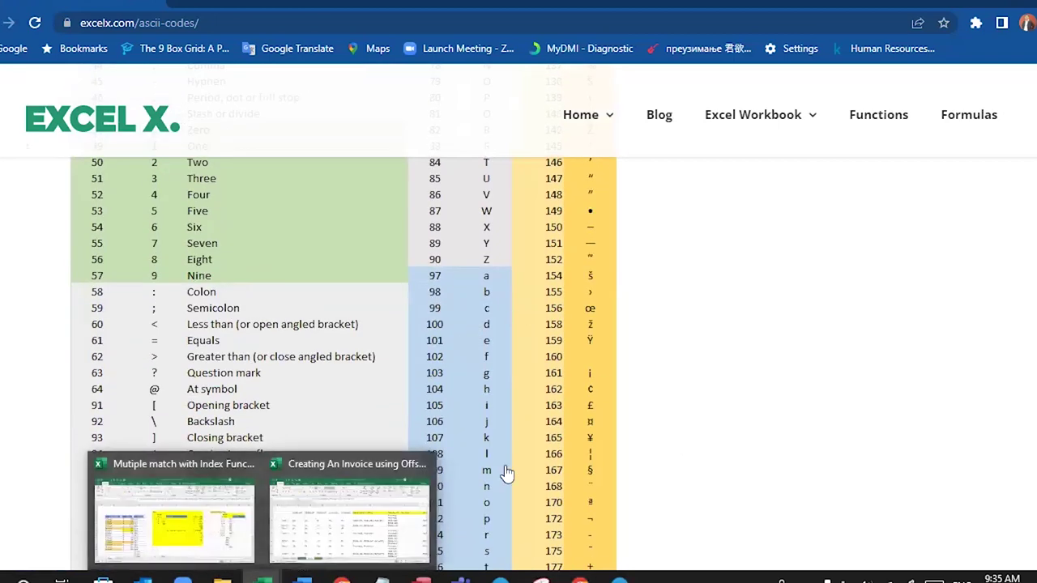
left_click(359, 520)
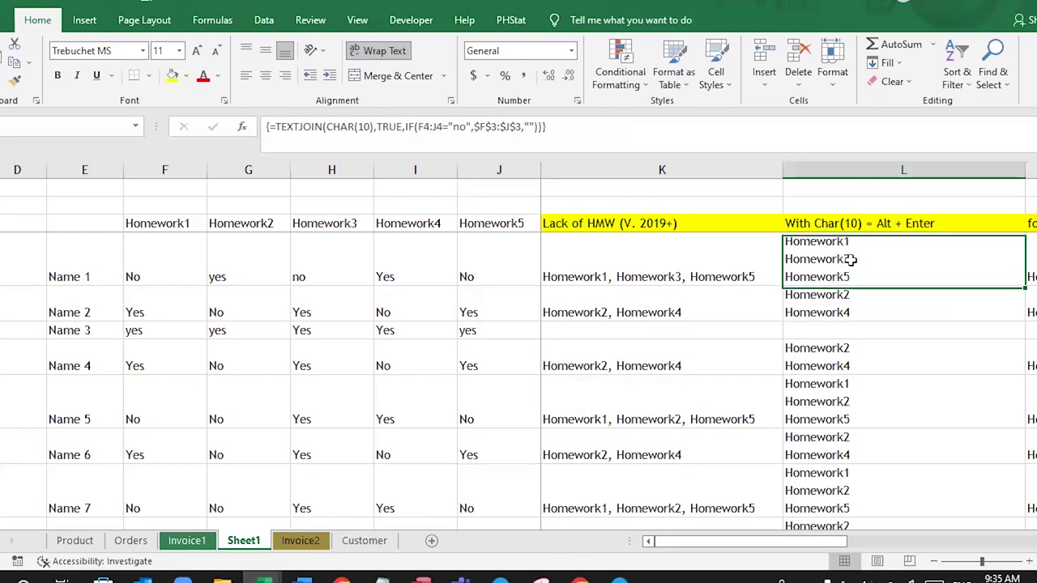
Step: Narrow column K on Sheet1, then show Invoice1 and select the address cell to view its formula
left_click_drag(784, 170, 725, 170)
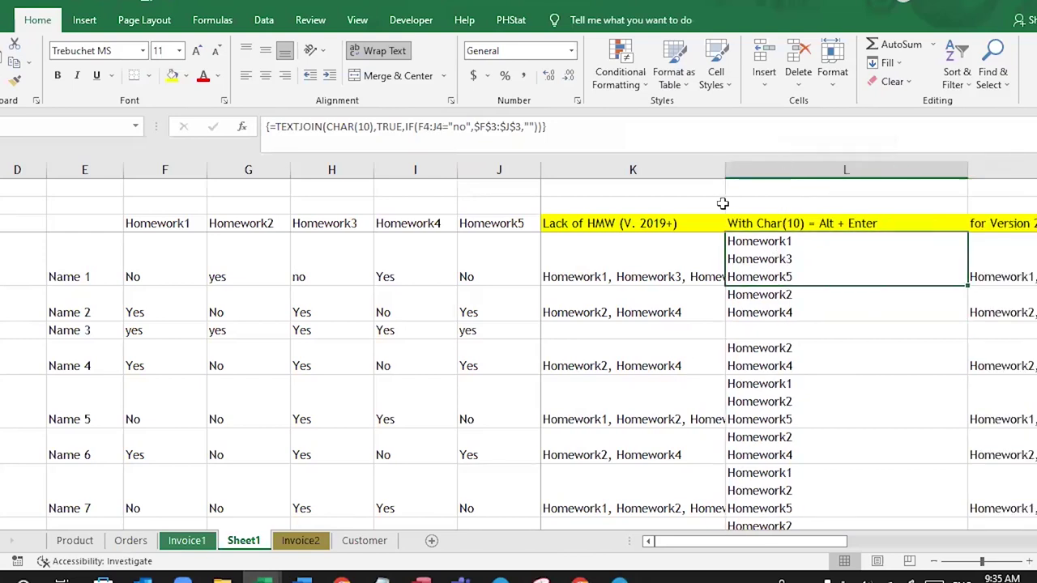
left_click(204, 543)
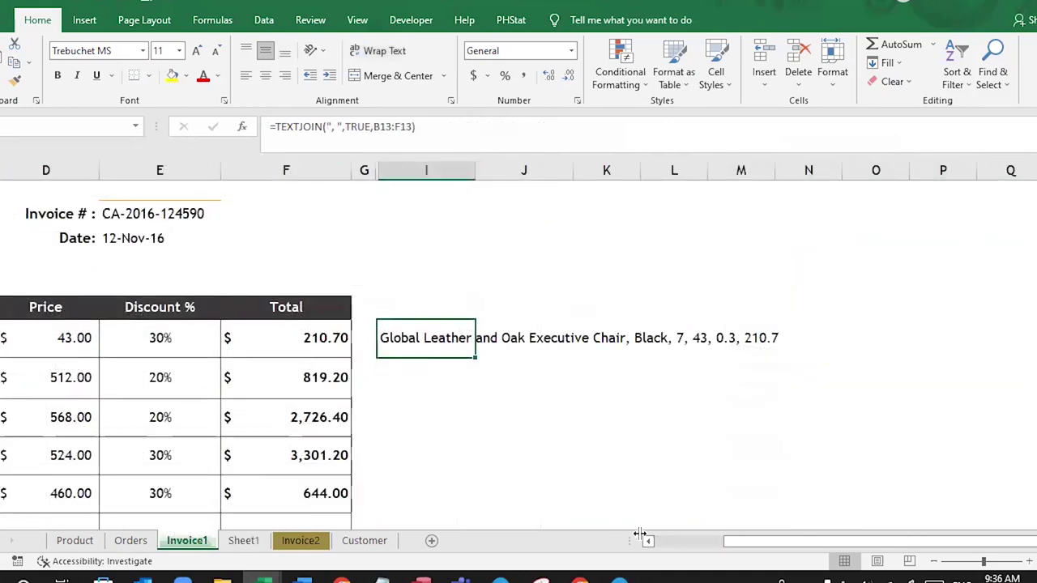
left_click_drag(793, 547, 663, 541)
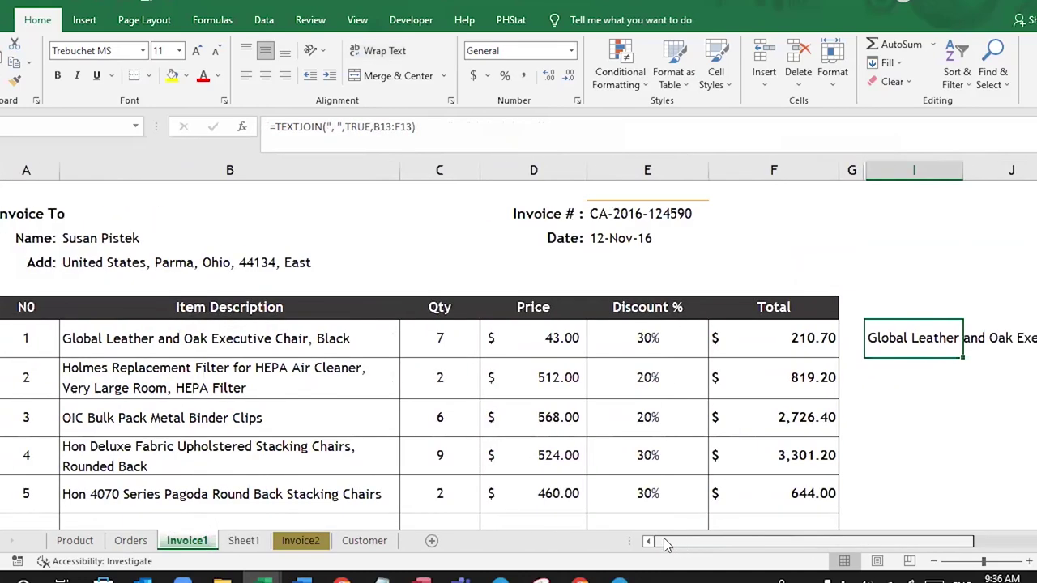
left_click(129, 270)
left_click(640, 215)
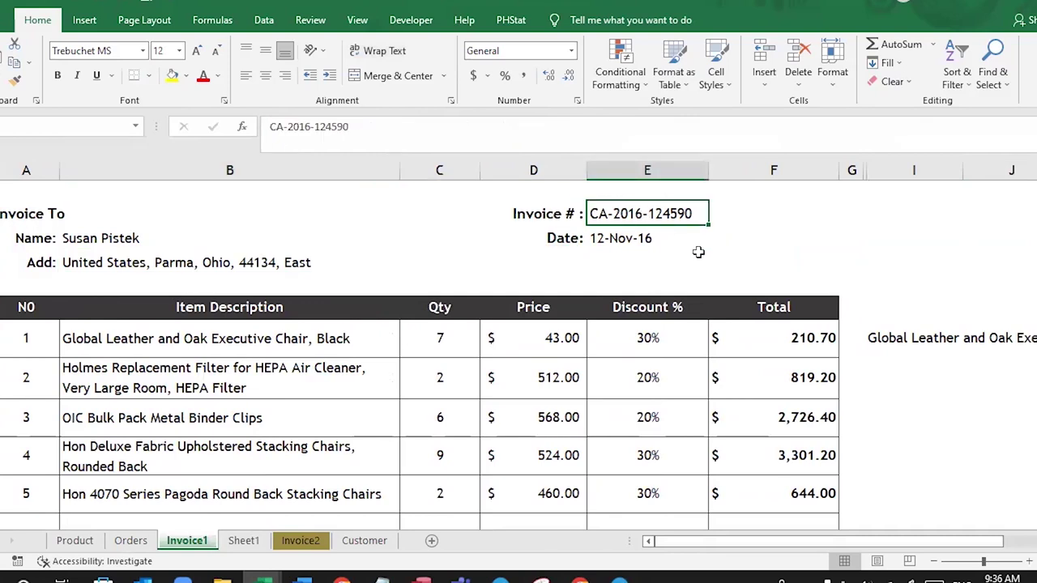
left_click(253, 259)
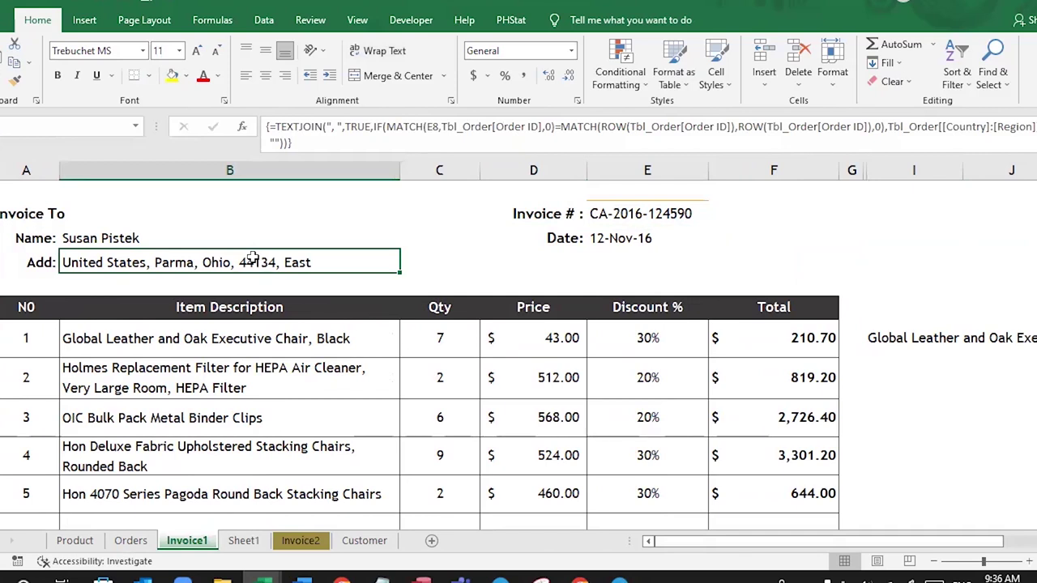
left_click(370, 127)
left_click(322, 128)
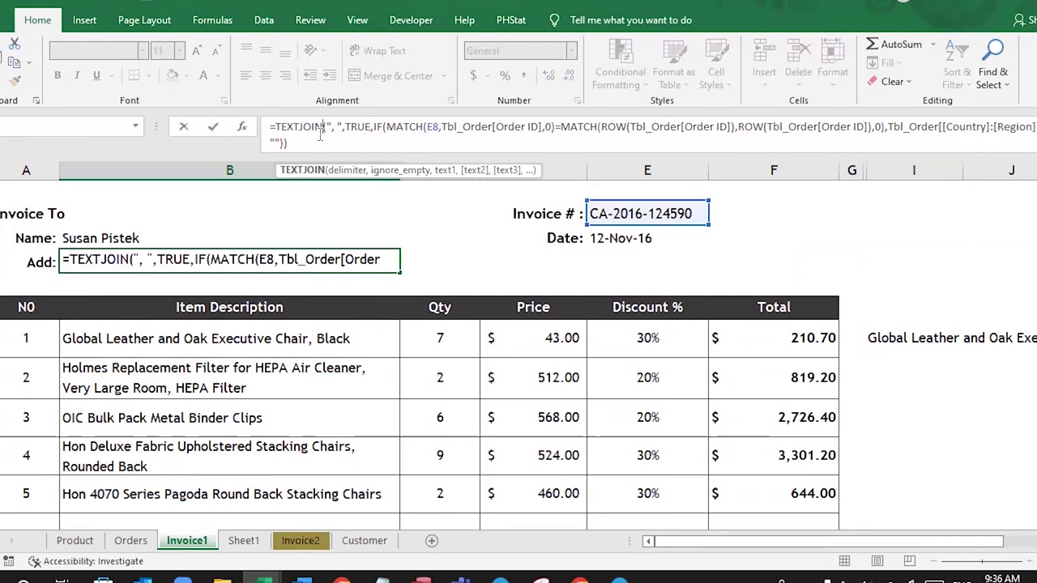
left_click(335, 129)
mouse_move(343, 128)
left_mouse_down()
mouse_move(328, 128)
mouse_move(347, 127)
left_mouse_up()
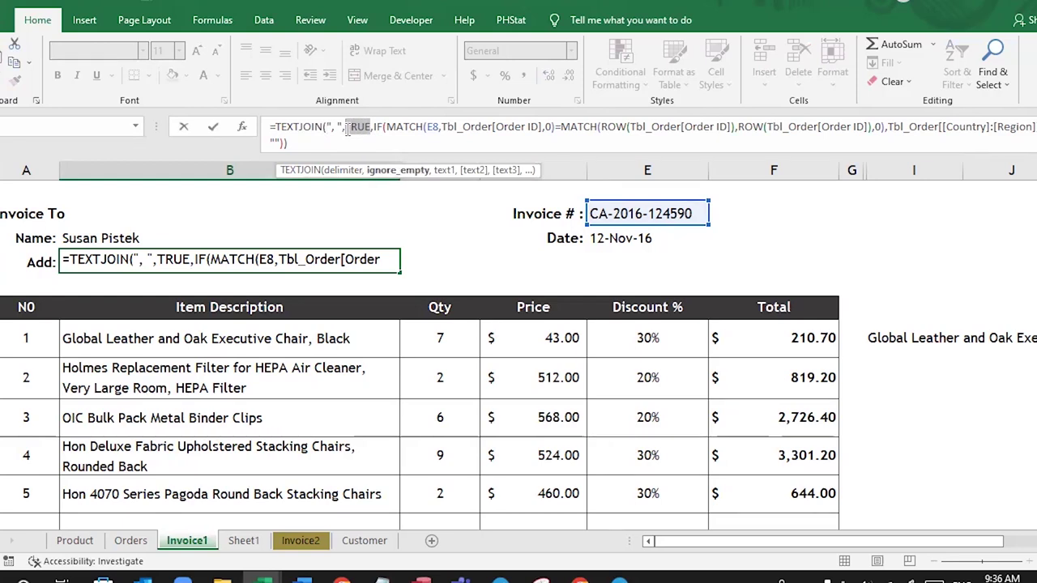
left_click(360, 131)
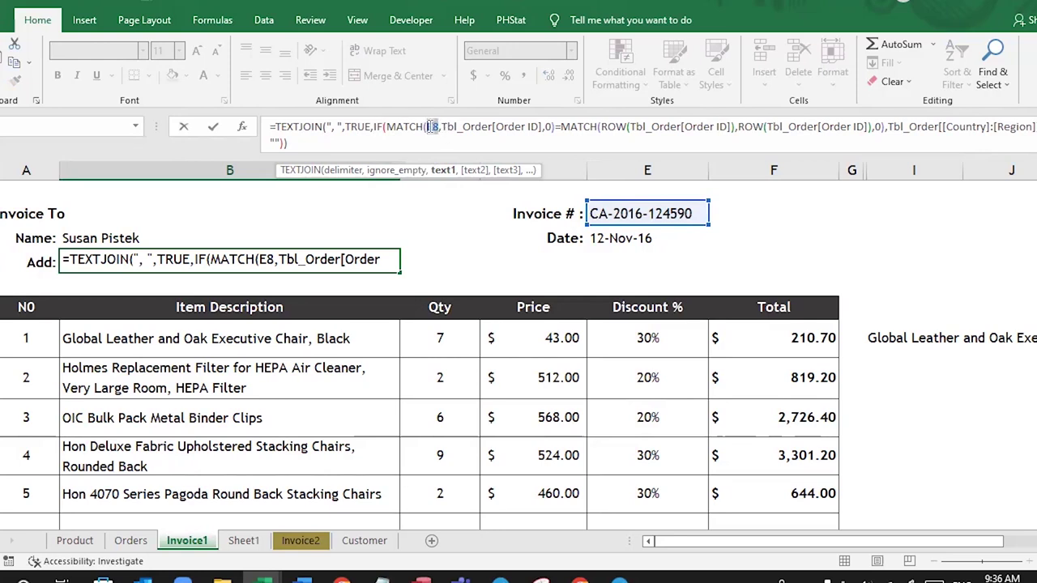
double_click(432, 126)
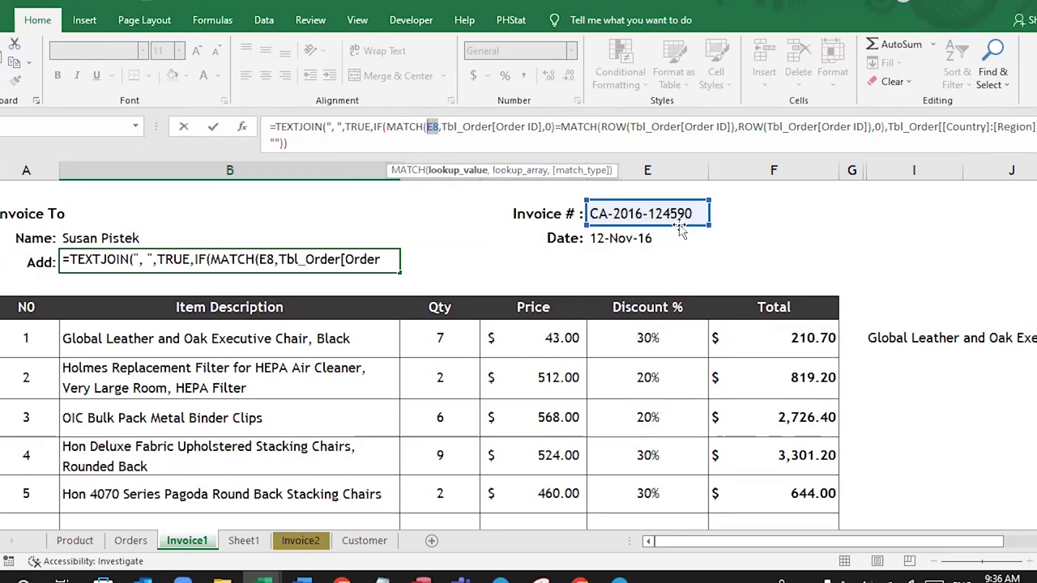
left_click_drag(468, 126, 524, 127)
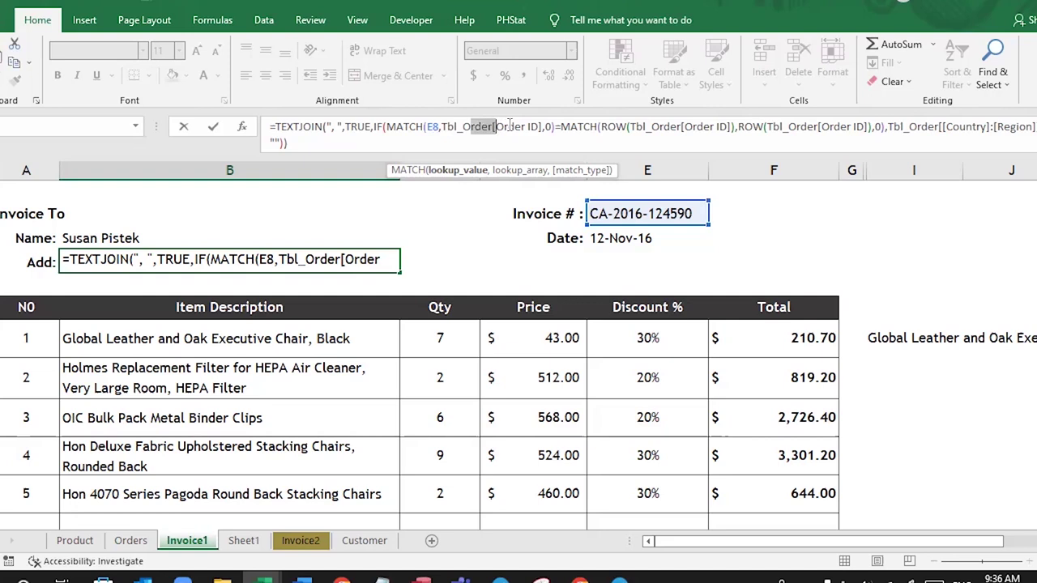
left_click(524, 127)
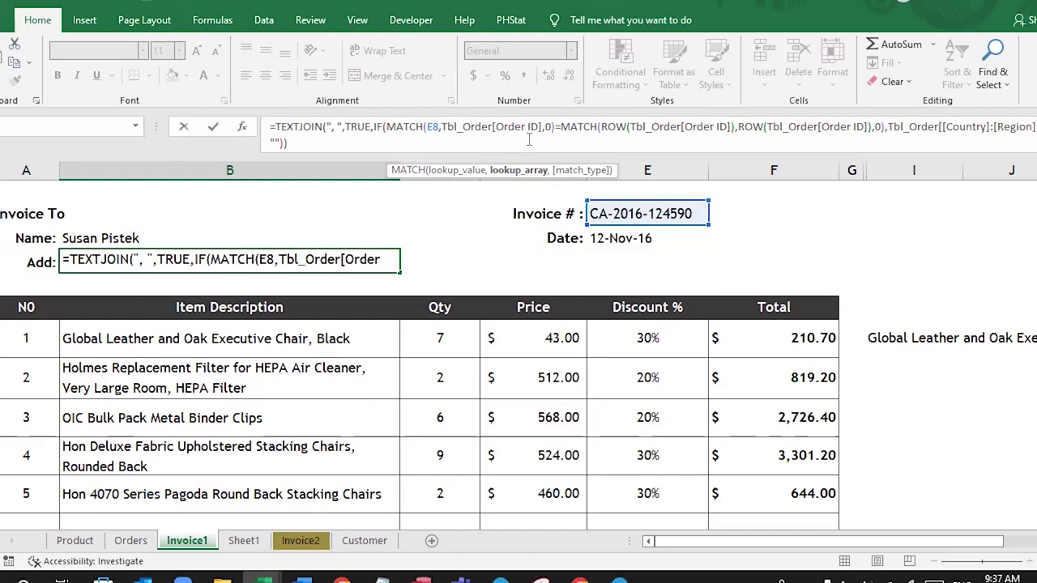
left_click_drag(534, 126, 503, 126)
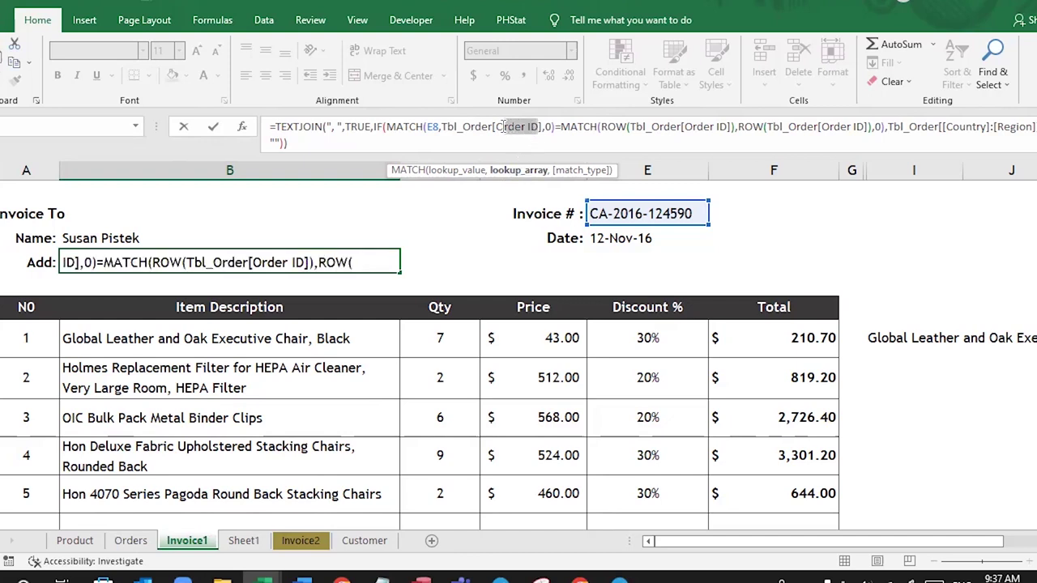
left_click(503, 126)
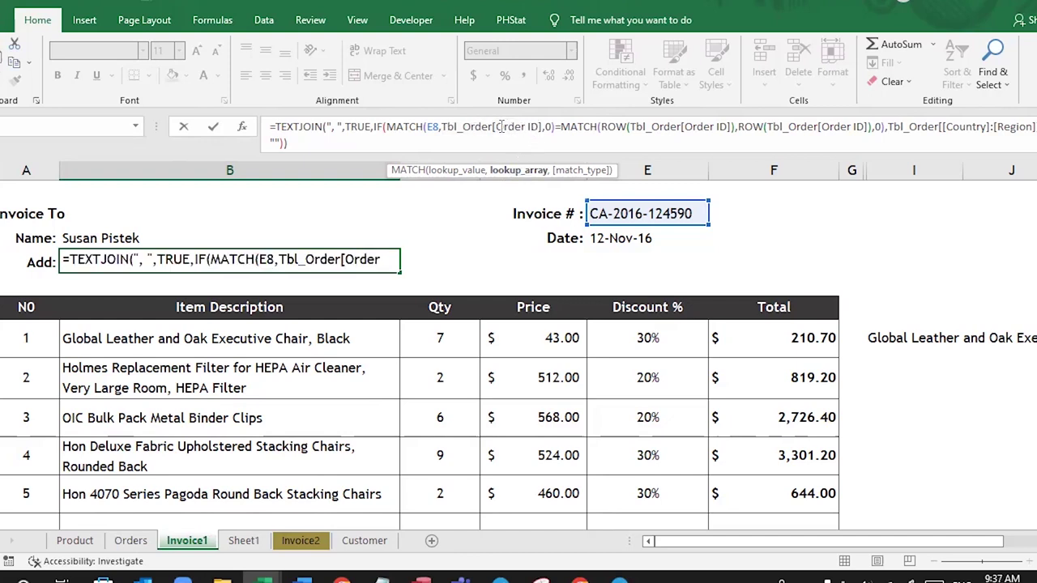
left_click_drag(503, 127, 534, 126)
left_click(533, 128)
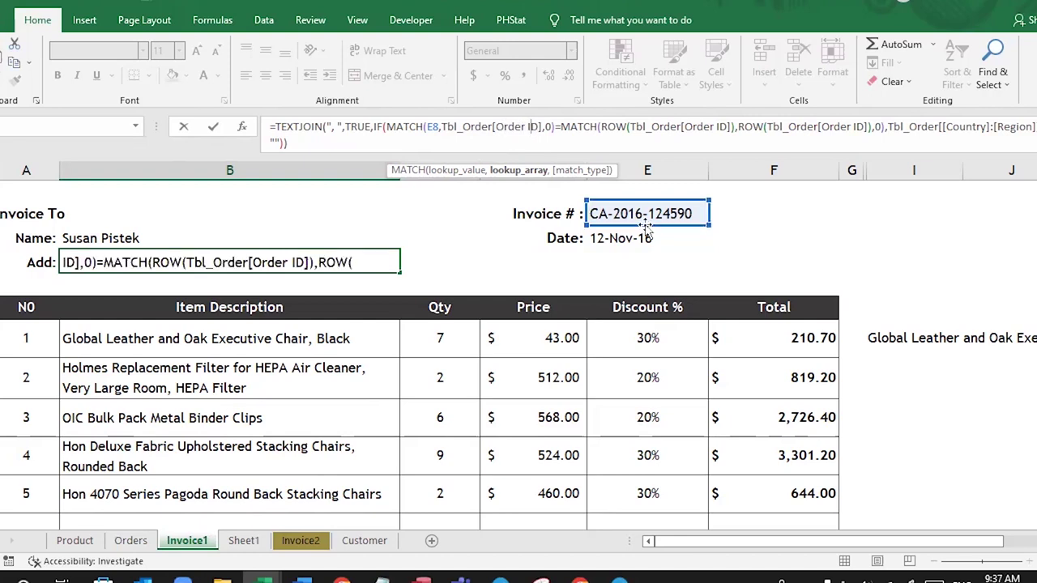
left_click_drag(540, 127, 513, 127)
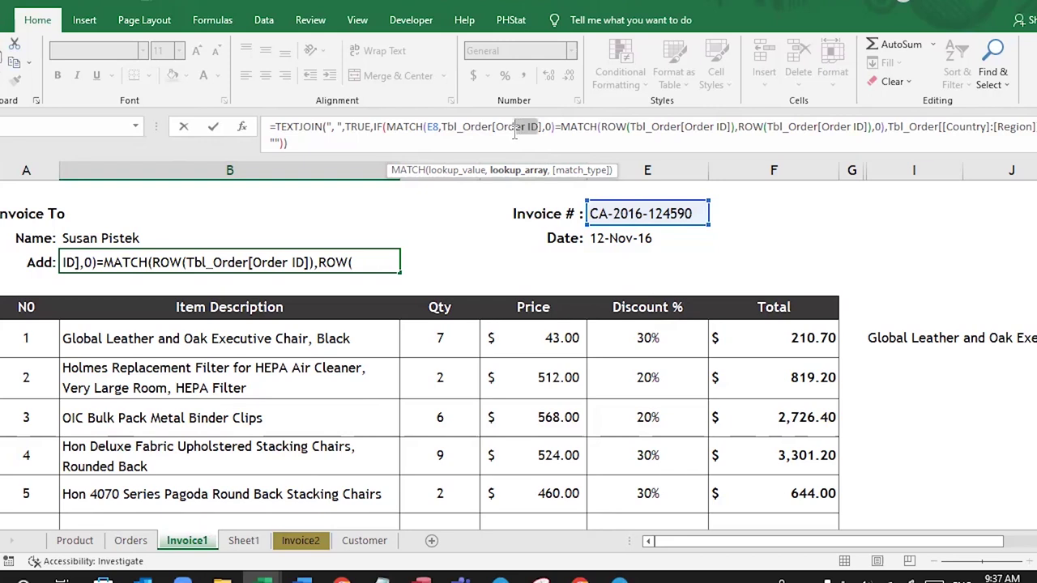
left_click(522, 129)
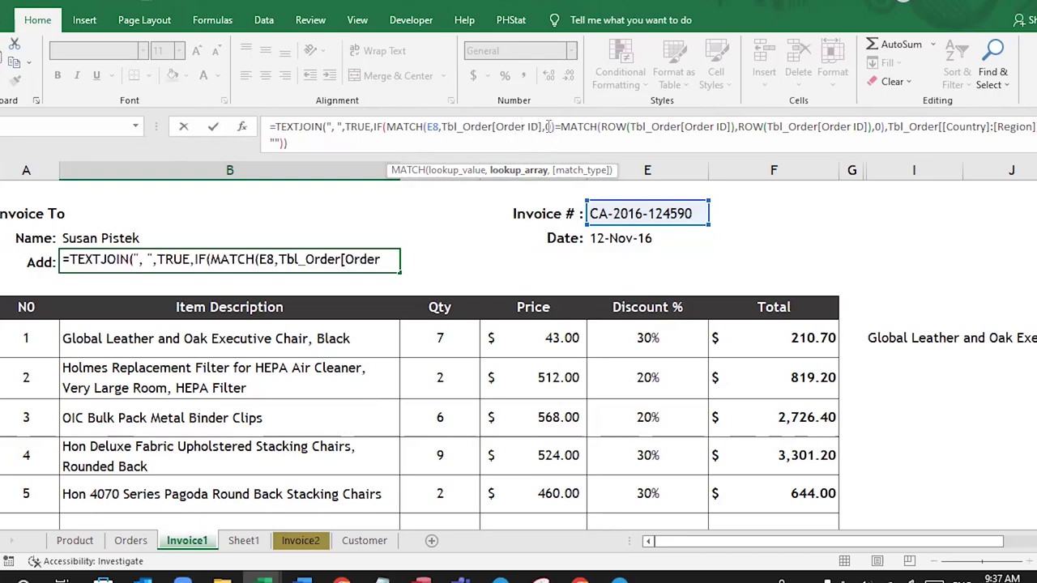
double_click(548, 127)
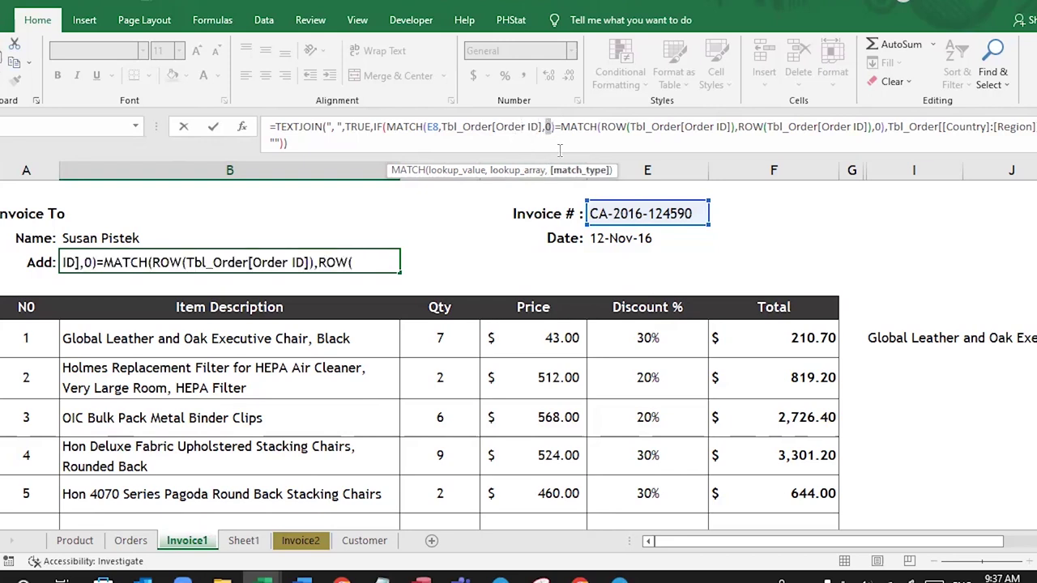
double_click(430, 127)
left_click_drag(495, 127, 539, 127)
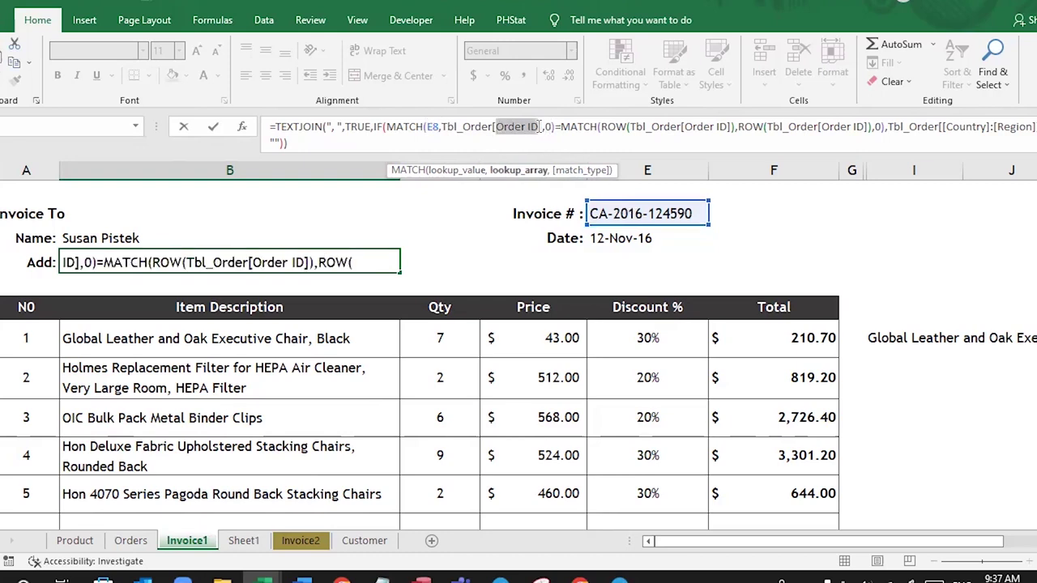
left_click(538, 127)
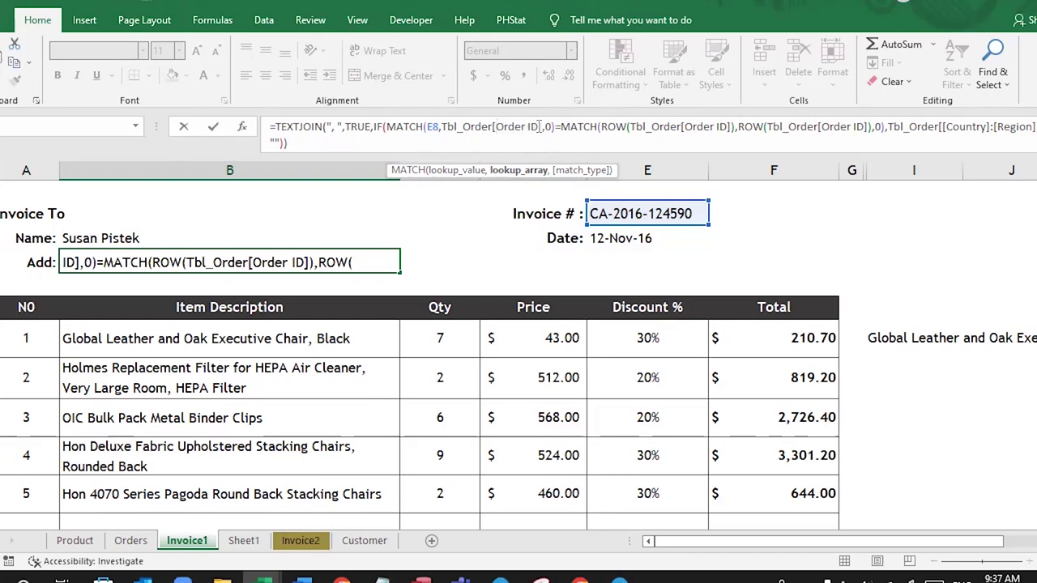
left_click(553, 127)
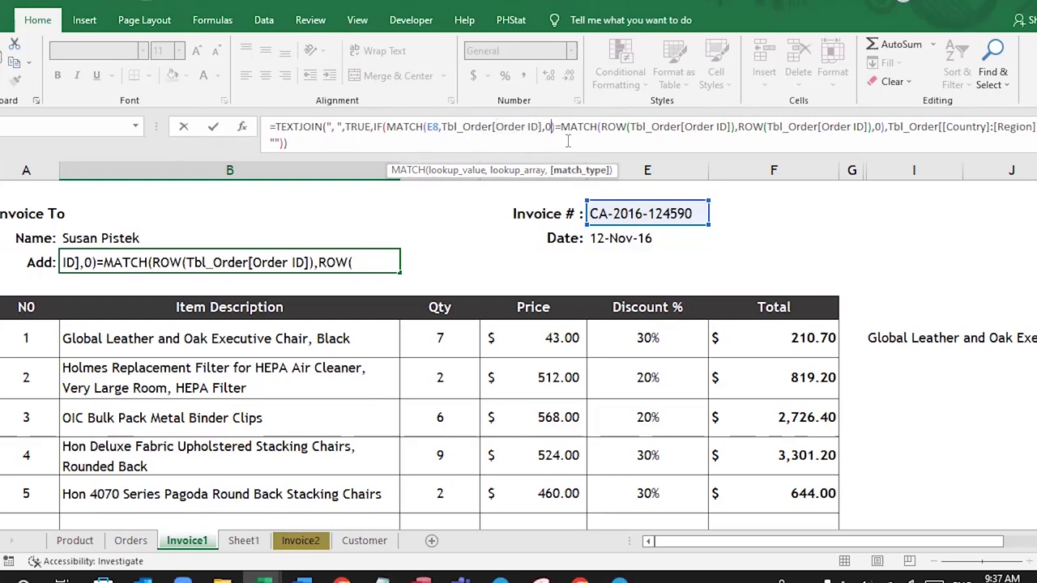
left_click(555, 127)
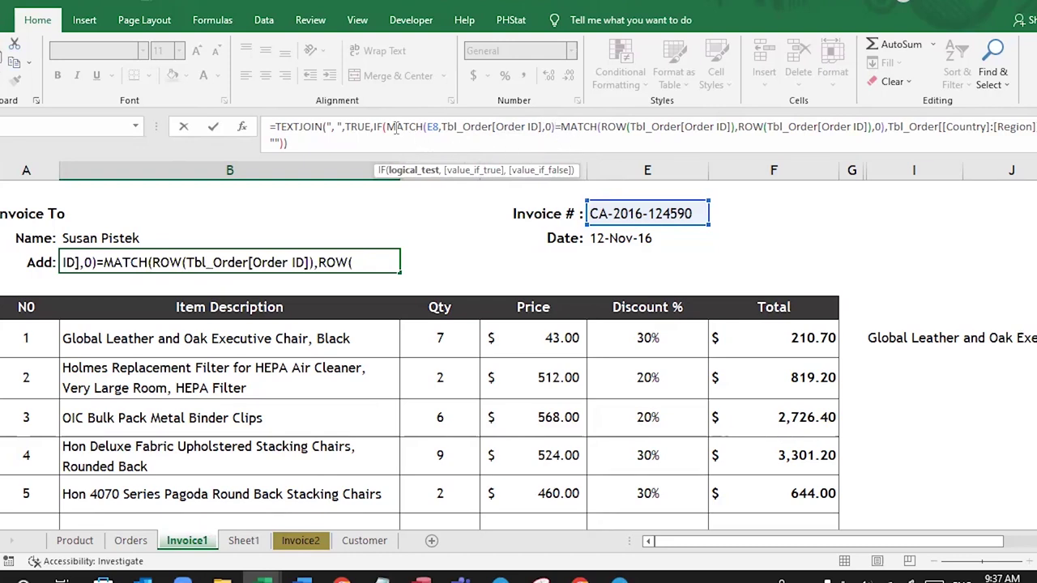
left_click_drag(387, 127, 554, 127)
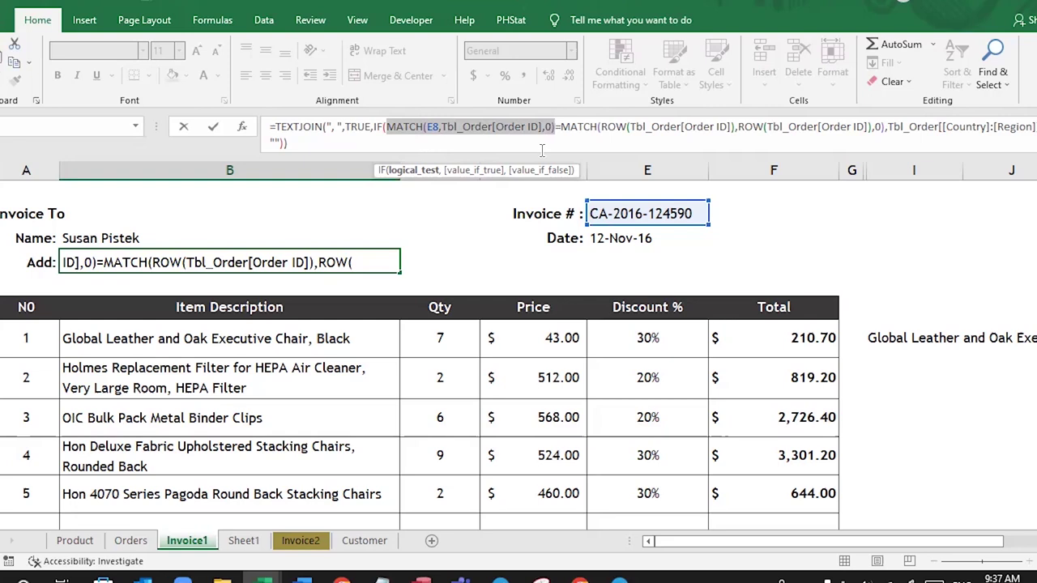
key("F9")
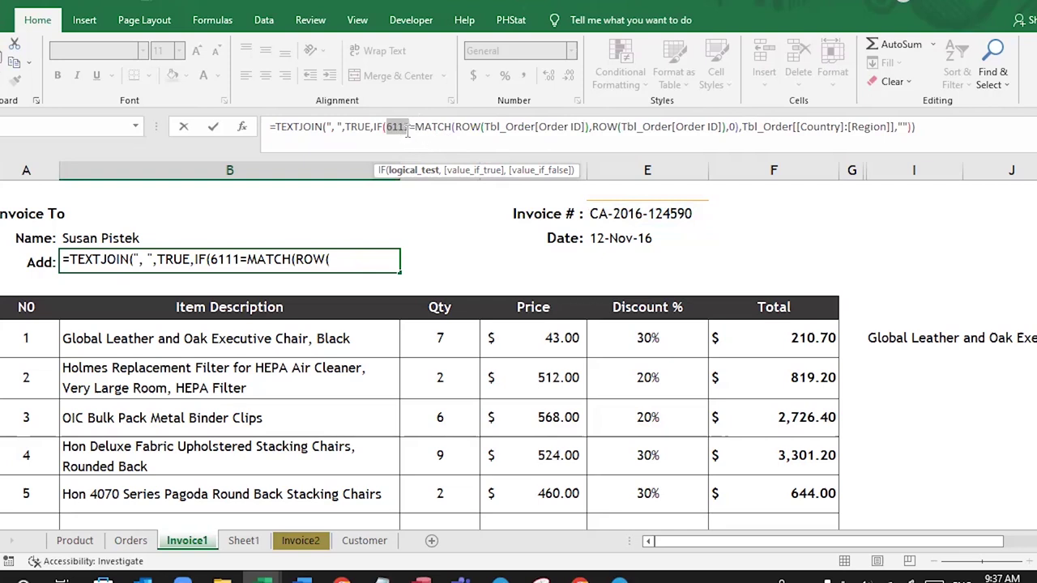
Step: Select the ROW(Tbl_Order[Order ID]) expression in the formula bar, including its closing bracket
left_click(418, 128)
left_click_drag(456, 128, 589, 128)
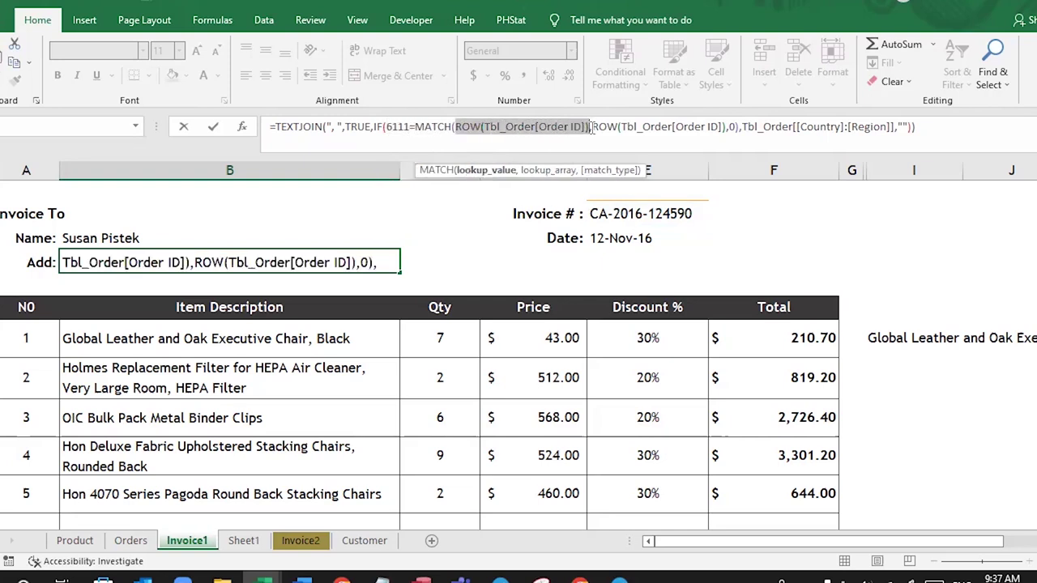
left_click(527, 127)
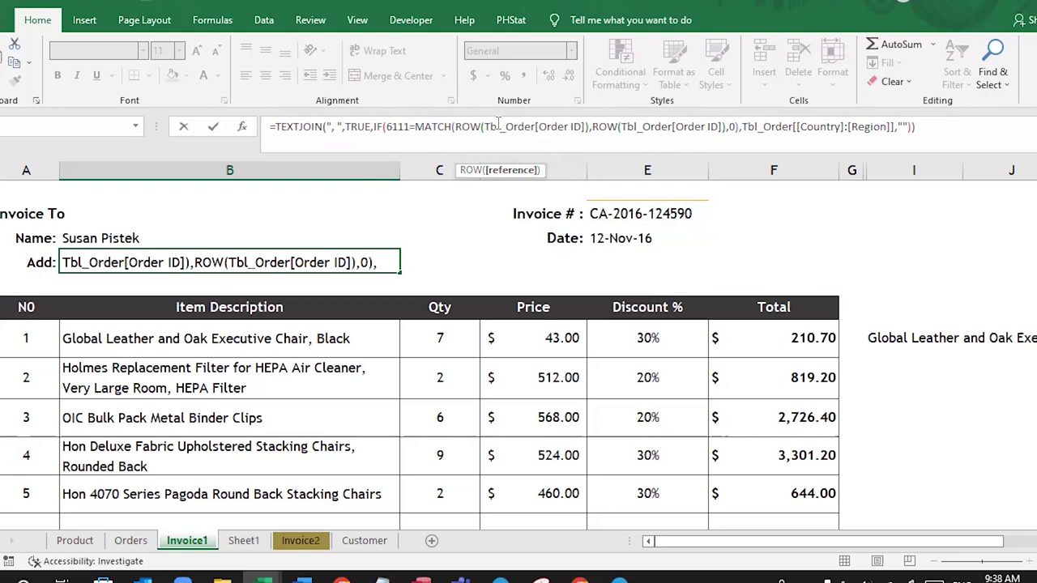
left_click(481, 127)
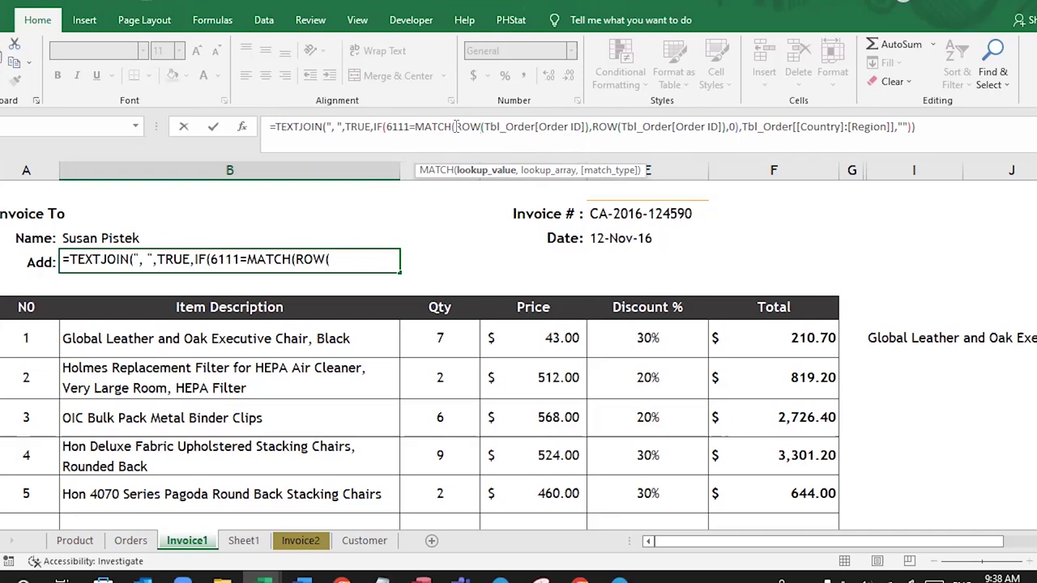
left_click_drag(455, 126, 587, 128)
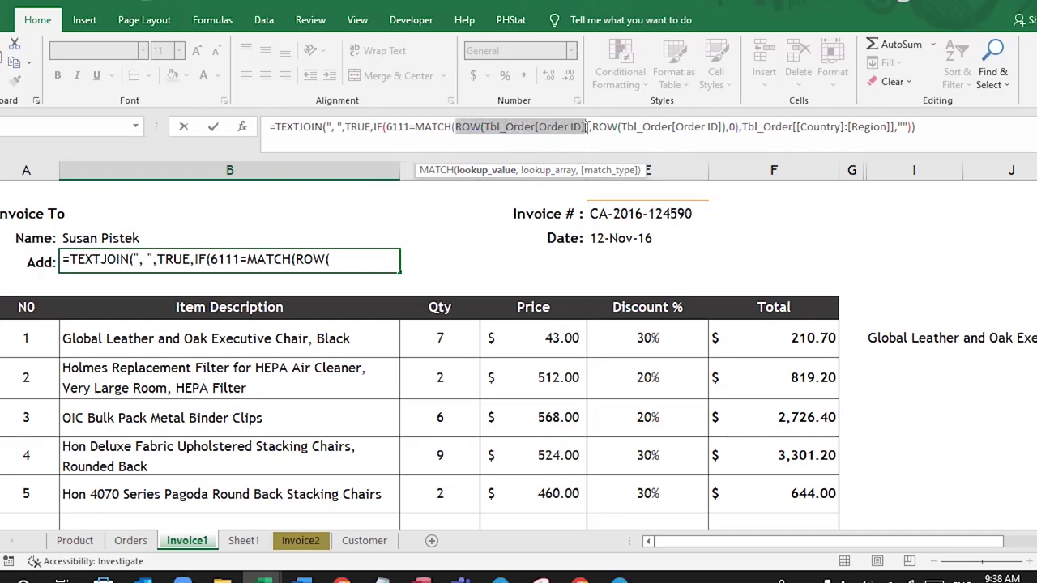
left_click_drag(588, 126, 590, 127)
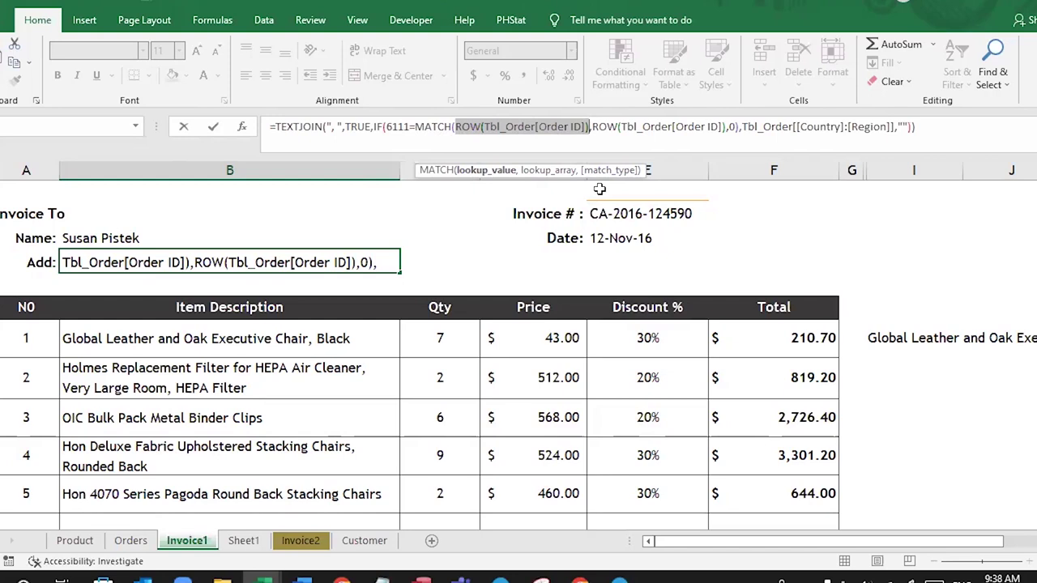
Step: Evaluate ROW(Tbl_Order[Order ID]) with F9 to show the row-number array {2;3;…;1856}
key("F9")
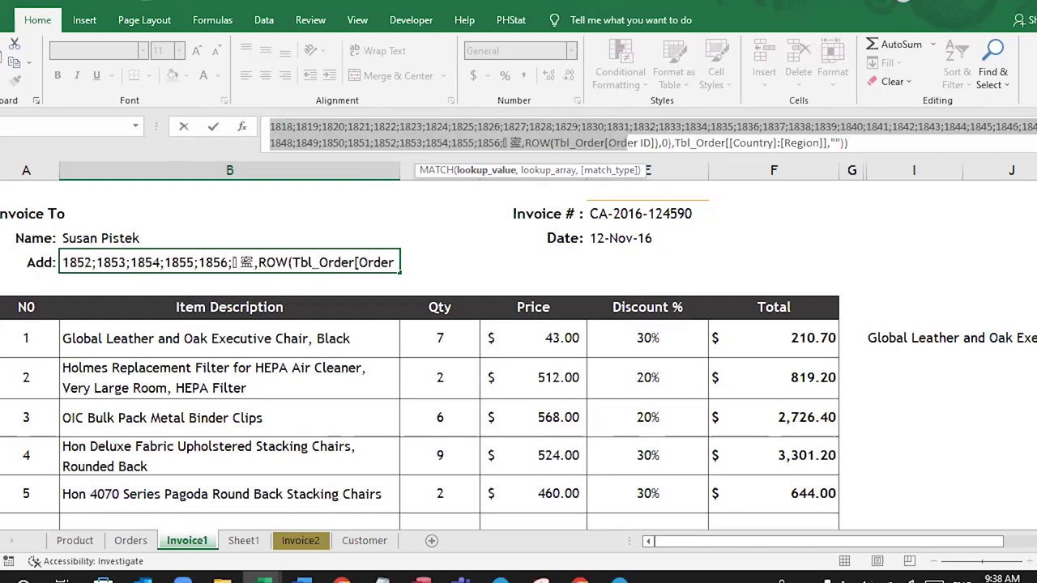
key("Up")
key("Up")
key("Up")
key("Up")
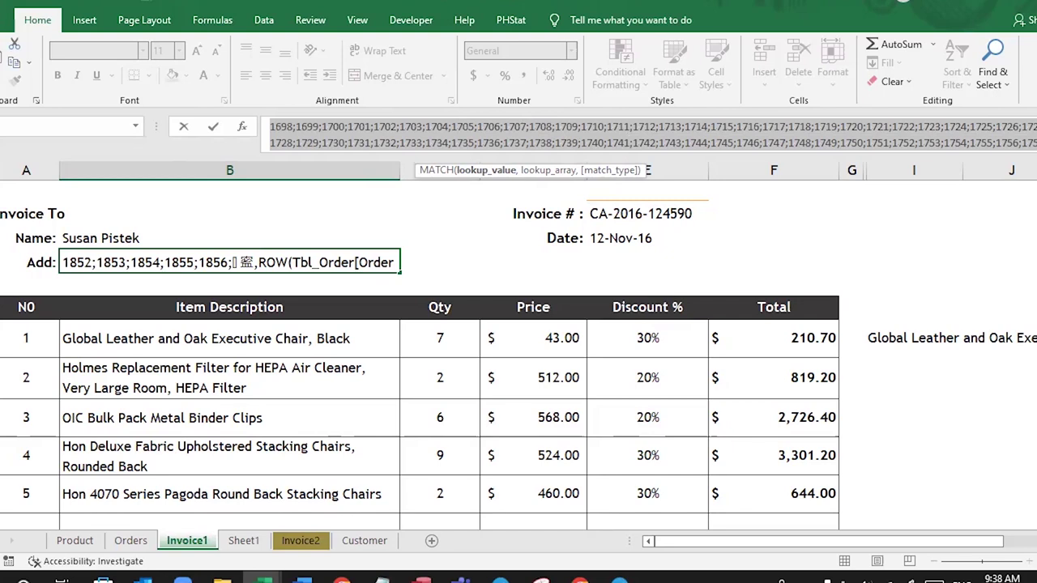
key("Up")
key("Up")
key("Up")
key("Up")
key("Up")
key("Up")
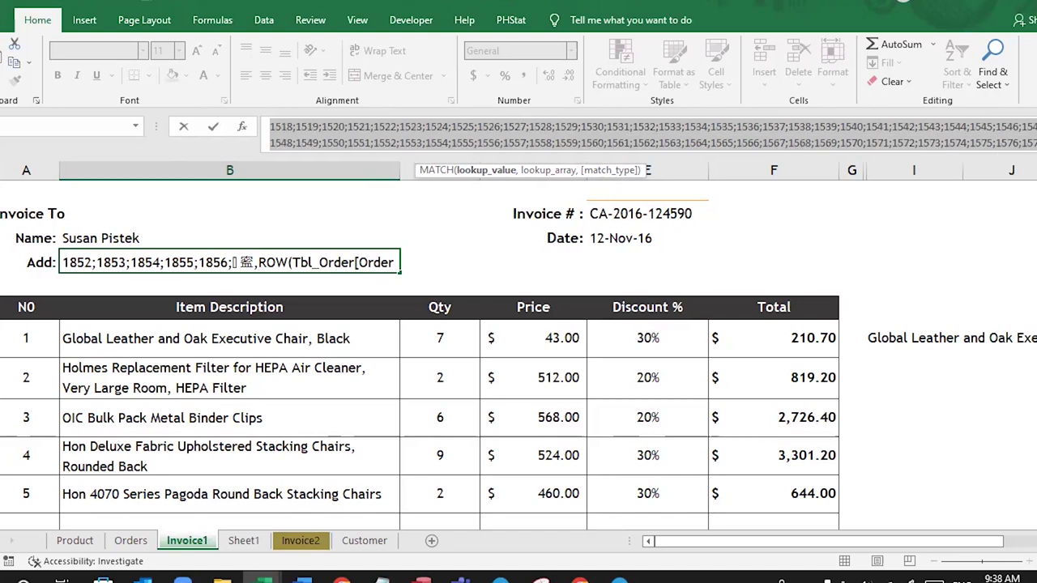
key("Up")
key("Up")
key("Up")
key("Up")
key("Up")
key("Up")
key("Up")
key("Up")
key("Up")
key("Up")
Step: Expand the formula bar to scroll the row numbers, then shrink it and undo to restore ROW
mouse_move(1002, 173)
left_mouse_down()
mouse_move(999, 206)
mouse_move(709, 256)
mouse_move(713, 459)
left_mouse_up()
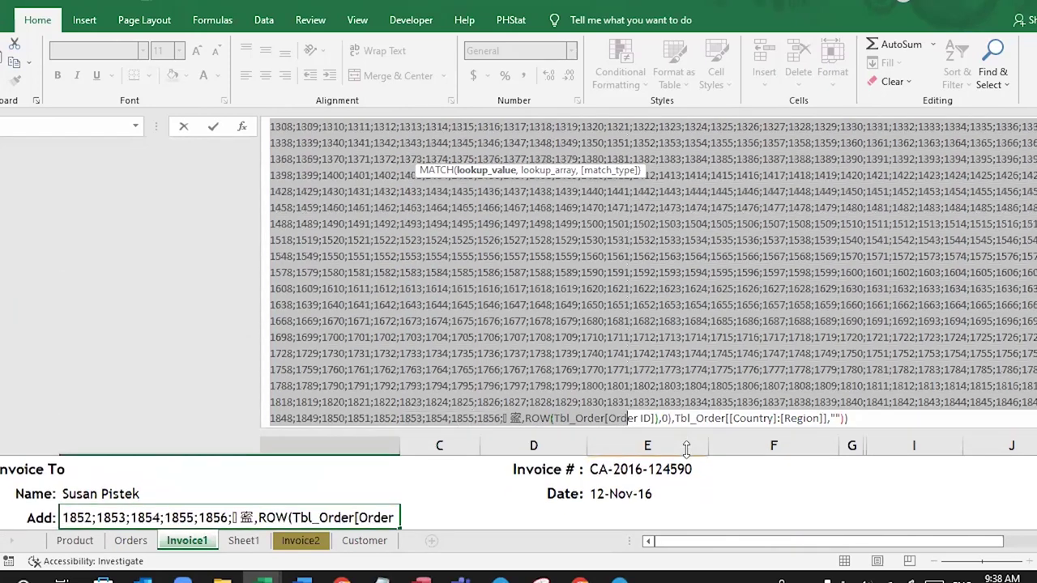
scroll(522, 144, "up", 1)
scroll(523, 145, "up", 5)
scroll(523, 144, "up", 5)
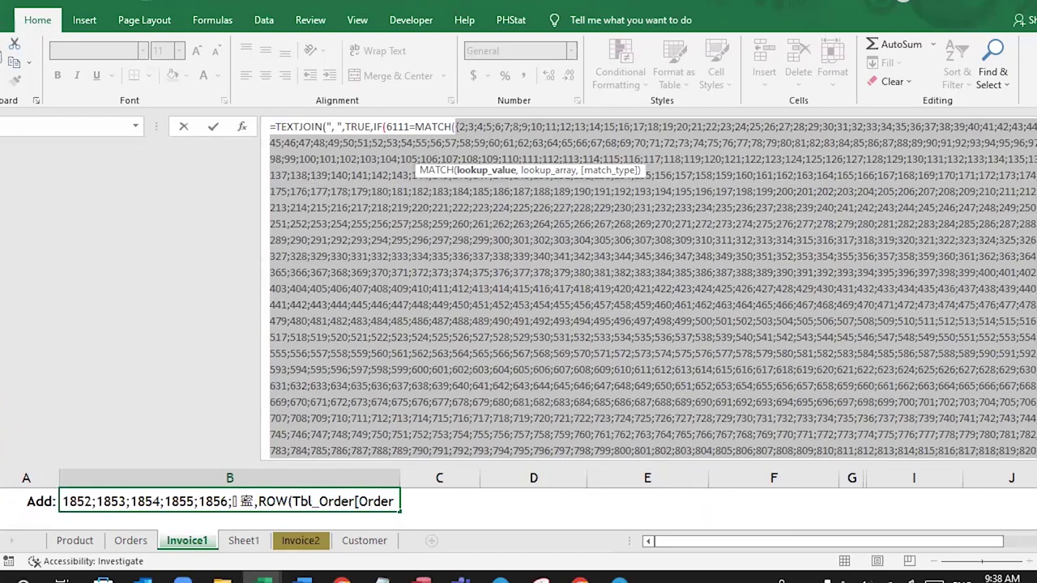
scroll(653, 288, "down", 3)
scroll(653, 287, "down", 2)
scroll(653, 287, "down", 2)
scroll(652, 287, "down", 3)
scroll(628, 450, "down", 2)
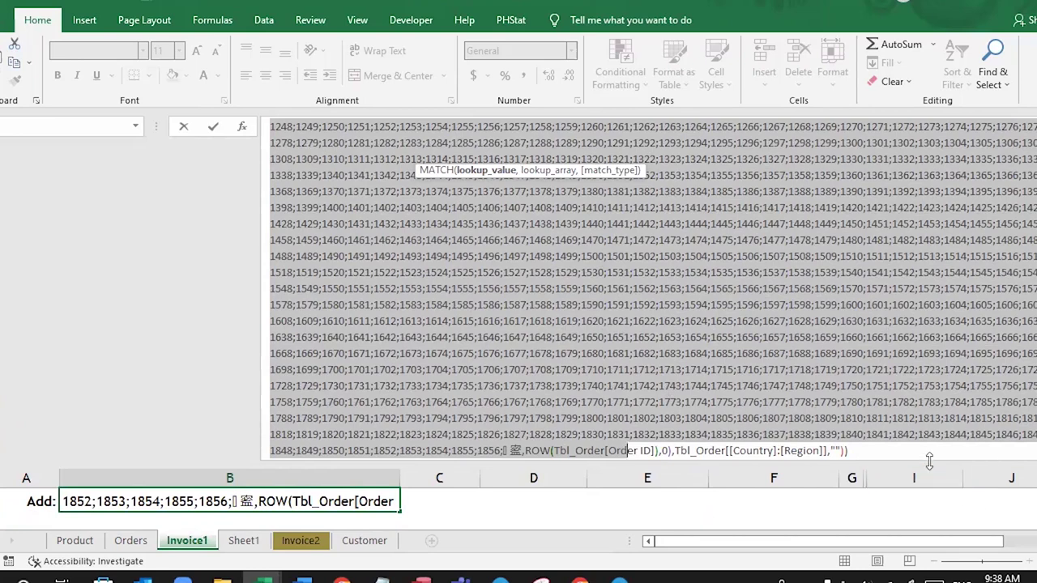
left_click_drag(928, 451, 919, 161)
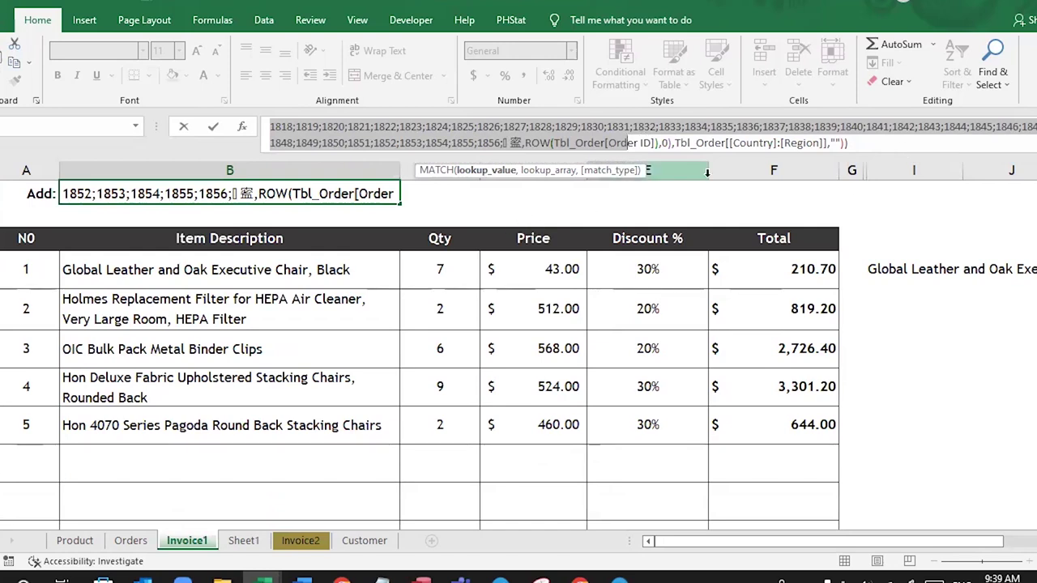
key("ctrl+z")
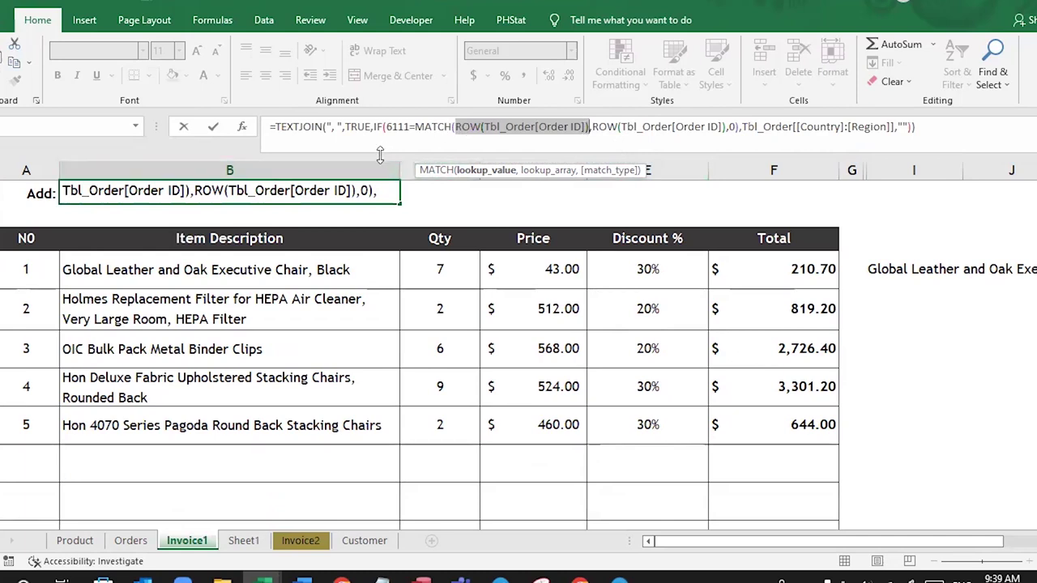
left_click_drag(381, 162, 381, 145)
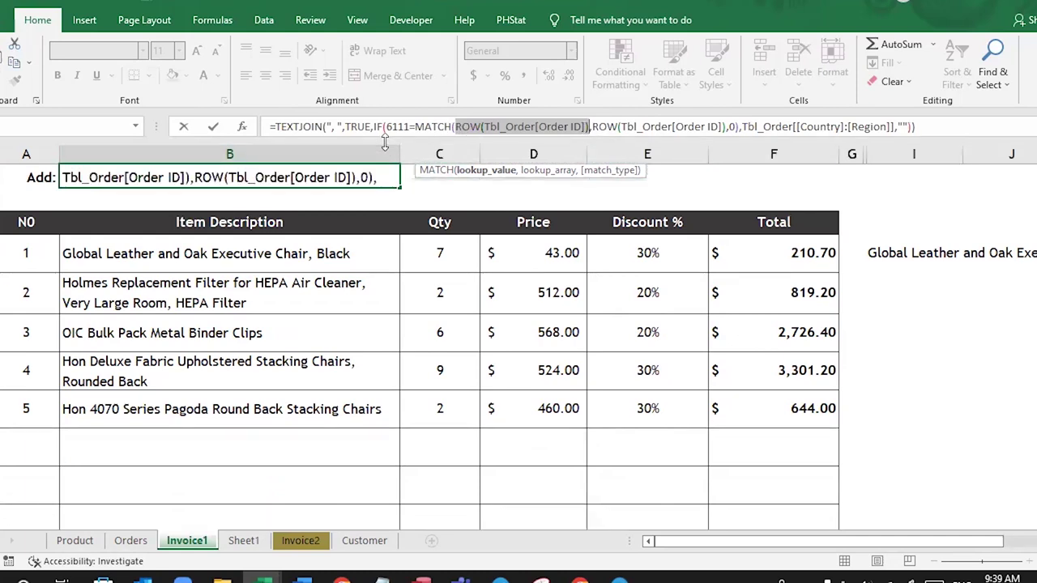
left_click(485, 127)
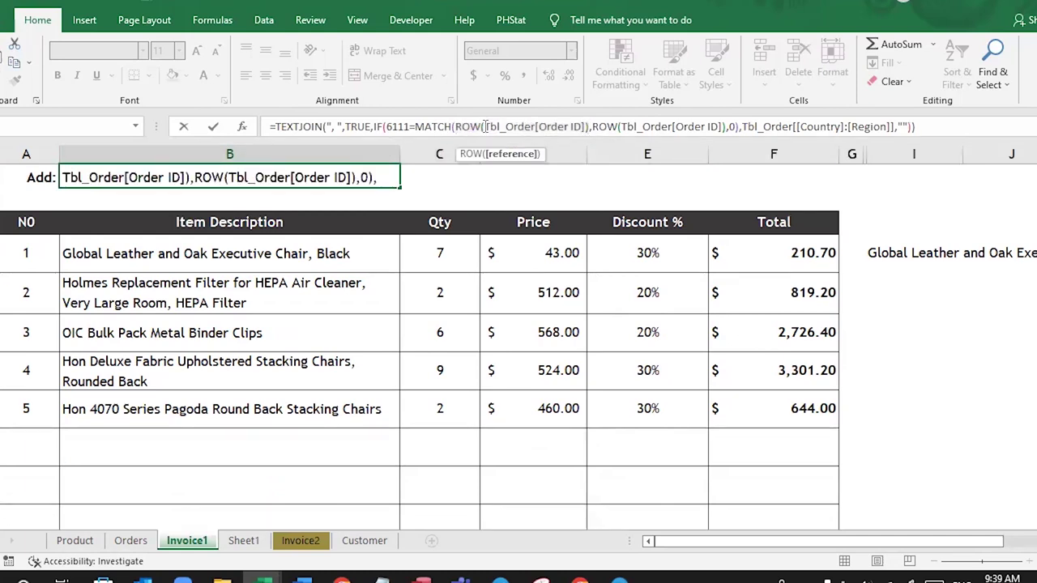
left_click(454, 128)
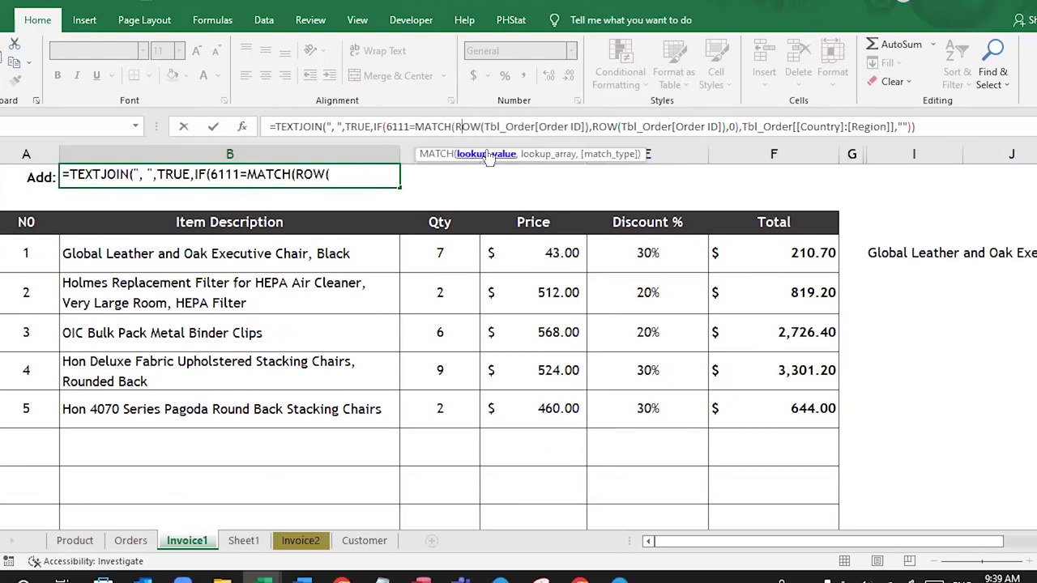
left_click_drag(456, 128, 586, 127)
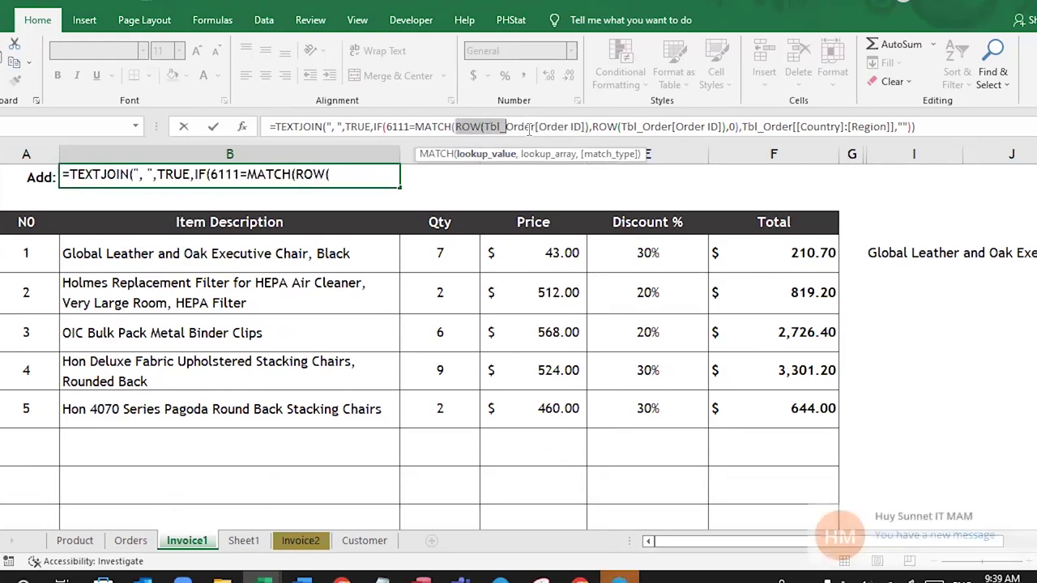
left_click(592, 127)
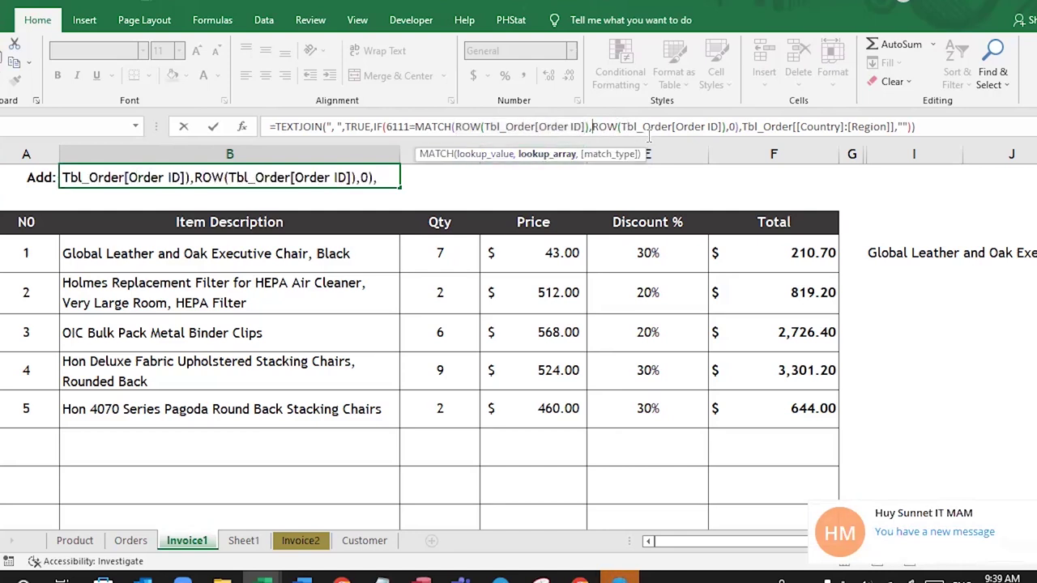
left_click_drag(593, 127, 725, 128)
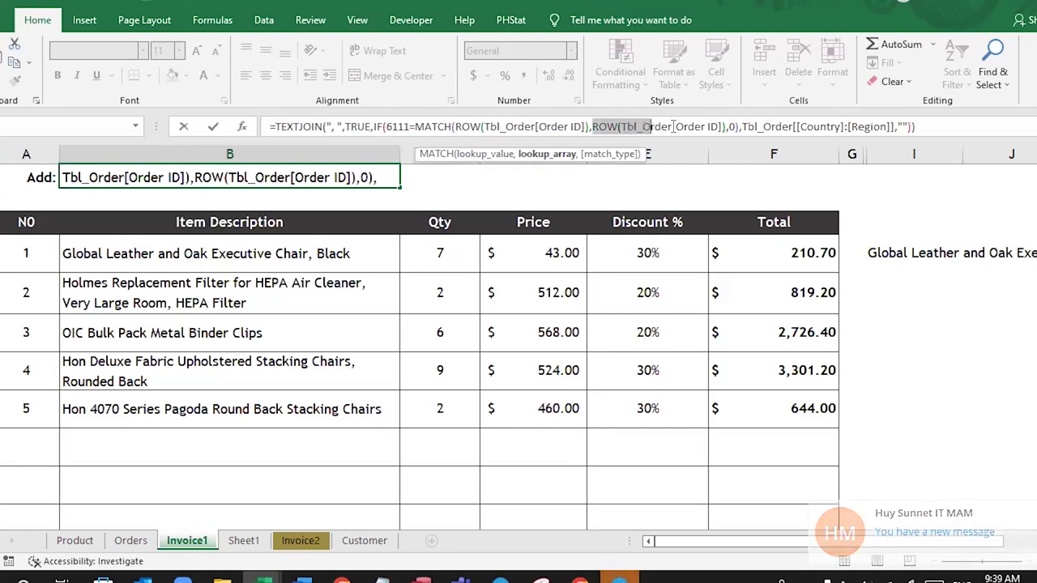
left_click(733, 127)
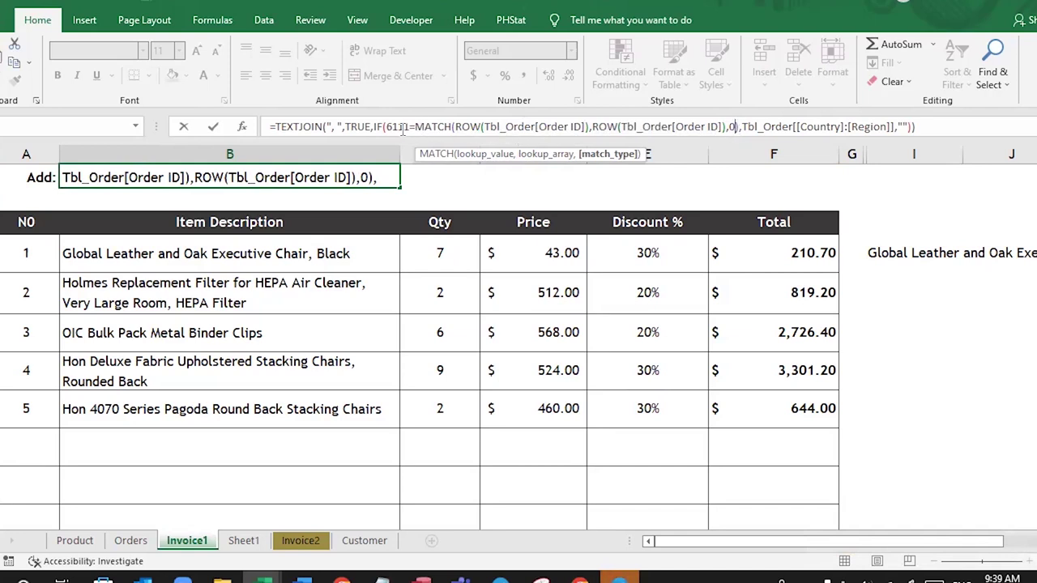
mouse_move(409, 126)
left_mouse_down()
mouse_move(387, 126)
mouse_move(739, 126)
left_mouse_up()
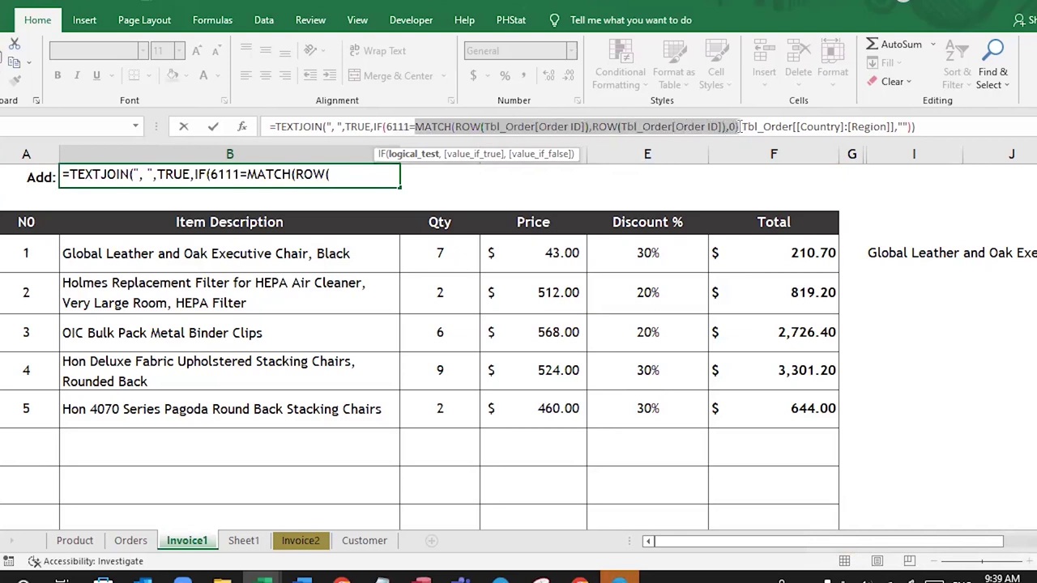
left_click_drag(739, 126, 735, 127)
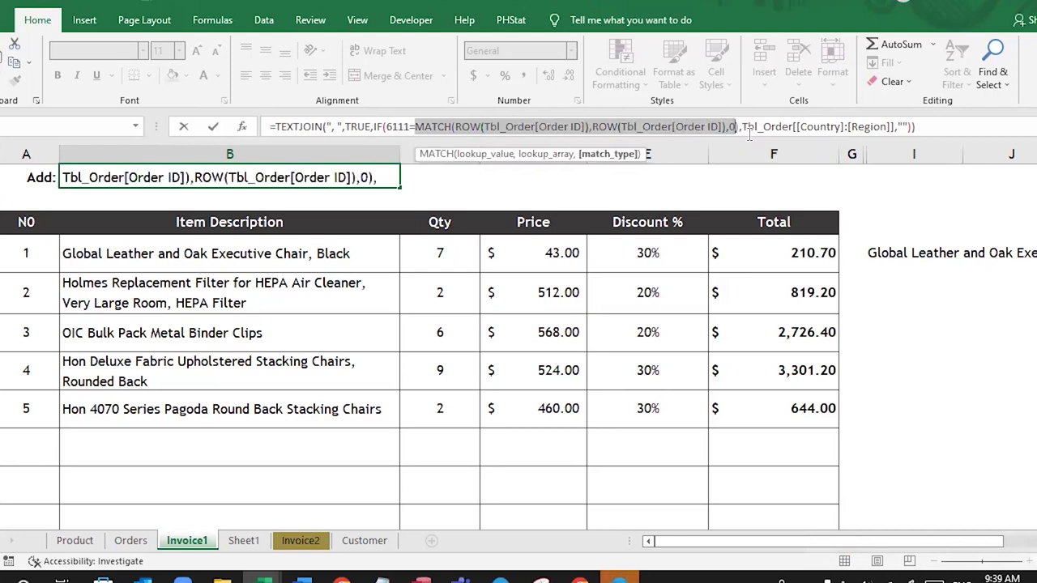
left_click(737, 126)
left_click_drag(737, 127, 415, 126)
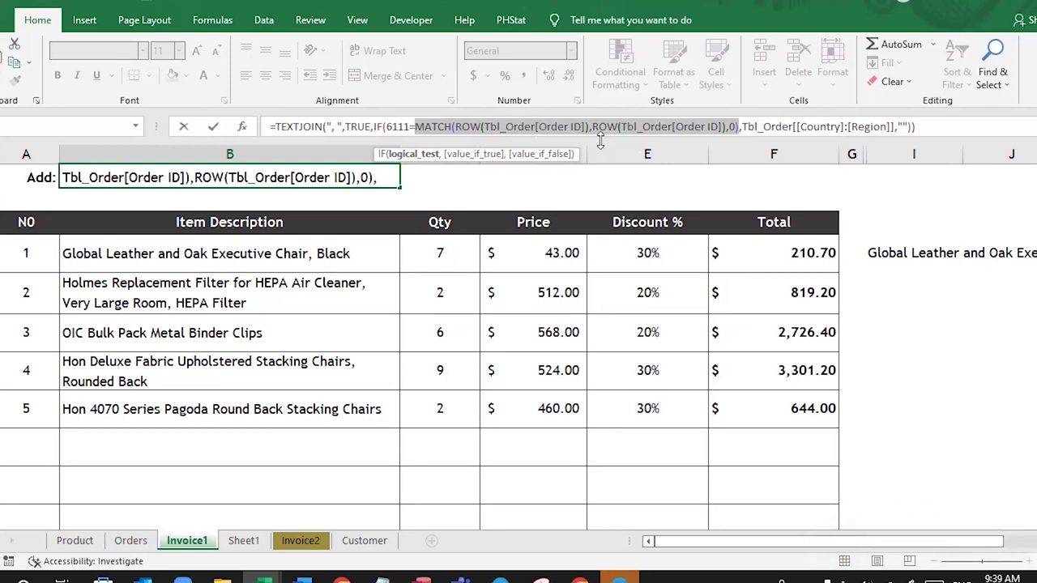
Step: Preview the MATCH part's array with F9, undo it, and inspect the Country:Region reference
key("F9")
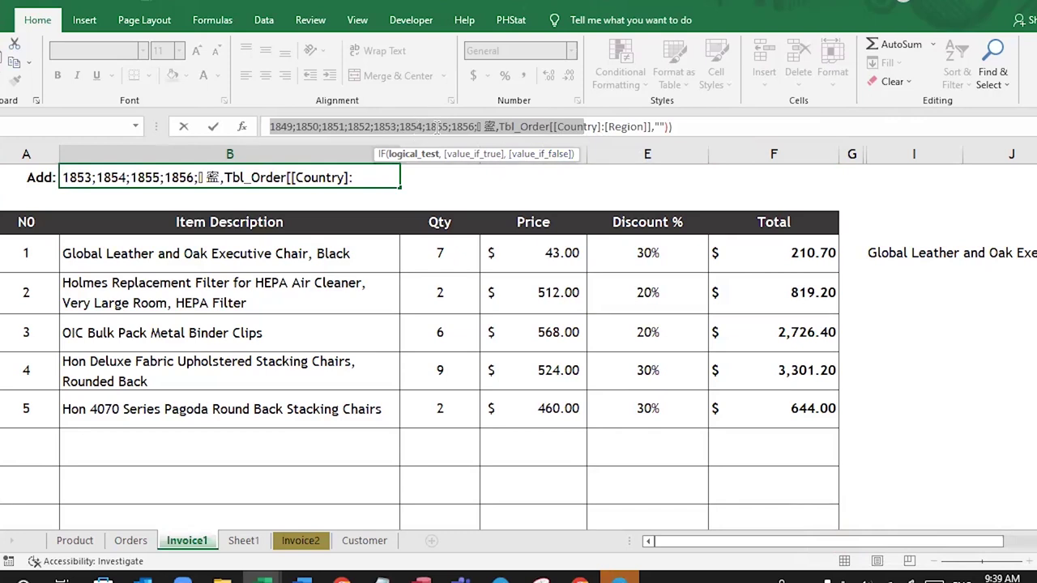
key("ctrl+z")
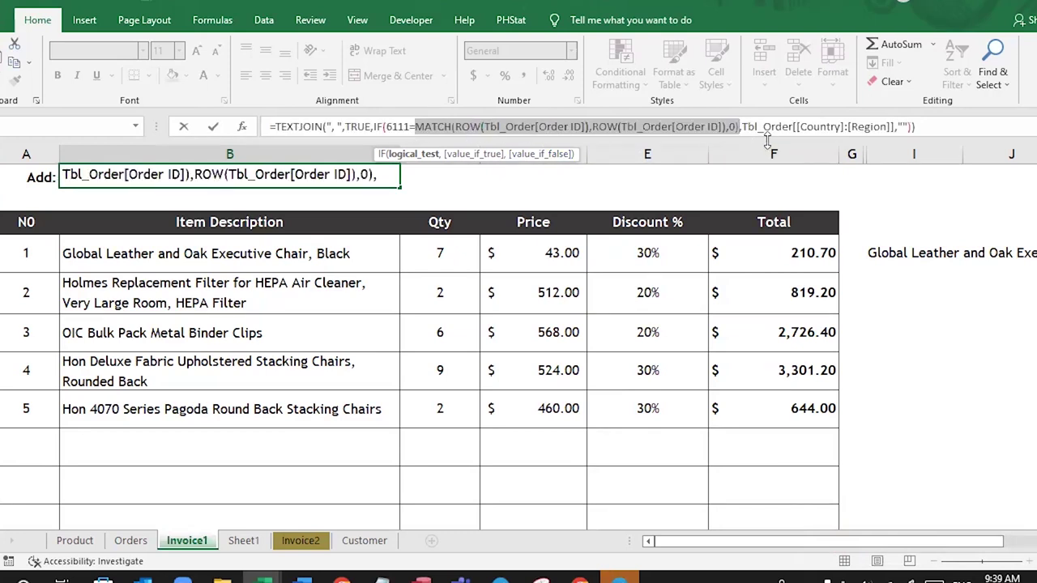
key("Right")
key("Right")
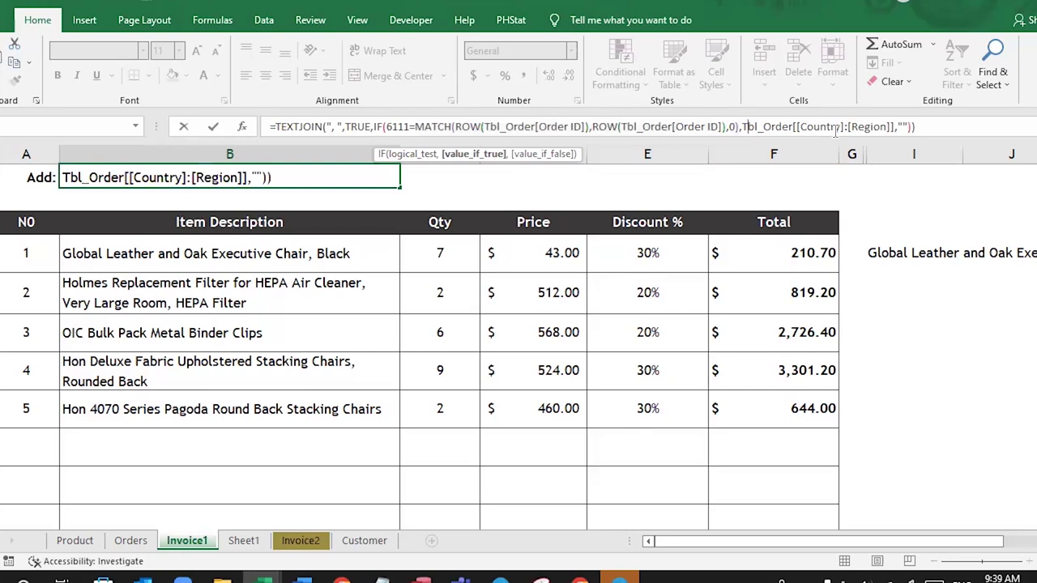
key("ctrl+Right")
key("Left")
key("Left")
key("Left")
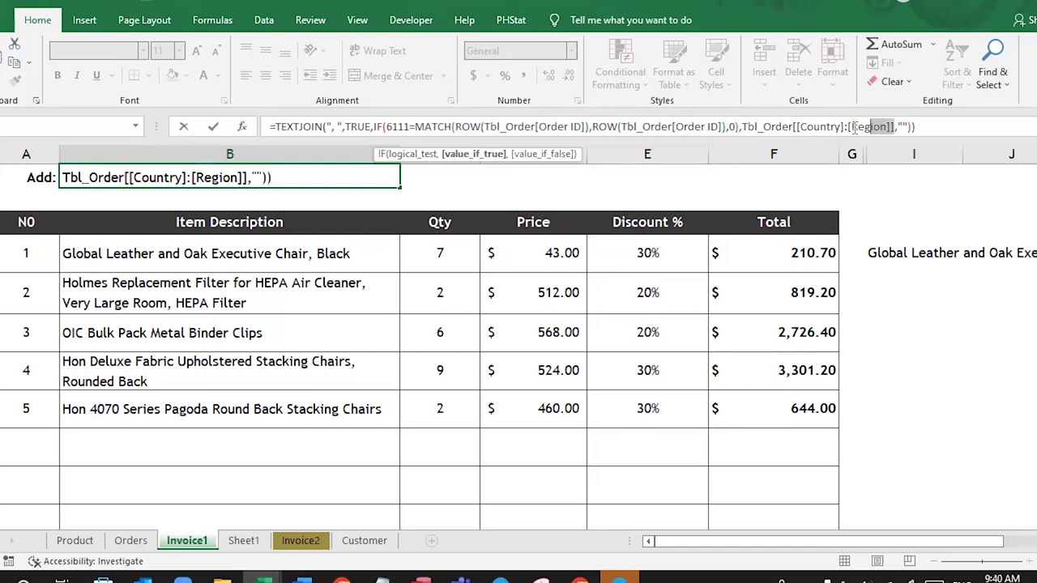
left_click_drag(896, 128, 813, 128)
left_click(814, 128)
Step: Commit the Add formula as an array formula with Ctrl+Shift+Enter
left_click(903, 127)
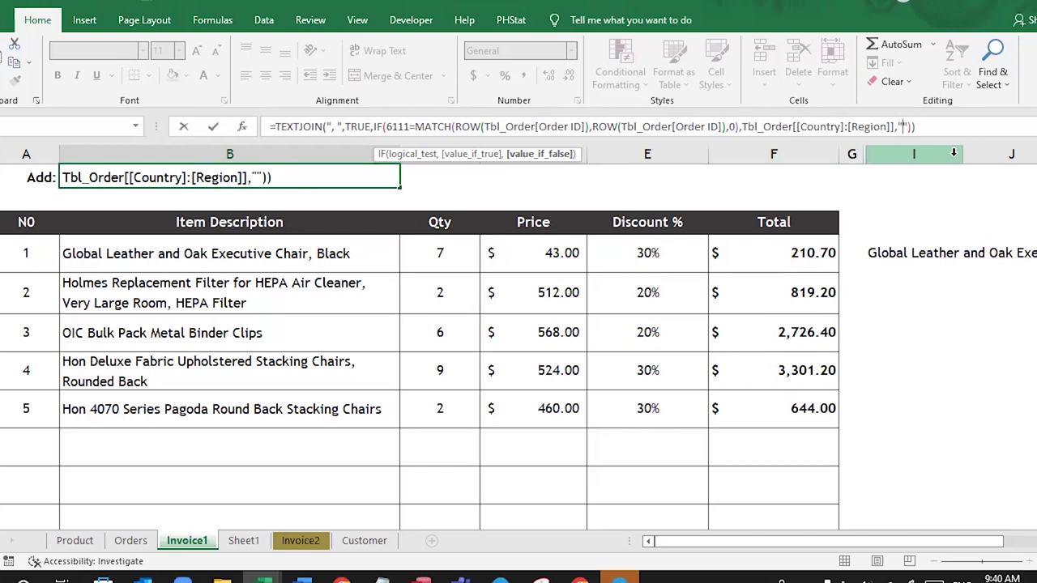
key("ctrl+shift+Return")
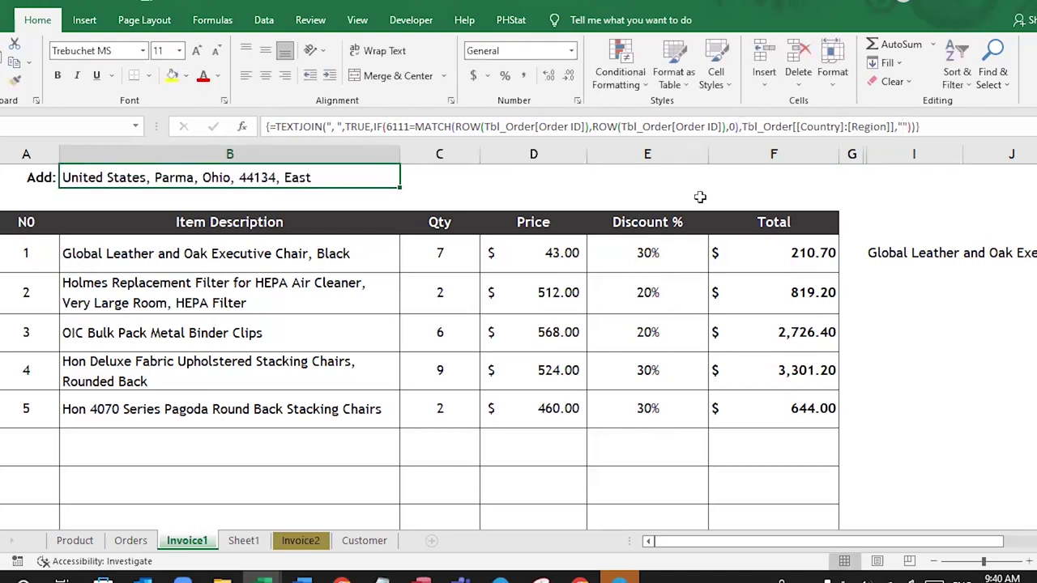
scroll(557, 290, "up", 1)
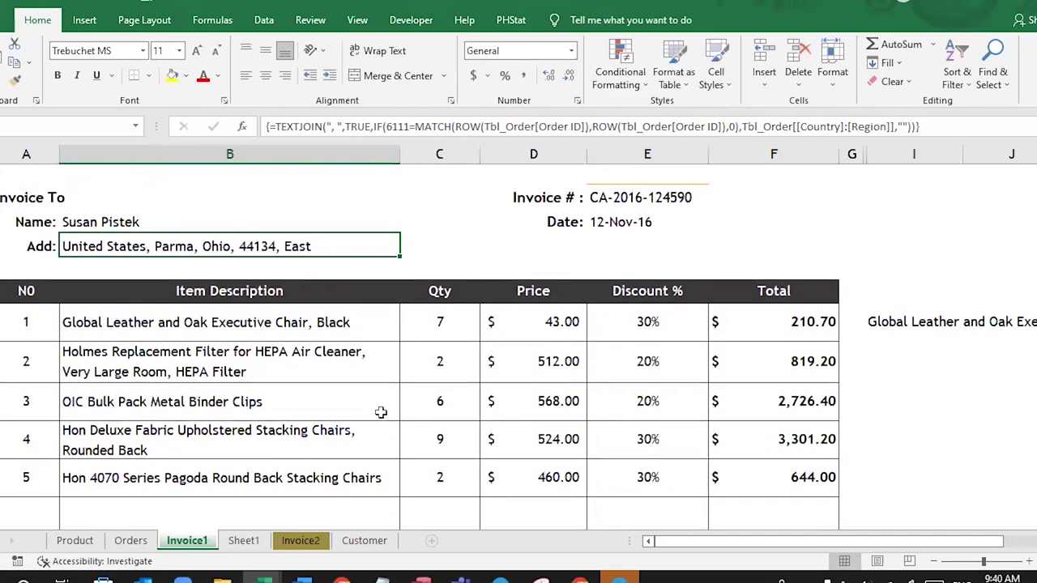
left_click(456, 246)
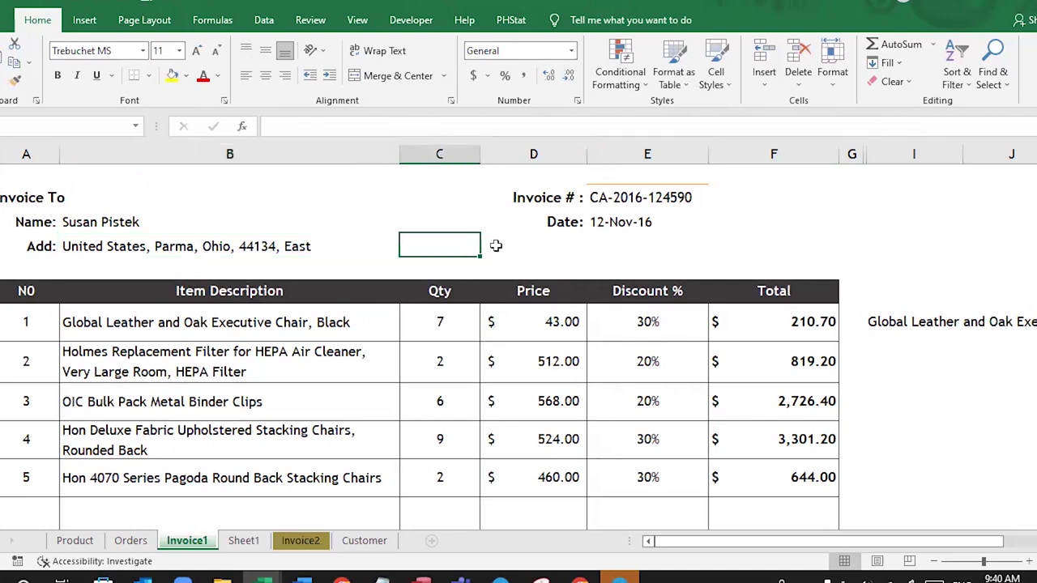
Step: Widen column C and check the Add cell's formula
left_click_drag(480, 154, 642, 159)
left_click(337, 244)
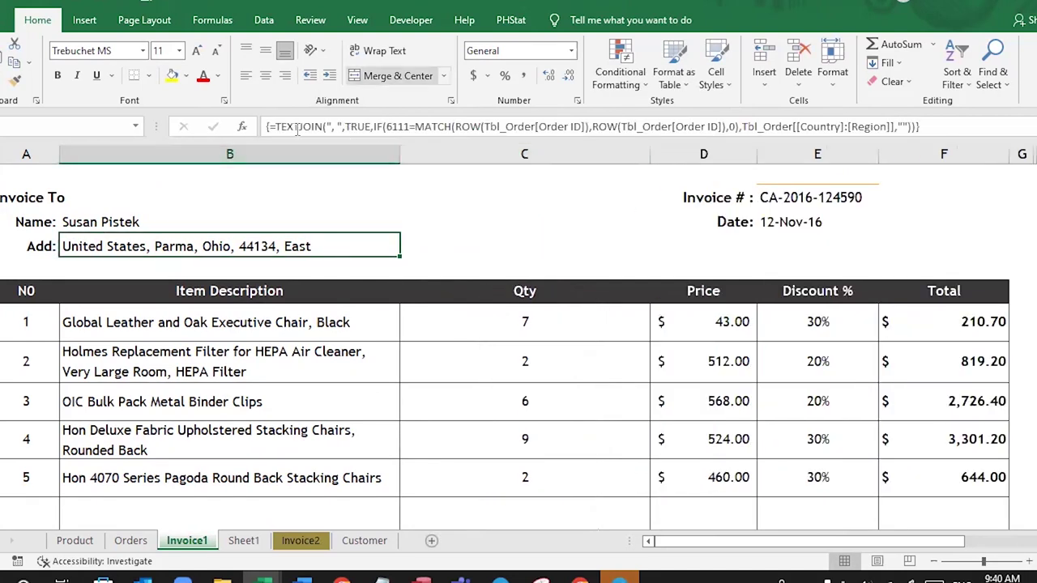
left_click(507, 249)
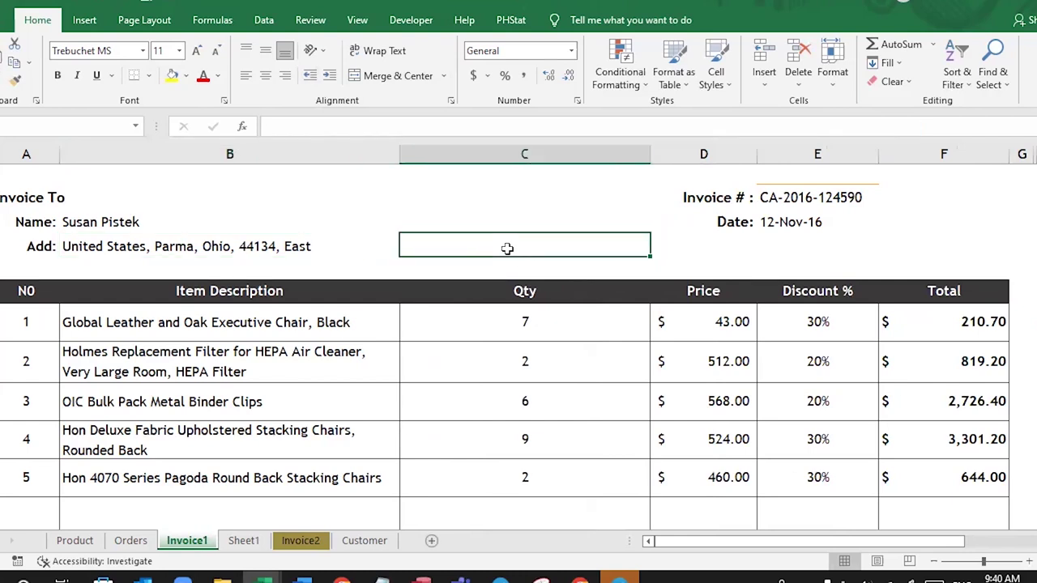
Step: Copy the invoice number from the Invoice # cell in column E
left_click(815, 200)
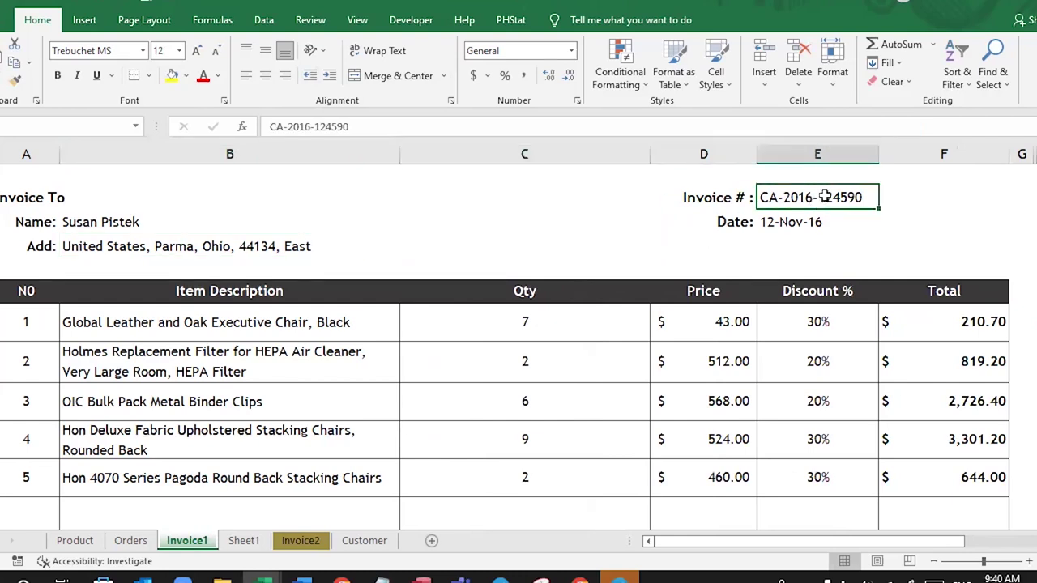
left_click(520, 240)
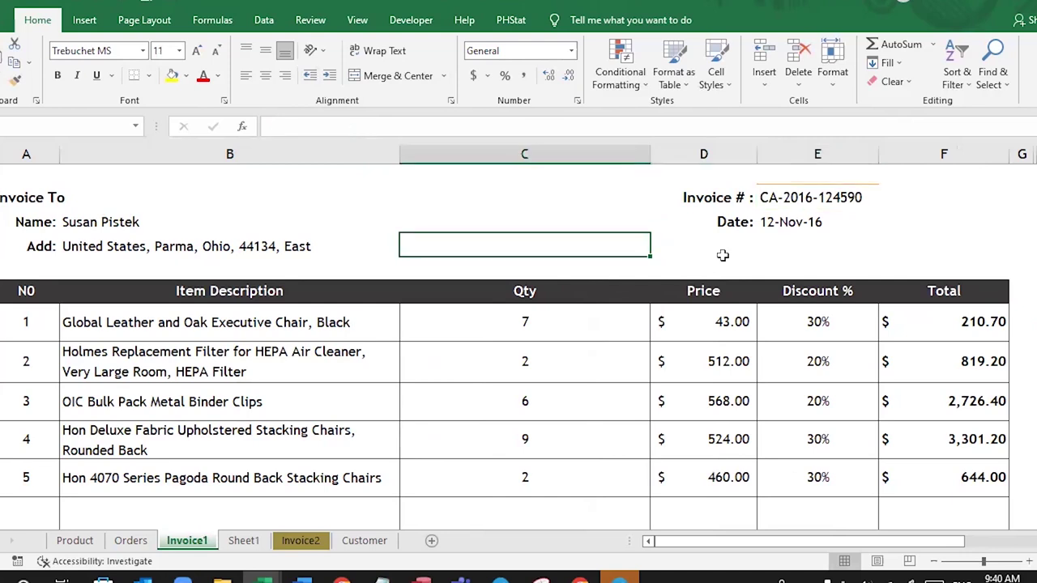
type("=")
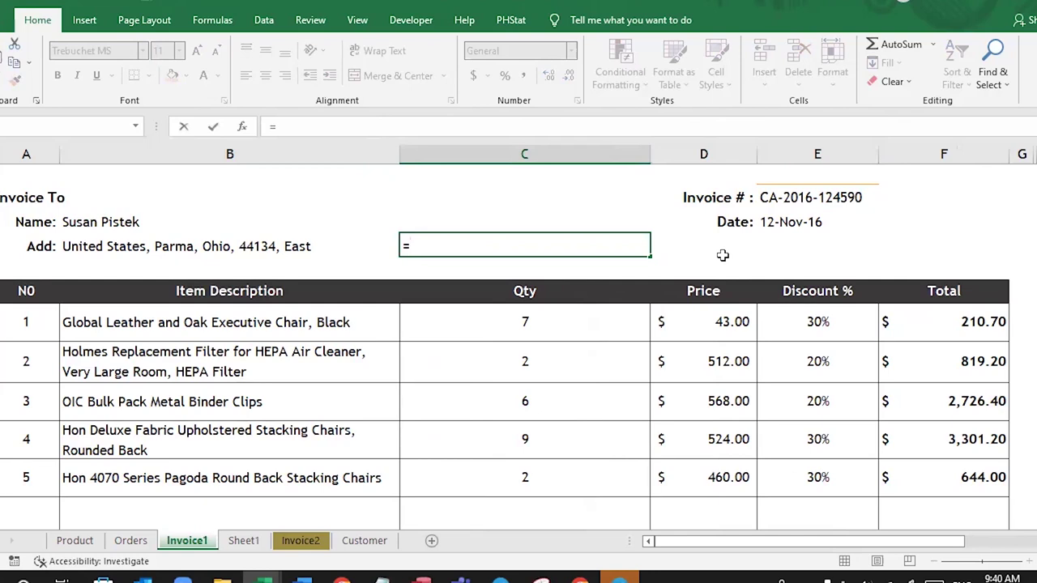
key("Escape")
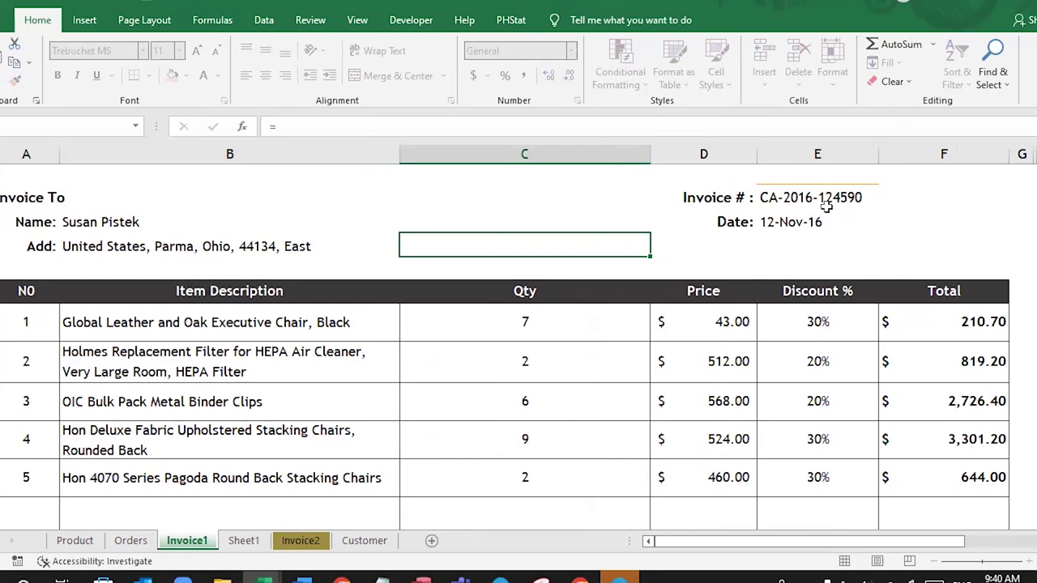
left_click(816, 204)
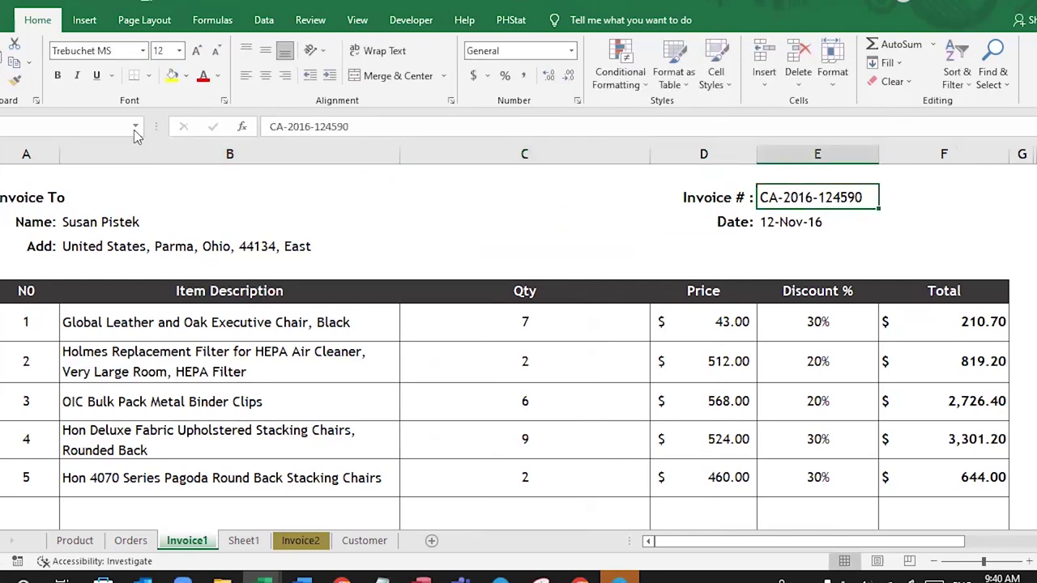
left_click(14, 62)
Step: Find the pasted invoice number on the Orders sheet and select rows 6111 through 6115
left_click(130, 541)
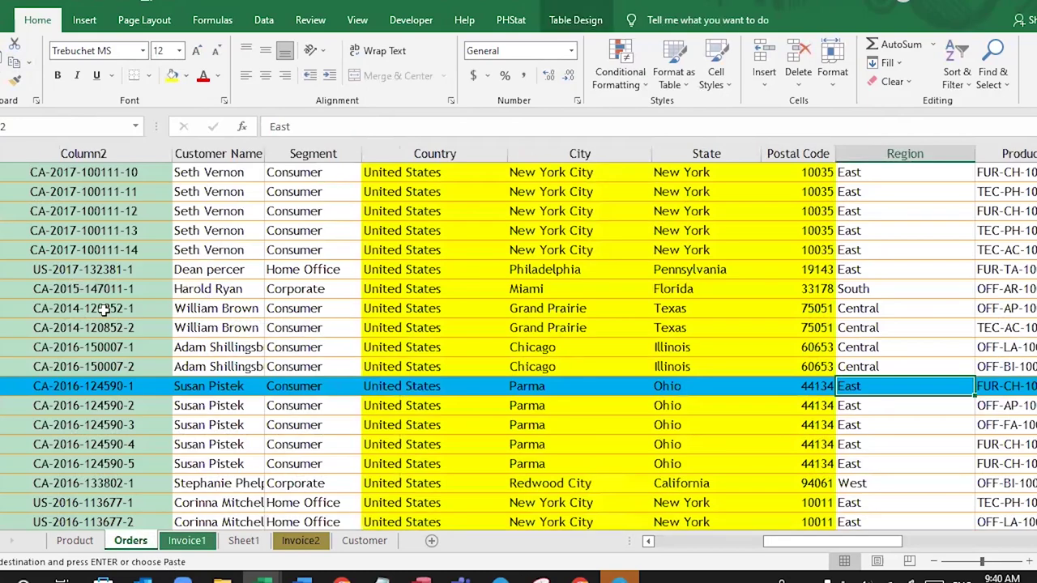
left_click(146, 311)
key("ctrl+f")
key("ctrl+v")
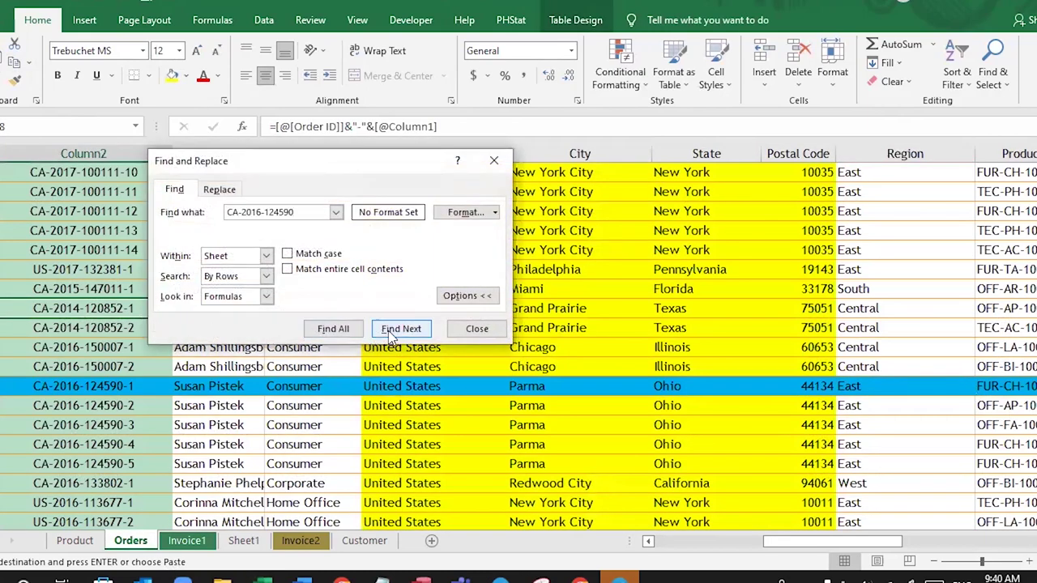
left_click(397, 329)
left_click(476, 328)
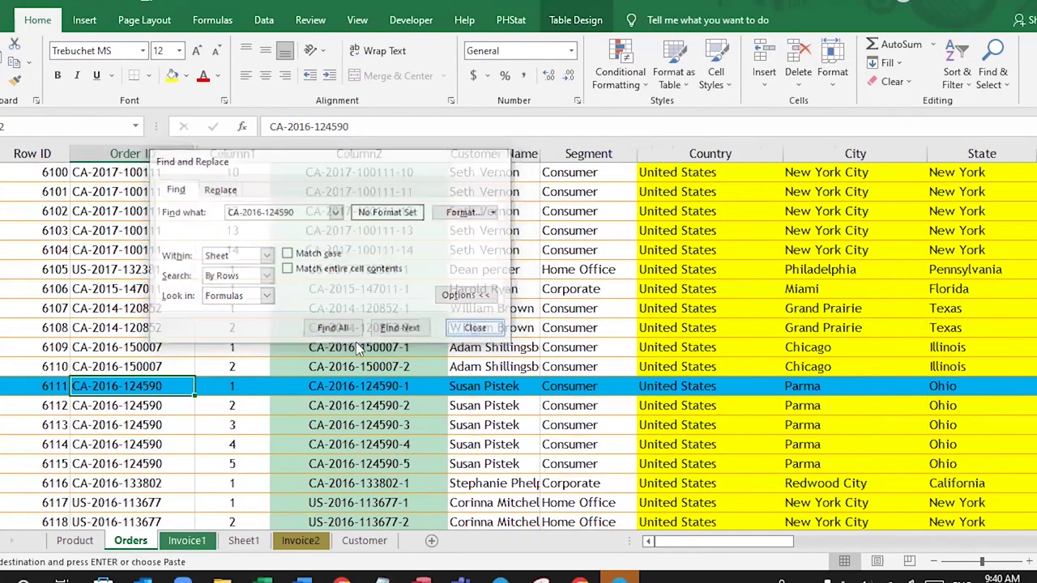
left_click_drag(7, 385, 6, 464)
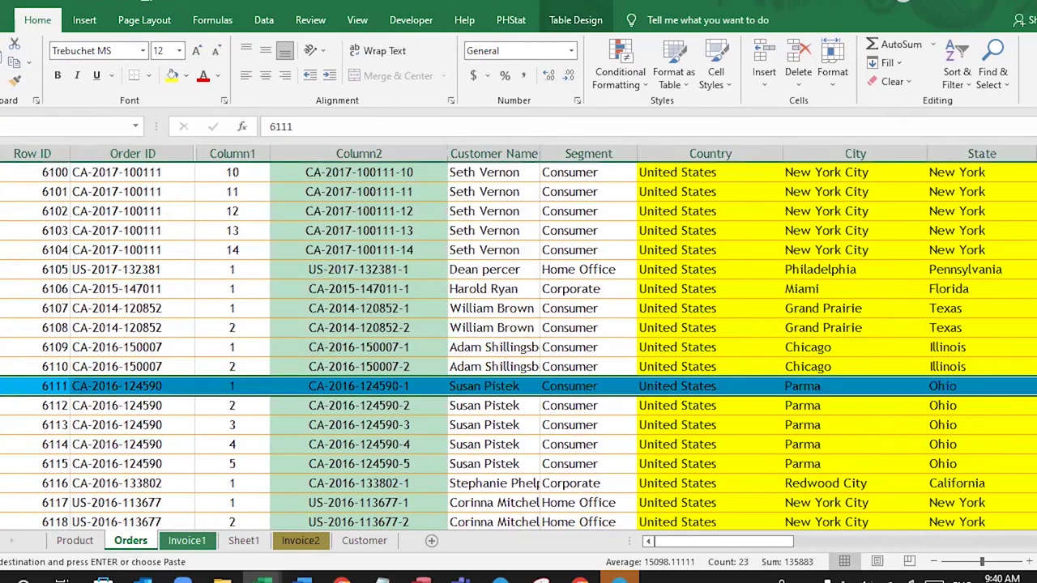
left_click(174, 77)
left_click(185, 75)
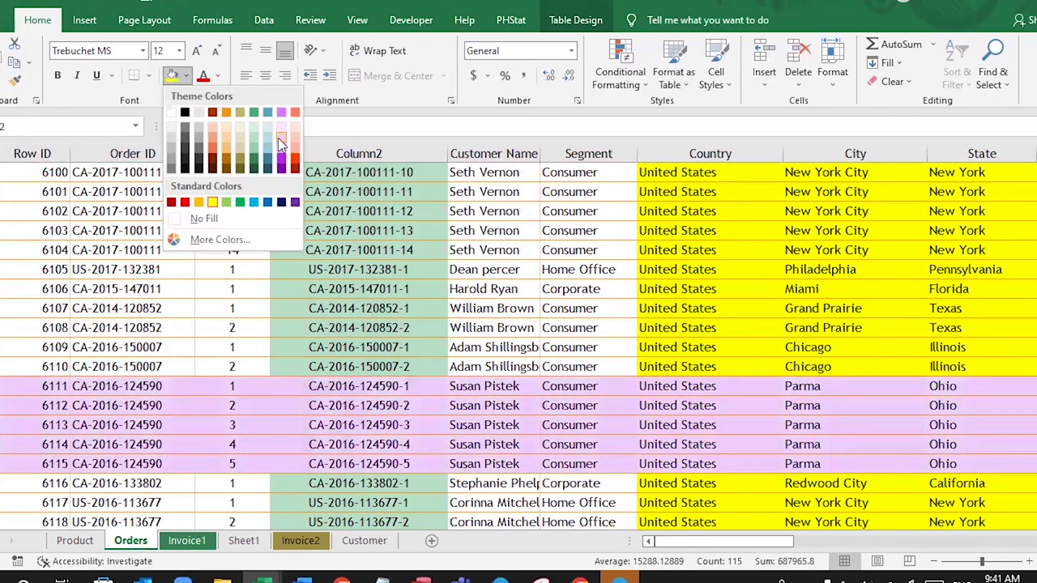
left_click(278, 138)
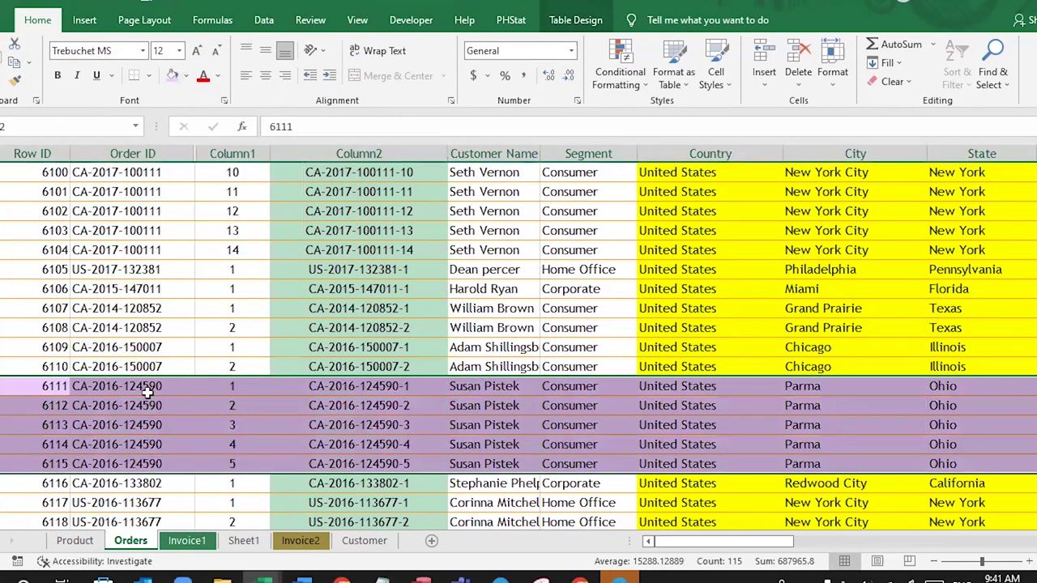
scroll(119, 344, "down", 1)
left_click(60, 333)
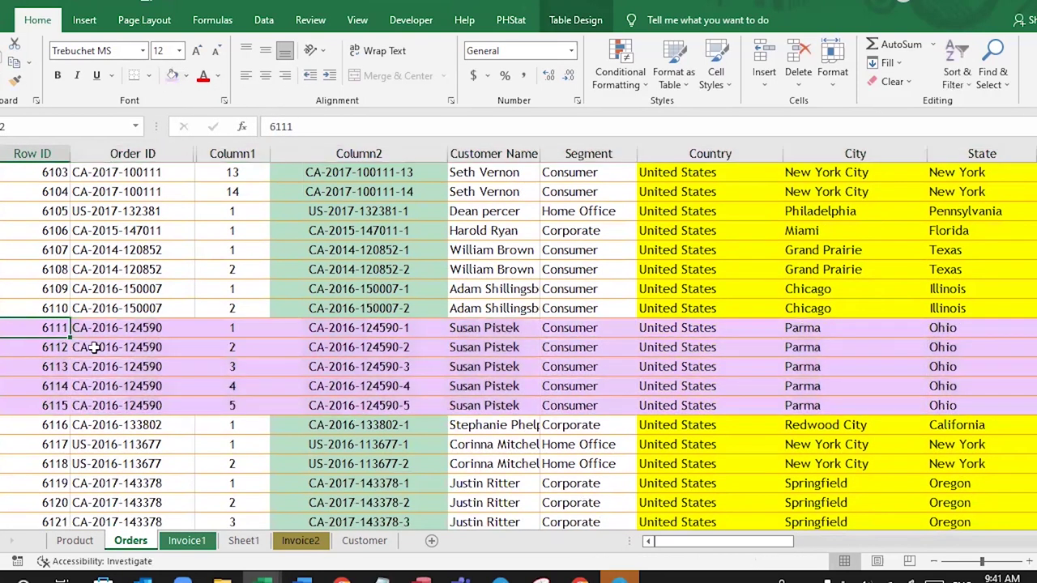
left_click(64, 350)
left_click(65, 367)
left_click(65, 386)
left_click(66, 401)
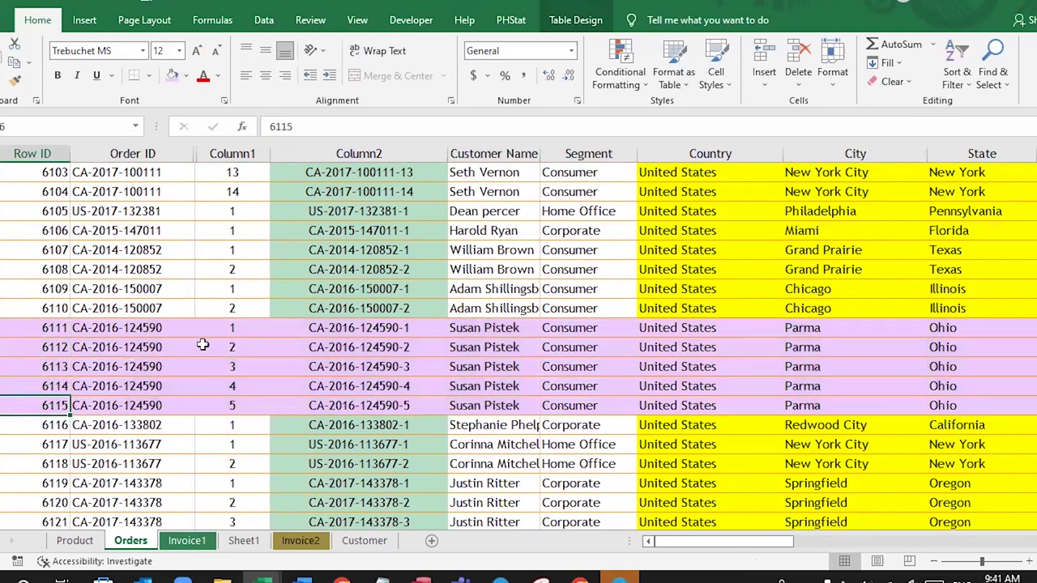
left_click_drag(12, 327, 12, 405)
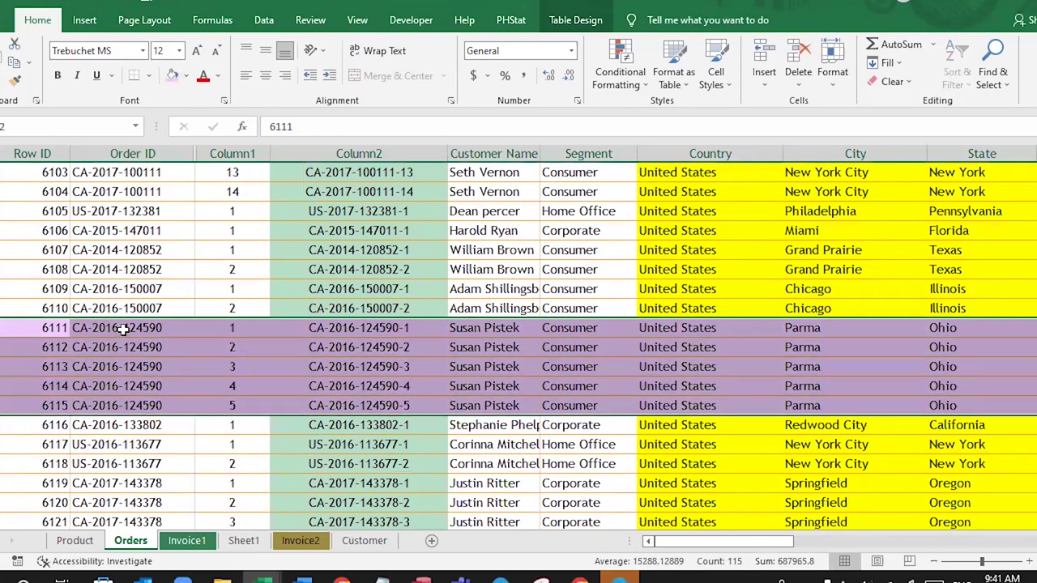
left_click_drag(692, 544, 812, 546)
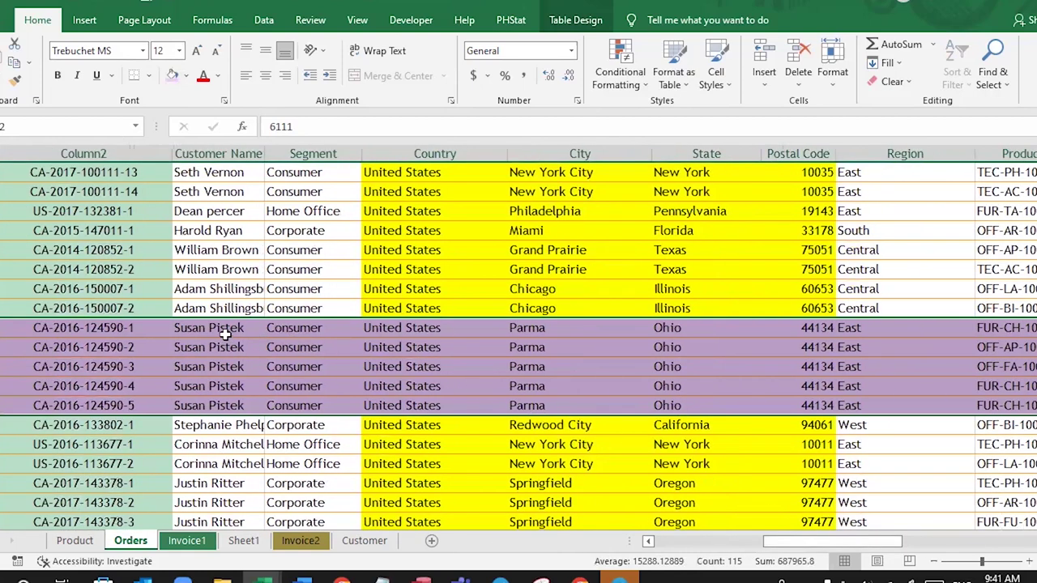
left_click_drag(804, 541, 699, 541)
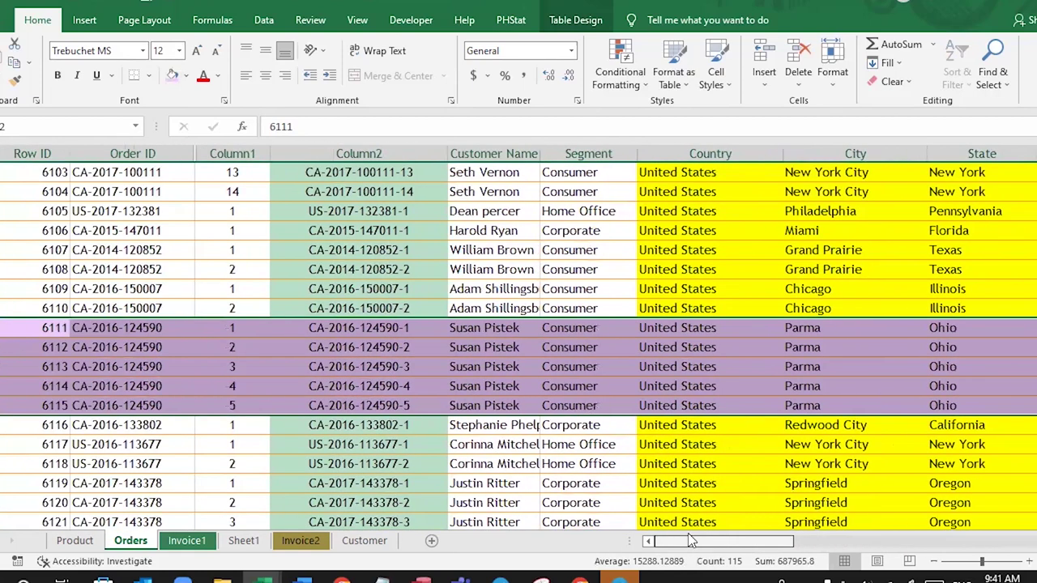
left_click(138, 334)
Step: Check the first order row's country, city, state, postal code and region
left_click(138, 334)
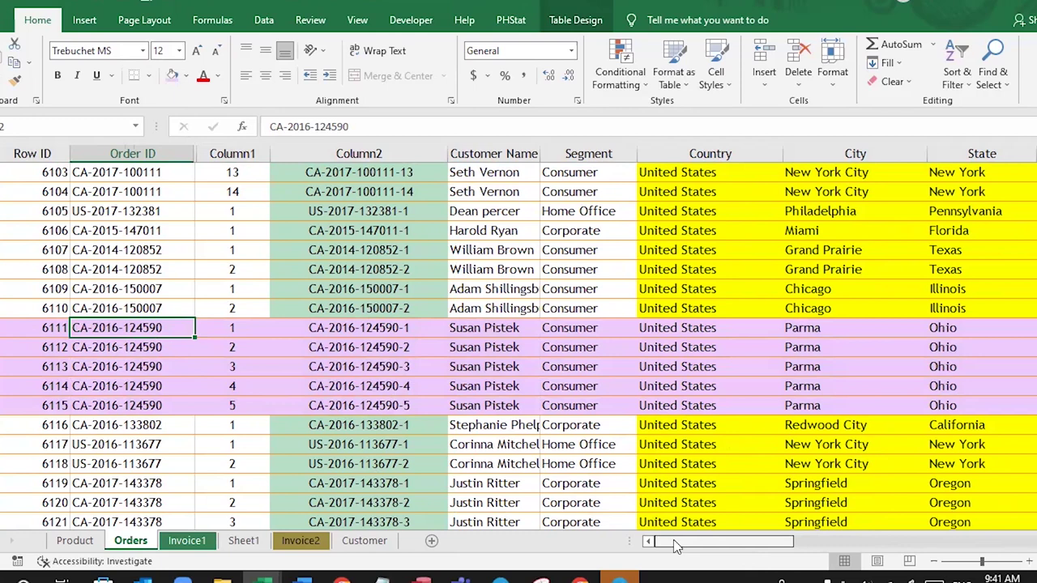
left_click(687, 329)
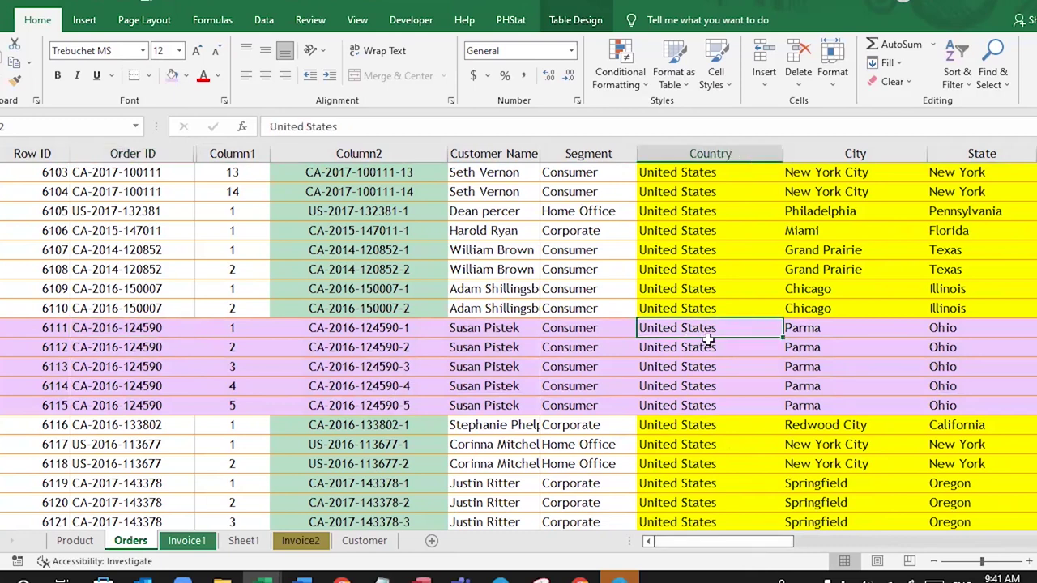
left_click(825, 329)
left_click(937, 327)
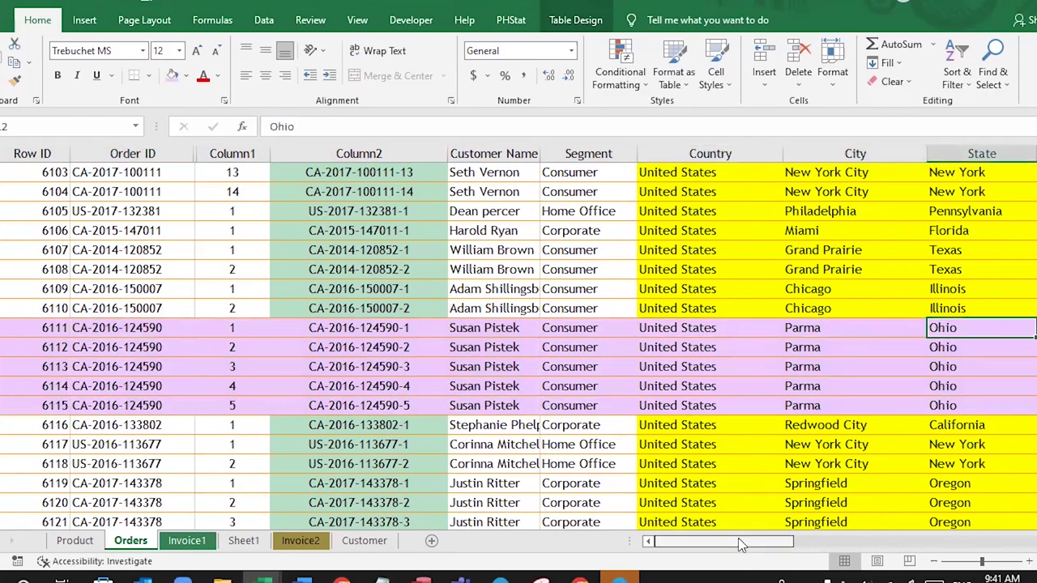
left_click_drag(738, 538, 831, 541)
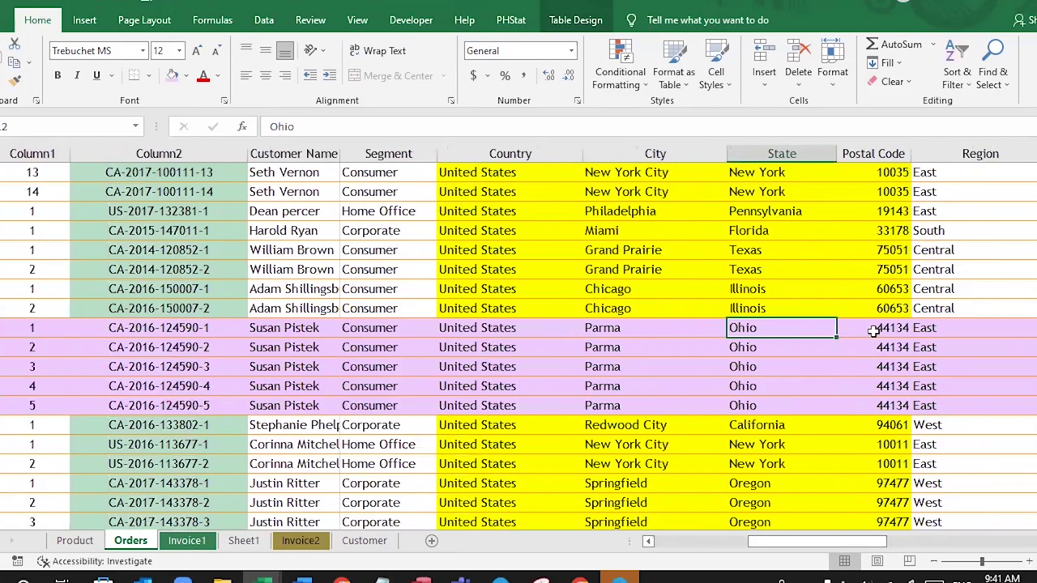
left_click(873, 330)
left_click(933, 328)
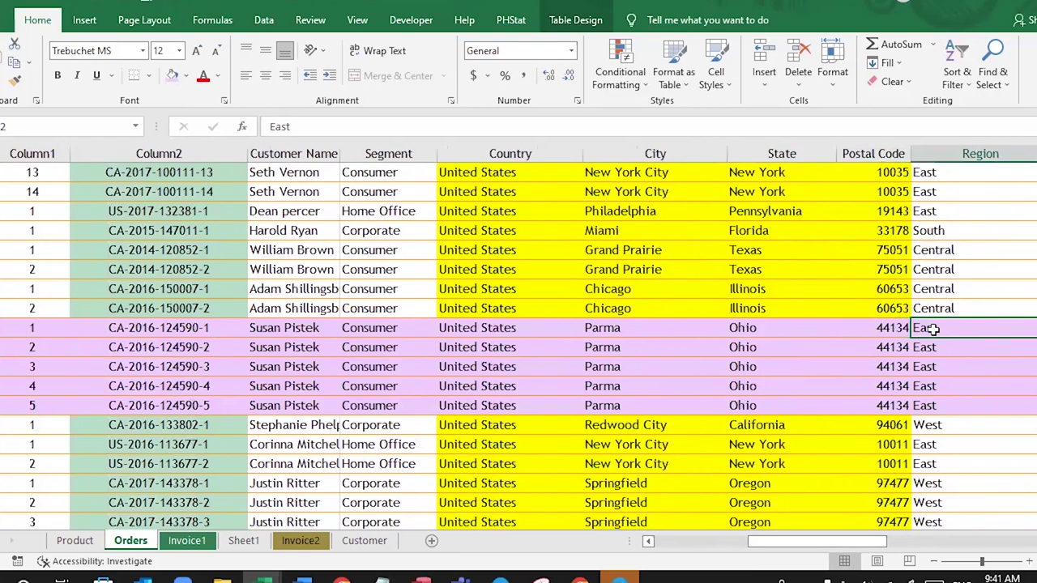
Step: Compare the Country-to-Region values across the other four order rows, then return to Invoice1
left_click_drag(486, 349, 915, 348)
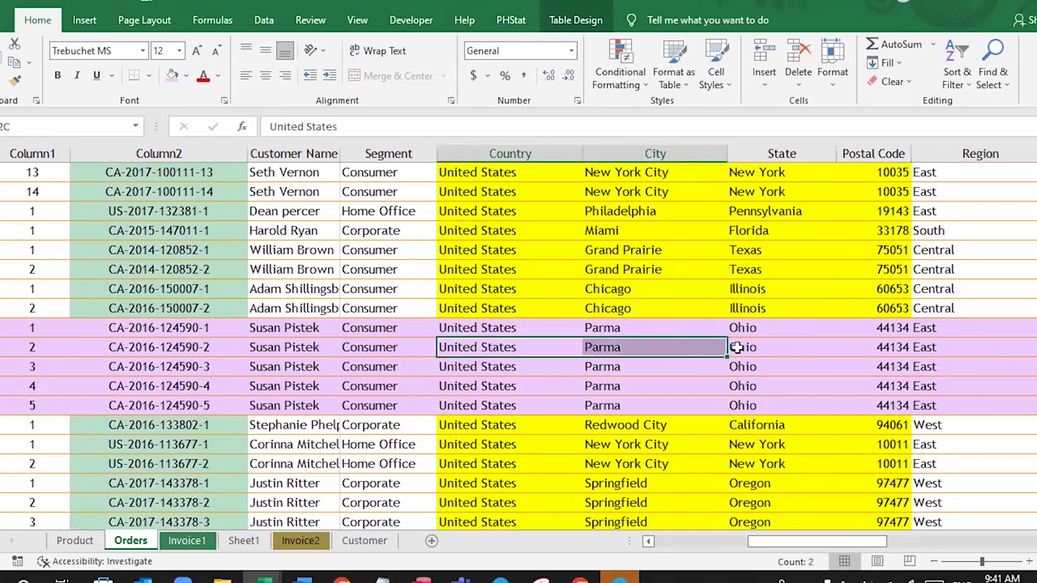
left_click_drag(472, 367, 931, 369)
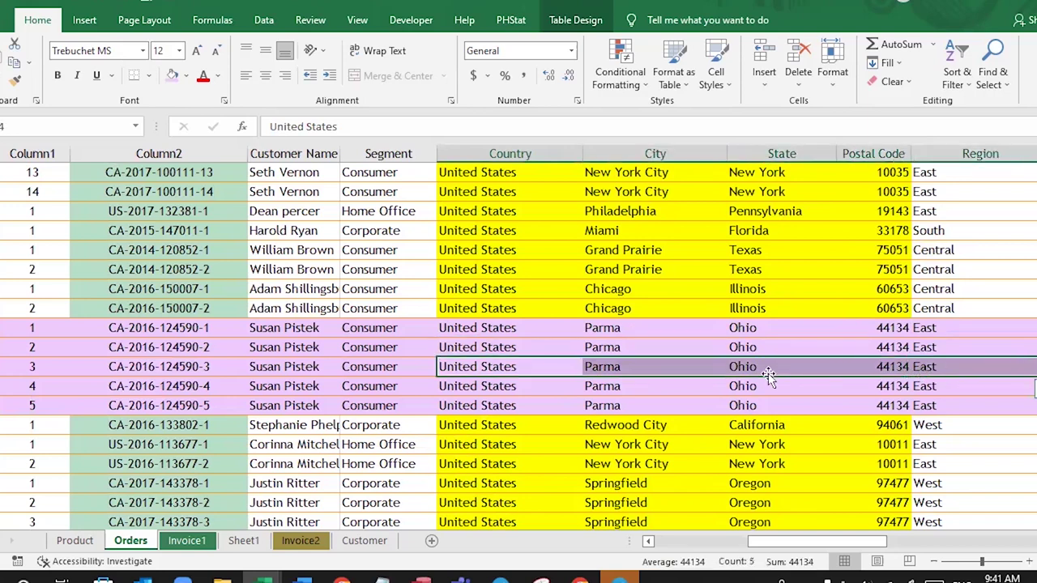
left_click_drag(480, 392, 972, 387)
left_click_drag(502, 406, 970, 410)
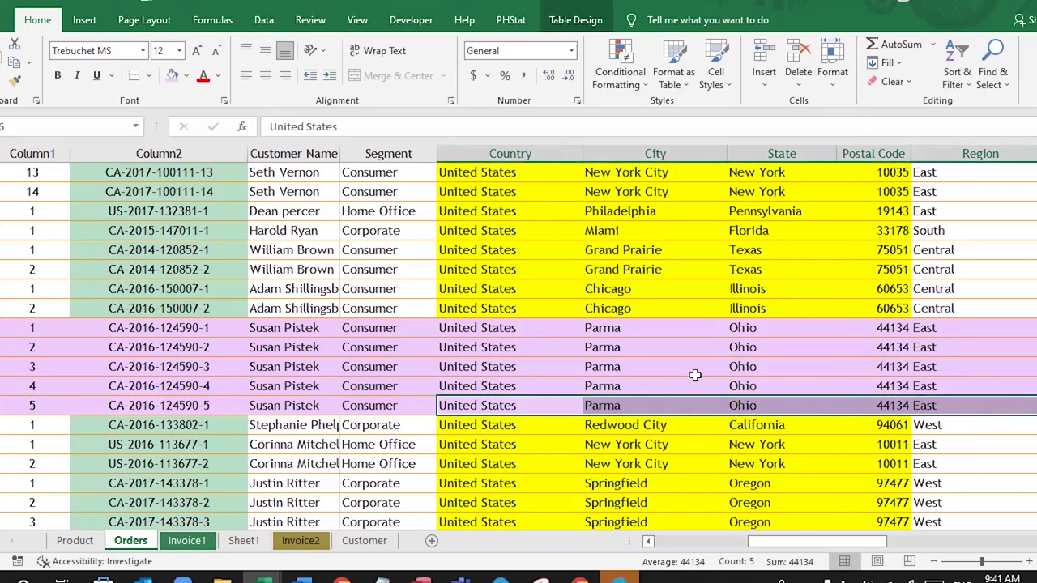
mouse_move(502, 329)
left_mouse_down()
mouse_move(691, 337)
mouse_move(967, 327)
left_mouse_up()
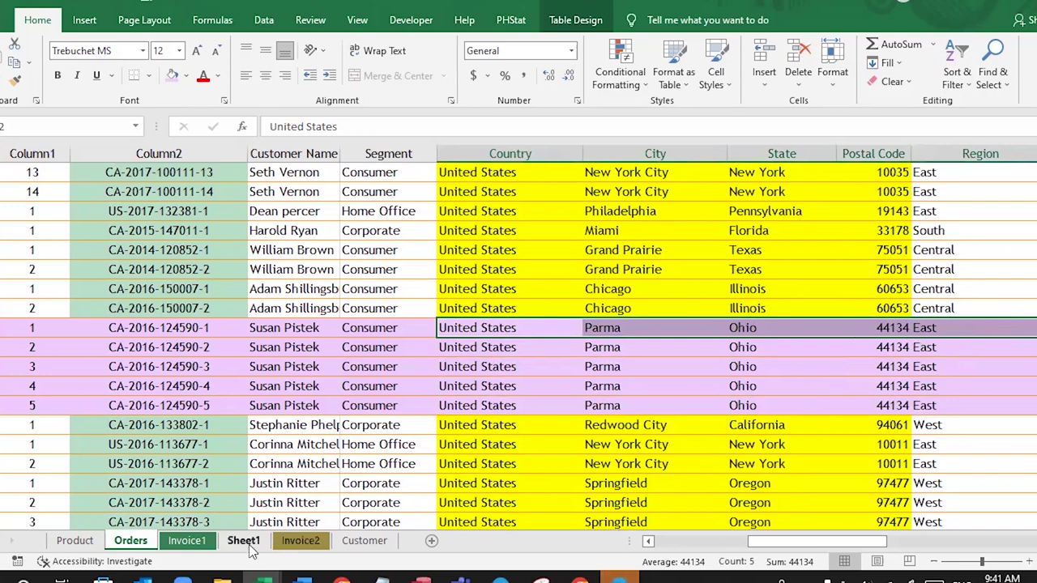
left_click(199, 548)
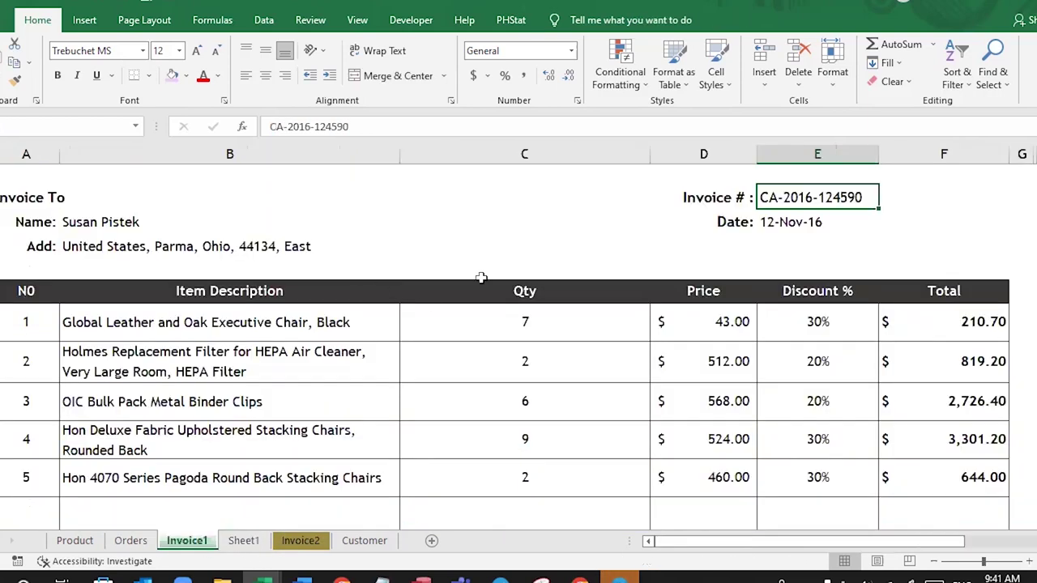
Step: In C3 beside the address, type =TEXTJOIN(", ",TRUE,match using the TEXTJOIN autocomplete
left_click(478, 270)
key("Up")
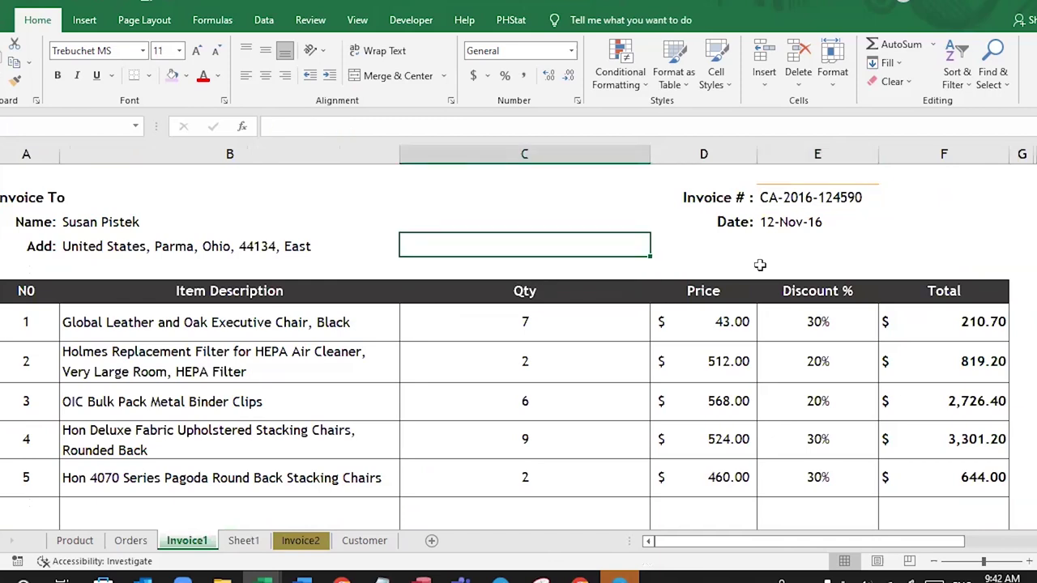
type("=")
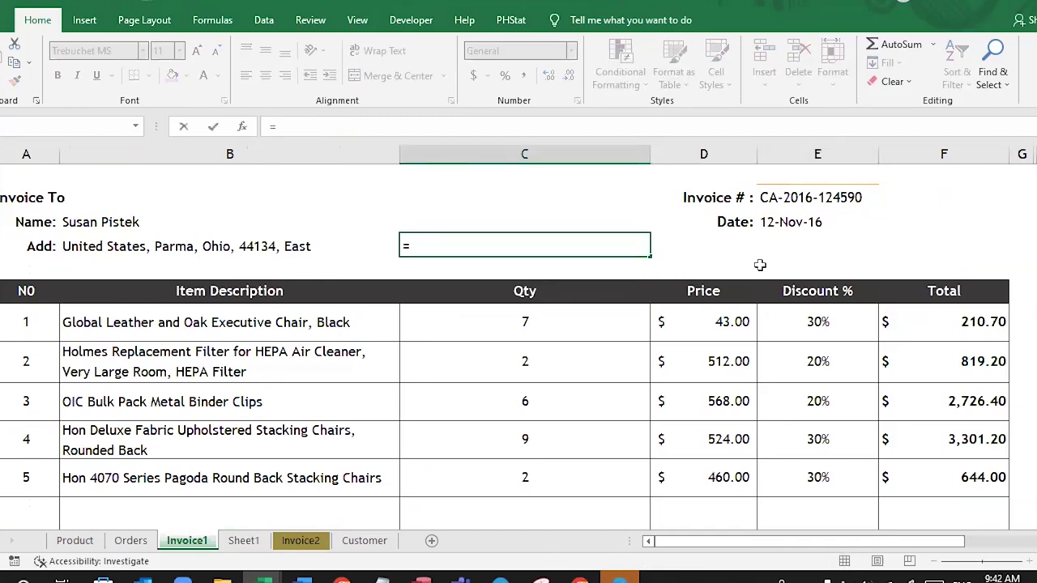
type("textj")
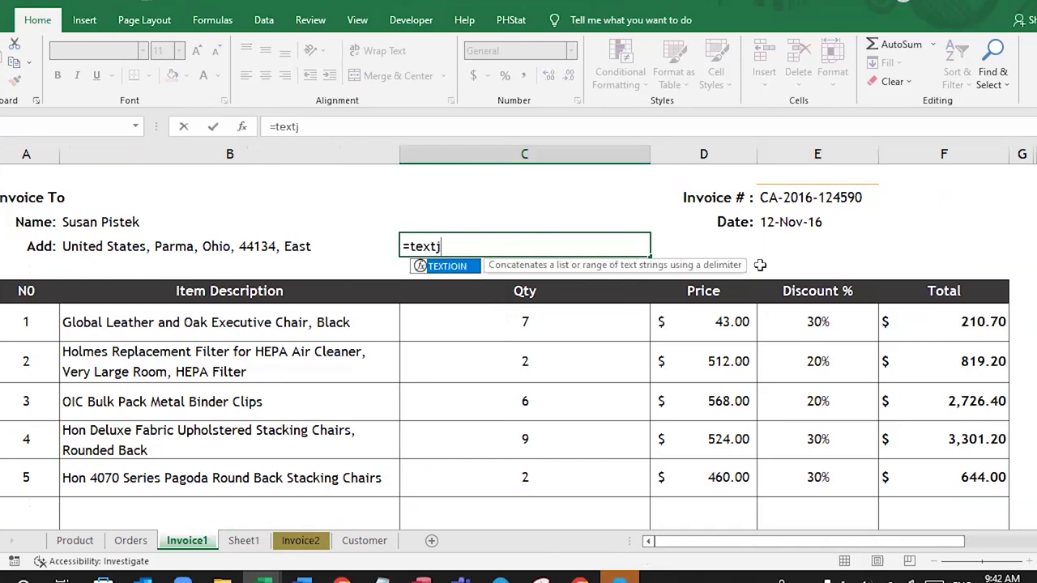
key("Tab")
type("\"")
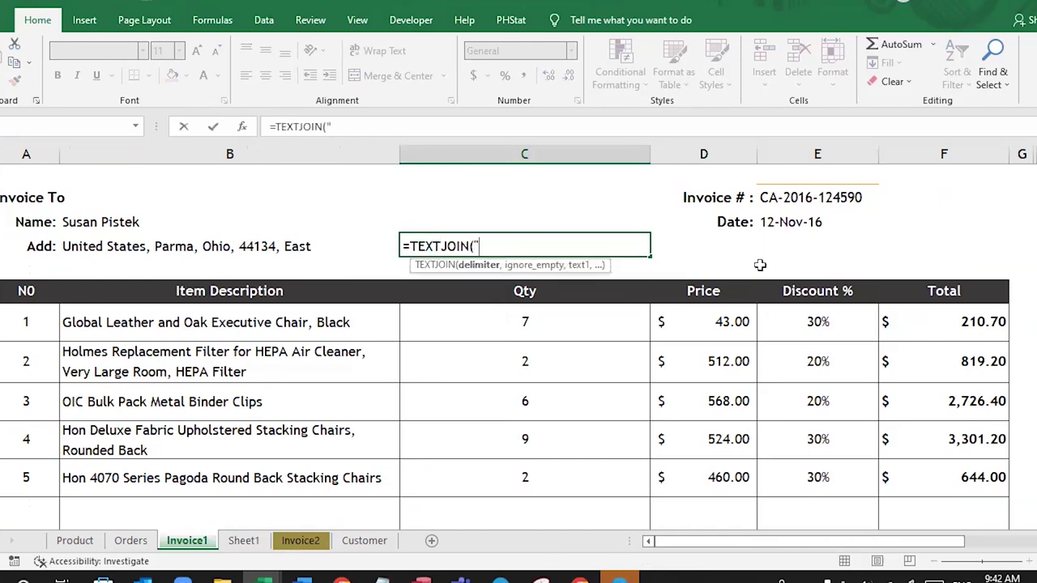
type(", \"")
left_click_drag(493, 246, 475, 246)
left_click(548, 248)
type(",")
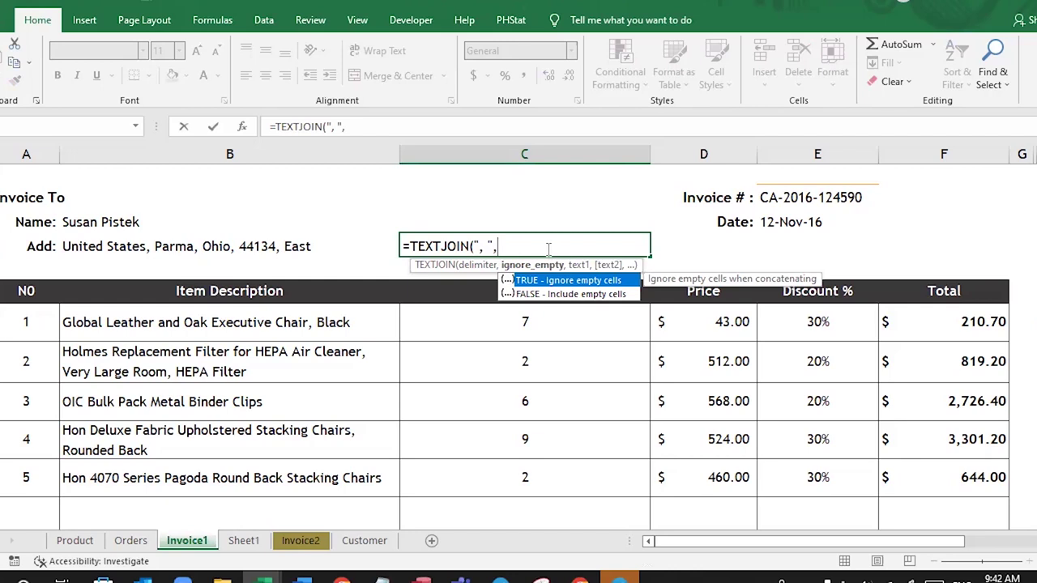
type("TRUE")
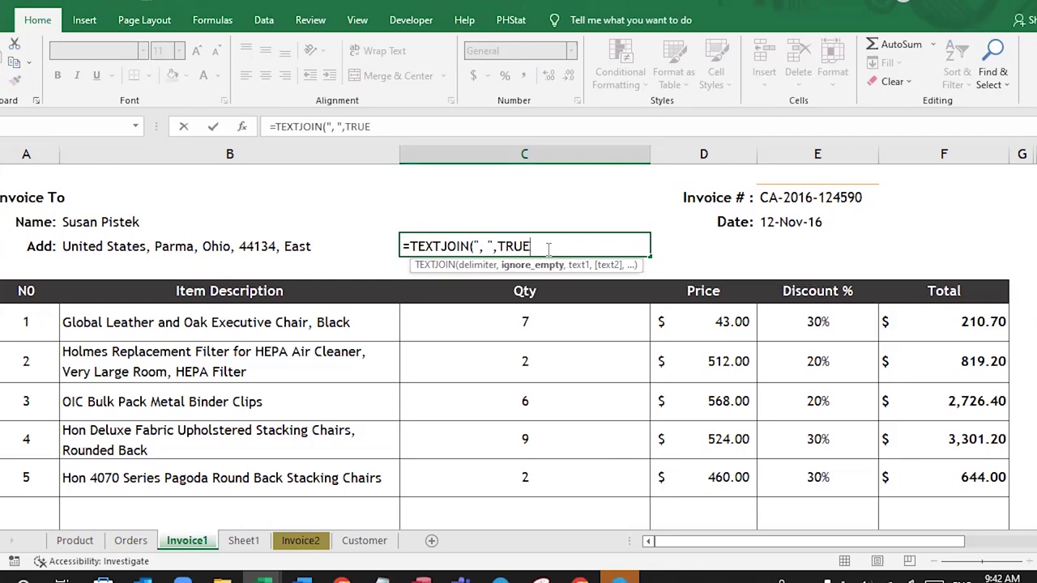
type(",")
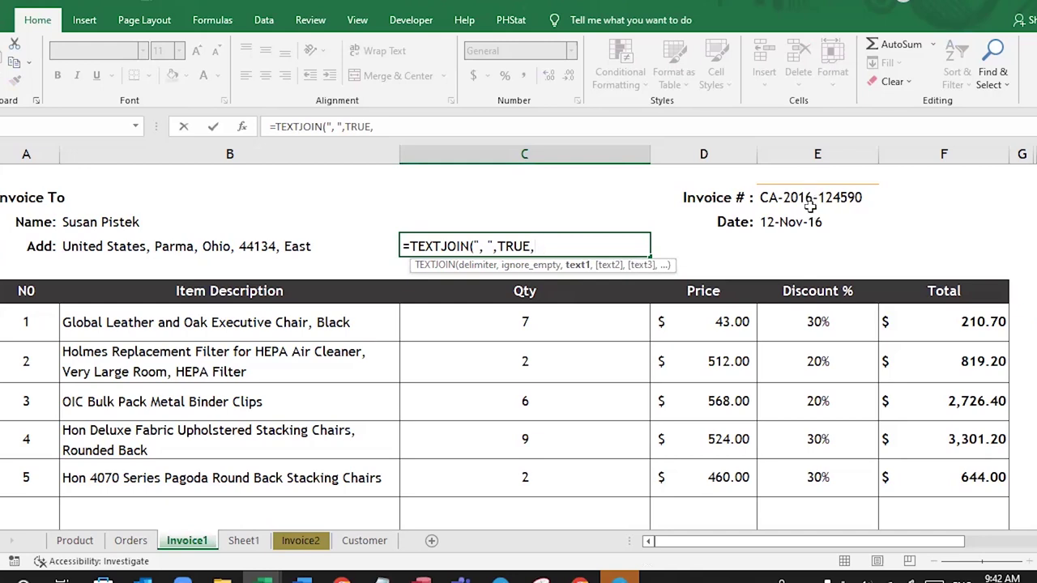
type("match")
Step: Add MATCH(E8,Tbl_Order[Order ID],0) as the TEXTJOIN argument
key("Tab")
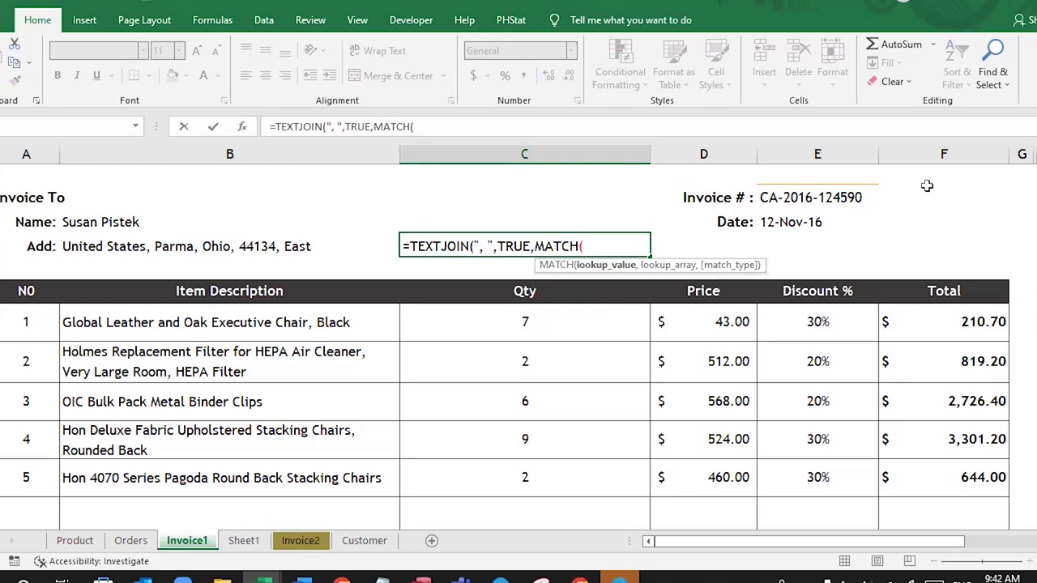
left_click(800, 196)
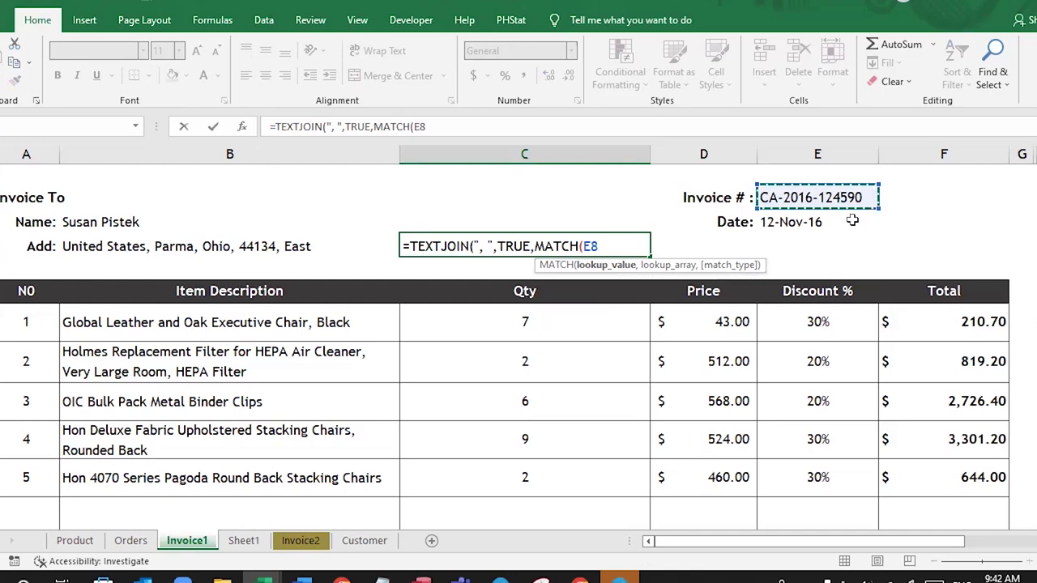
type(",")
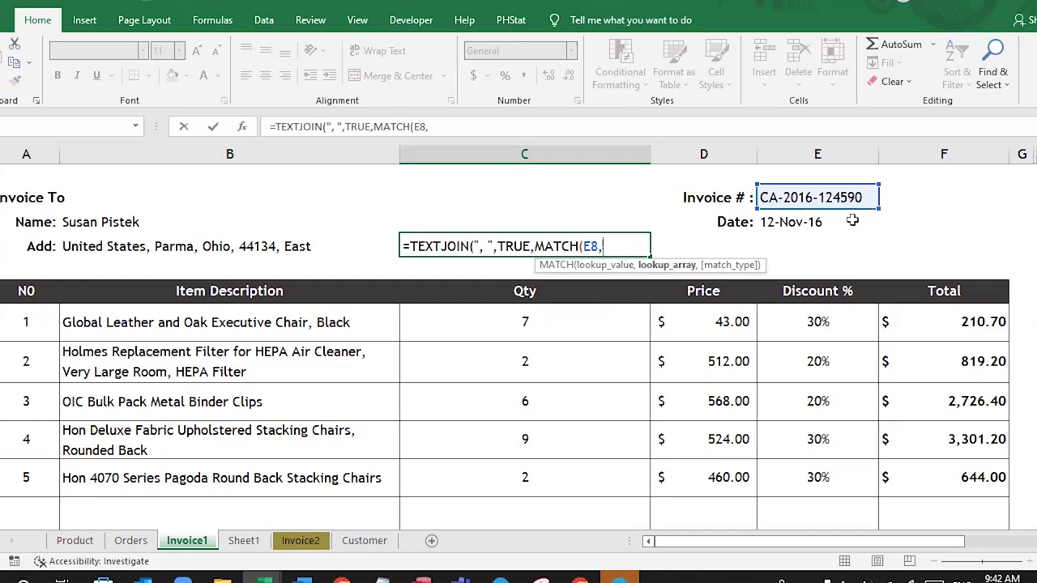
type("tbl")
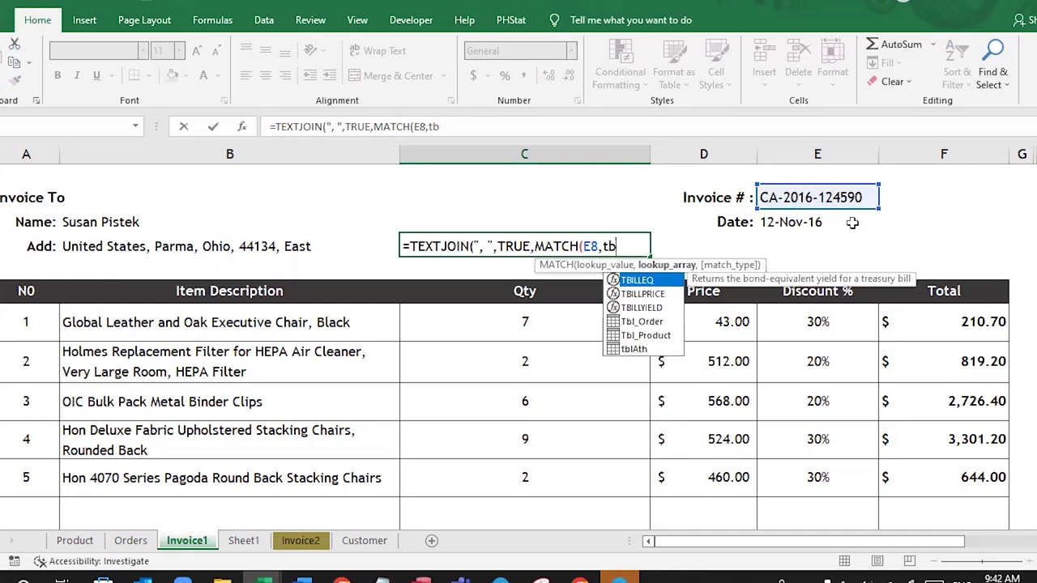
key("Tab")
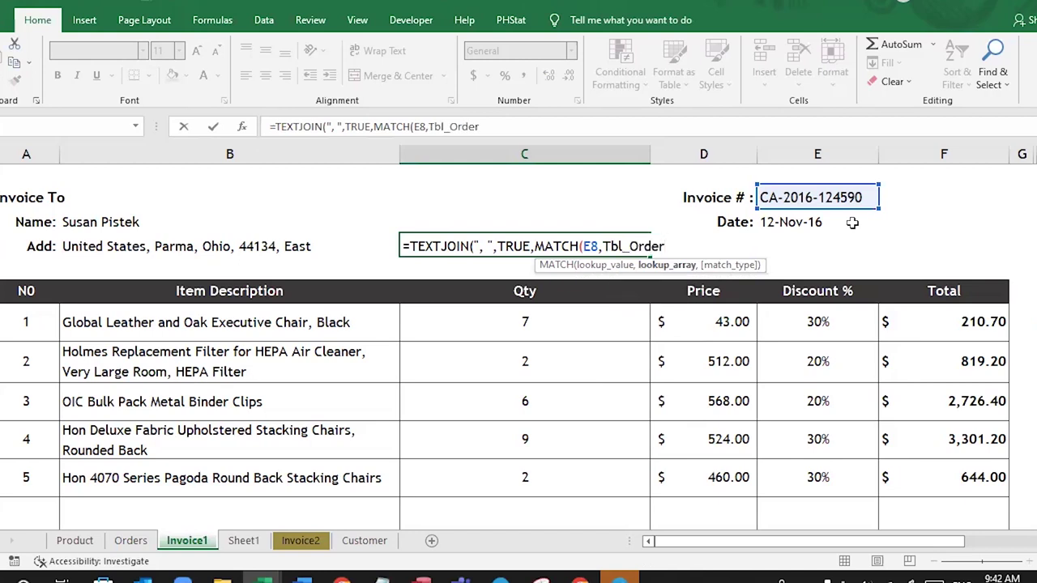
type("[")
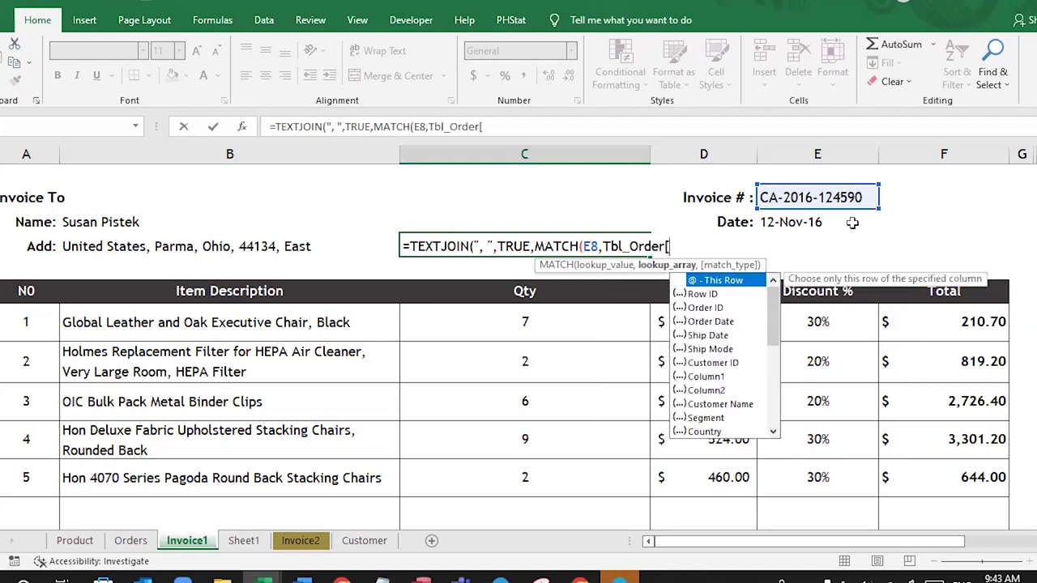
key("Down")
key("Down")
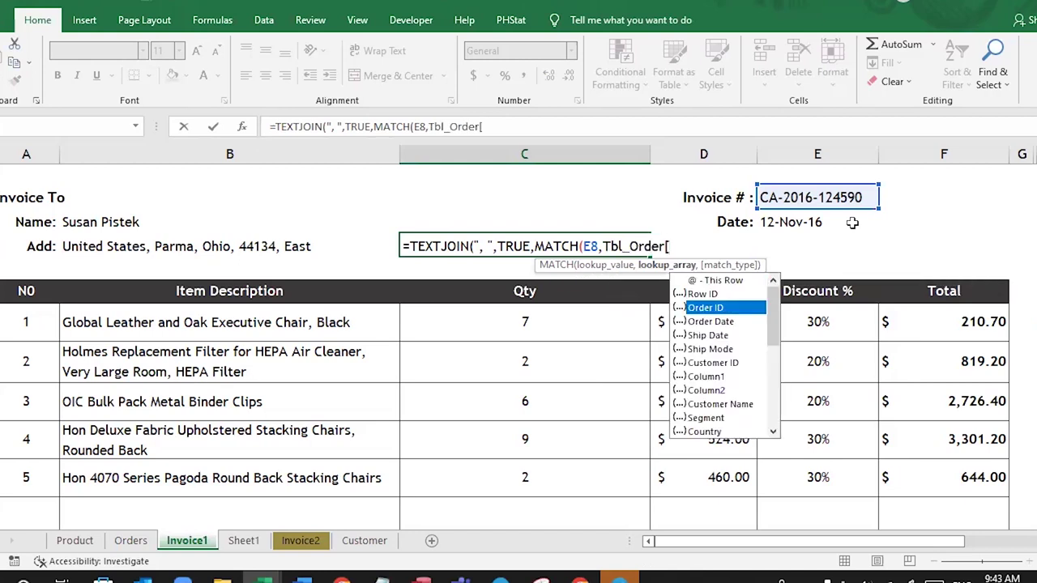
key("Tab")
type("]")
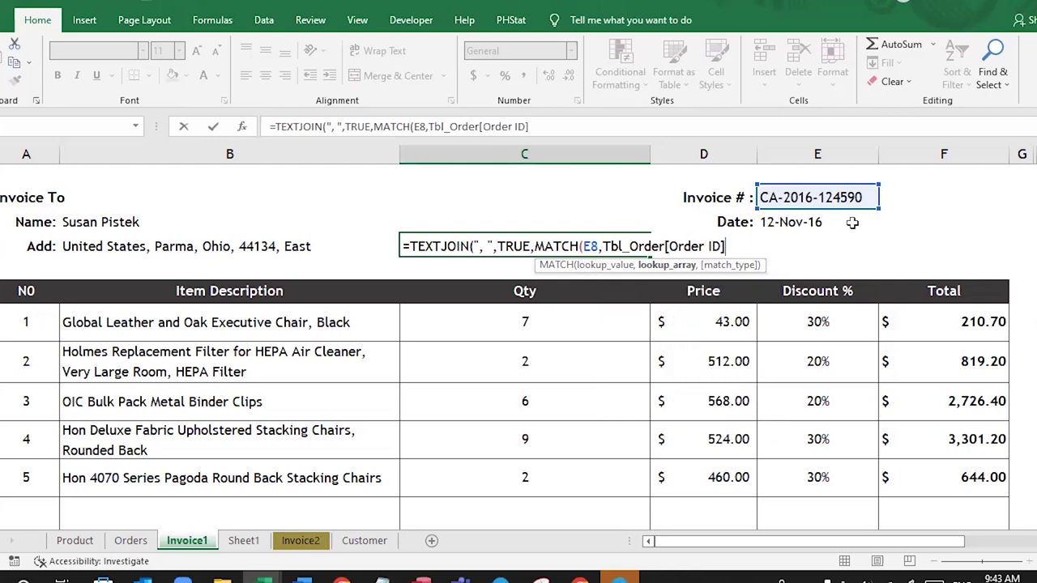
type(",")
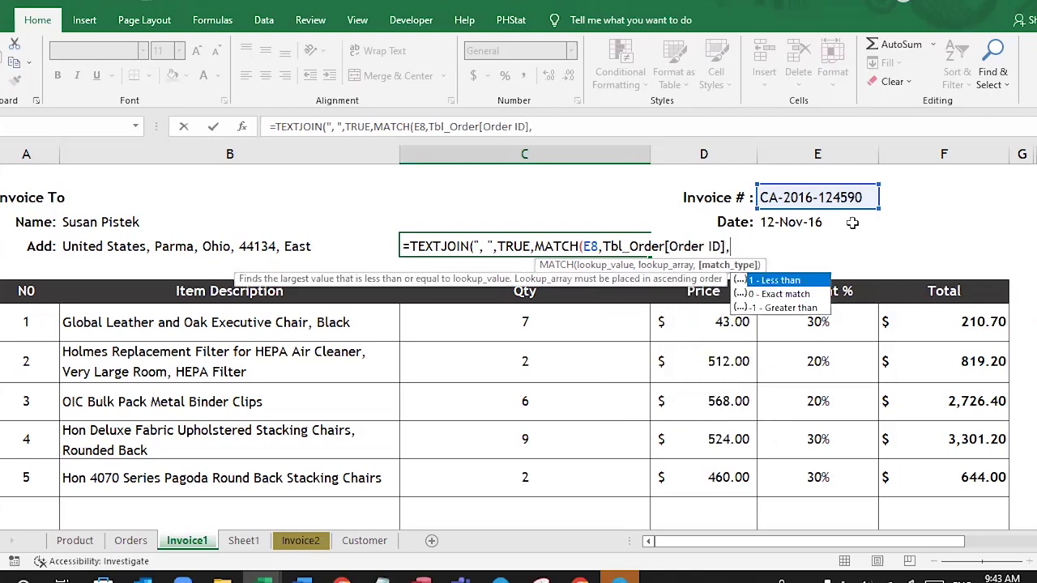
type("0")
type(")")
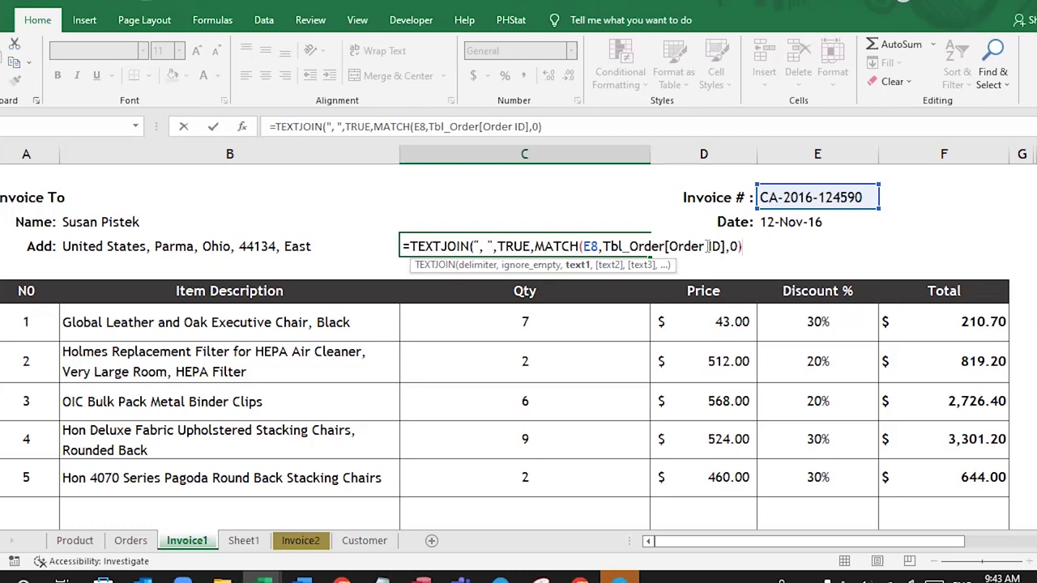
Step: Evaluate the MATCH part to 6111 with F9, commit the test formula, then clear the cell
left_click_drag(535, 246, 754, 250)
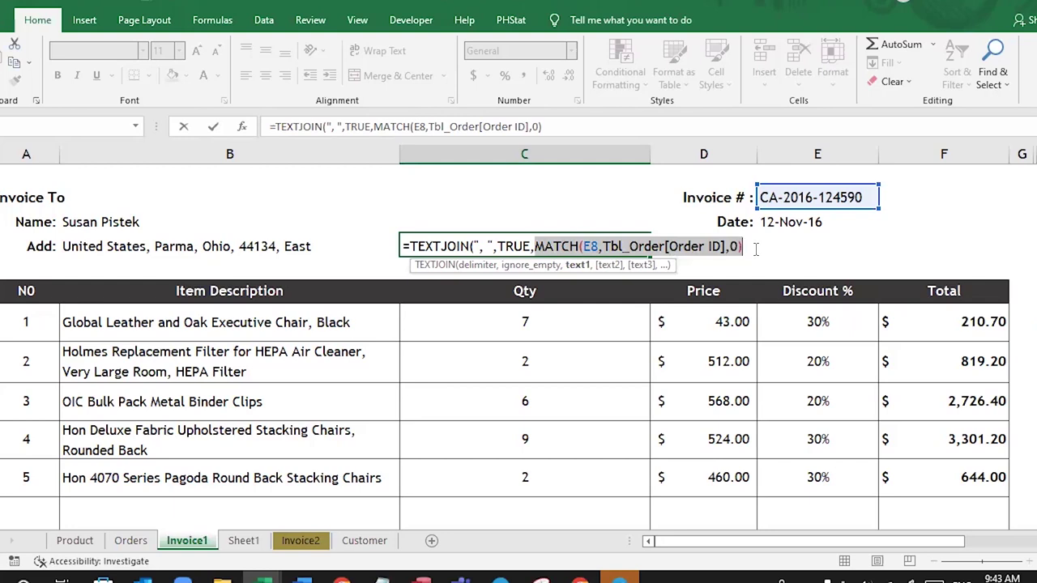
key("F9")
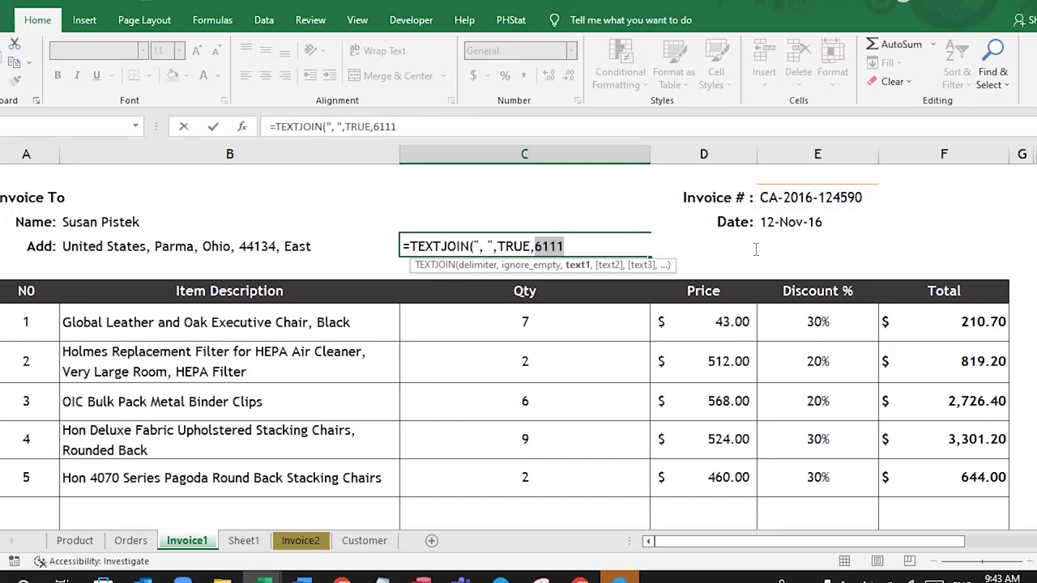
scroll(564, 251, "down", 1)
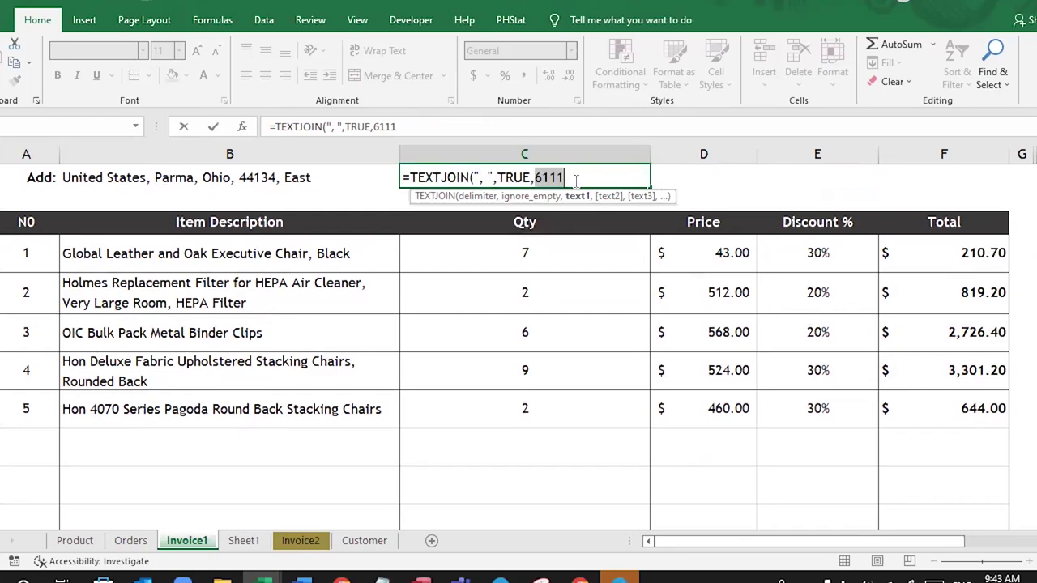
scroll(575, 180, "up", 1)
left_click(595, 251)
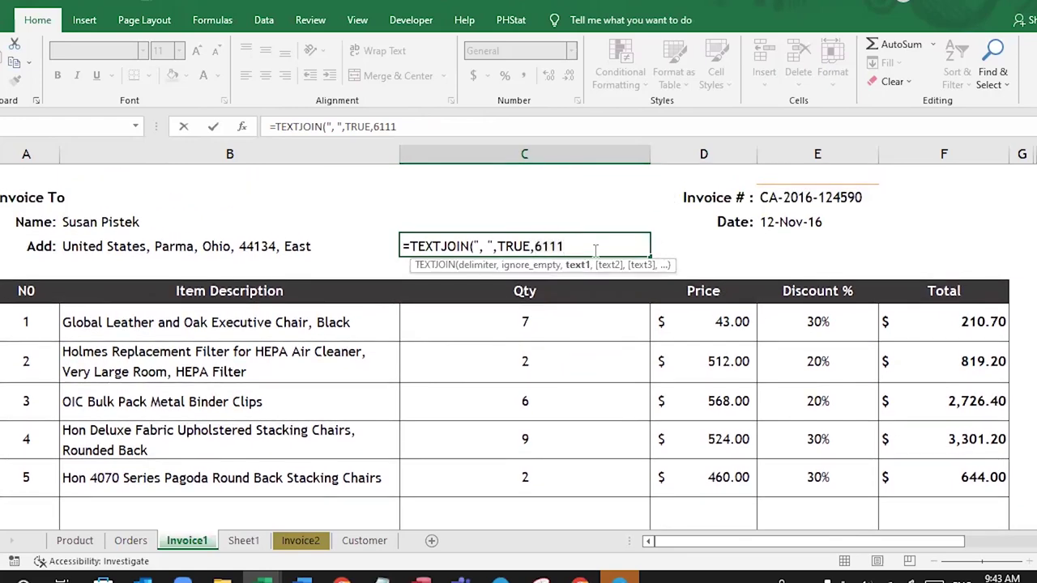
type(")")
key("ctrl+Return")
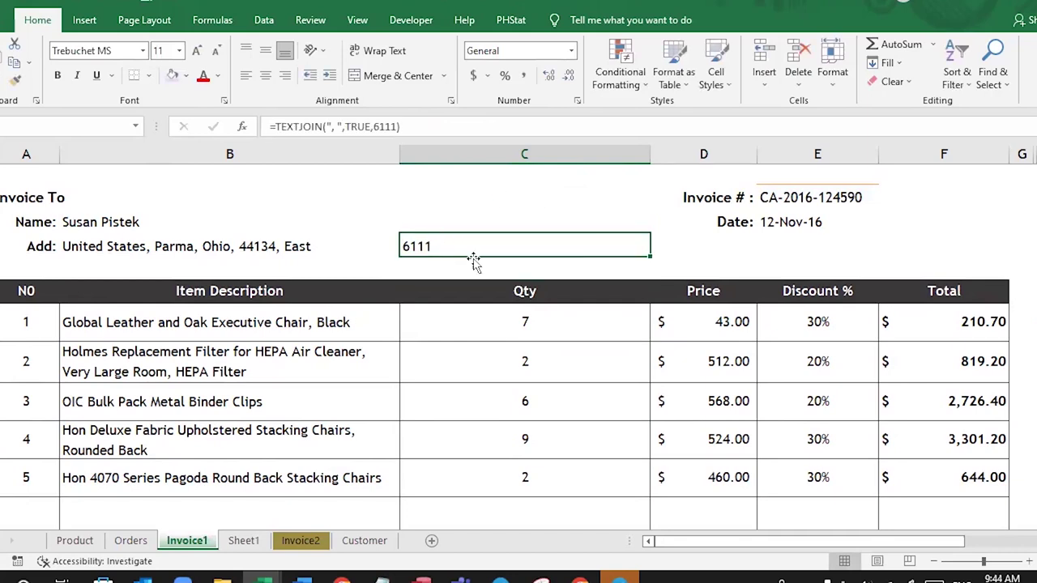
key("Delete")
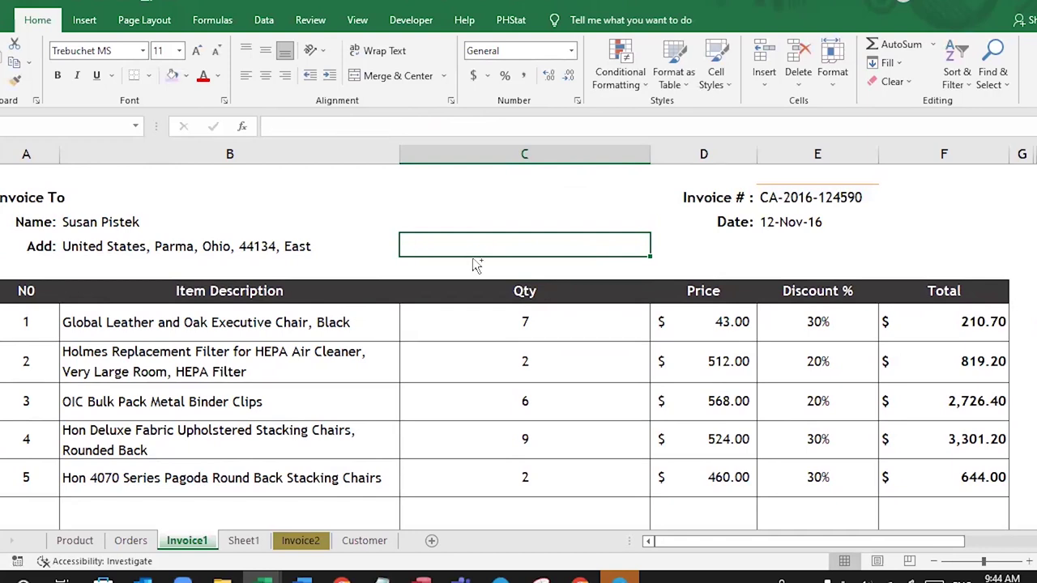
Step: Type =TEXTJOIN(", ",TRUE,IF( beside the address, accepting TEXTJOIN, TRUE and IF from autocomplete
type("=")
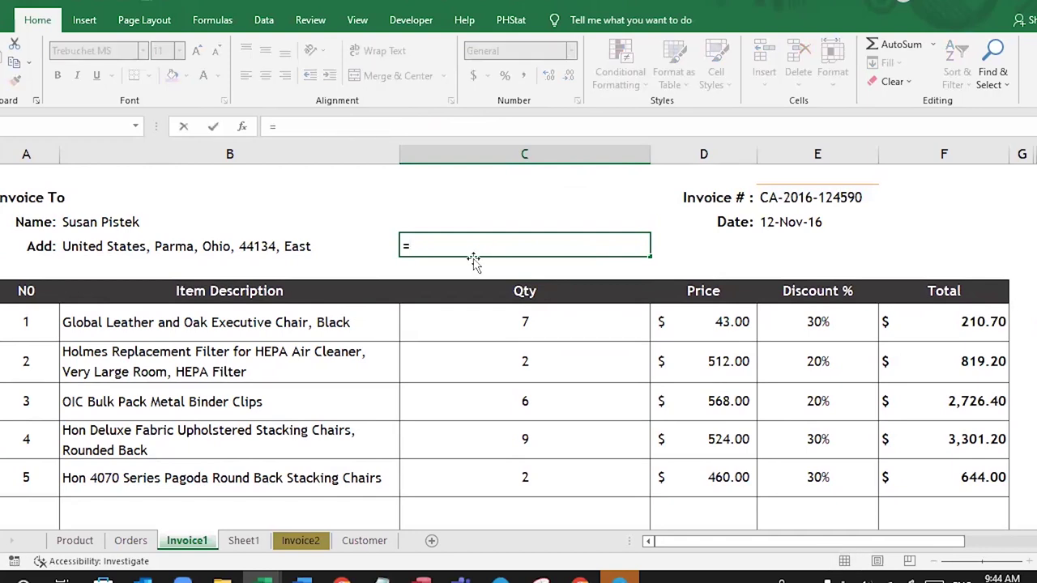
type("text")
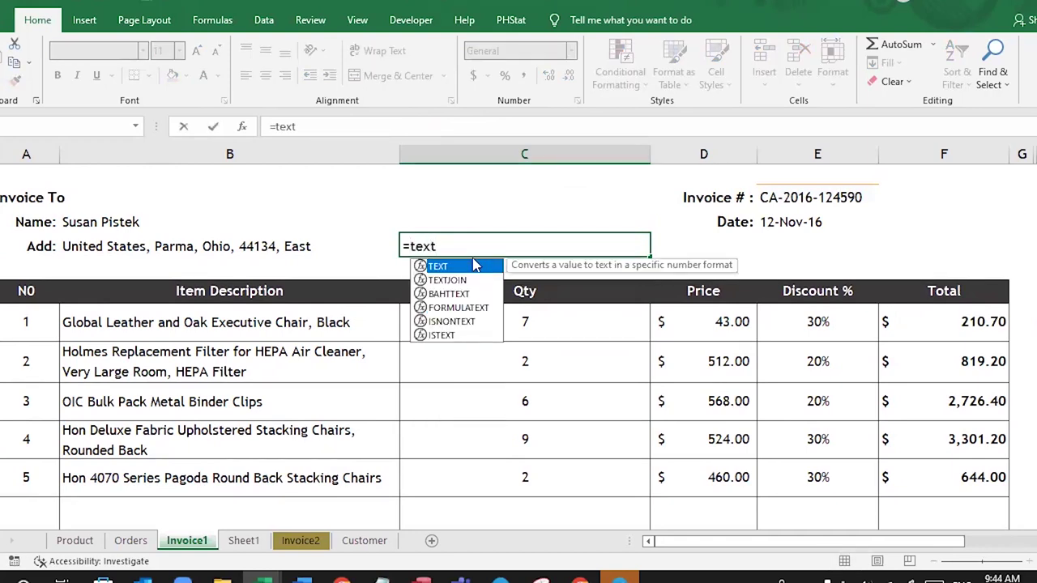
key("Down")
key("Tab")
type("\"\",")
type(" \"")
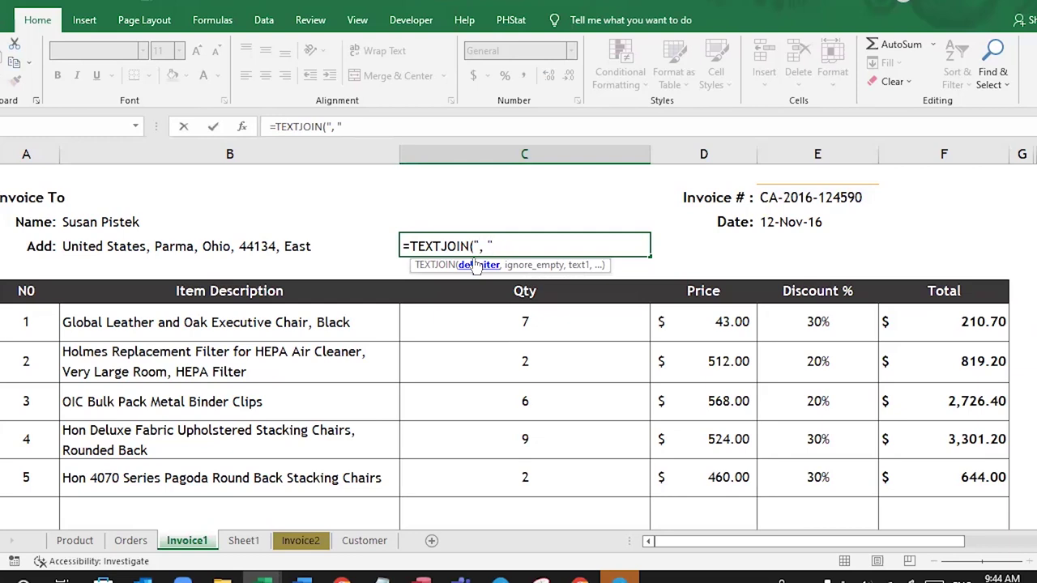
type(",tr")
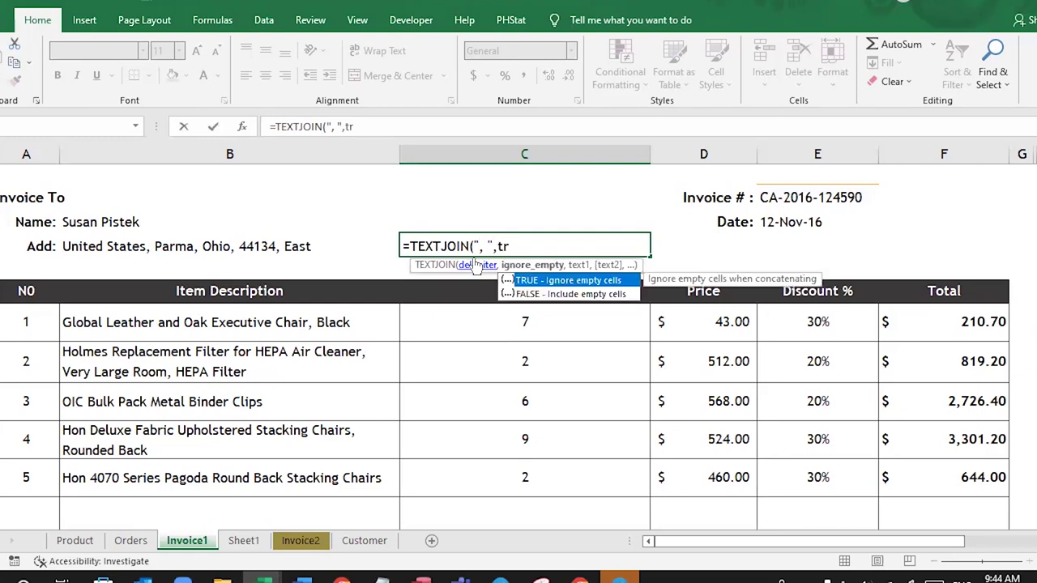
key("Tab")
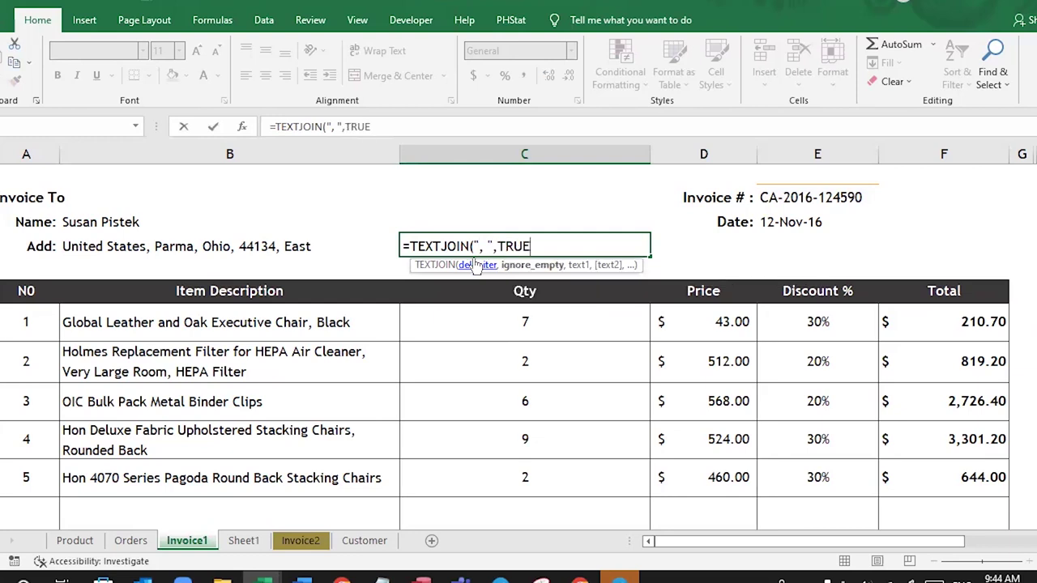
type(",")
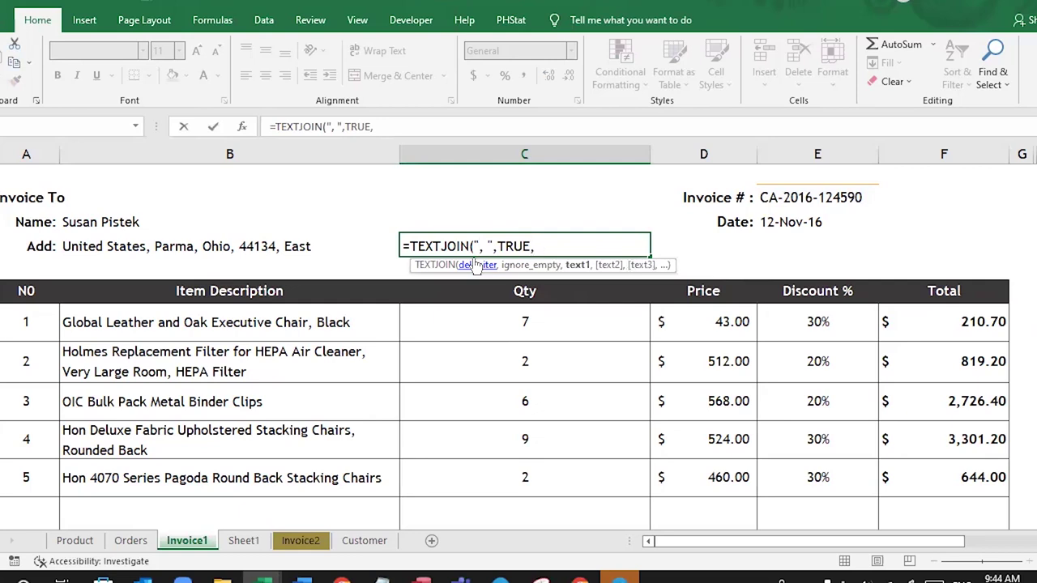
type("if")
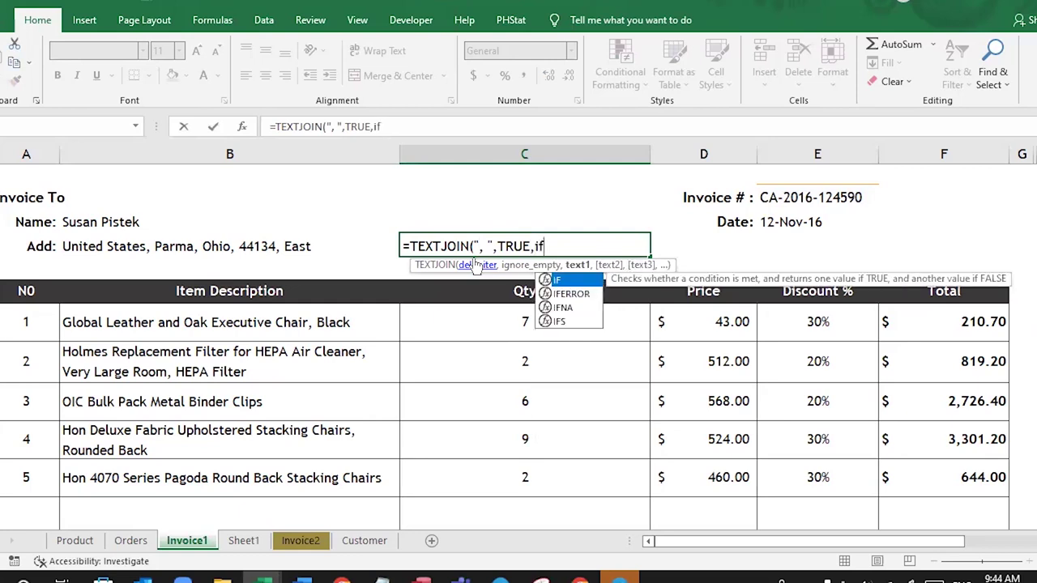
key("Tab")
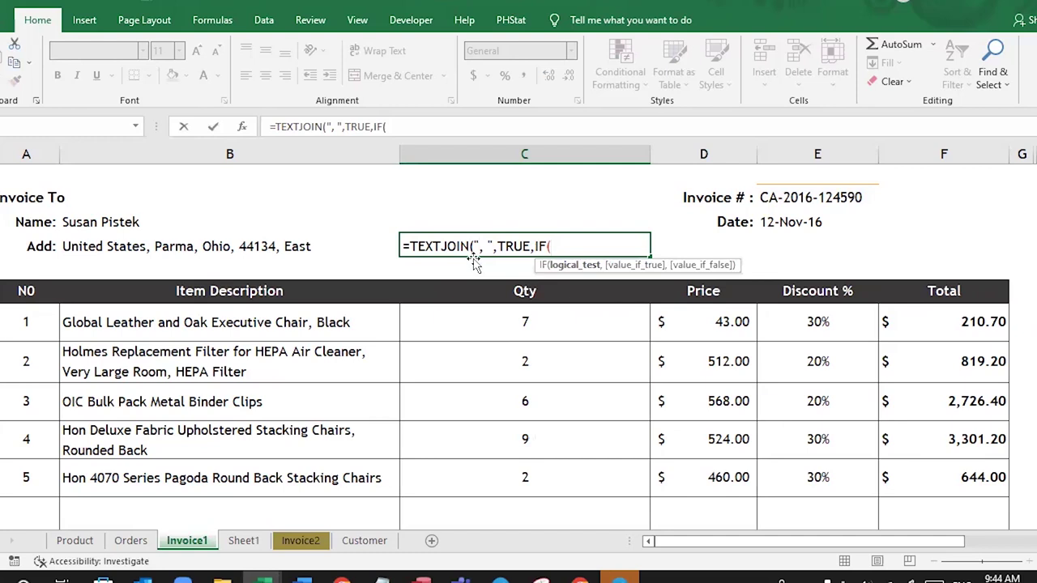
Step: Store the unfinished formula as plain text and view the Invoice1 address formula
left_click(403, 246)
key("ctrl+Return")
left_click(270, 246)
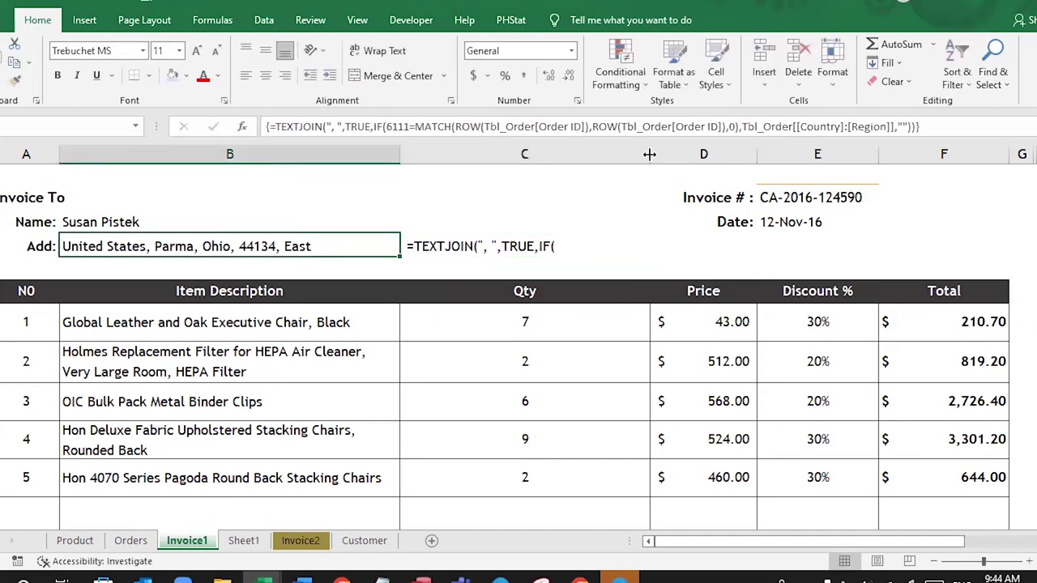
left_click(397, 127)
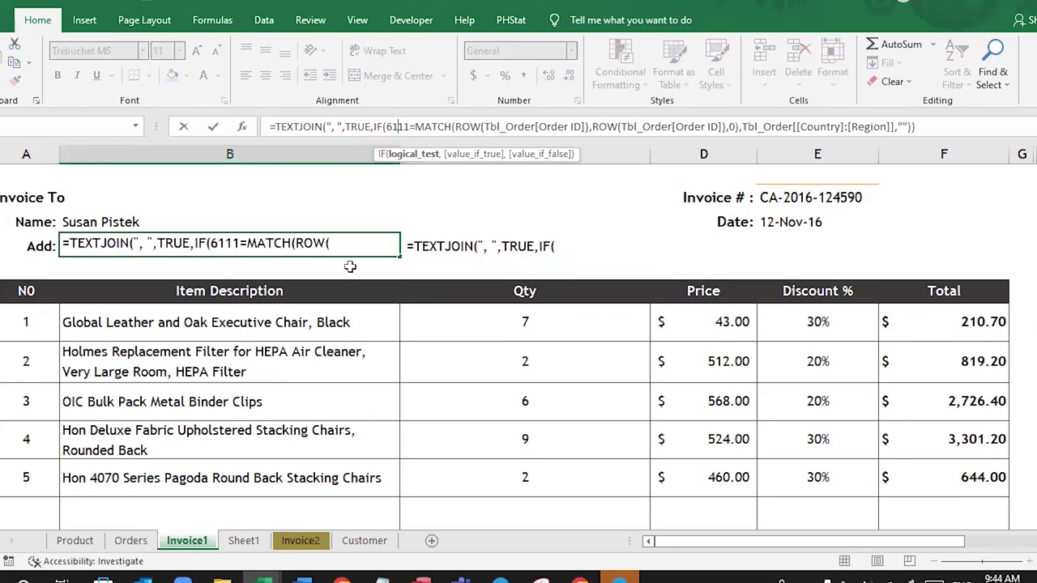
key("Escape")
Step: On Invoice2, re-enter the address formula, which now returns #N/A
left_click(298, 541)
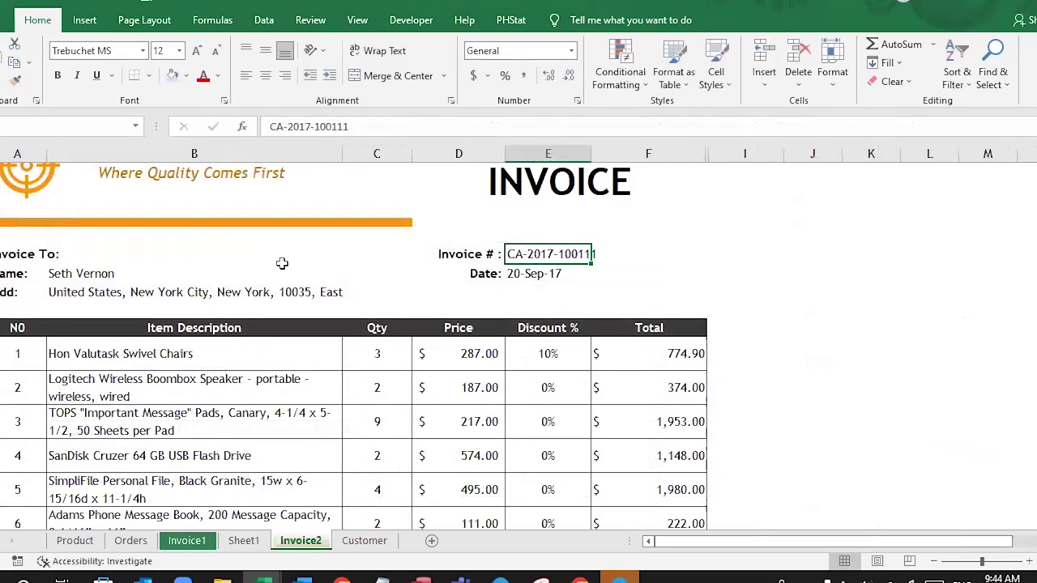
left_click(189, 297)
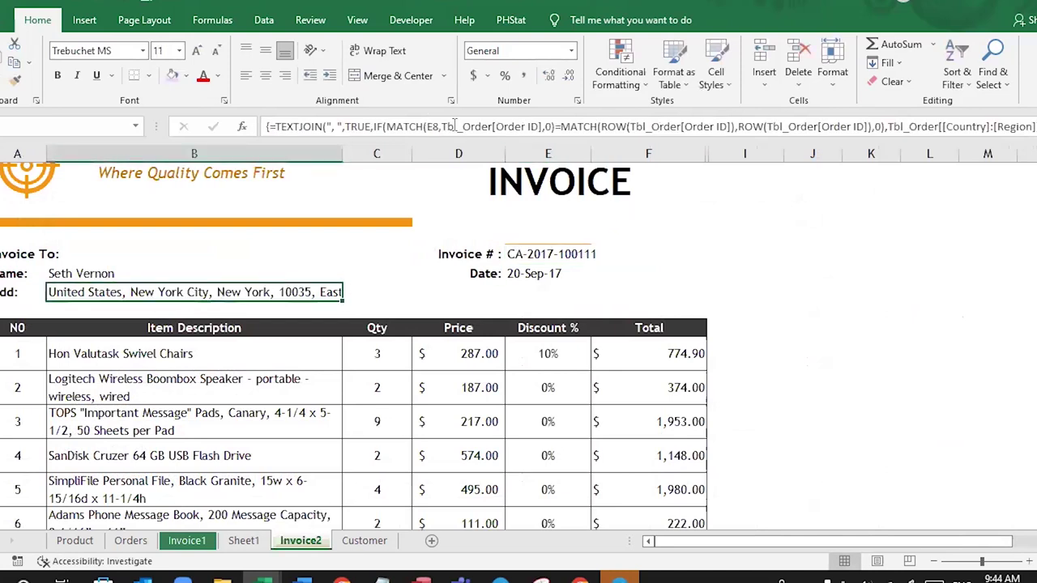
left_click(275, 127)
key("ctrl+shift+Return")
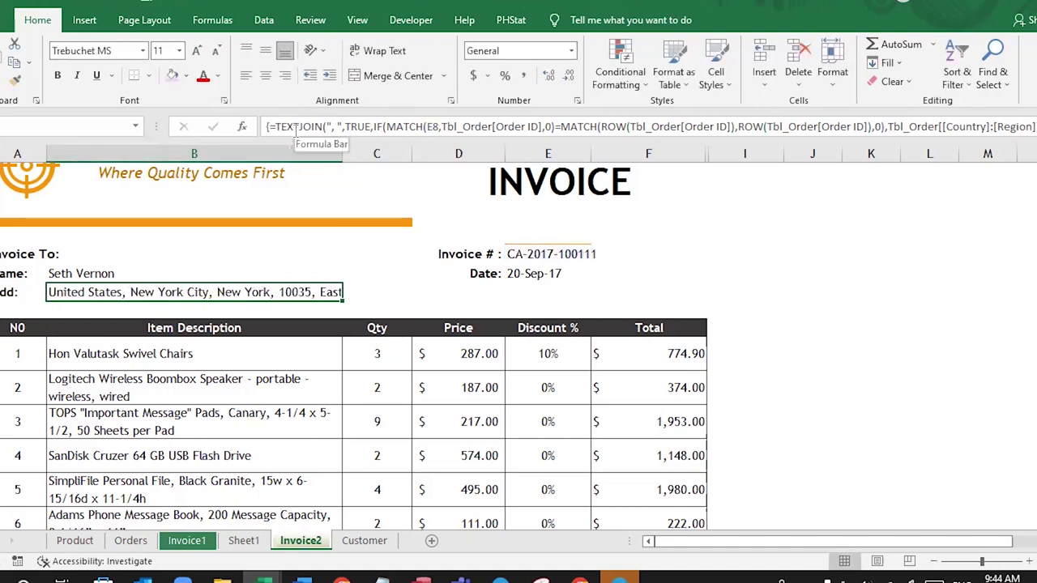
left_click(295, 127)
key("Return")
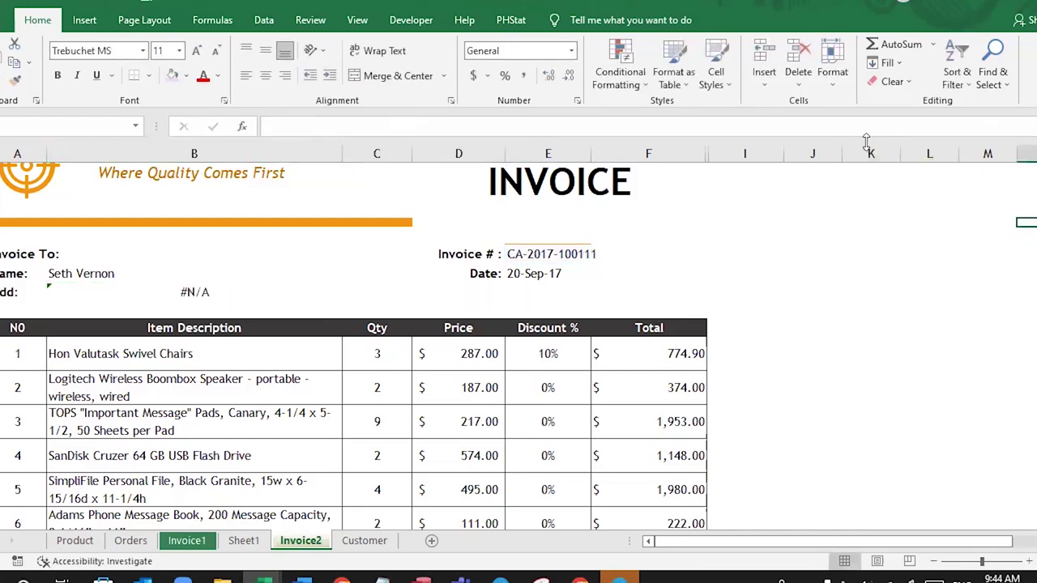
Step: Copy Invoice2's full address formula from the expanded formula bar and return to Invoice1
left_click_drag(865, 139, 865, 171)
left_click(166, 328)
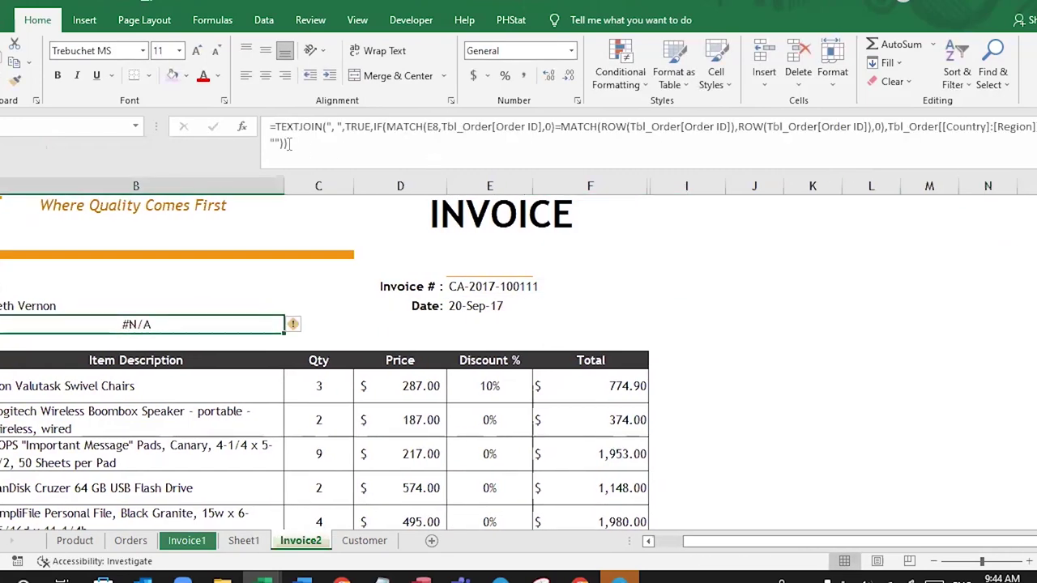
left_click(332, 166)
key("ctrl+a")
key("ctrl+c")
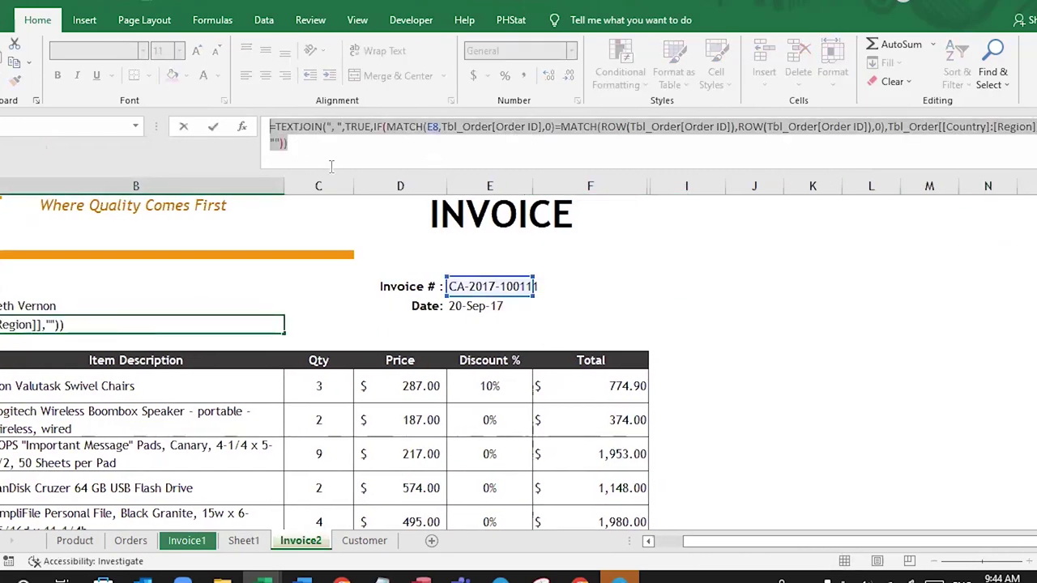
key("Escape")
left_click(186, 540)
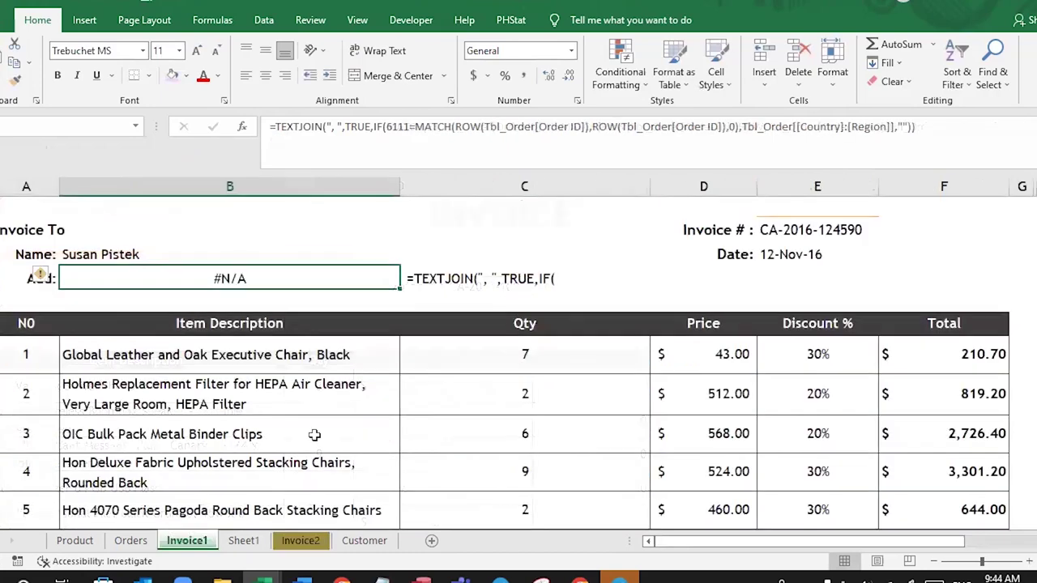
Step: Replace the Invoice1 address formula with the pasted MATCH-based version, entered as an array formula
double_click(285, 279)
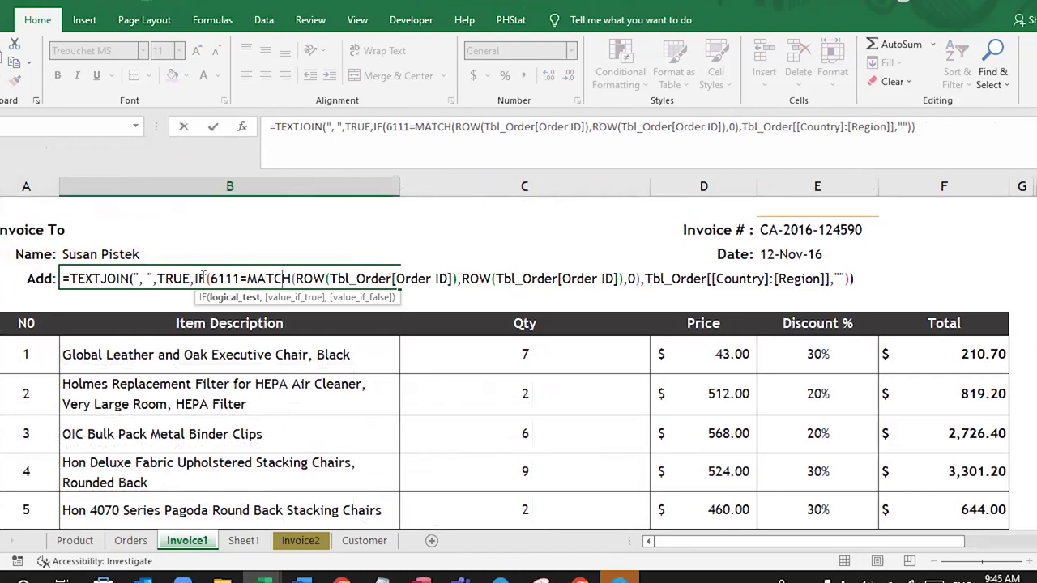
key("Escape")
key("Delete")
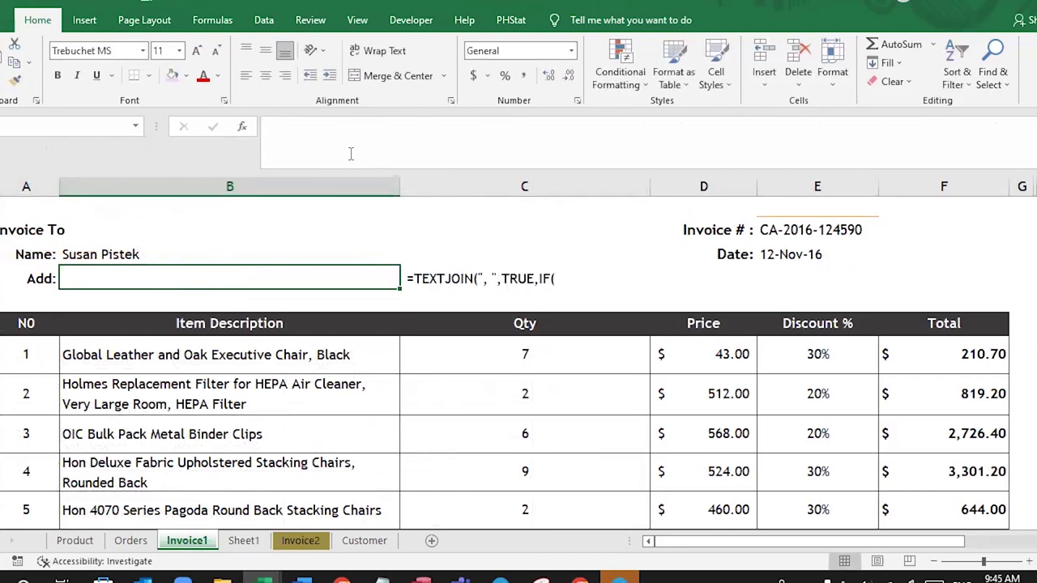
double_click(229, 274)
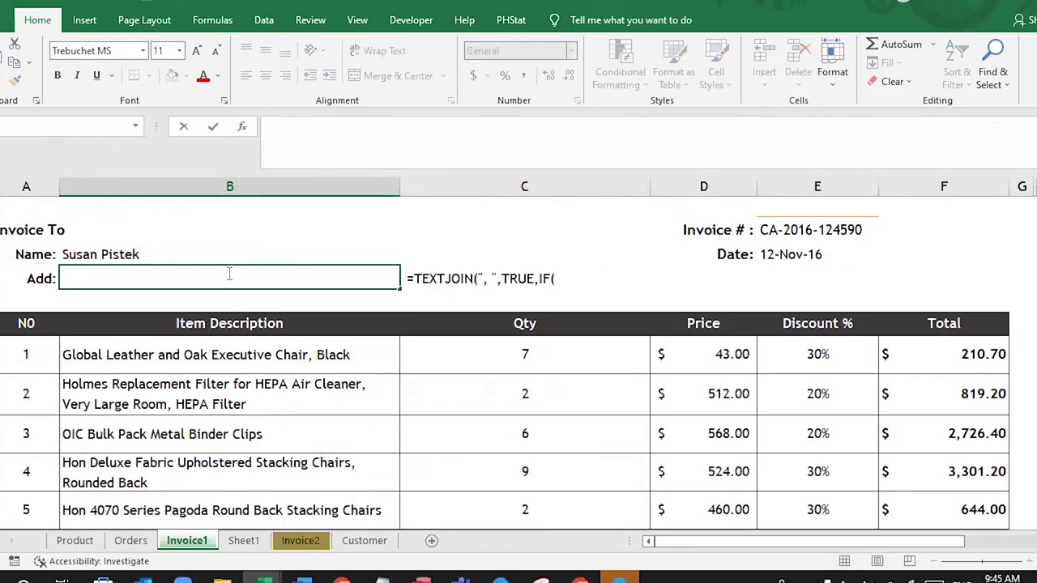
key("ctrl+v")
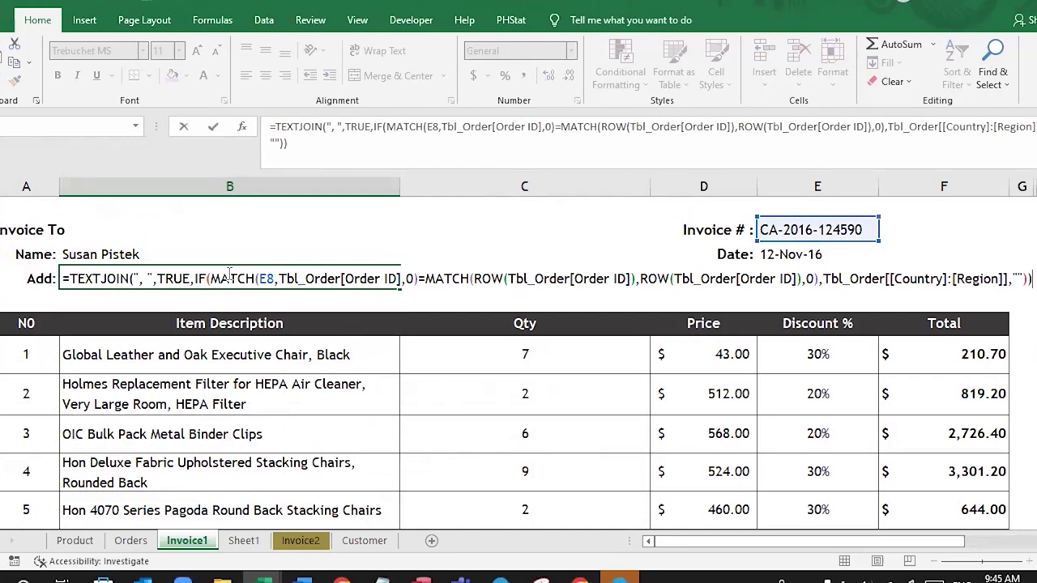
key("ctrl+shift+Return")
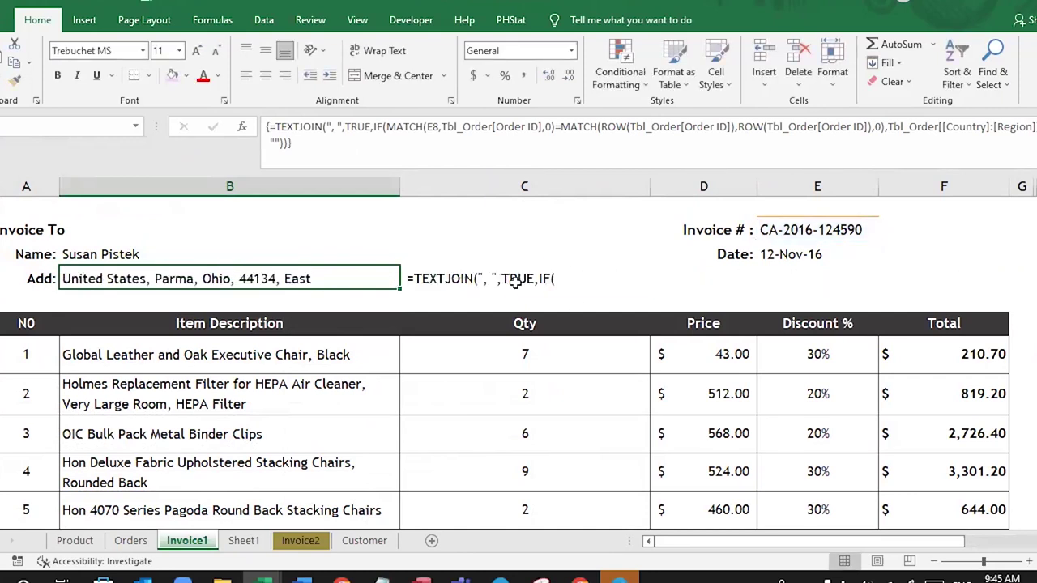
left_click(515, 282)
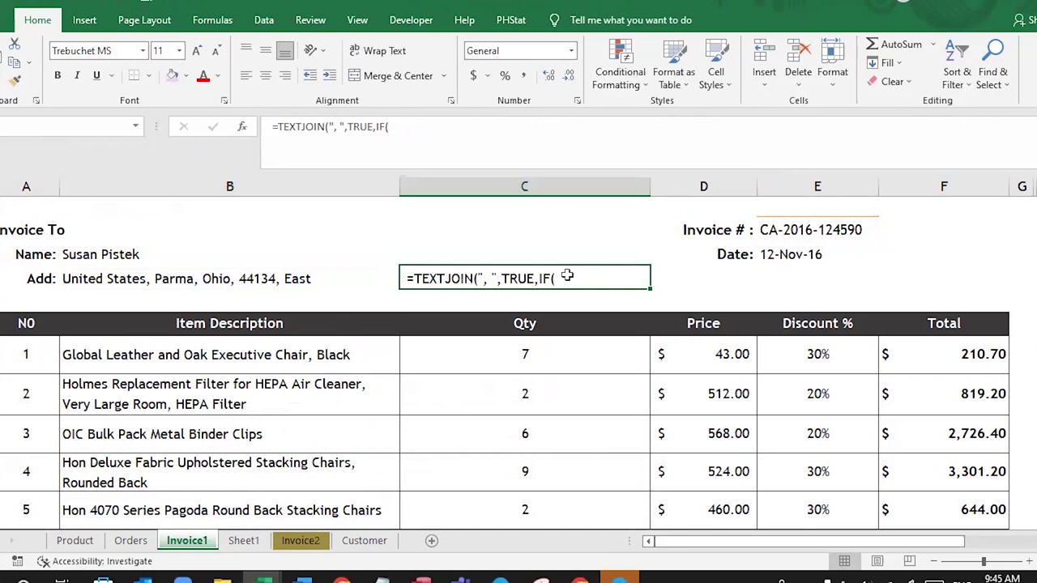
Step: Resume the partial TEXTJOIN formula and insert the Tbl_Order table name after IF(
double_click(407, 279)
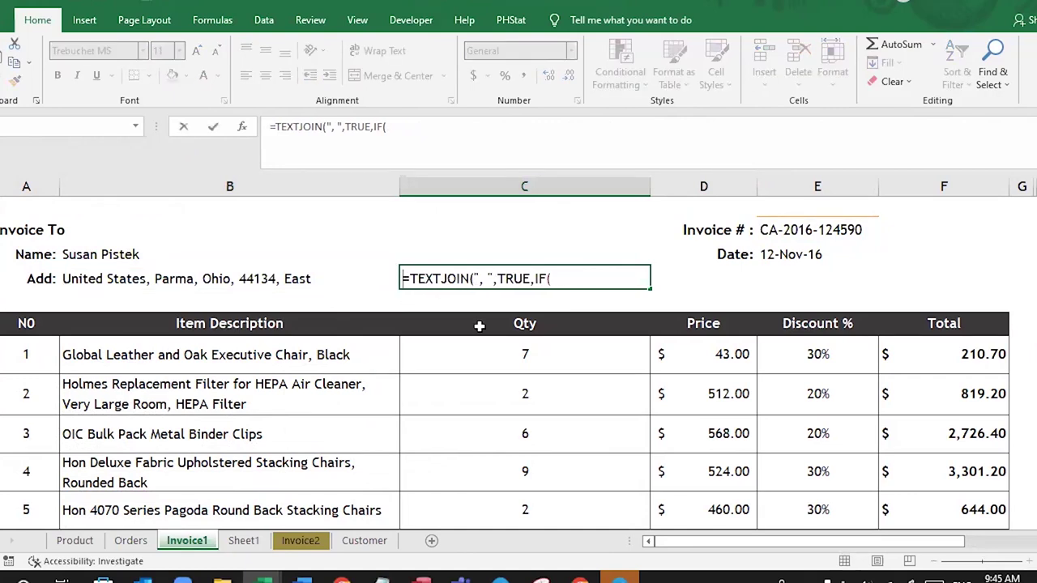
left_click(582, 271)
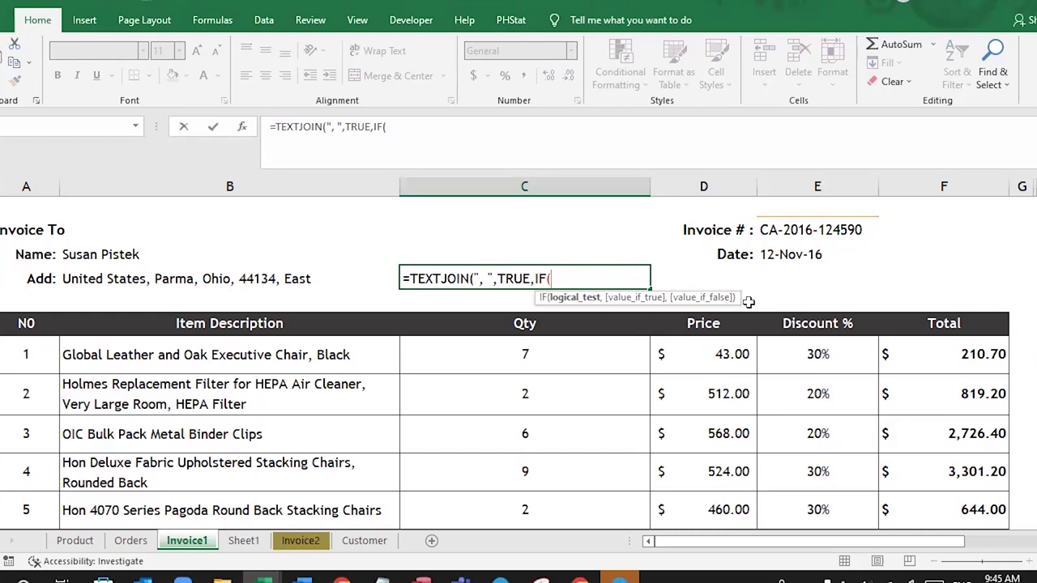
type("tbl")
key("Tab")
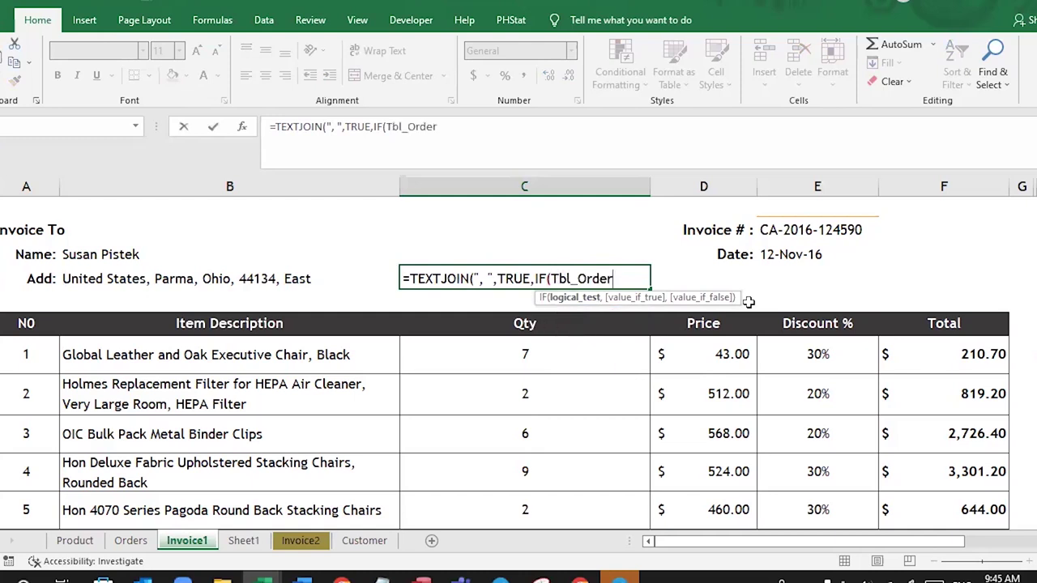
type("[")
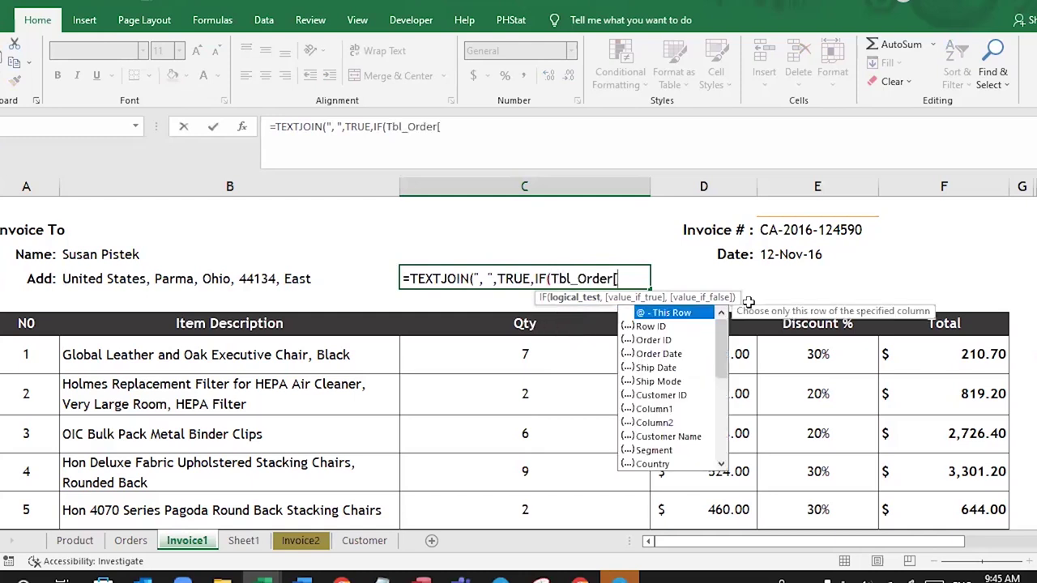
key("Down")
key("Down")
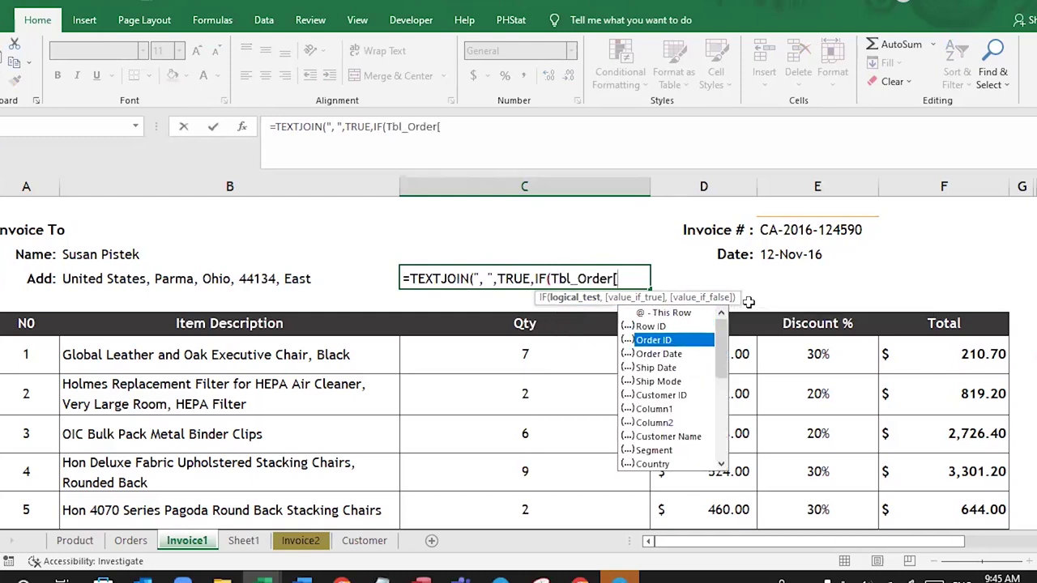
key("Escape")
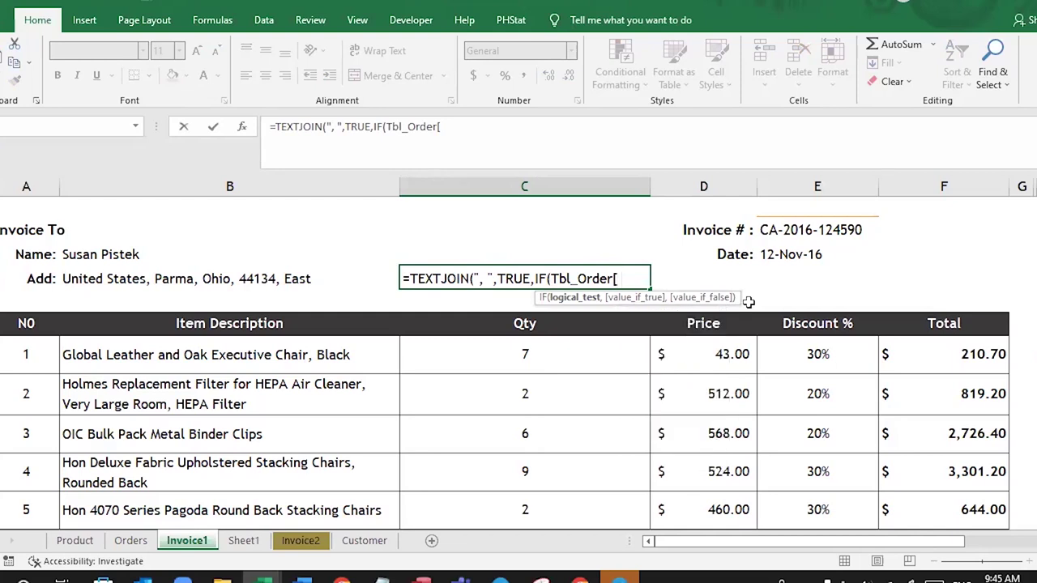
Step: Complete the IF test as Tbl_Order[Order ID]=E8 followed by a comma
key("BackSpace")
type("[")
key("Down")
key("Down")
key("Down")
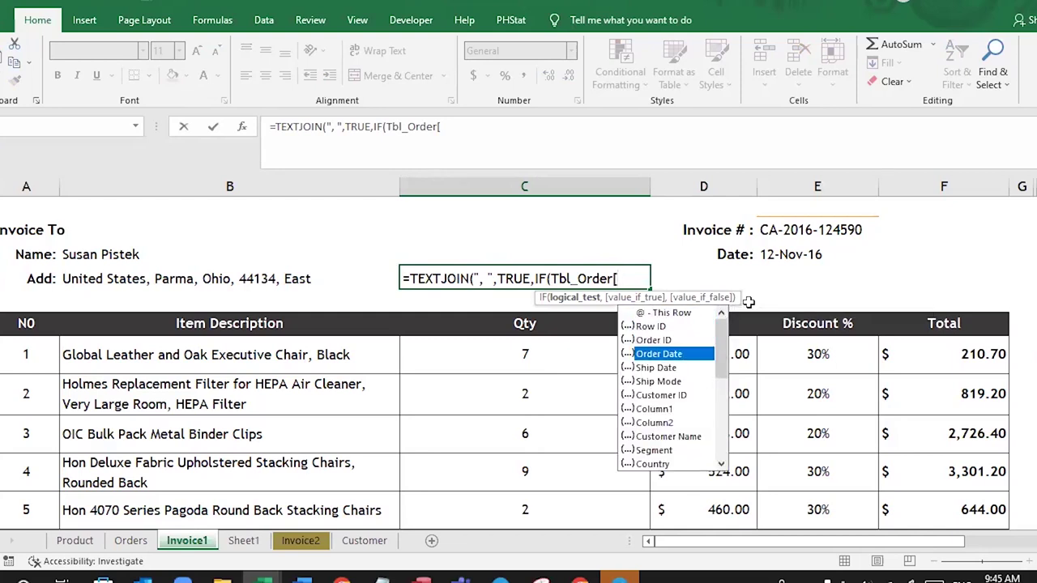
key("Up")
key("Tab")
type("]=")
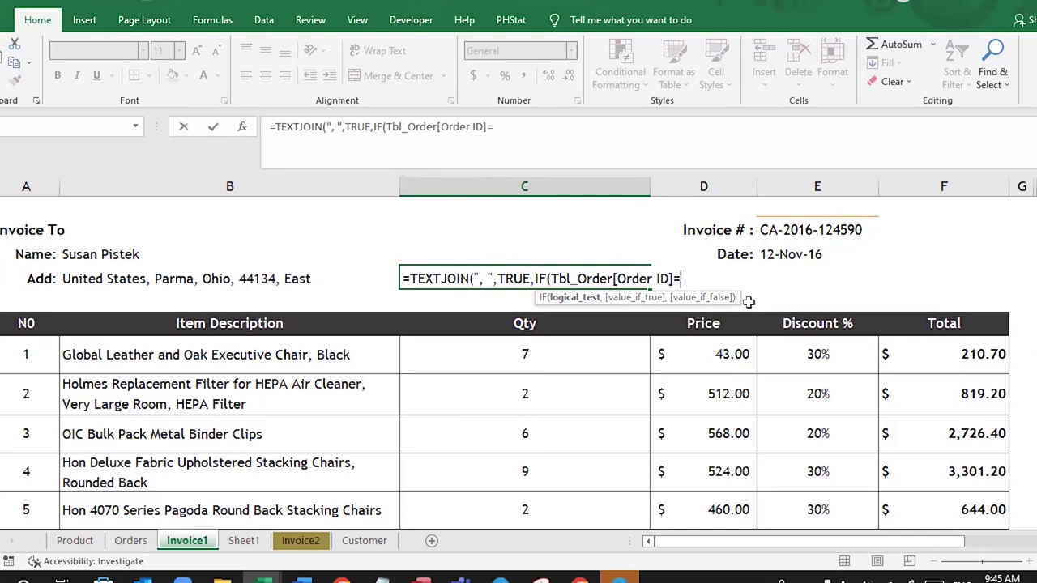
left_click(818, 230)
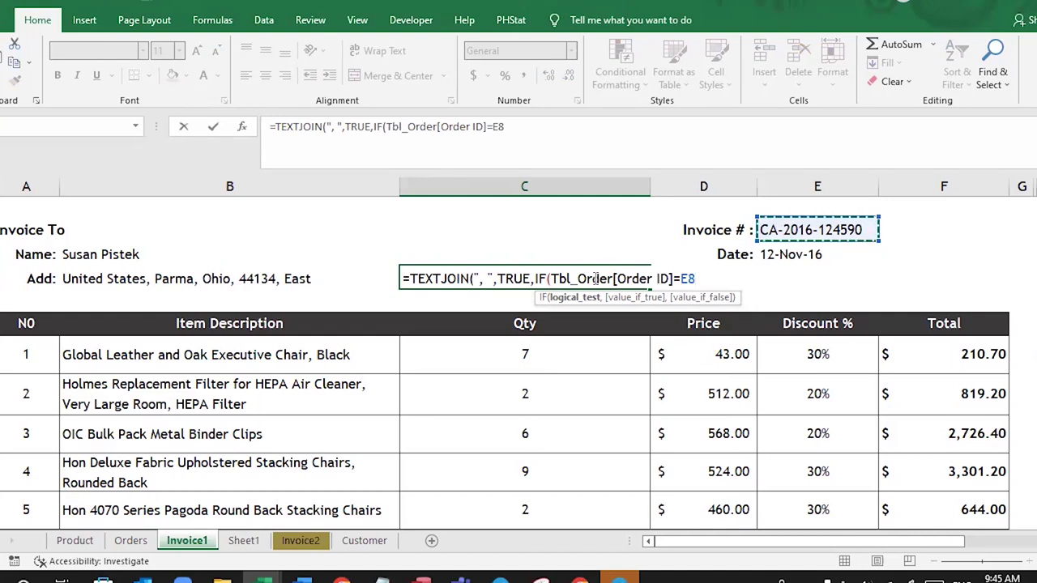
type(",")
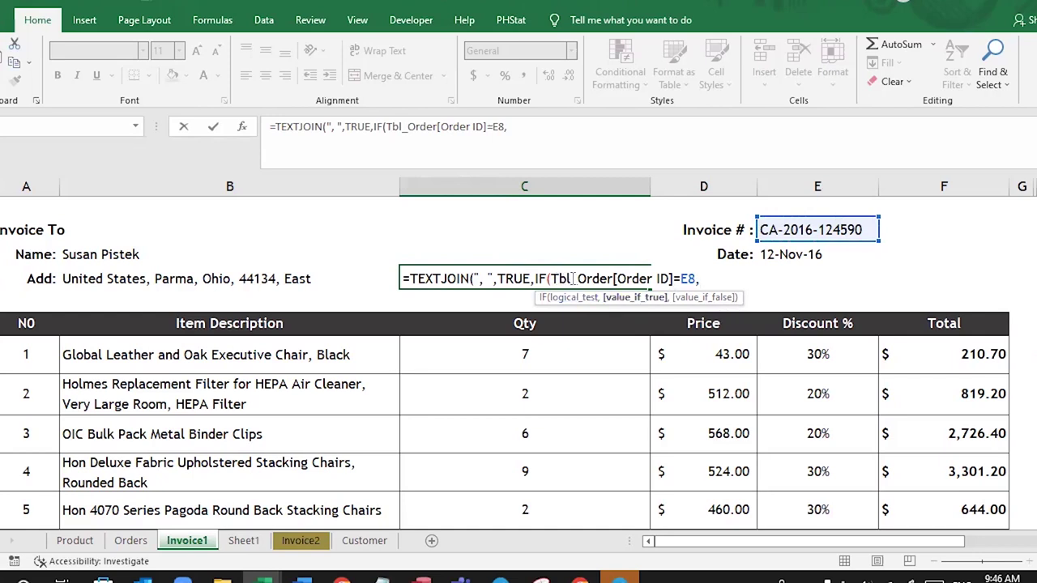
Step: Review the Order ID and E8 references in the in-progress formula
left_click_drag(559, 278, 654, 279)
left_click(702, 280)
left_click_drag(680, 277, 694, 278)
left_click(701, 278)
left_click_drag(554, 279, 651, 278)
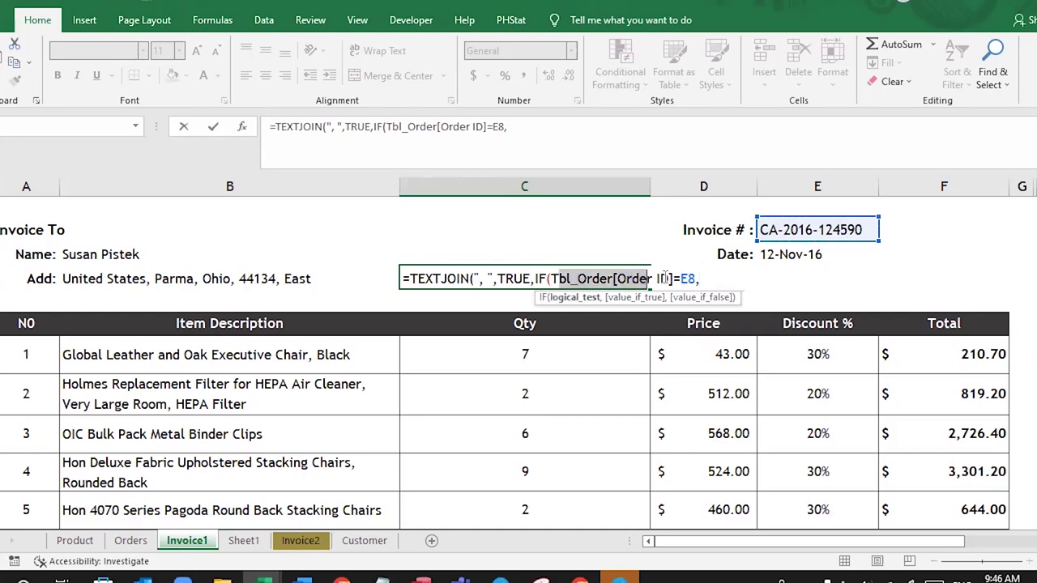
left_click(720, 280)
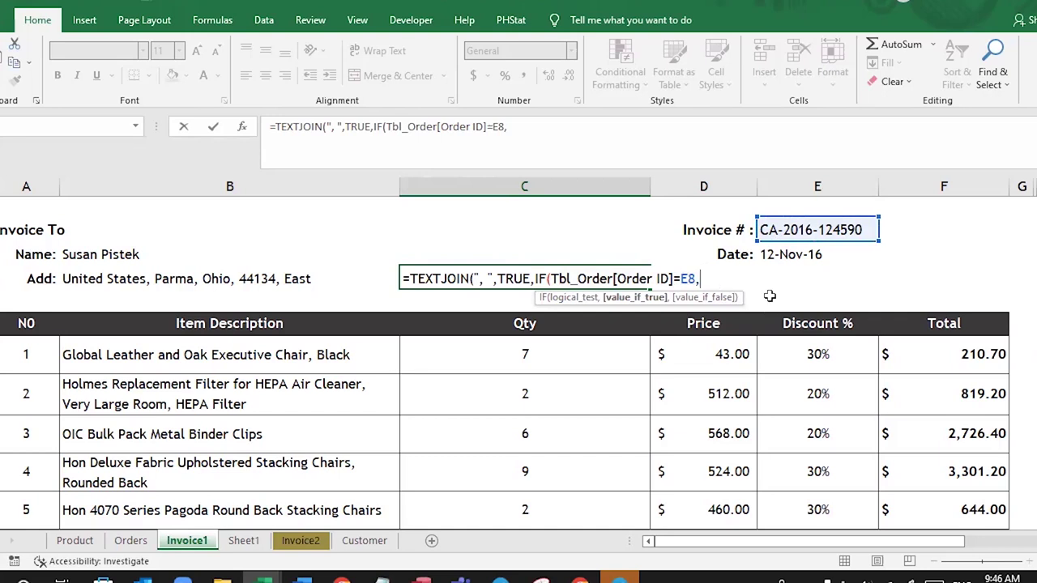
Step: Add Tbl_Order[[Country]:[Region]] as the IF's value_if_true
type("t")
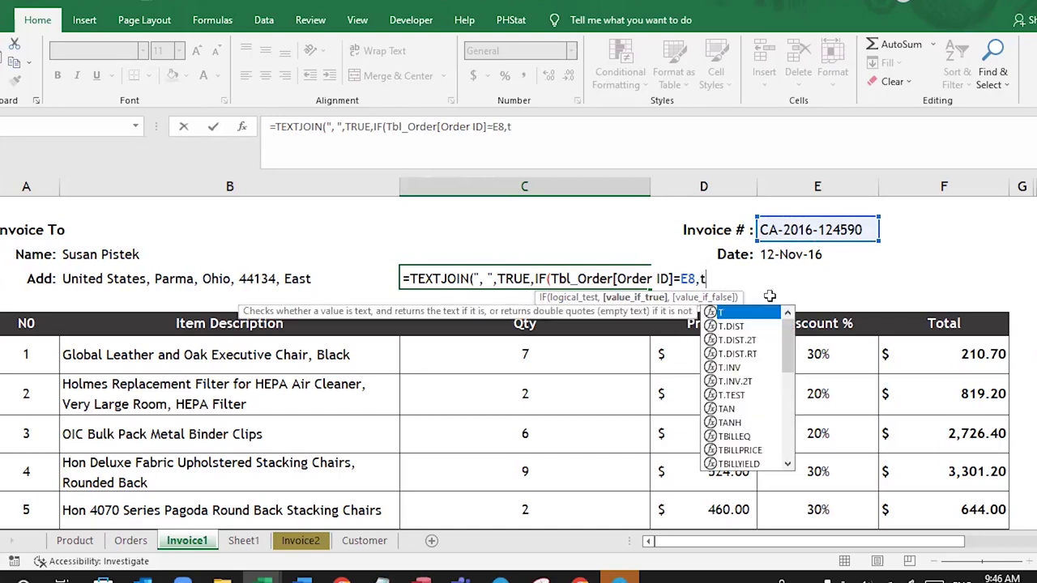
type("bl")
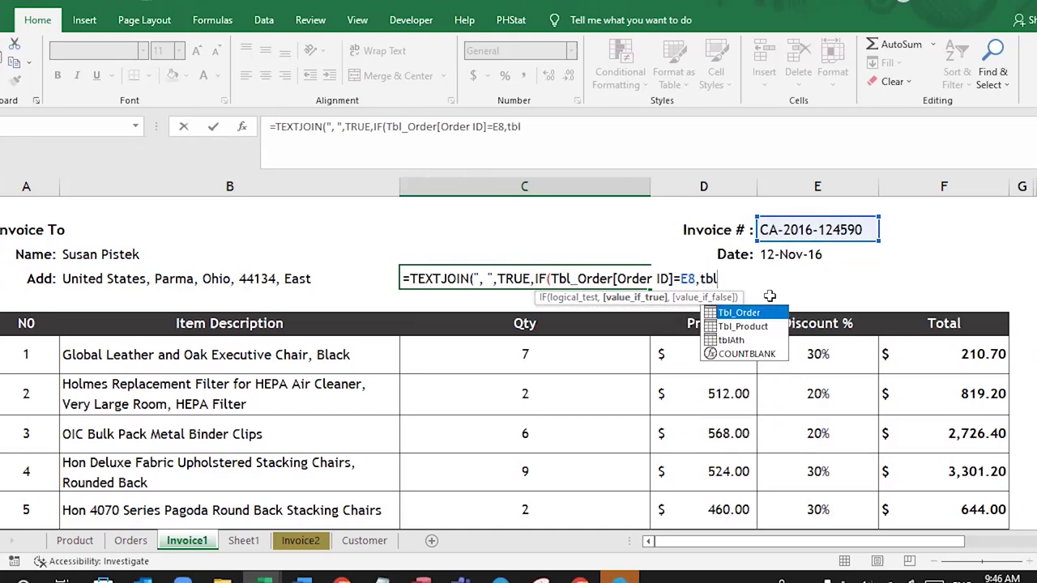
key("Tab")
type("[[")
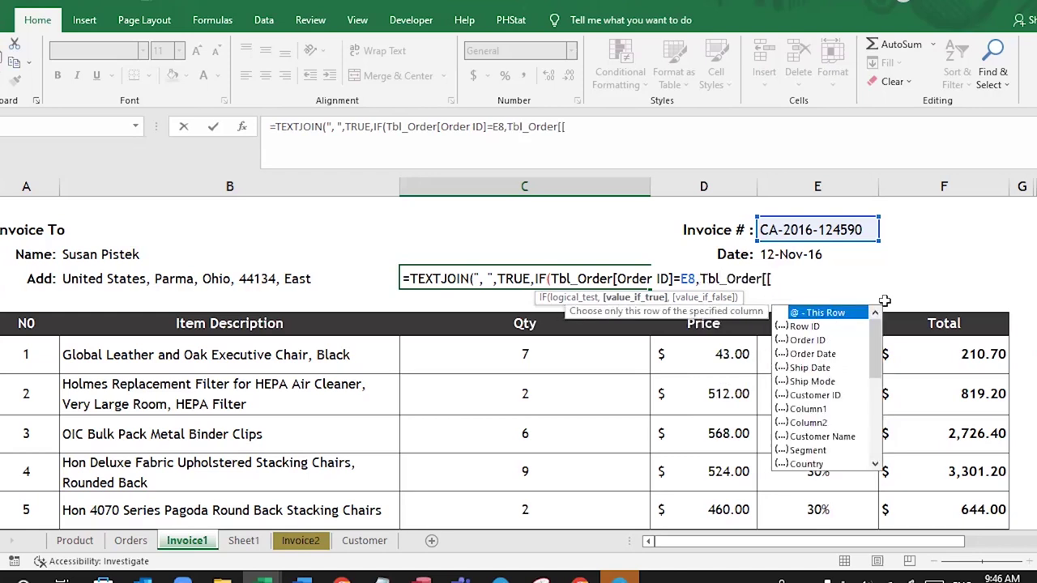
key("Down")
key("Down")
key("Down")
key("Down")
key("Down")
key("Down")
key("Down")
key("Down")
key("Down")
key("Down")
key("Down")
key("Tab")
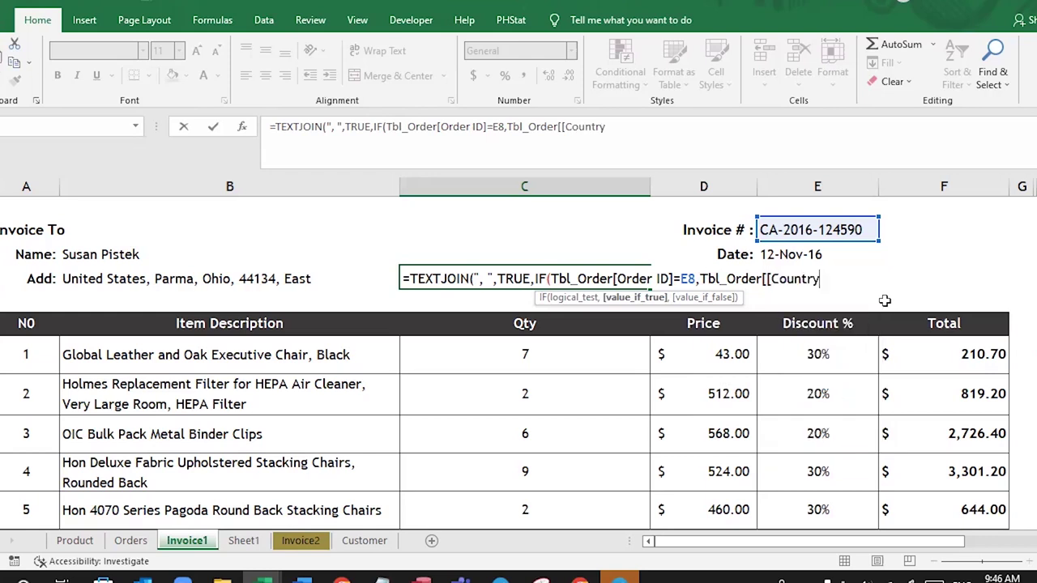
type("]:[")
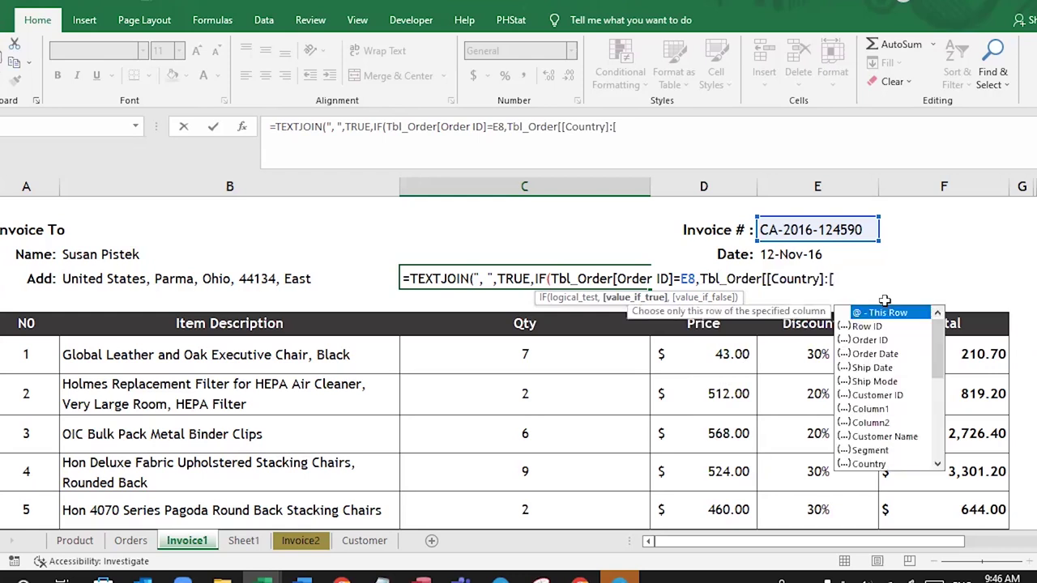
key("Down")
key("Down")
key("Down")
key("Down")
key("Down")
key("Down")
key("Down")
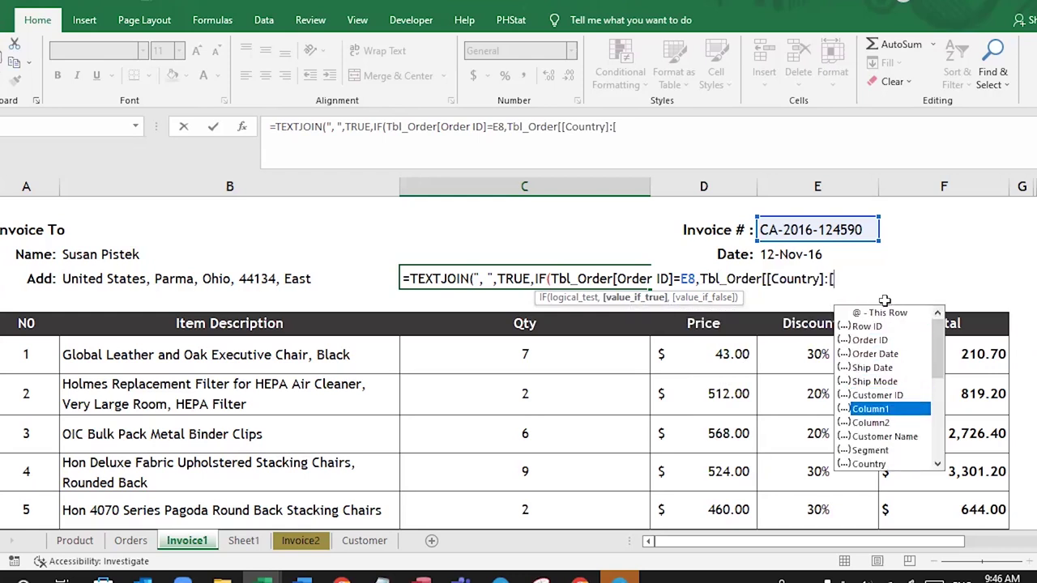
type("re")
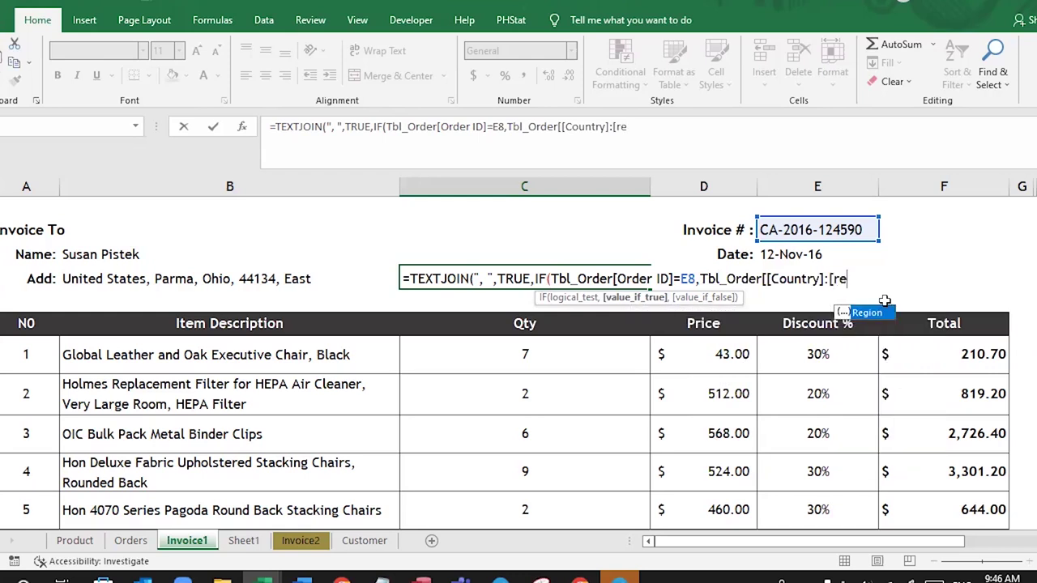
key("Tab")
Step: Close the formula with ,"")) and commit it as an array formula
type("]]")
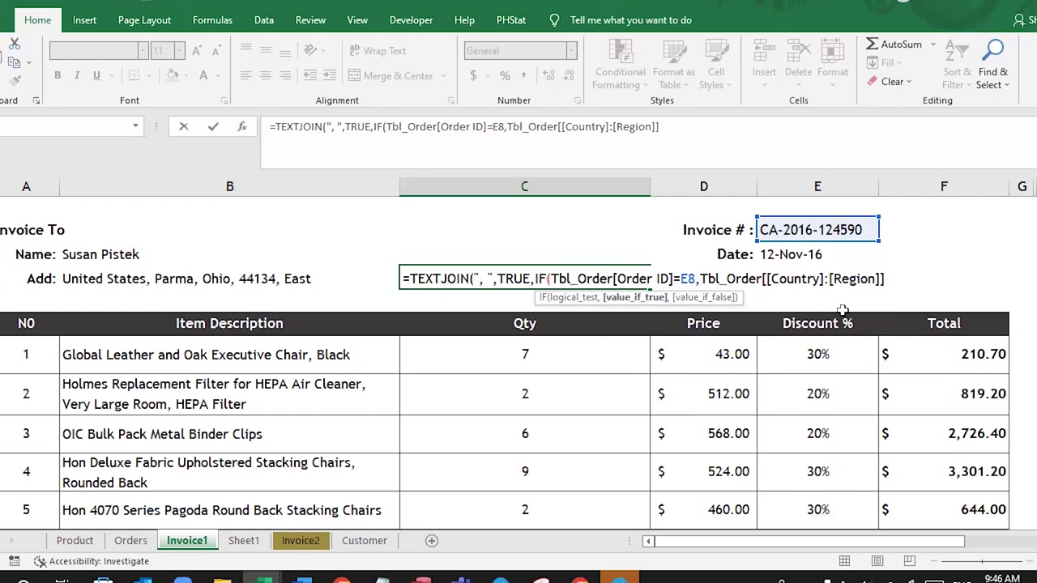
type(",")
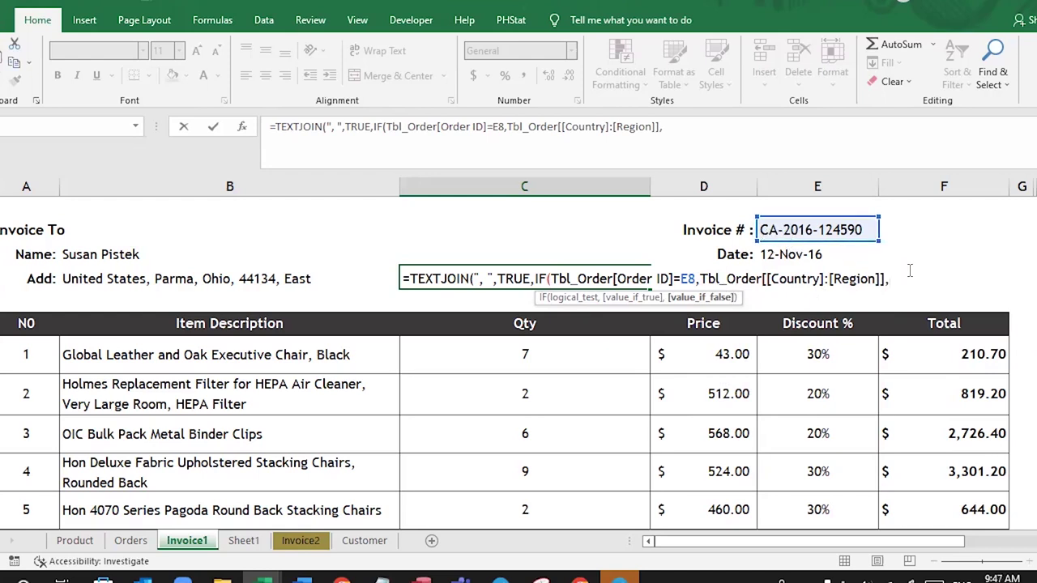
type("\"\"")
type(")")
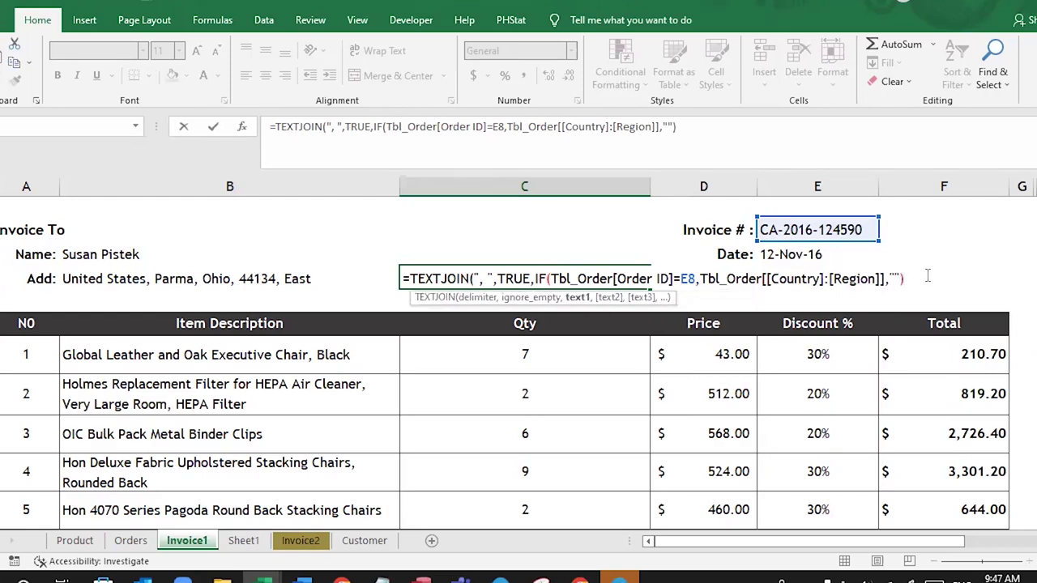
type(")")
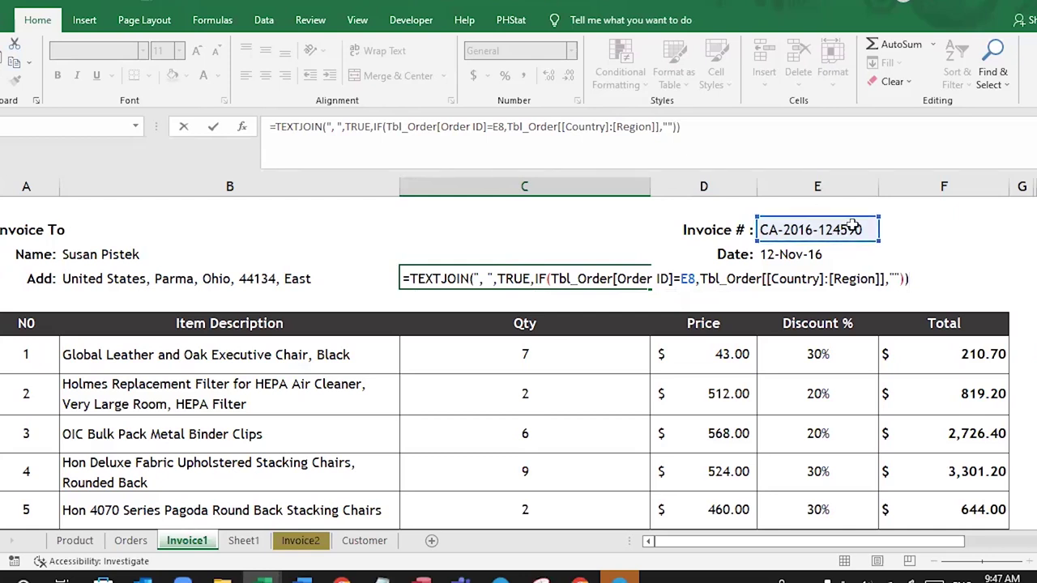
key("ctrl+shift+Return")
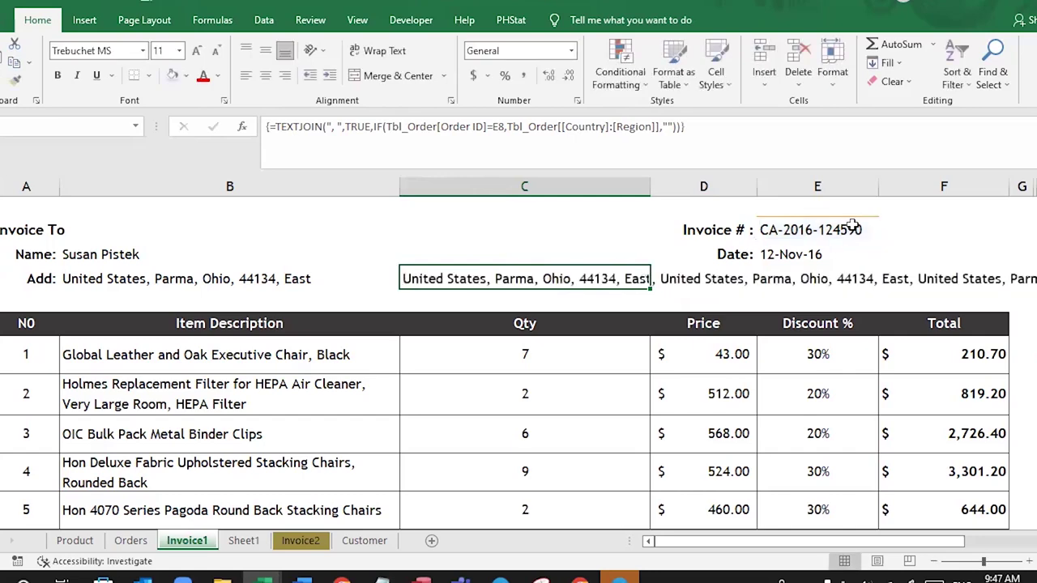
Step: Wrap the joined address text, widen column C and make the address row taller
left_click(395, 54)
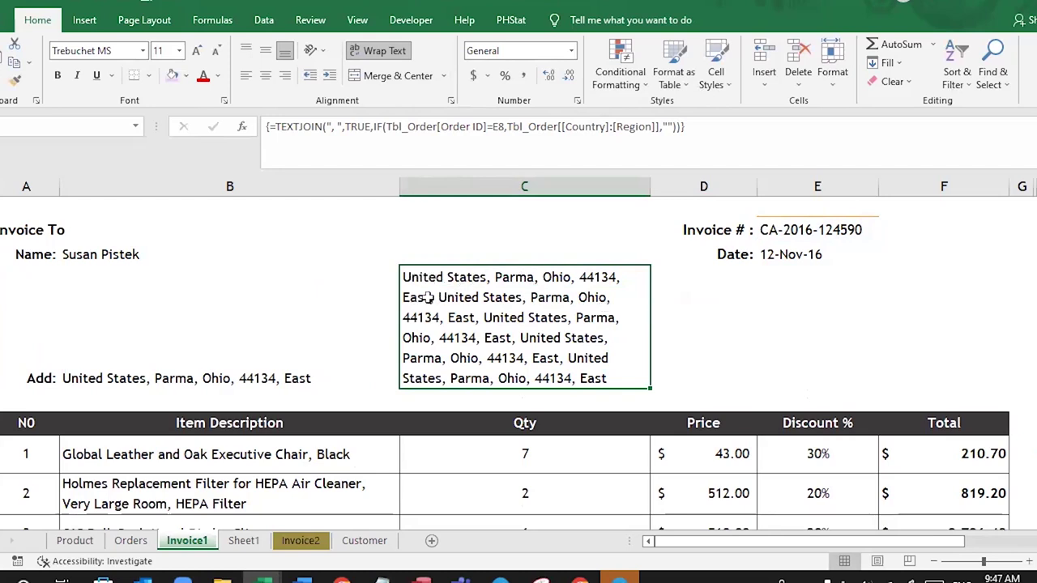
left_click_drag(648, 185, 664, 185)
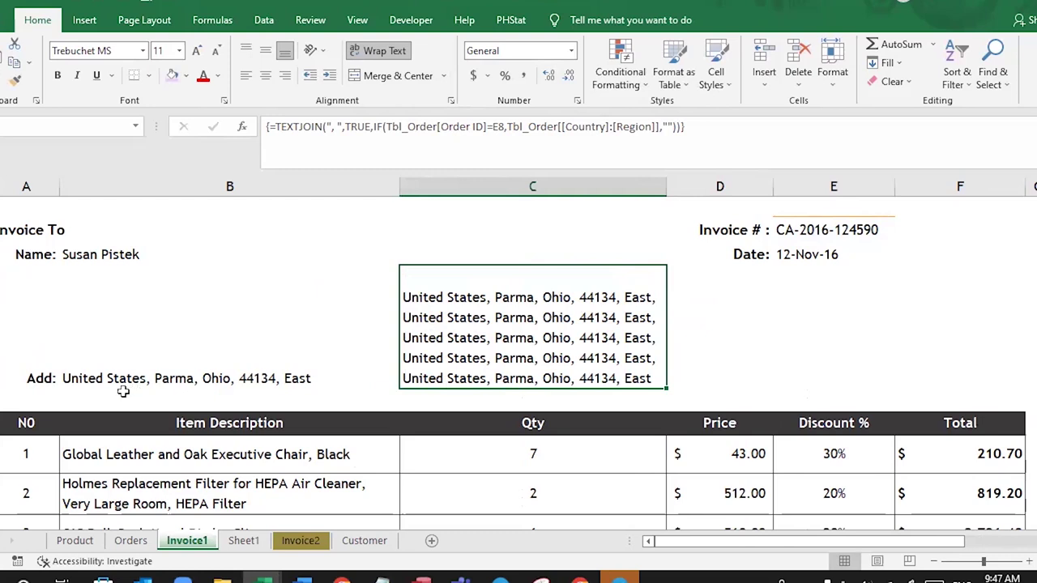
left_click_drag(1, 387, 2, 387)
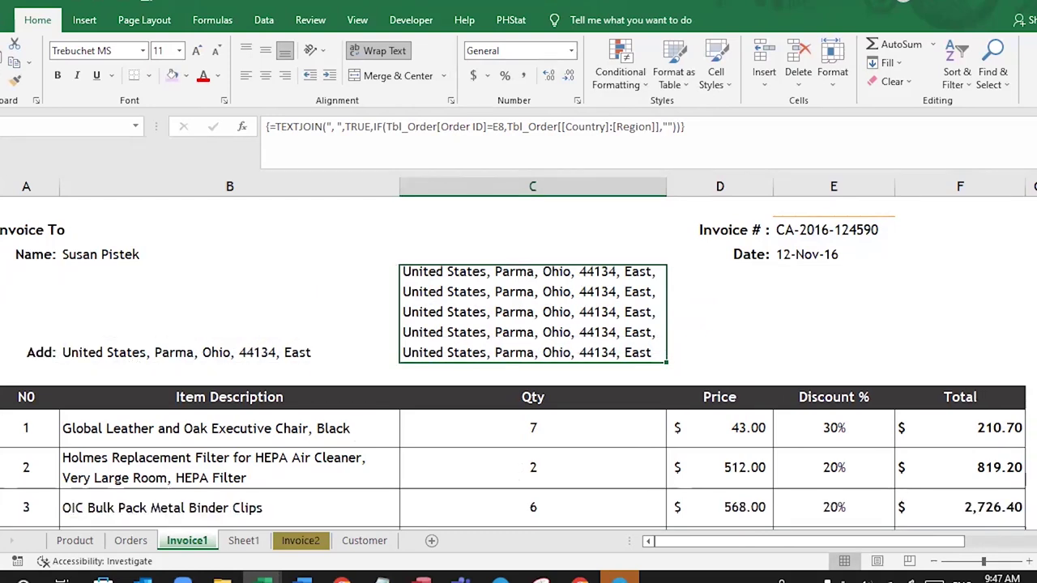
left_click_drag(2, 362, 1, 373)
key("Left")
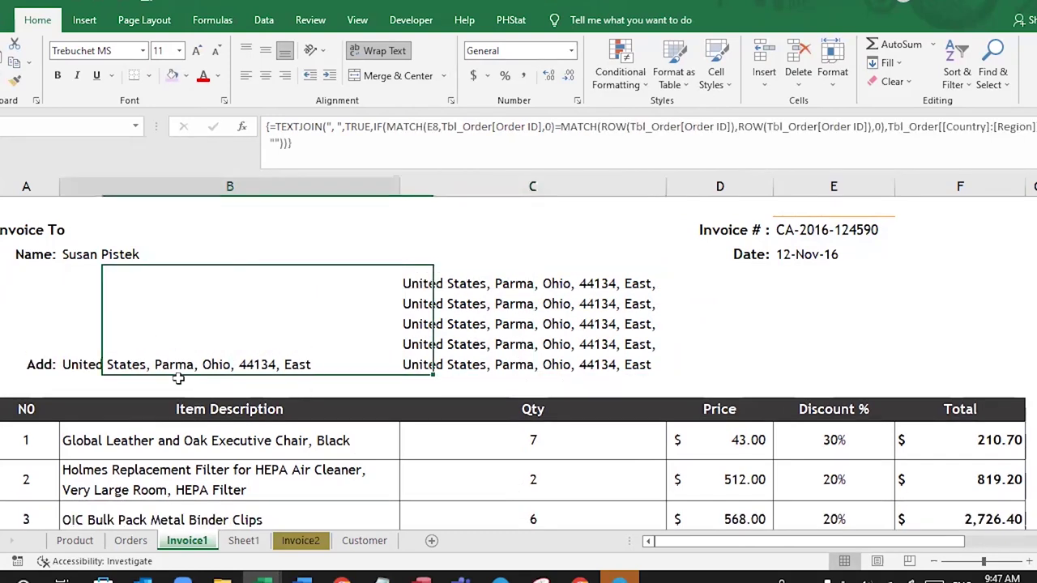
Step: Select the merged Add cell in column B holding the MATCH-based address formula
key("Right")
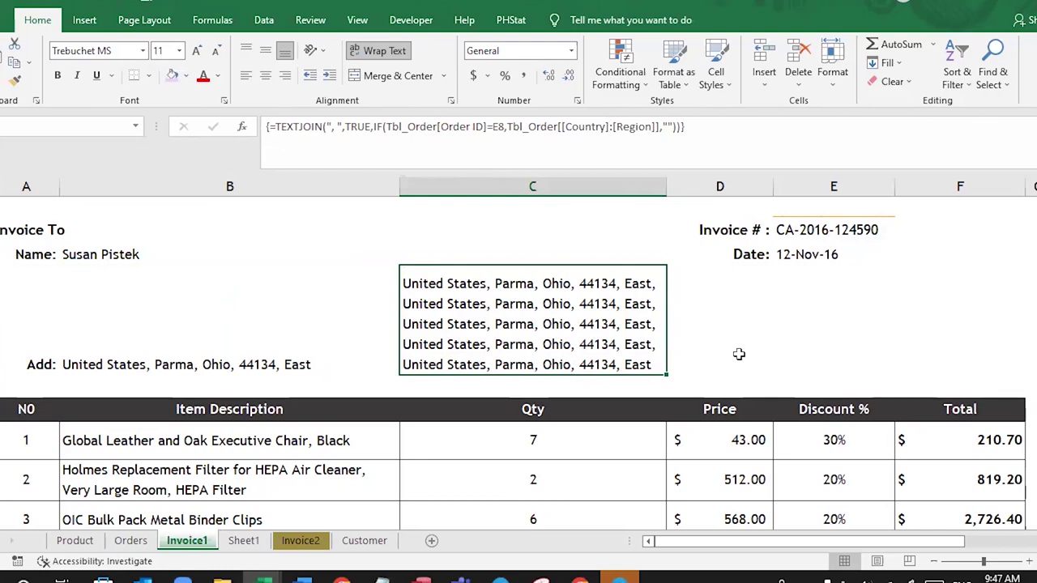
key("ctrl+z")
key("ctrl+y")
left_click(210, 365)
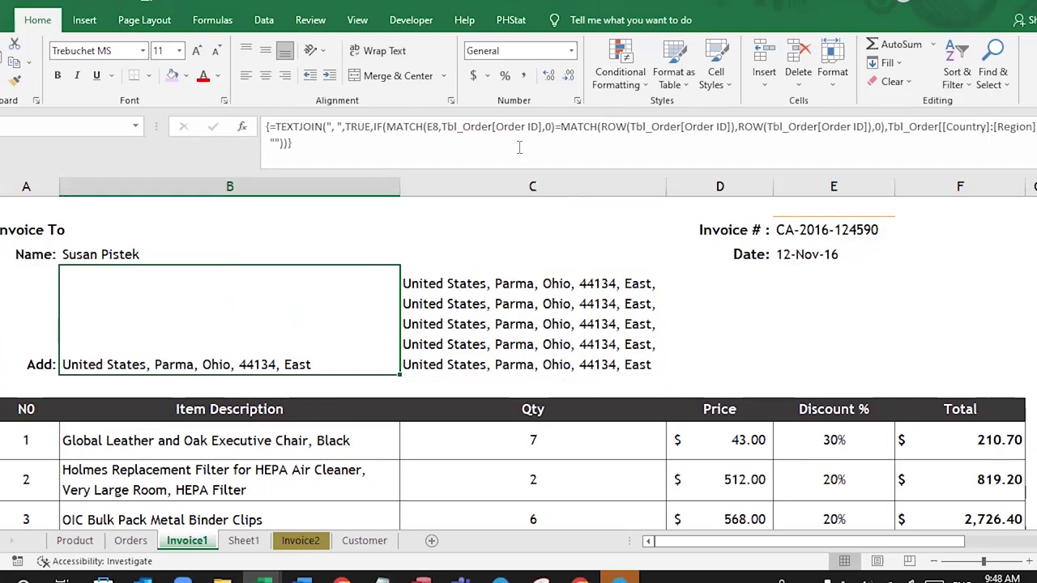
Step: Examine the MATCH and ROW arguments of the Add cell's dedupe formula
left_click(633, 126)
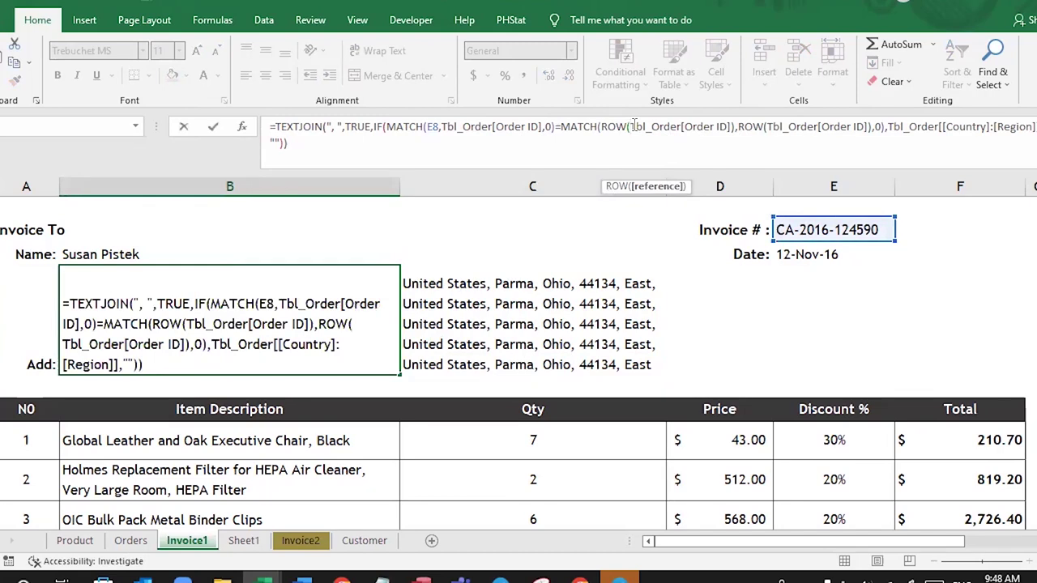
left_click_drag(570, 127, 857, 126)
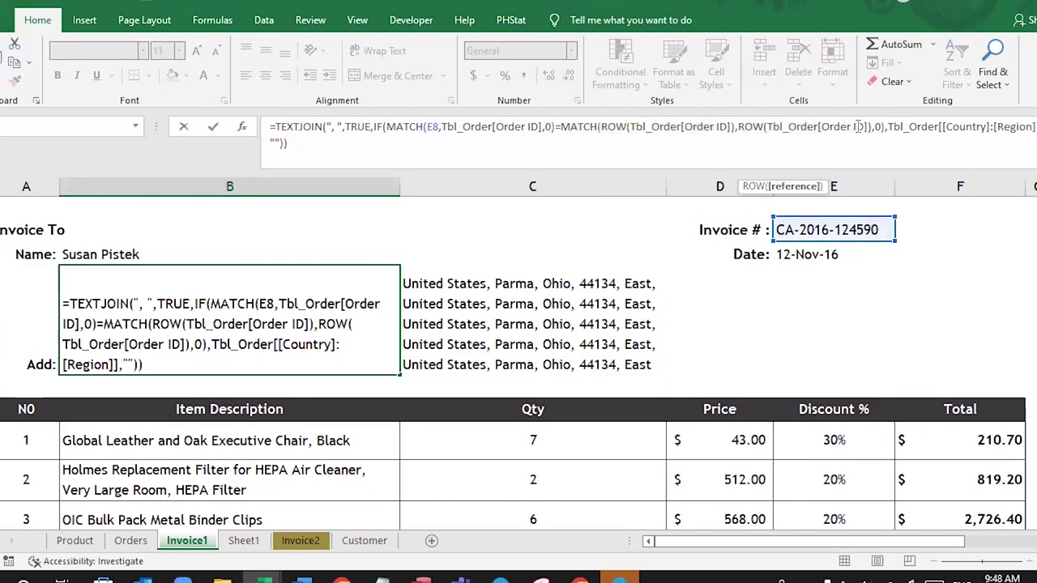
left_click(616, 126)
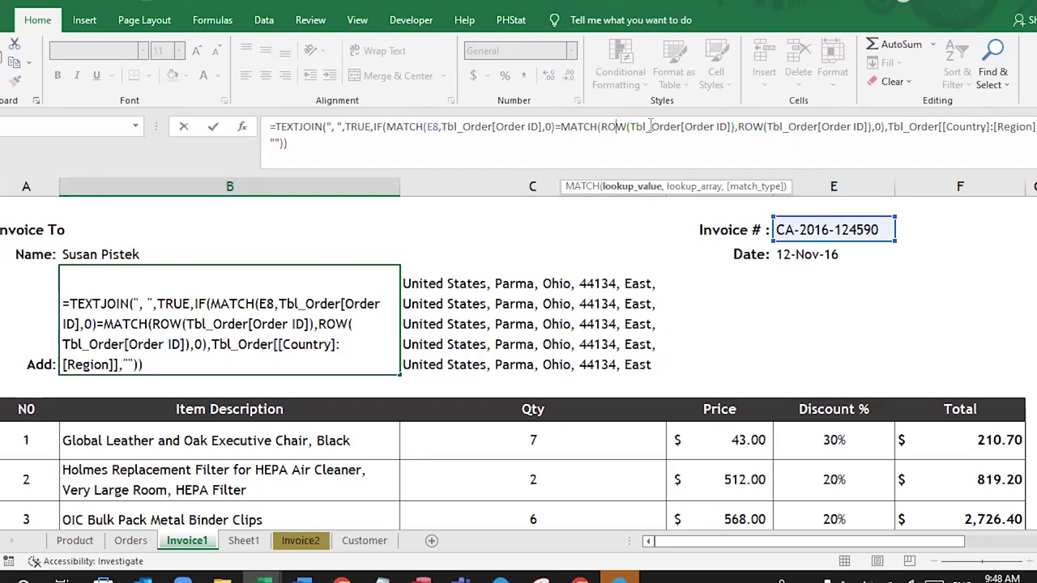
left_click(650, 126)
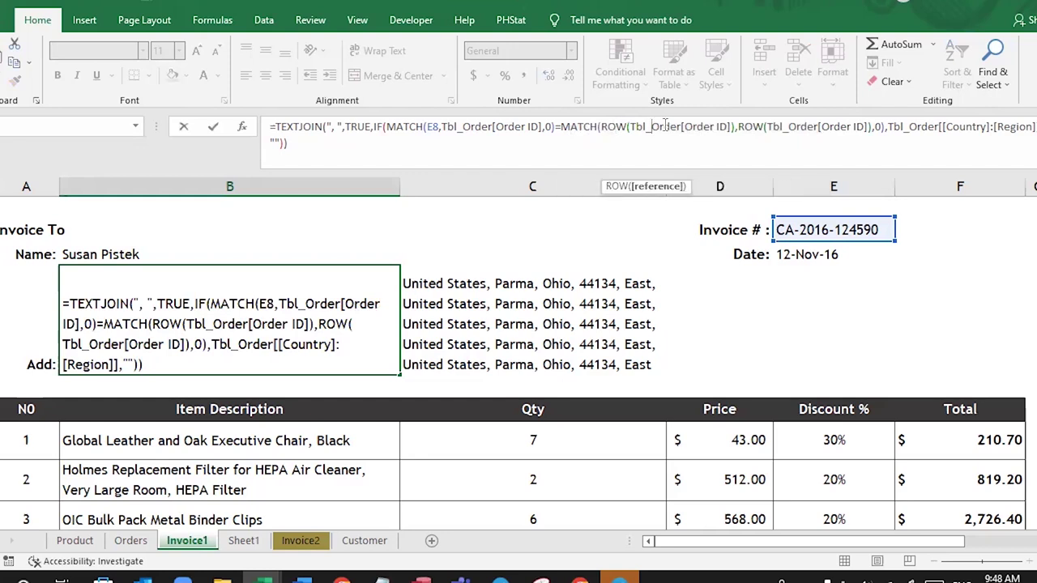
left_click(604, 126)
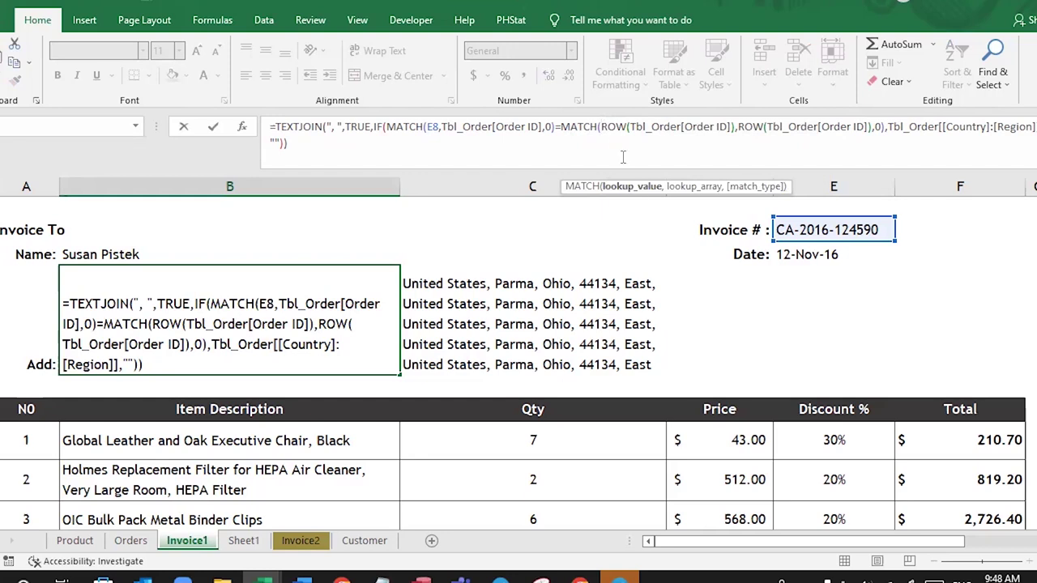
left_click(628, 128)
left_click(752, 126)
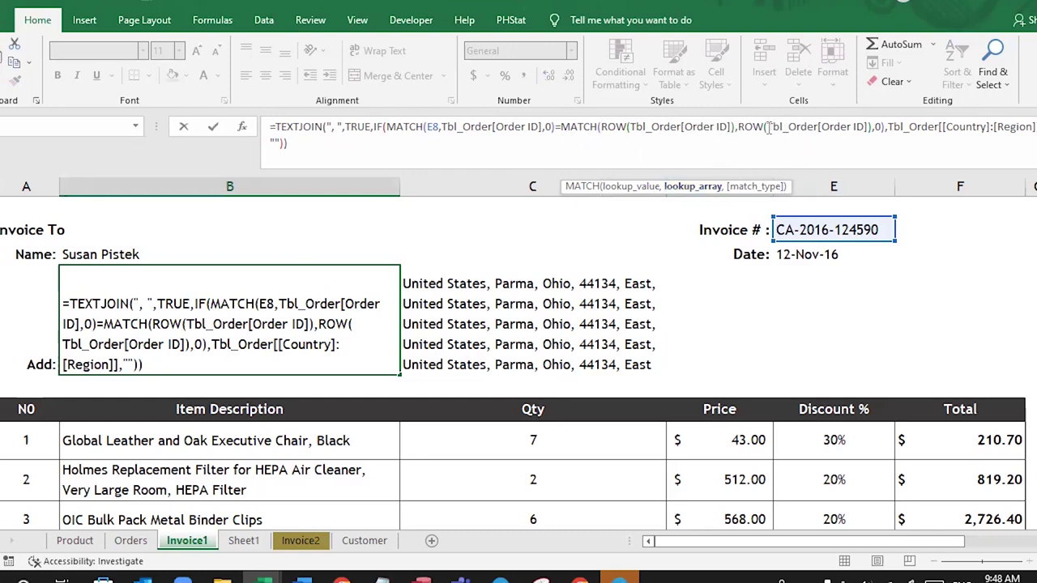
left_click(818, 127)
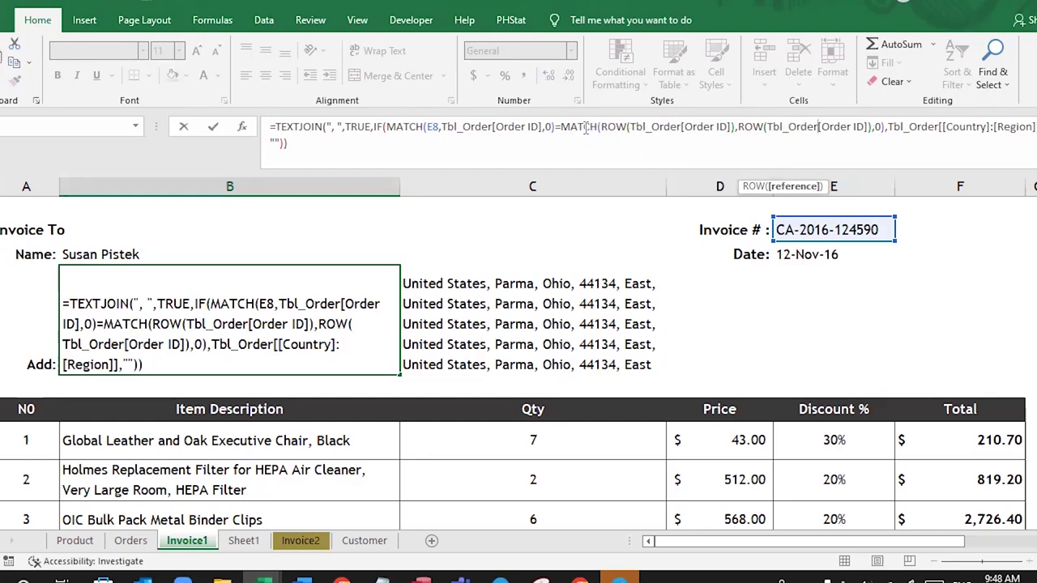
Step: Re-commit the dedupe formula as an array formula so the address shows once
double_click(900, 126)
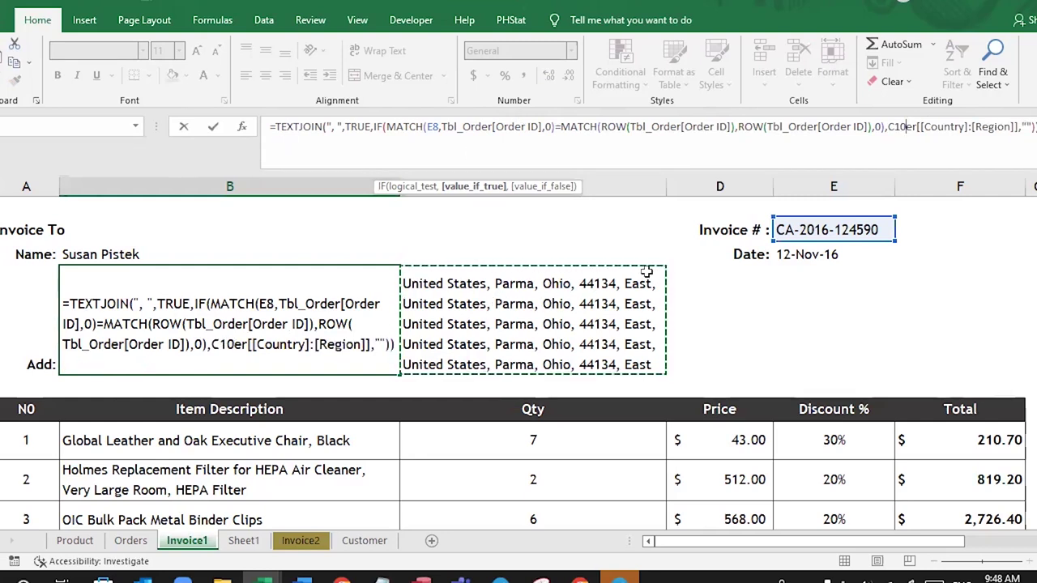
key("ctrl+shift+Return")
double_click(575, 298)
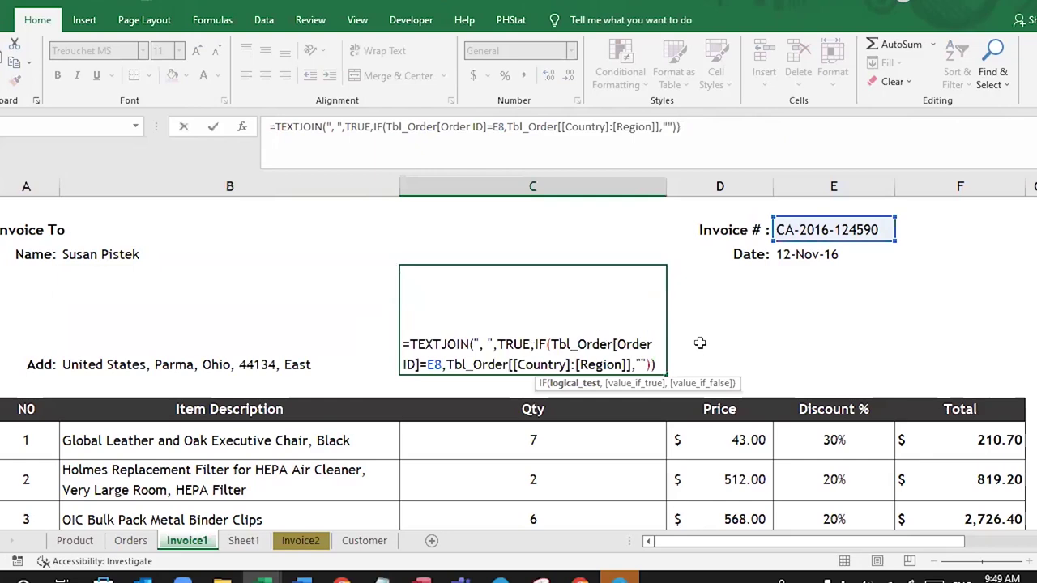
Step: Commit the column C formula as an array formula and shorten the Add row to about two lines
key("ctrl+shift+Return")
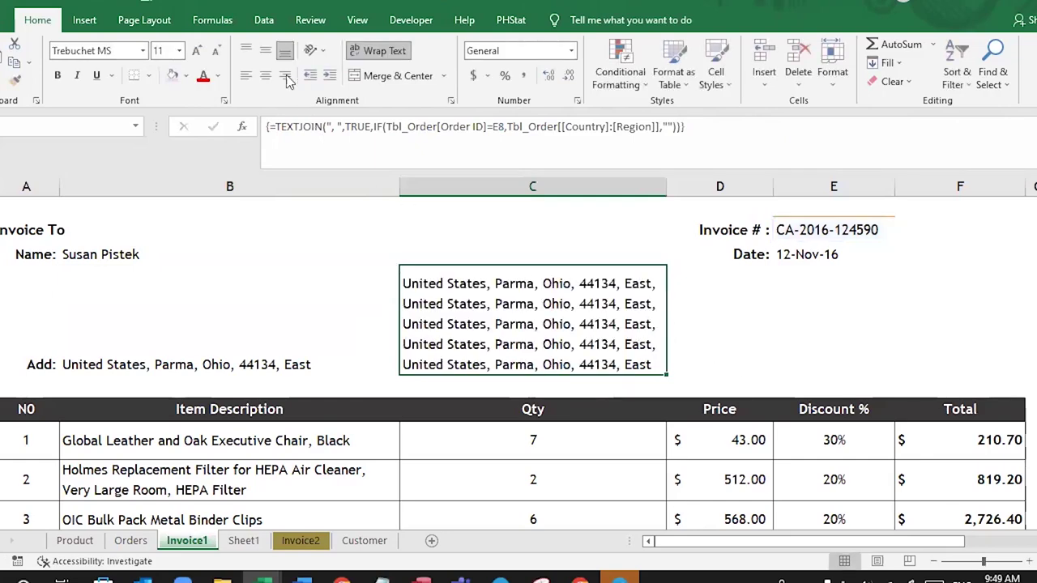
left_click_drag(8, 375, 8, 331)
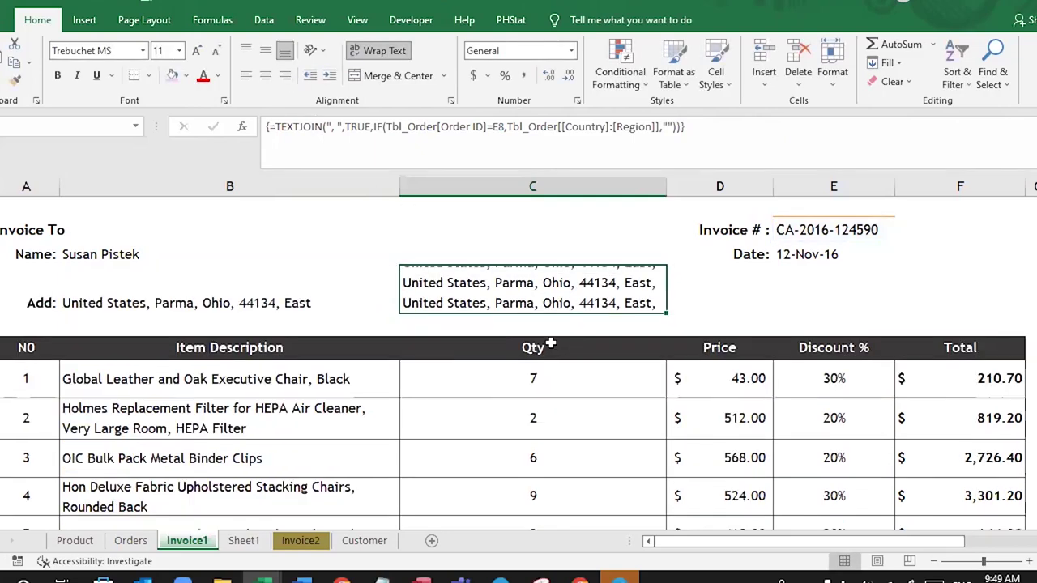
double_click(523, 281)
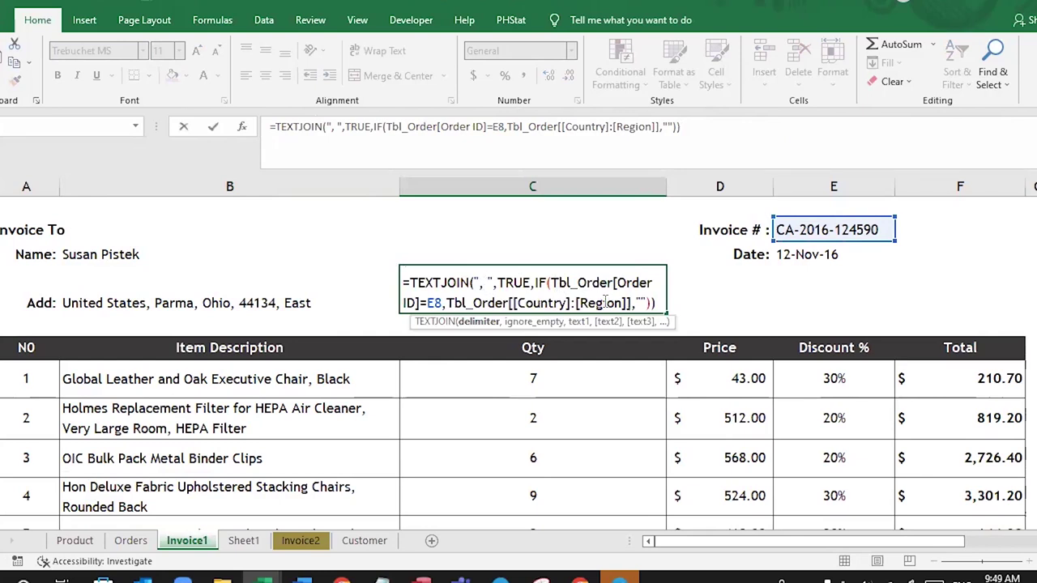
Step: Try inserting MATCH after IF( in the C8 formula, then discard that edit
left_click(552, 284)
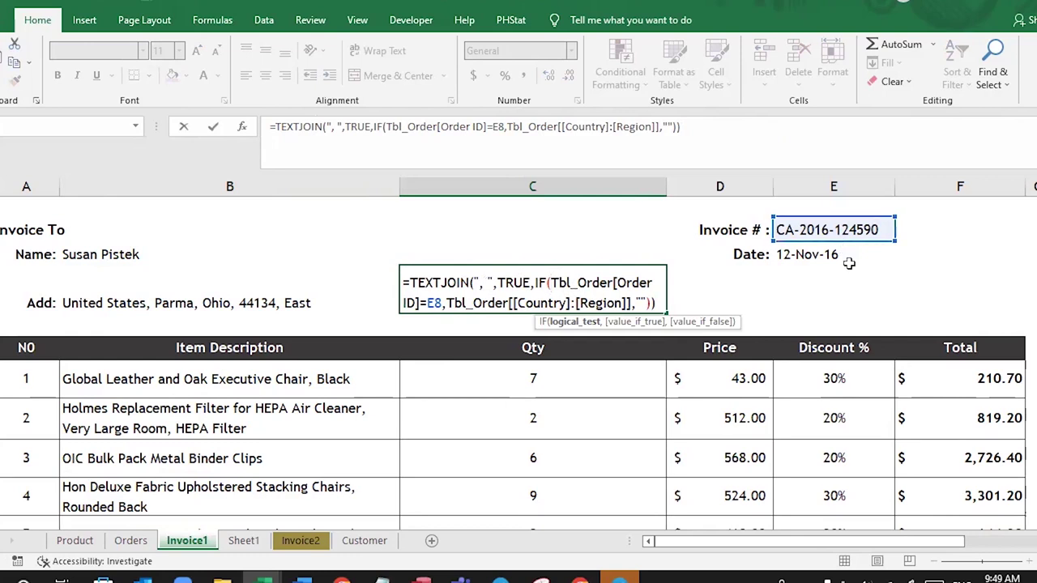
type("match")
key("Tab")
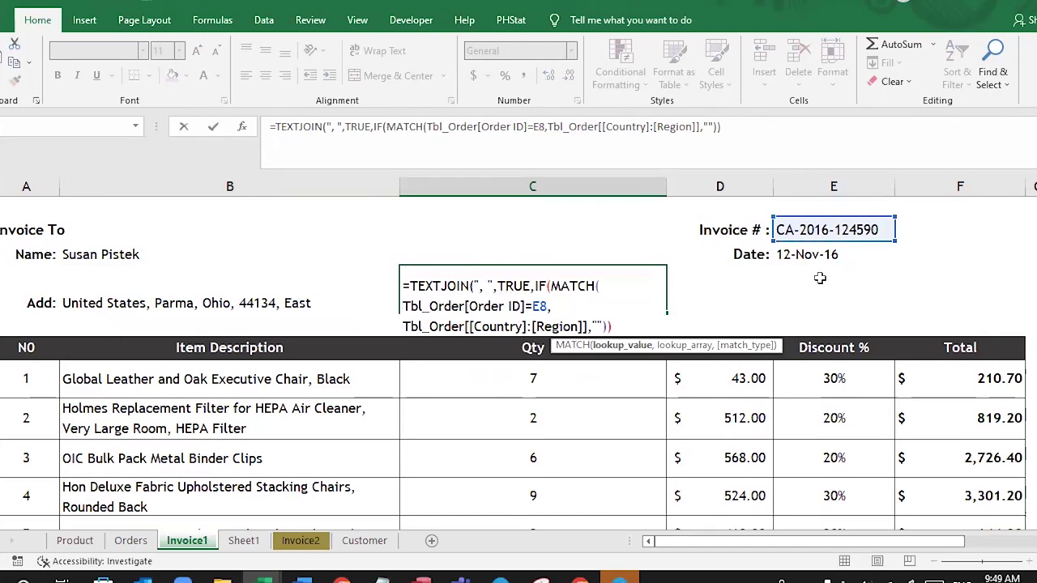
key("ctrl+shift+Return")
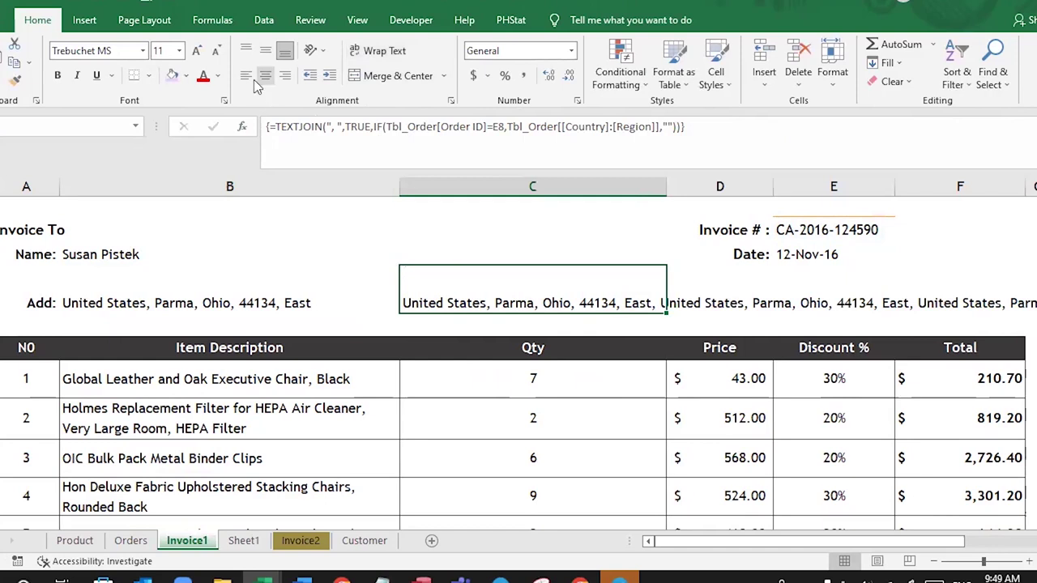
double_click(469, 285)
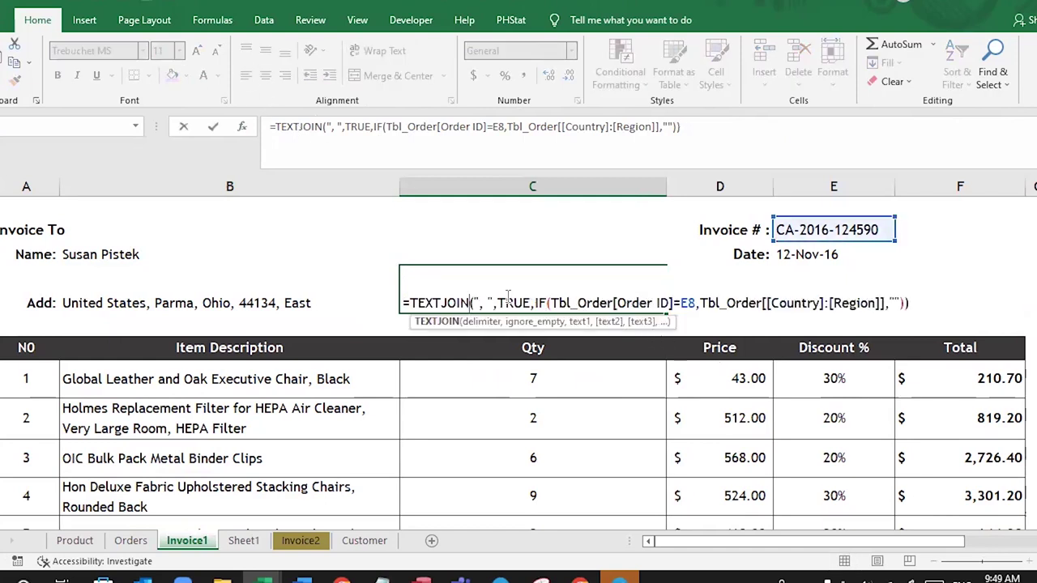
Step: Turn the IF test's left side into MATCH(E8,Tbl_Order[Order ID],0)
left_click(551, 303)
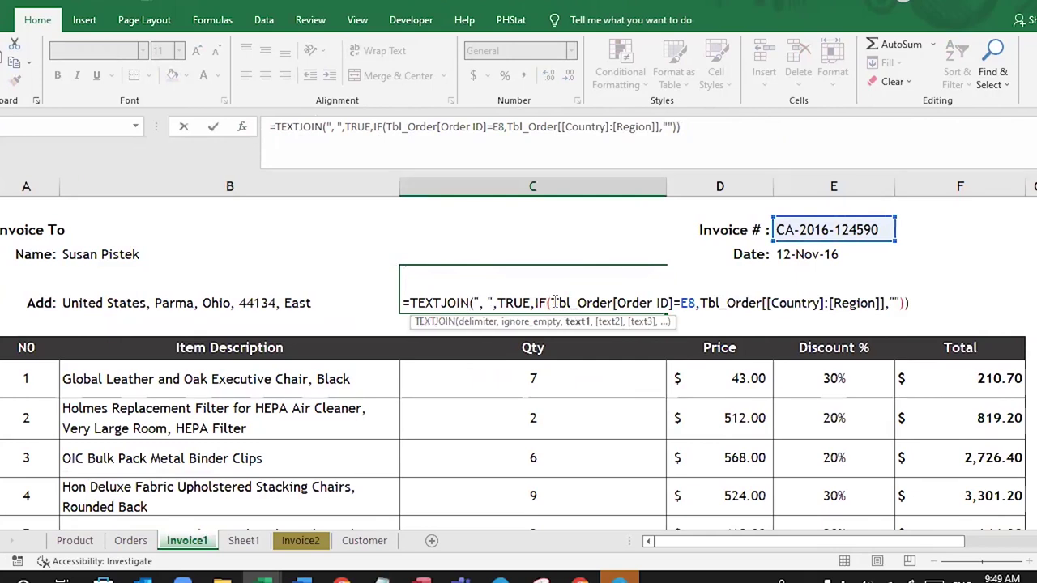
type("mat")
key("Tab")
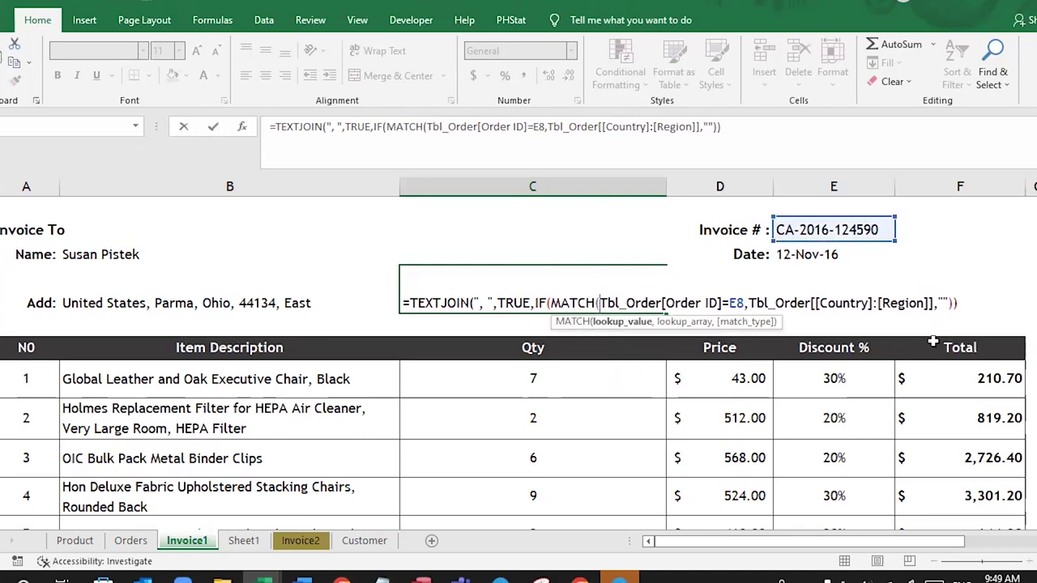
left_click(827, 230)
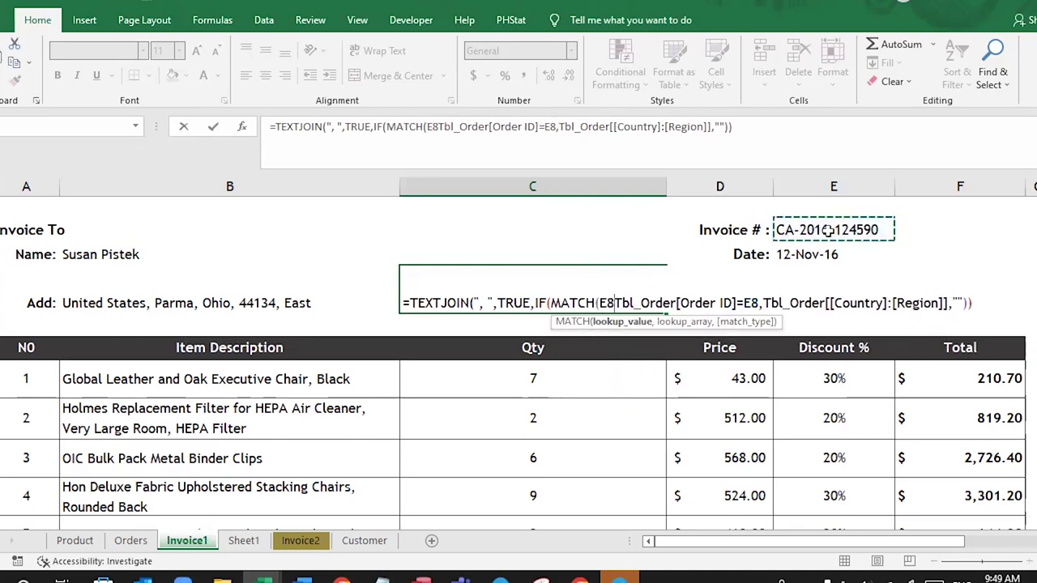
type(",")
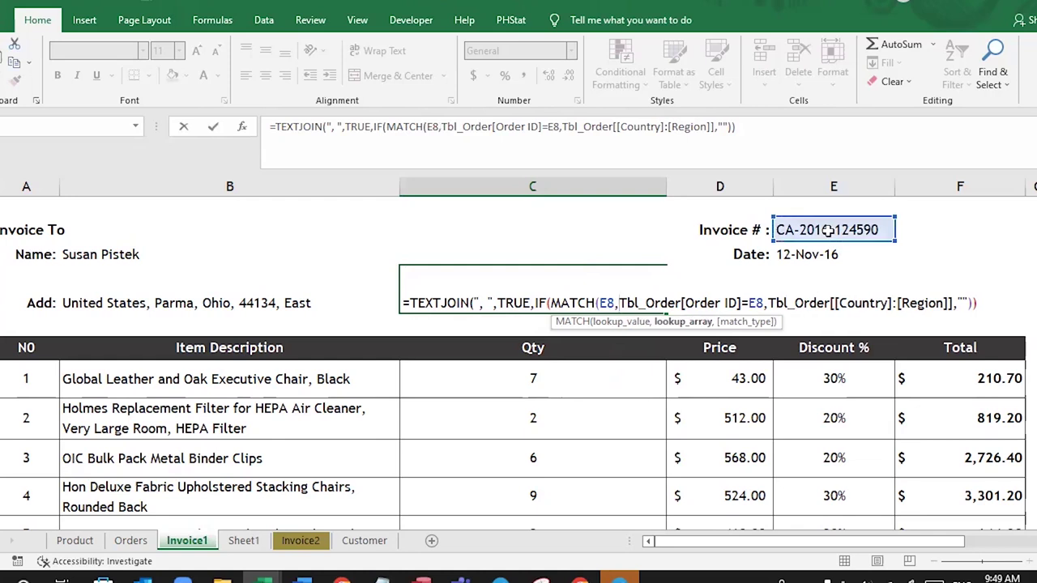
key("Right")
key("Right")
key("Right")
key("Right")
key("Right")
key("Right")
key("Right")
type(",")
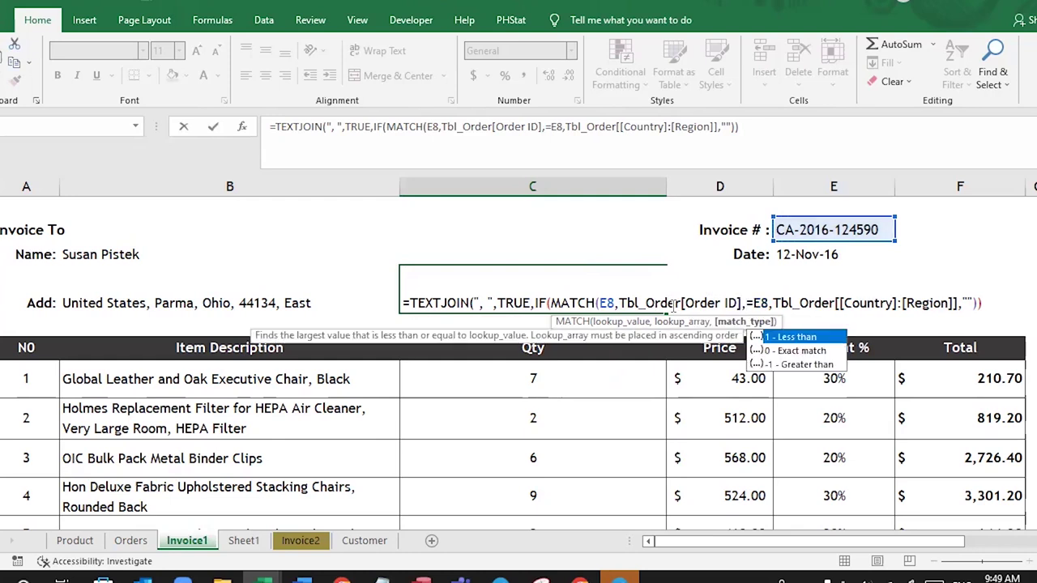
type("0")
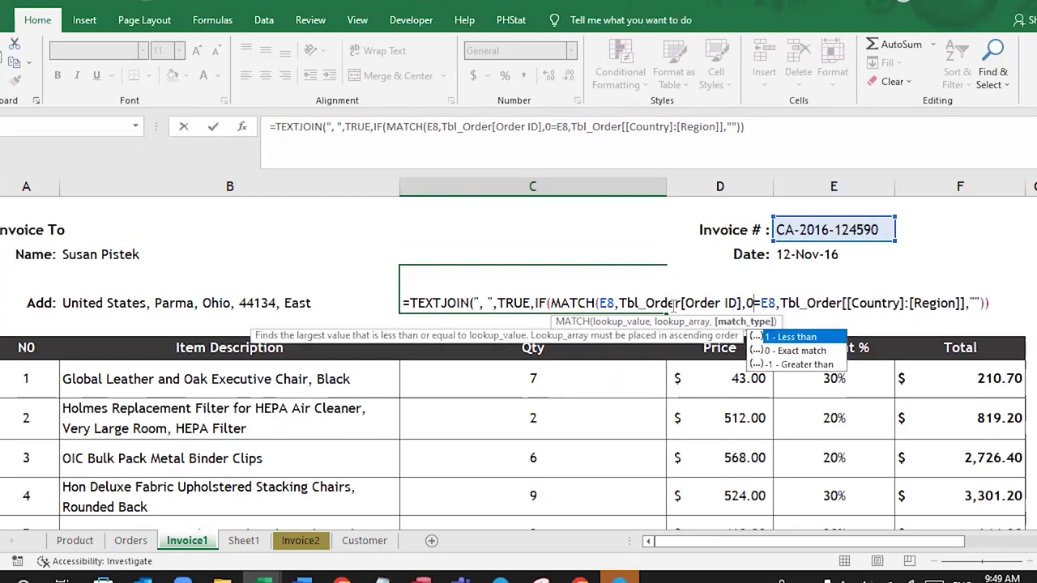
type(")")
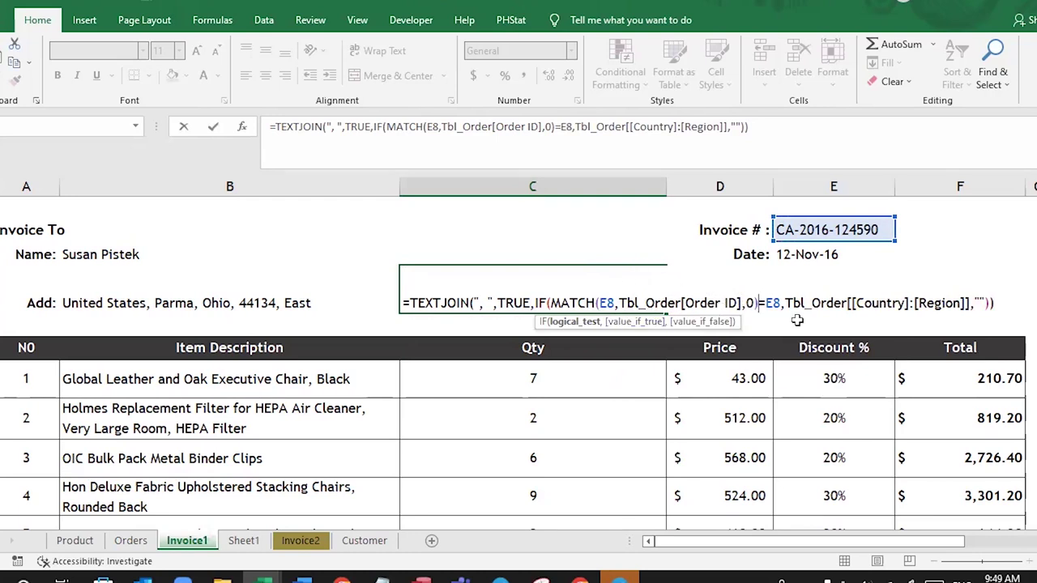
Step: Replace the old E8 comparison value with the start of a second MATCH
key("Right")
key("Right")
key("Right")
key("Delete")
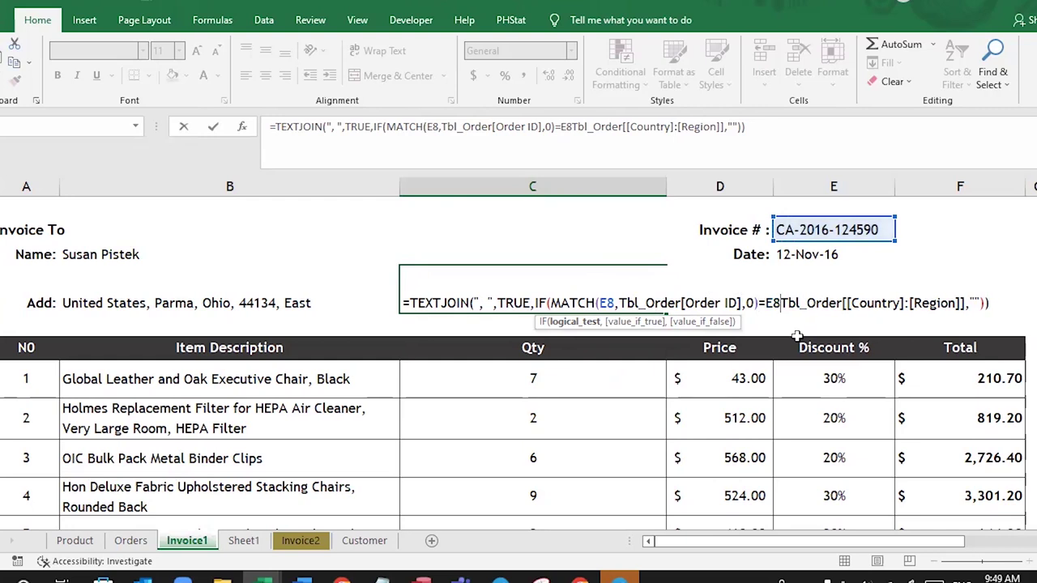
key("BackSpace")
key("BackSpace")
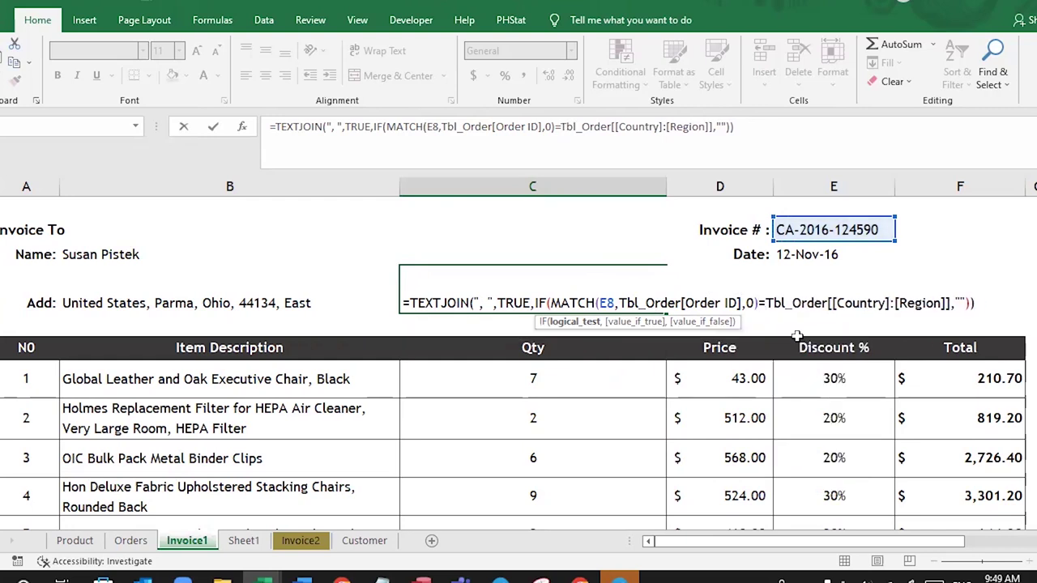
type("mat")
key("Tab")
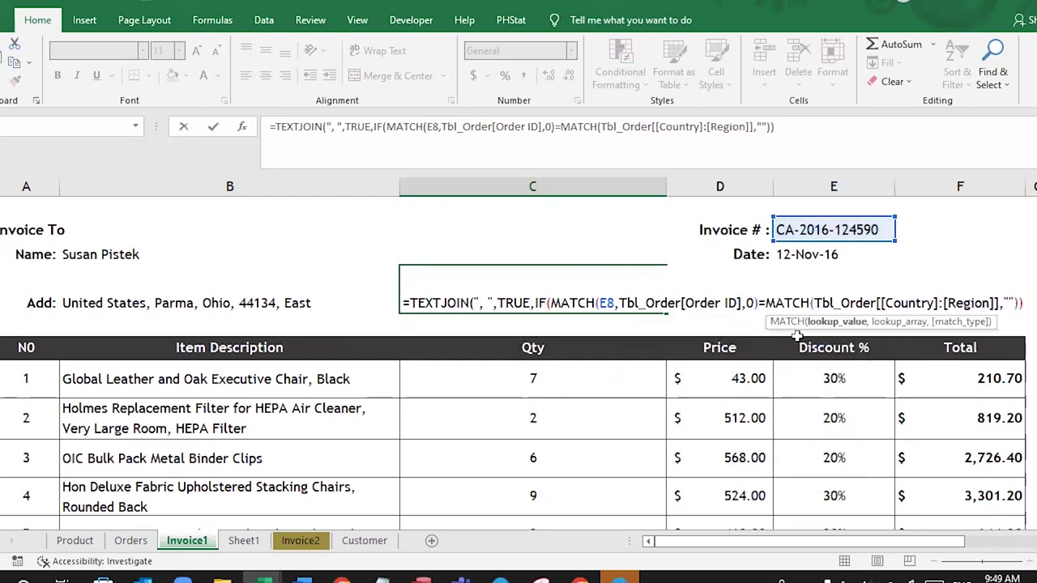
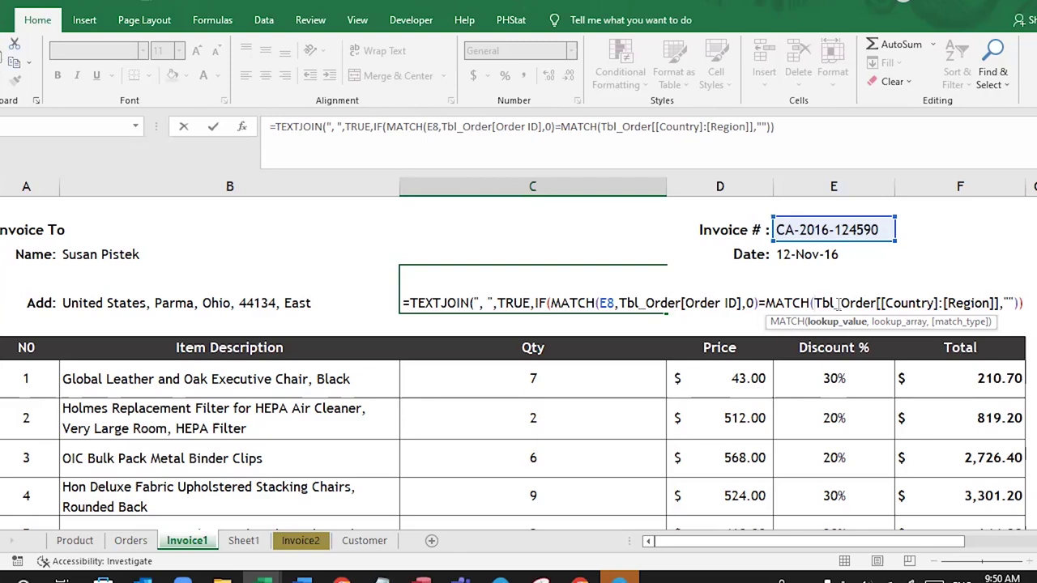
Step: Enter ROW(Tbl_Order[Order ID]) as the second MATCH's lookup value in the address formula
type("row")
key("Tab")
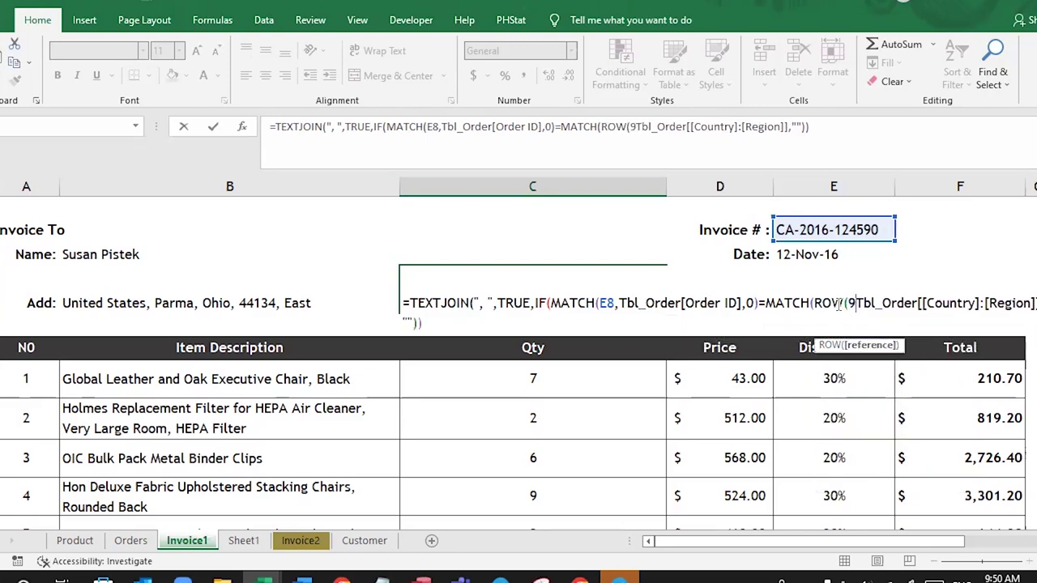
type("tbl")
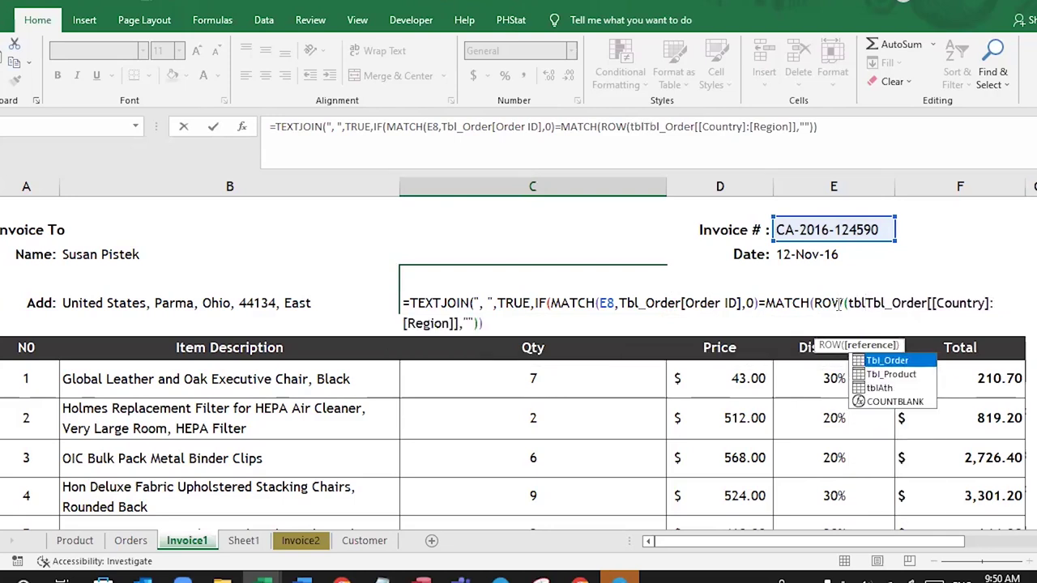
key("Tab")
type("[")
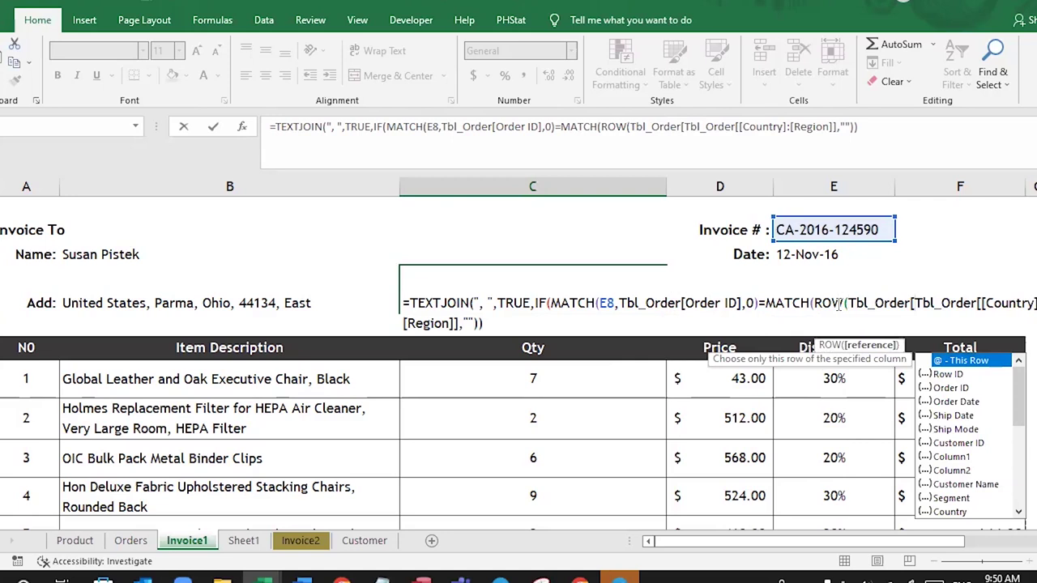
key("Down")
key("Down")
key("Tab")
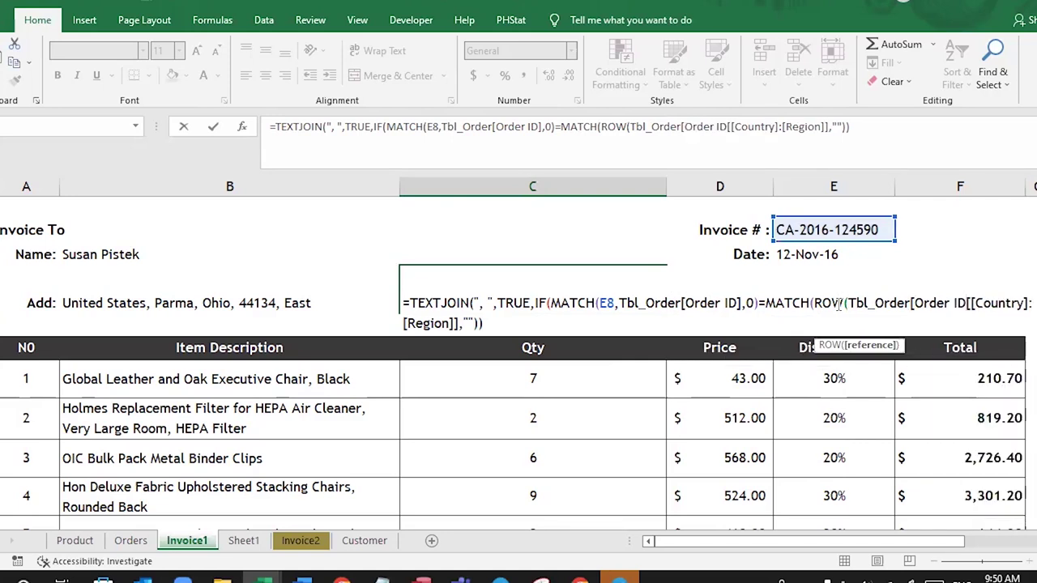
type("]")
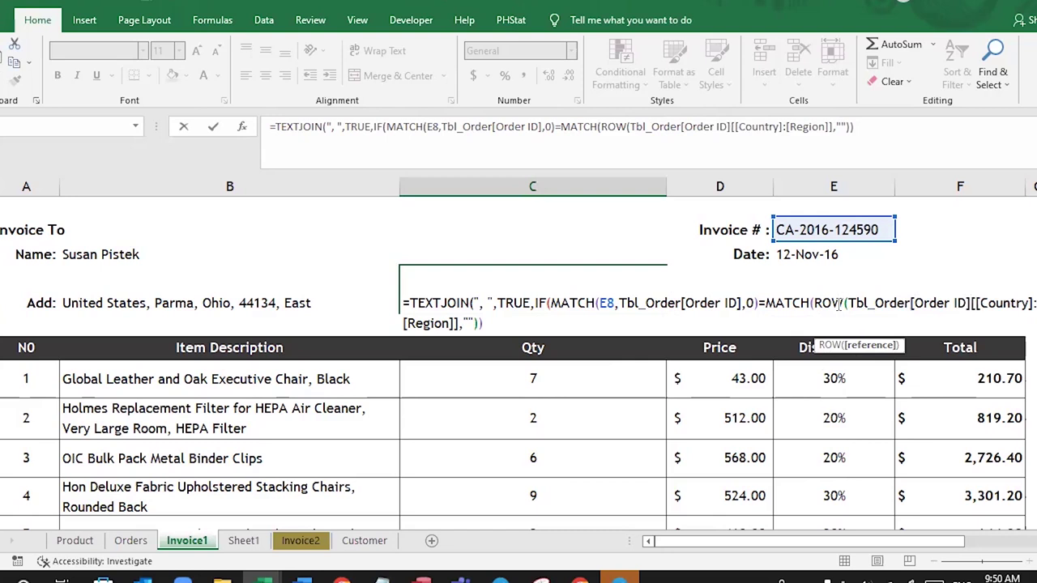
type(",")
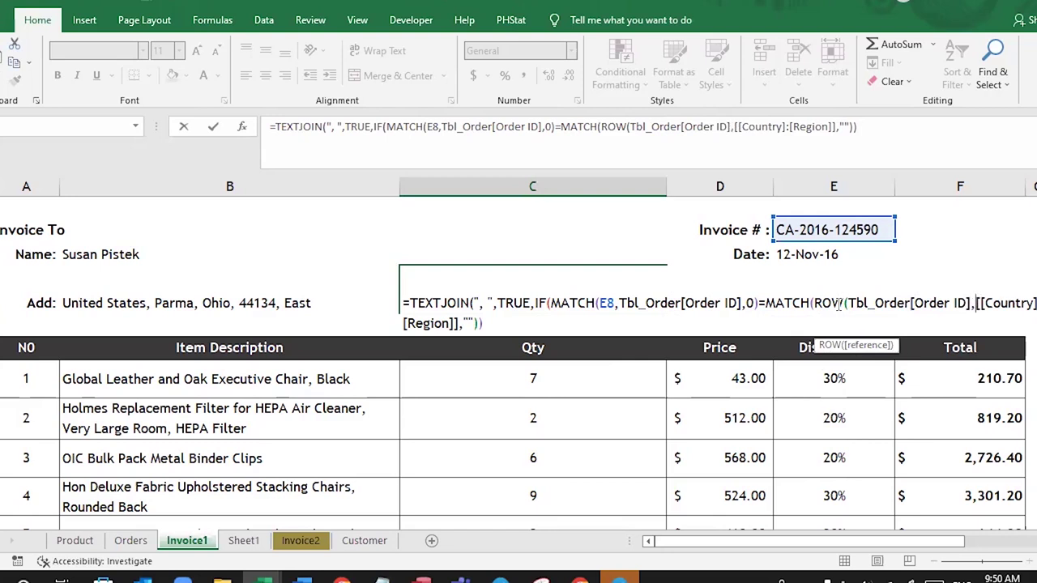
key("BackSpace")
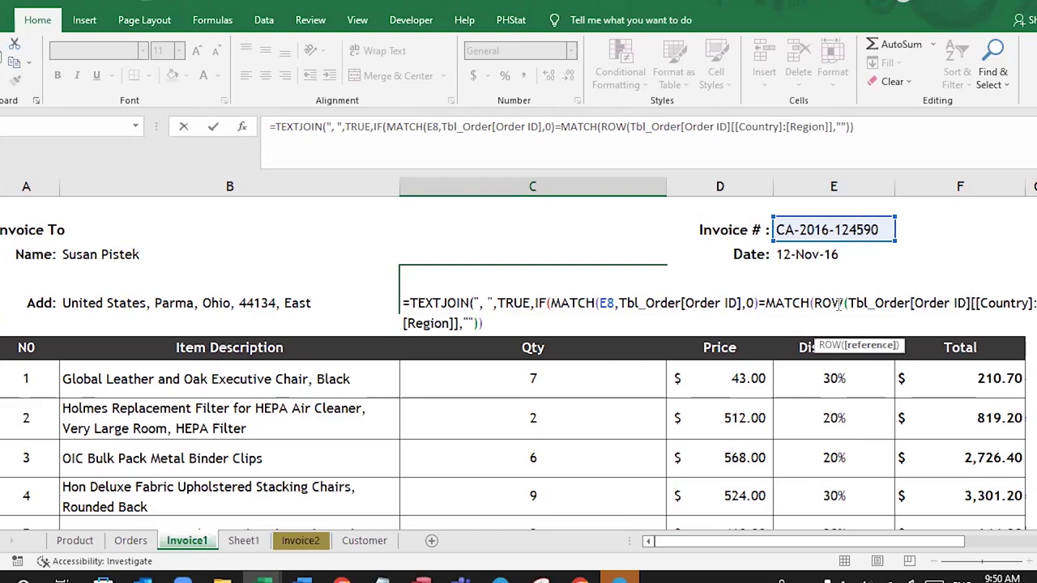
type(")")
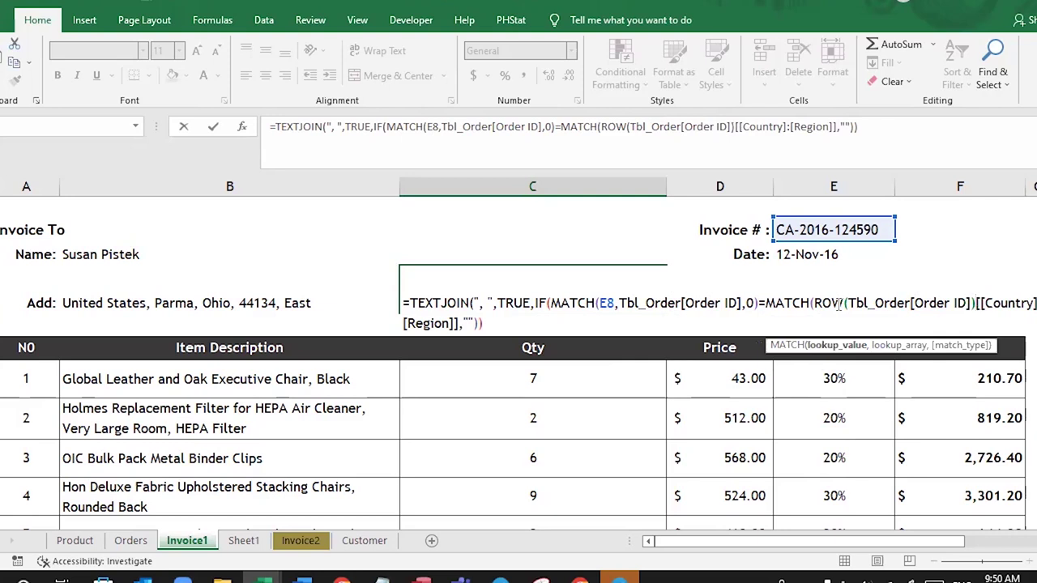
type(",")
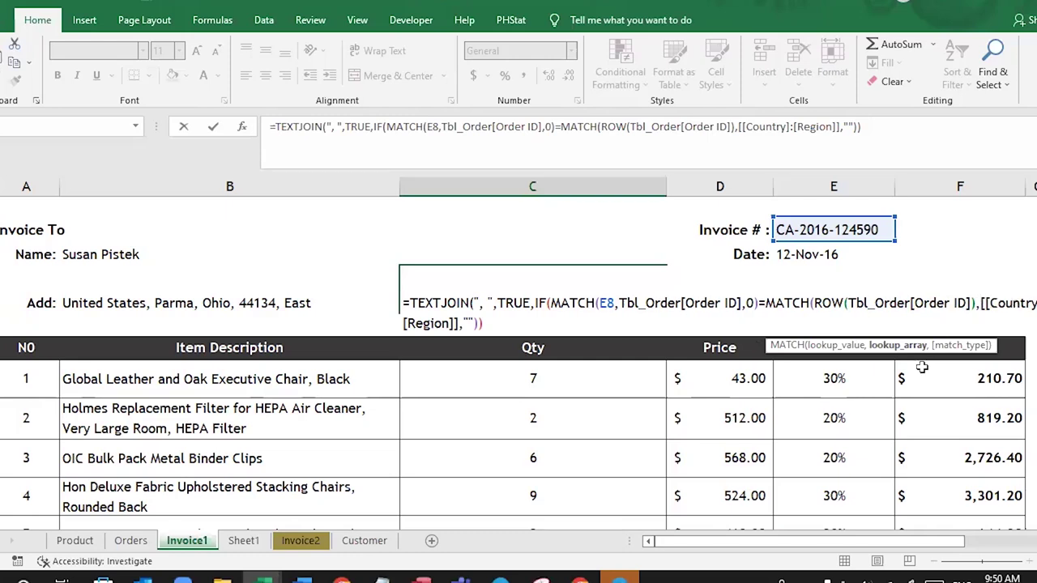
Step: Complete the MATCH as MATCH(ROW(Tbl_Order[Order ID]),ROW(Tbl_Order[Order ID]),0) and add the next argument separator
type("row")
key("Tab")
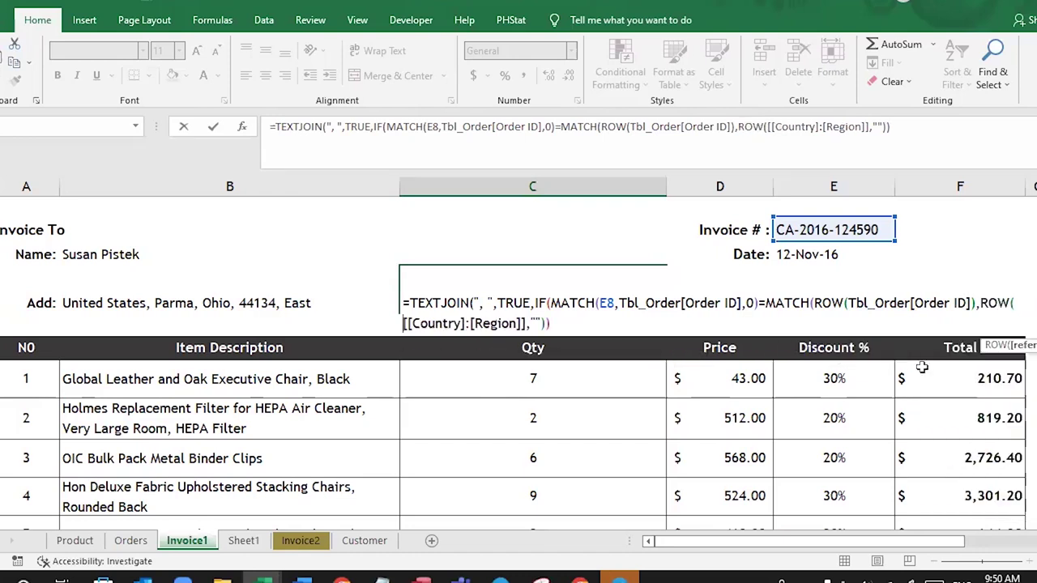
type("tbl")
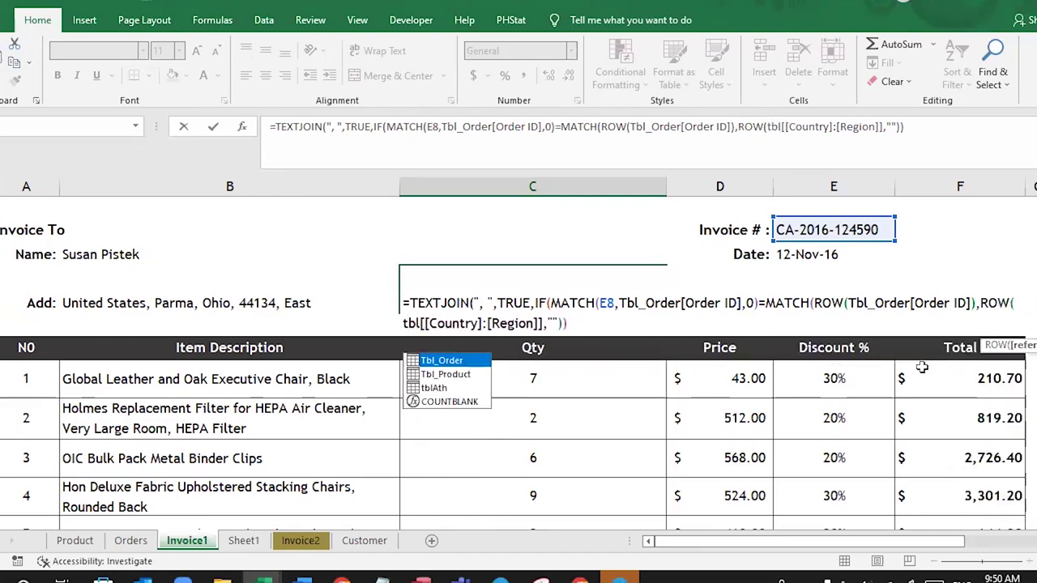
key("Tab")
type("[")
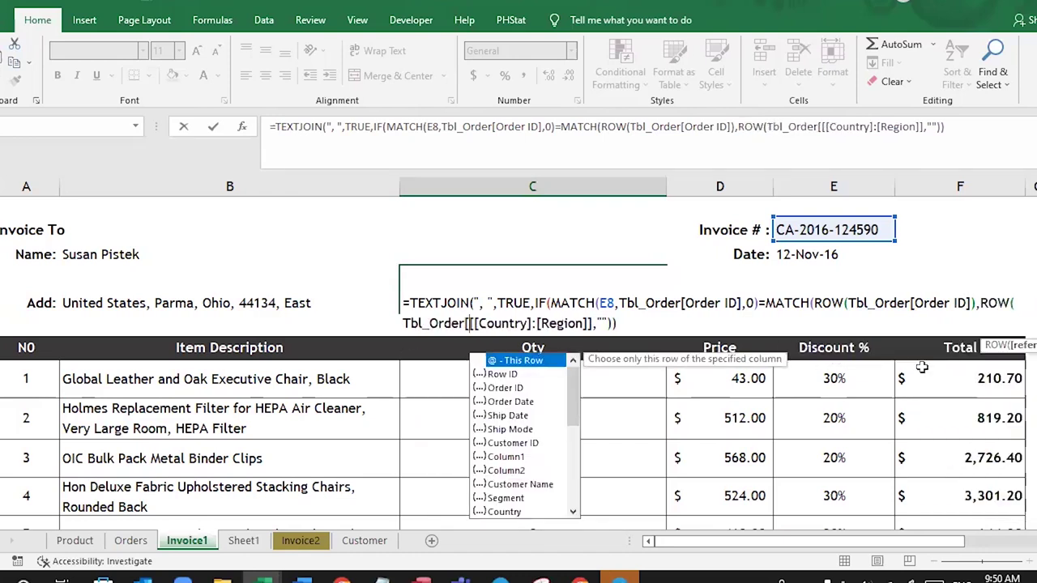
key("Down")
key("Down")
key("Tab")
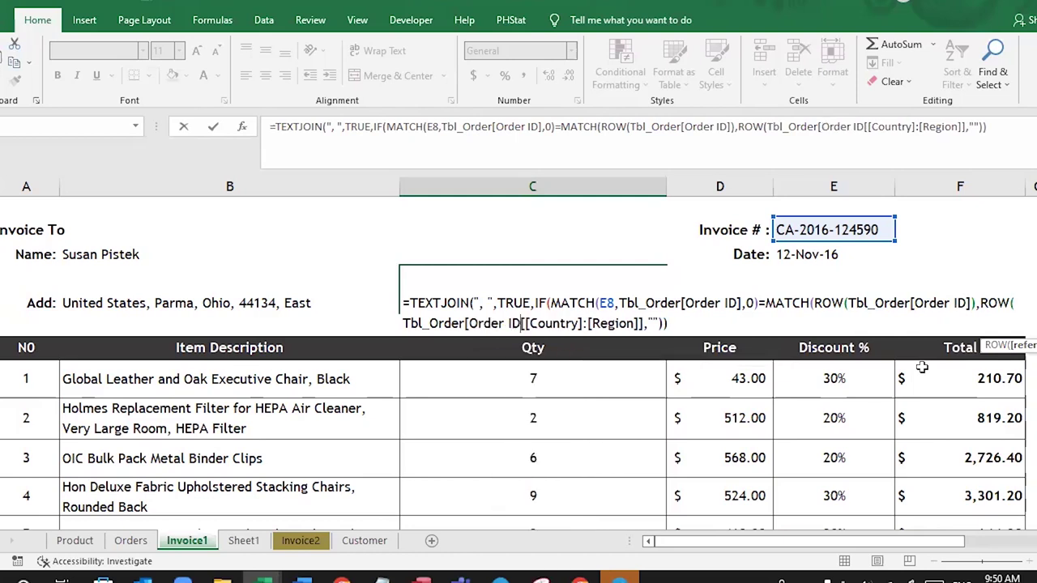
type("]")
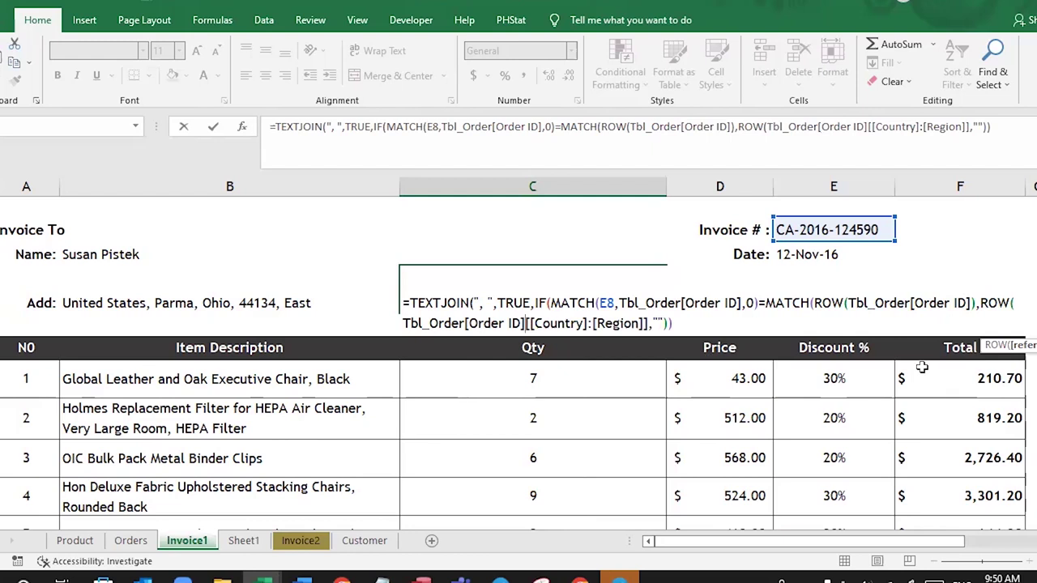
type(")")
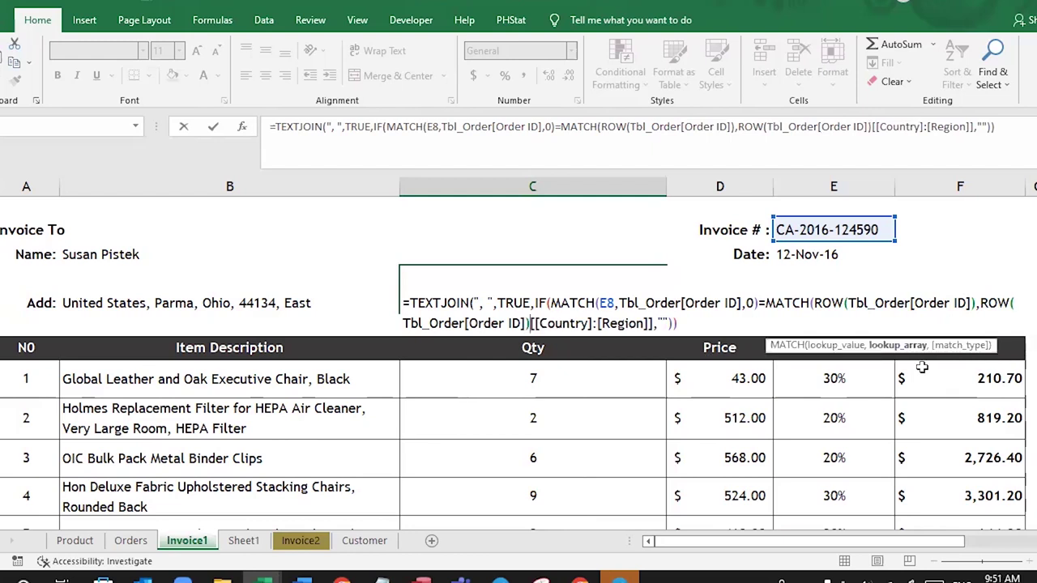
type(",")
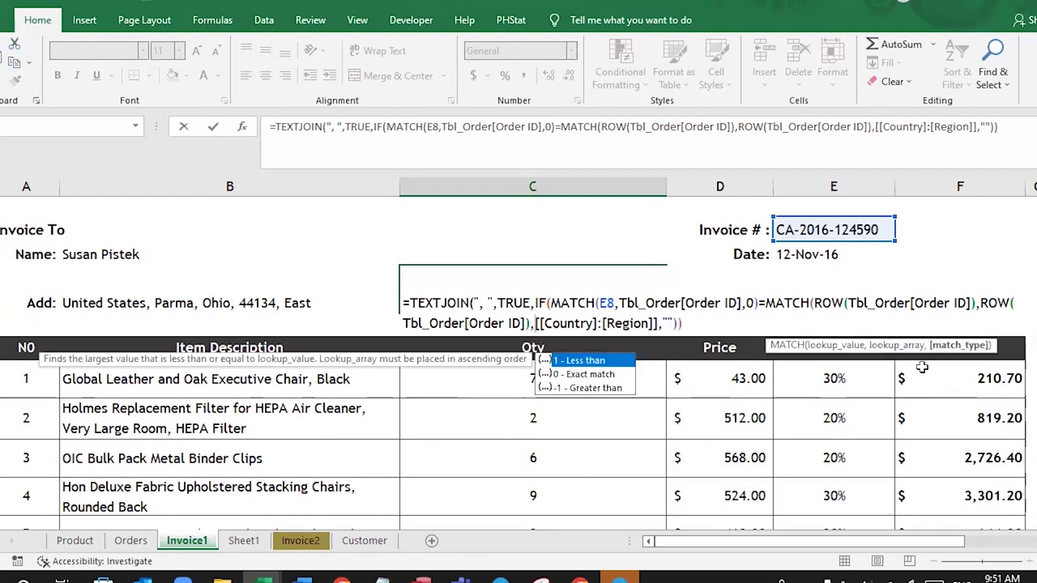
type("0")
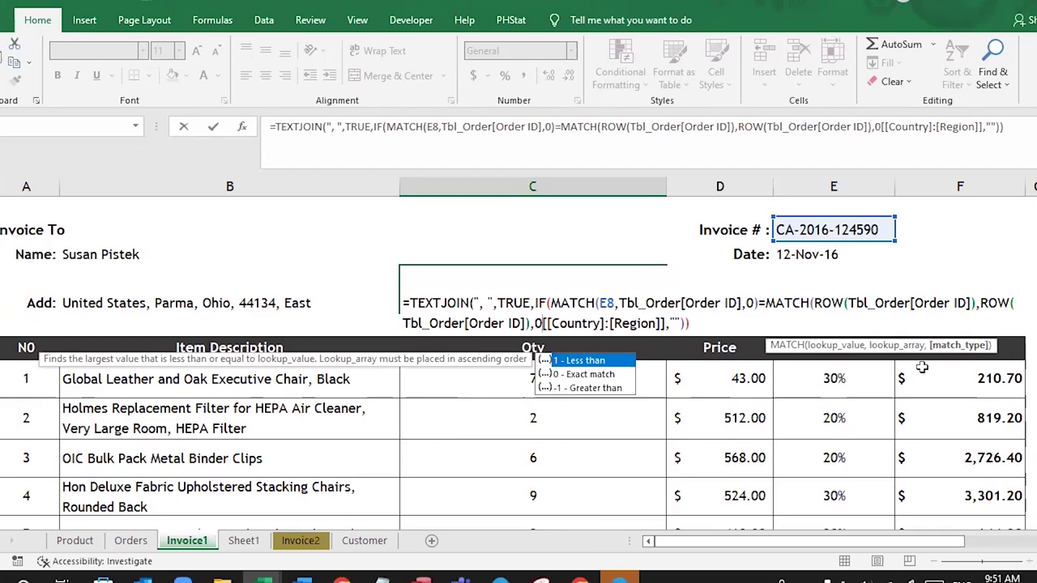
type(")")
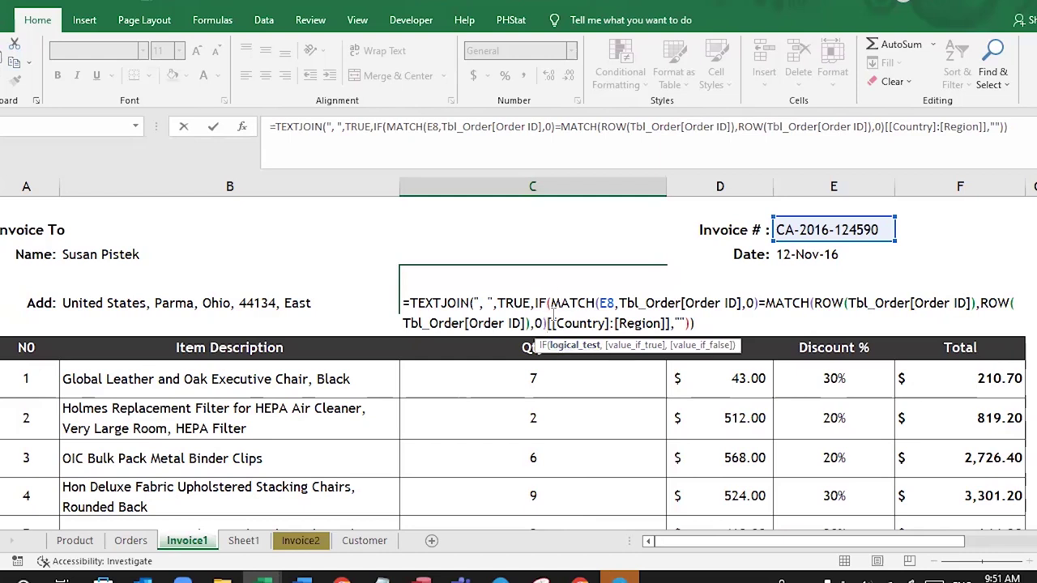
type(",")
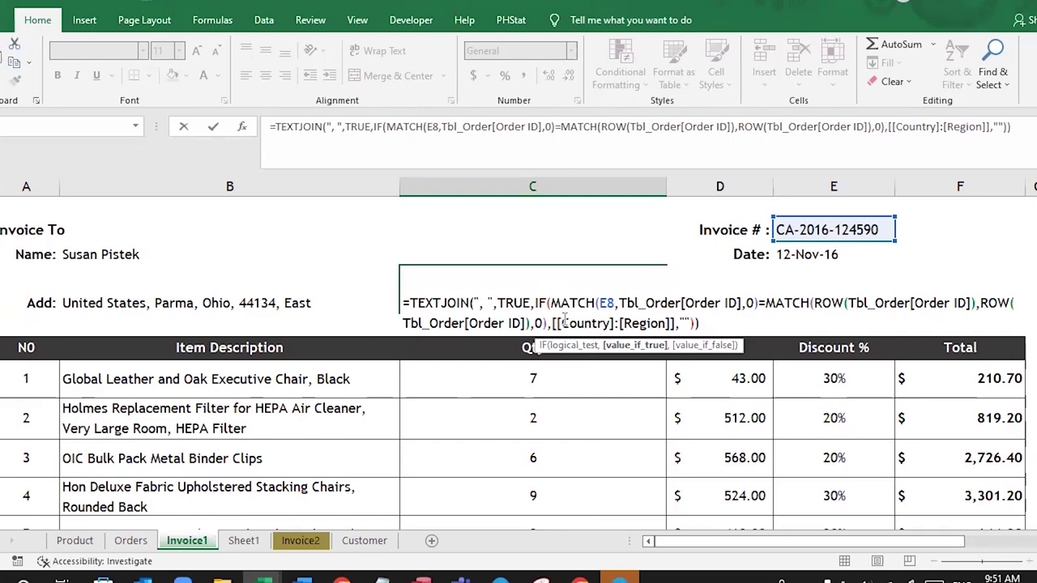
Step: Prefix the [[Country]:[Region]] column reference with the Tbl_Order table name
left_click_drag(560, 321, 606, 322)
left_click(605, 321)
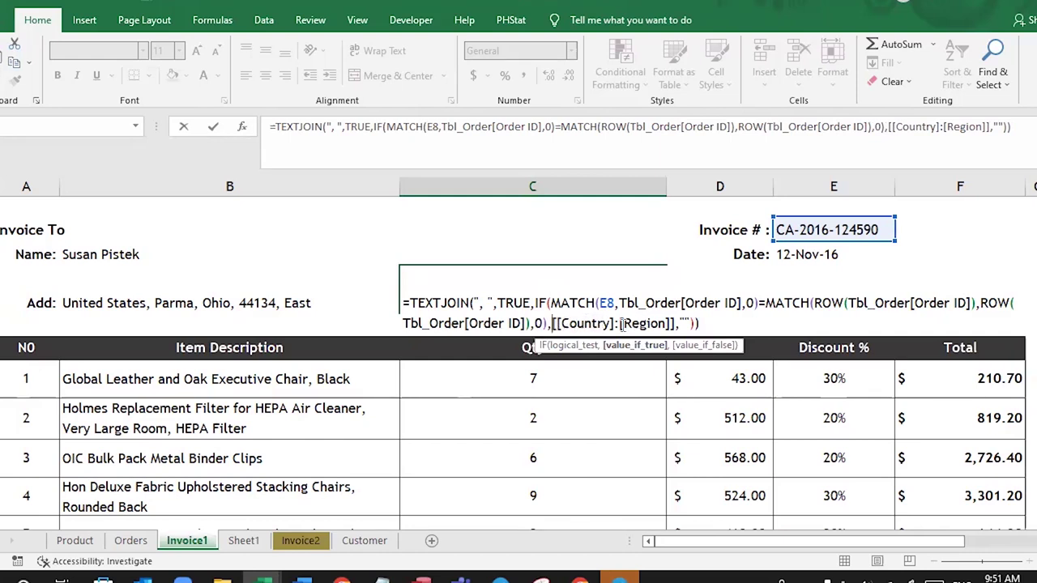
type("Tb")
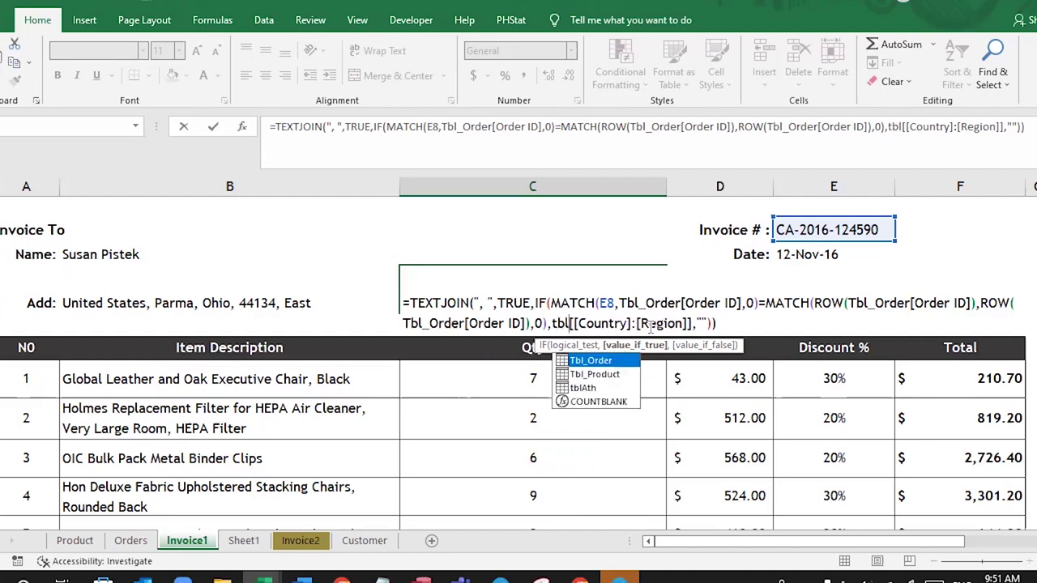
key("Tab")
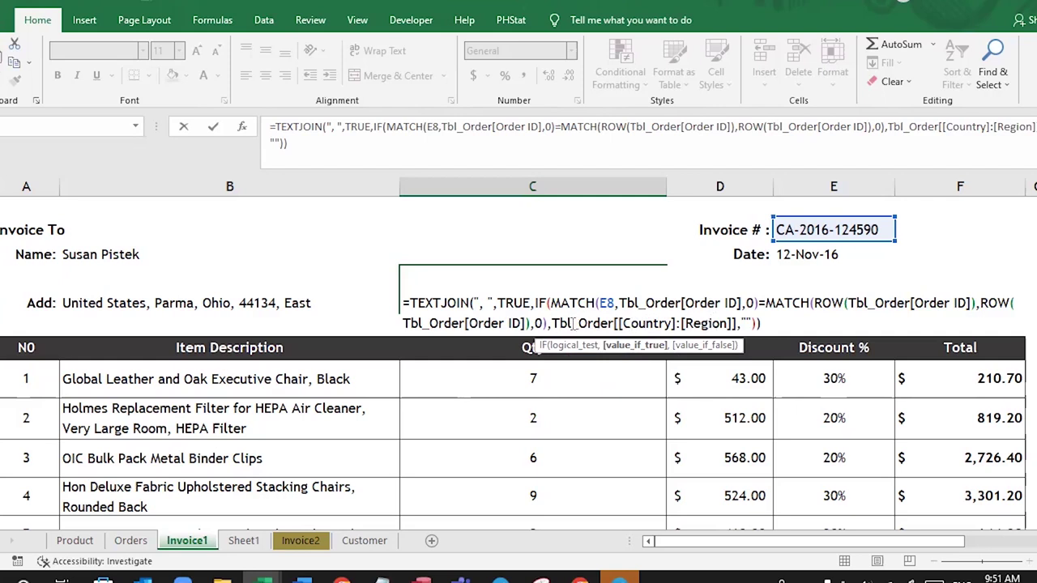
Step: Confirm the TEXTJOIN address formula as an array formula with Ctrl+Shift+Enter
left_click_drag(569, 322, 689, 323)
left_click(686, 323)
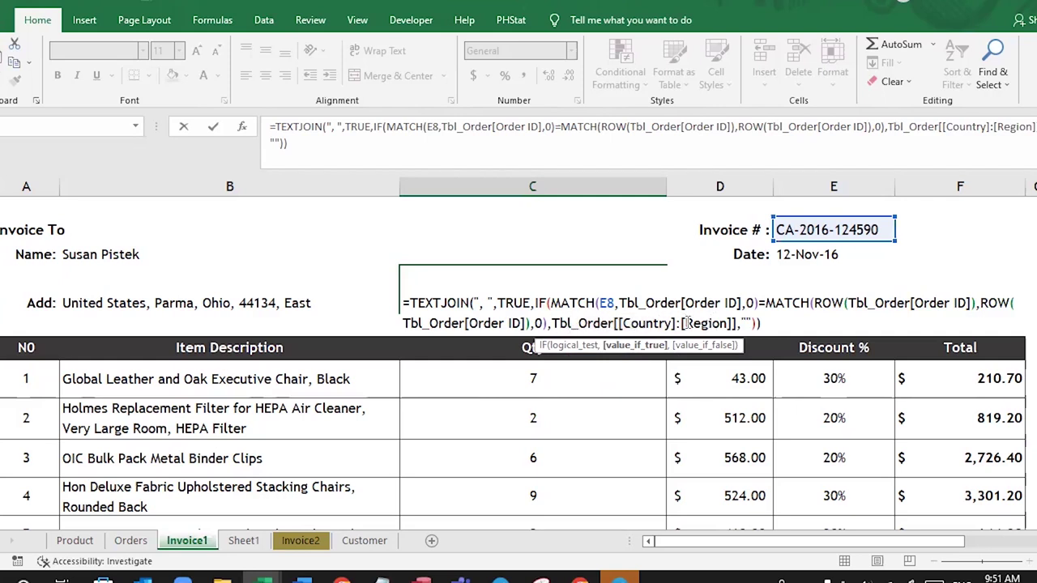
left_click(752, 322)
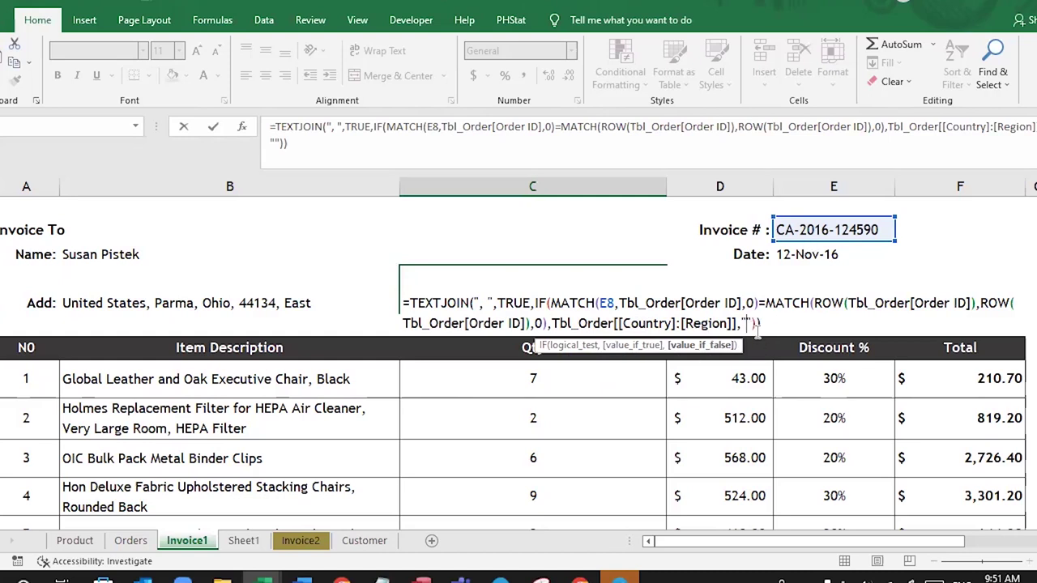
left_click(763, 324)
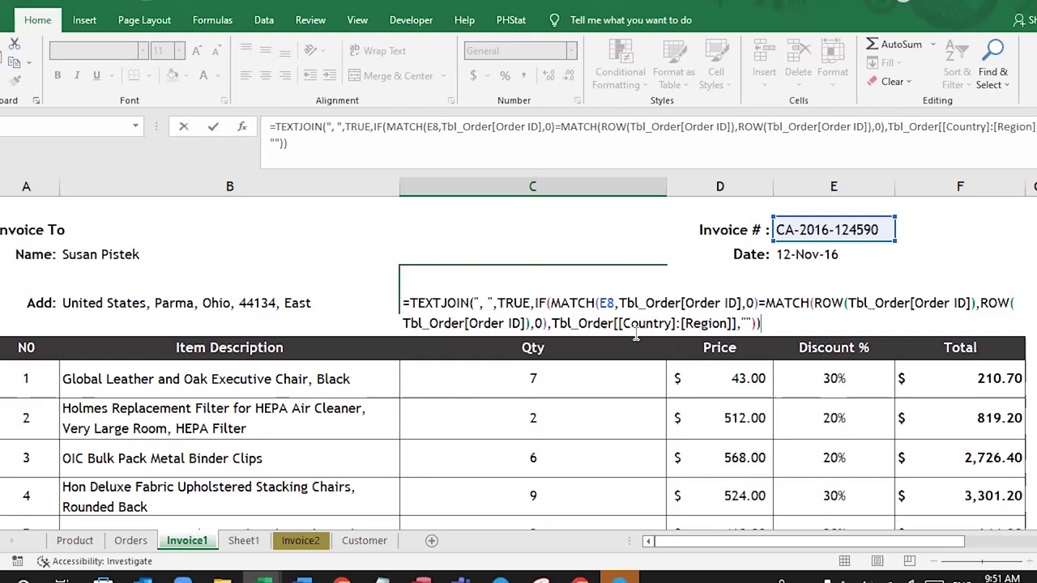
key("ctrl+shift+Return")
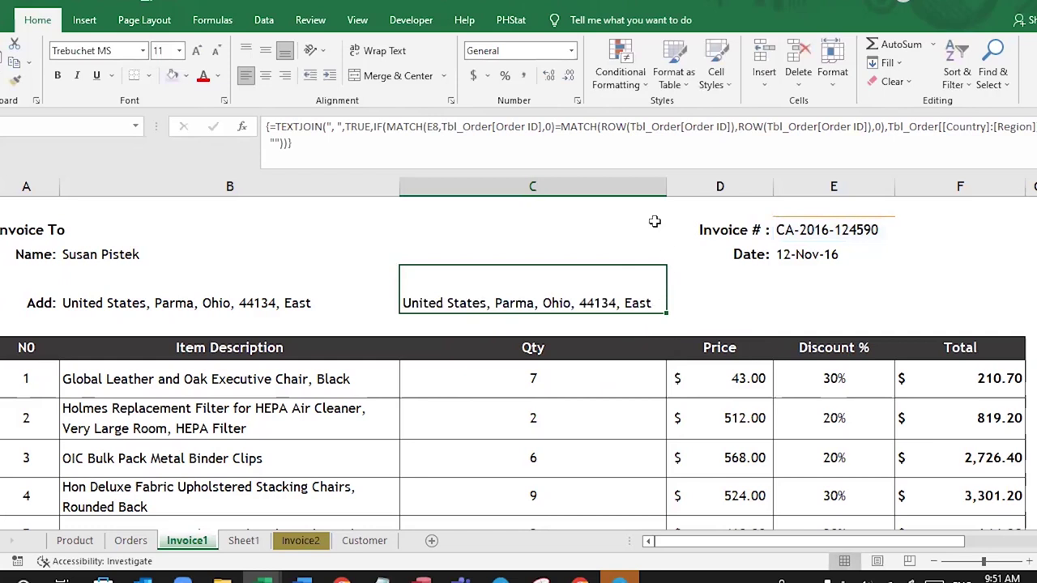
Step: Resize column C and shorten the address row to fit the joined address
left_click_drag(667, 188, 700, 188)
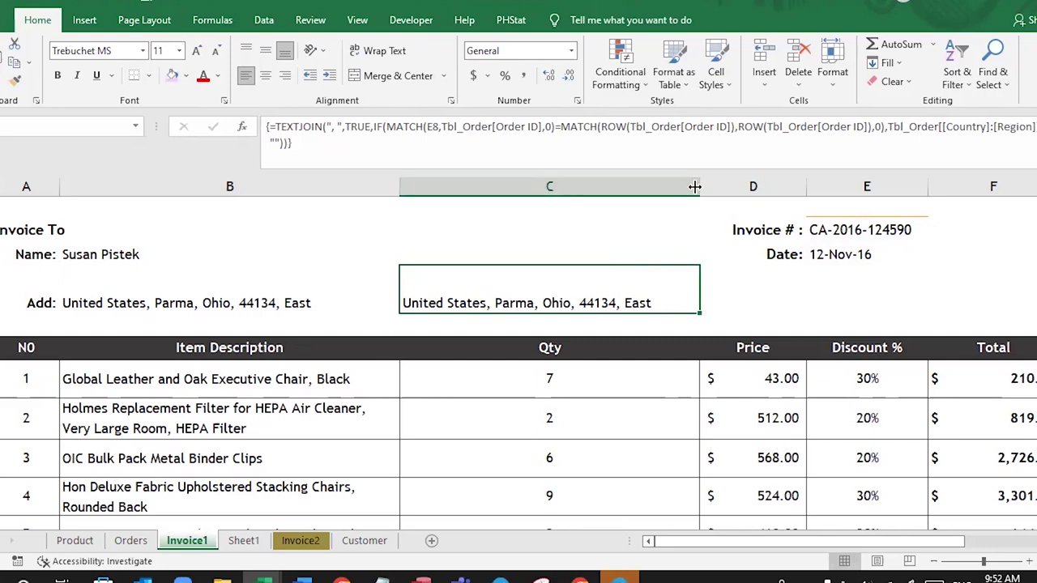
left_click_drag(694, 186, 603, 187)
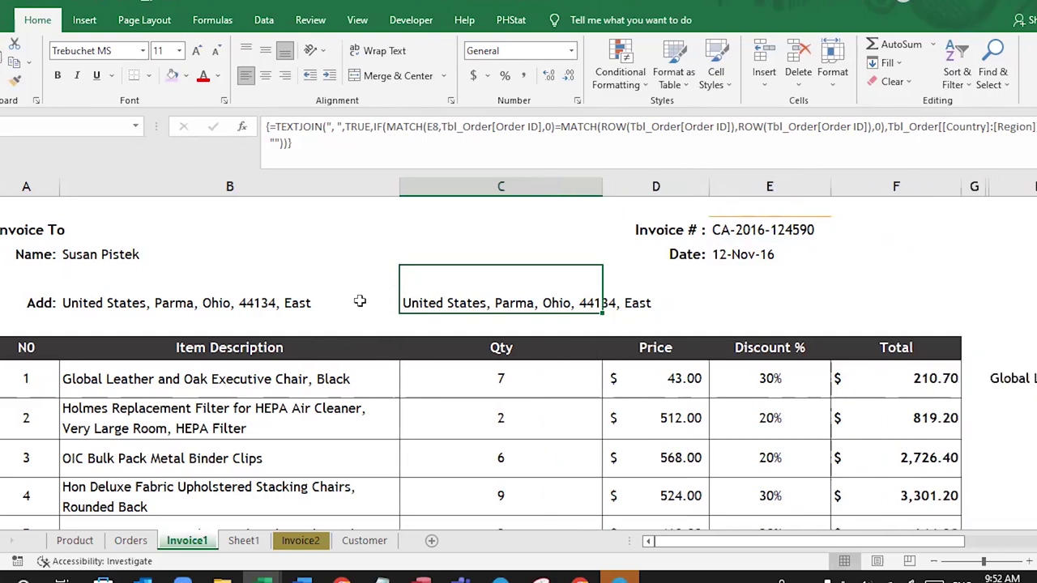
left_click_drag(1, 314, 2, 295)
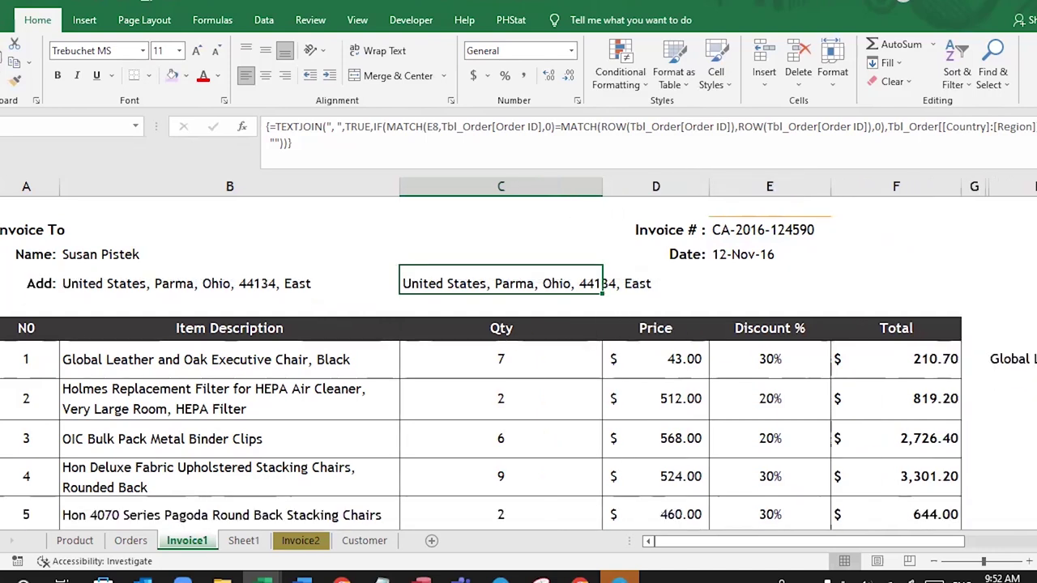
left_click_drag(1, 298, 1, 295)
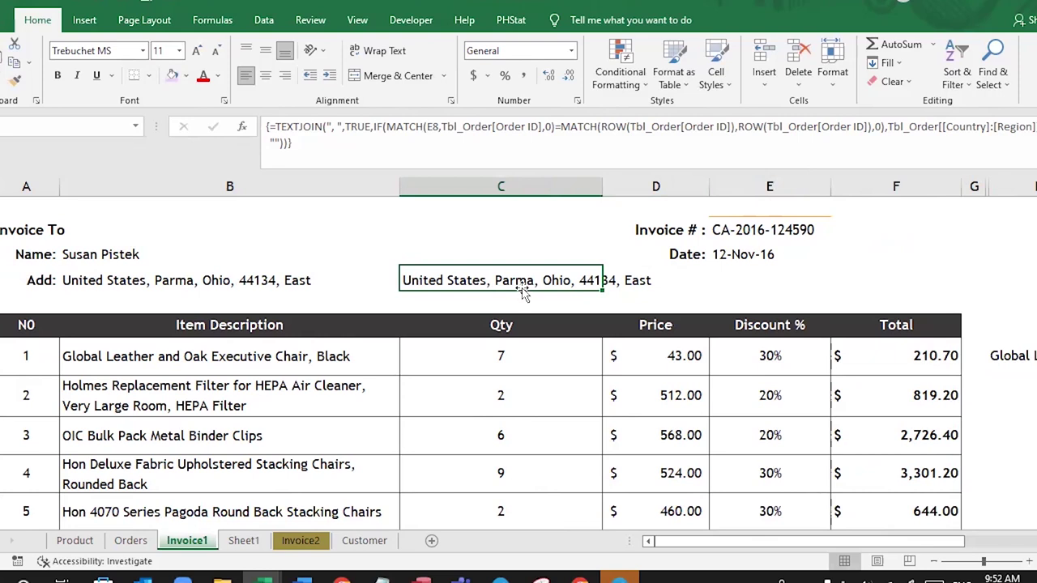
left_click_drag(602, 186, 491, 209)
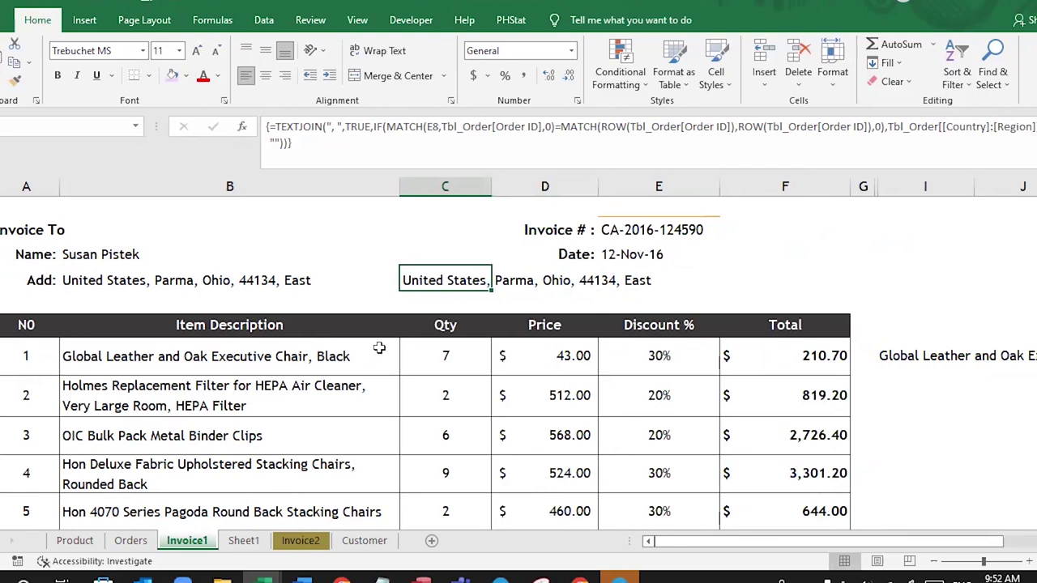
Step: Clear the trial TEXTJOIN results from C8 and column I, keeping the Add cell
left_click(277, 276)
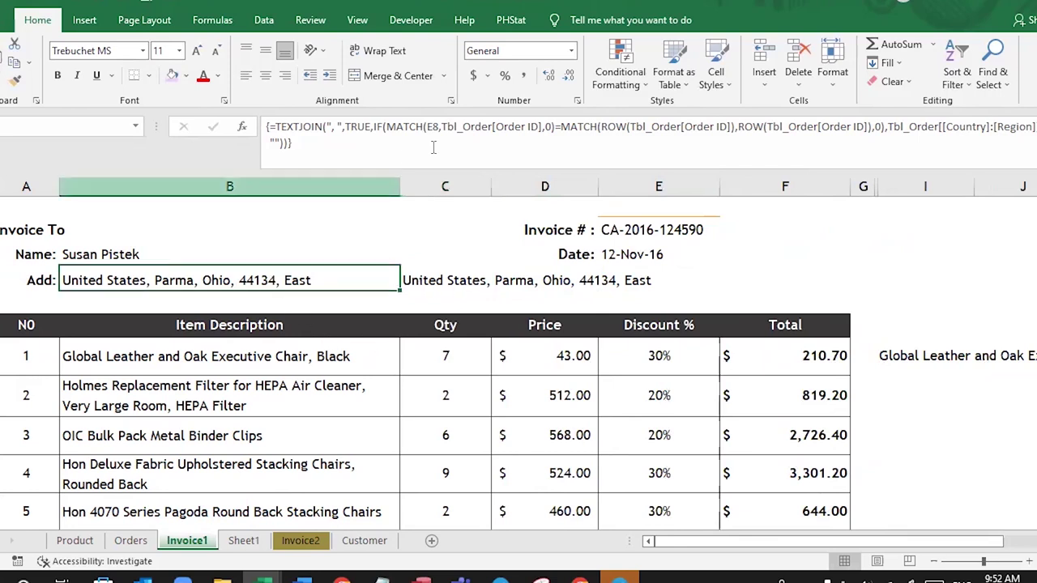
left_click(466, 281)
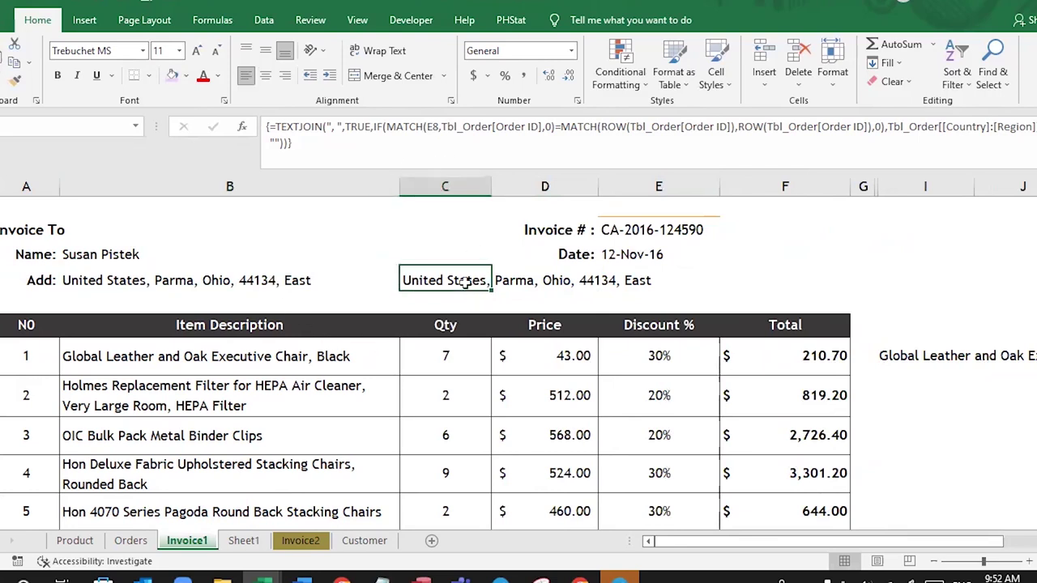
key("Delete")
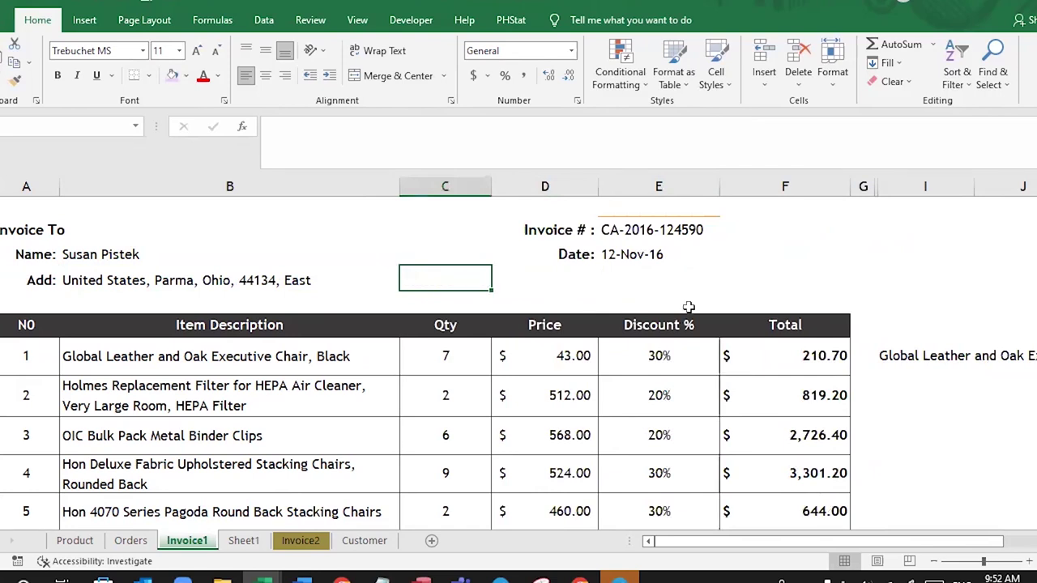
left_click(913, 349)
key("Delete")
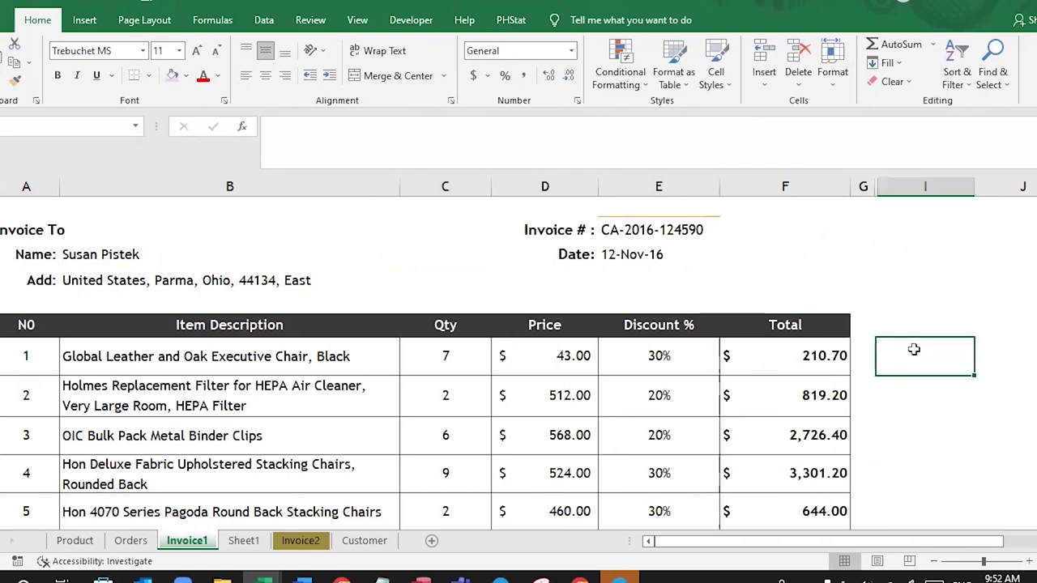
Step: Restore column C's width, save, rename Sheet1 to TextJoin, and move it before Invoice1
left_click_drag(492, 190, 462, 190)
key("ctrl+s")
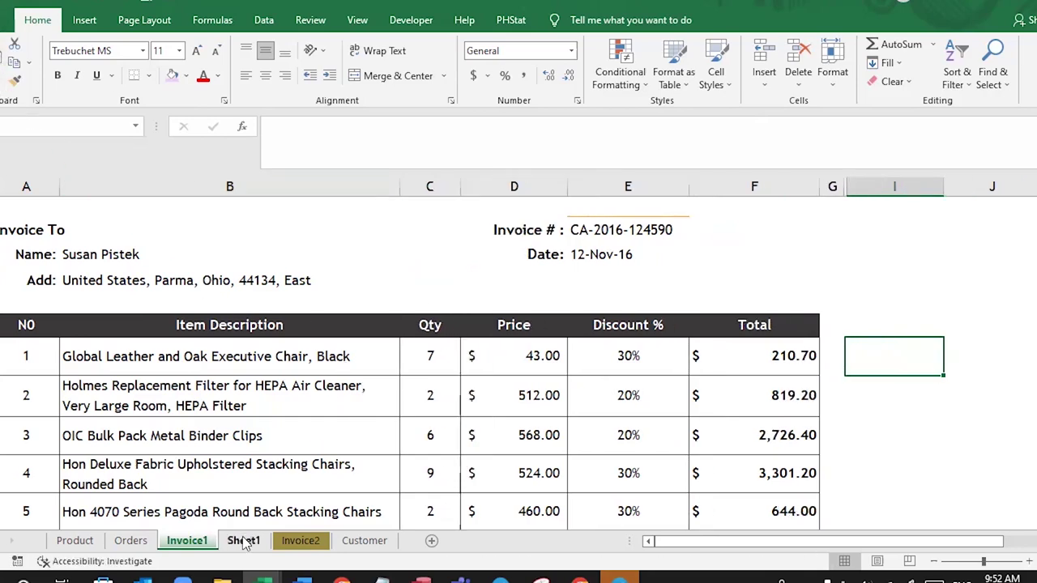
left_click(245, 541)
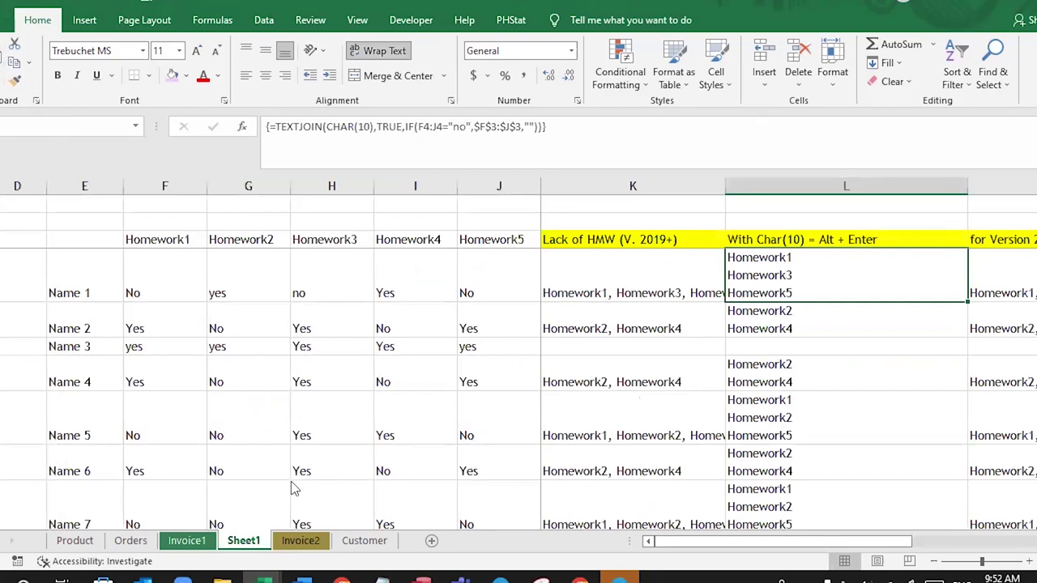
right_click(247, 541)
left_click(304, 386)
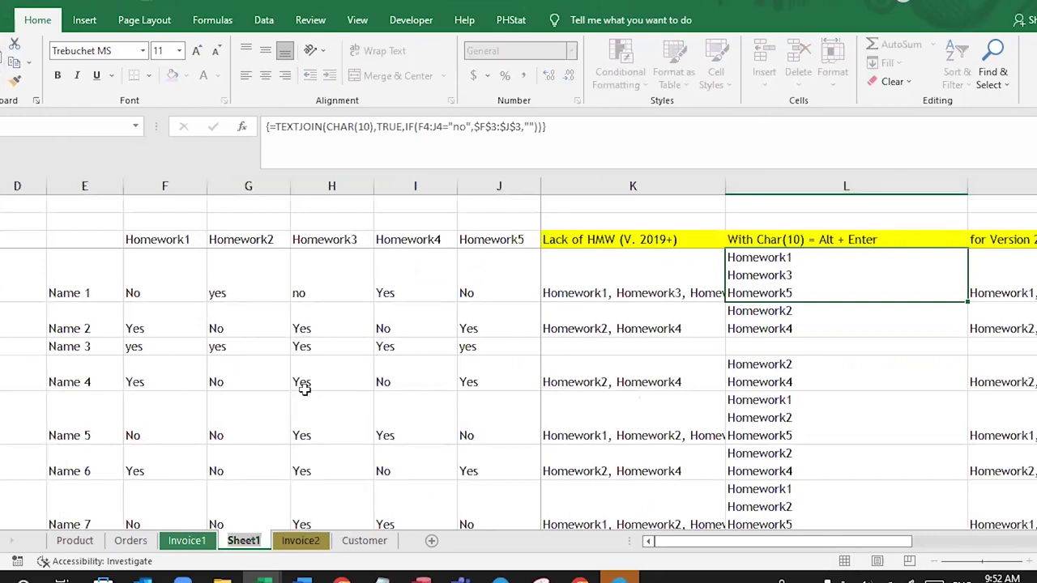
type("Example")
key("BackSpace")
key("BackSpace")
key("BackSpace")
type("TextJoint")
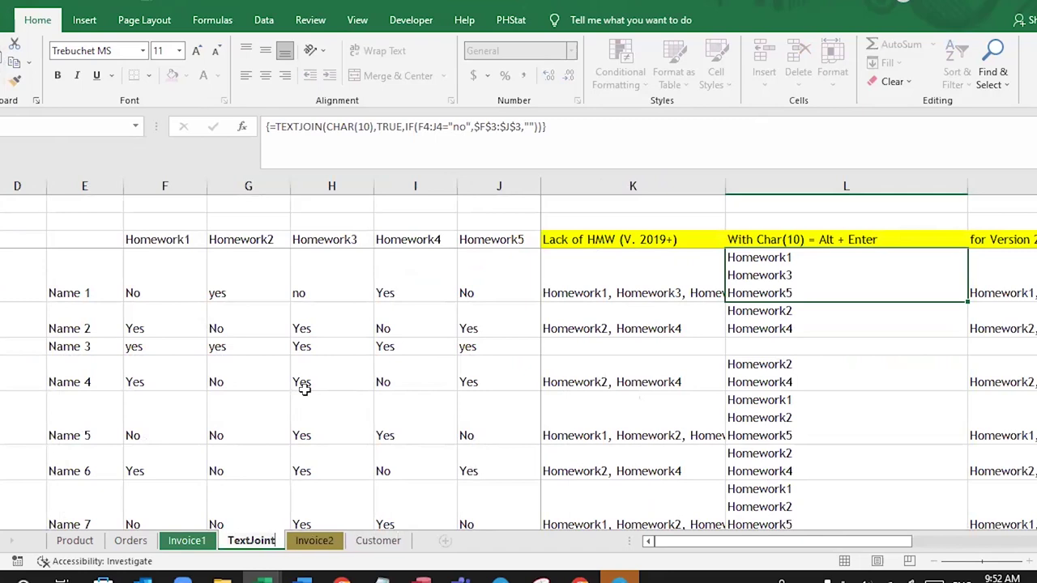
key("BackSpace")
key("Return")
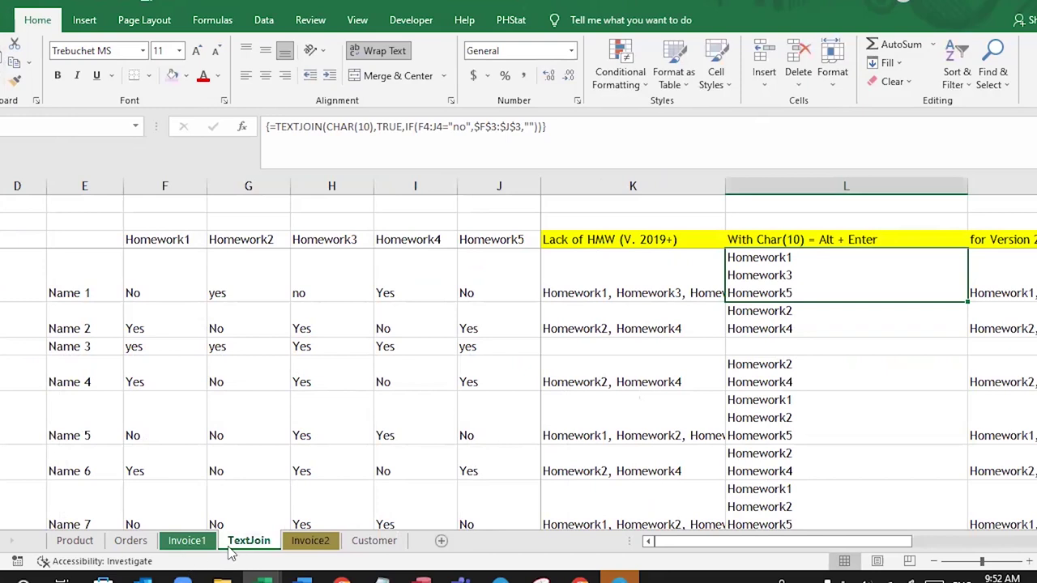
left_click_drag(172, 545, 173, 544)
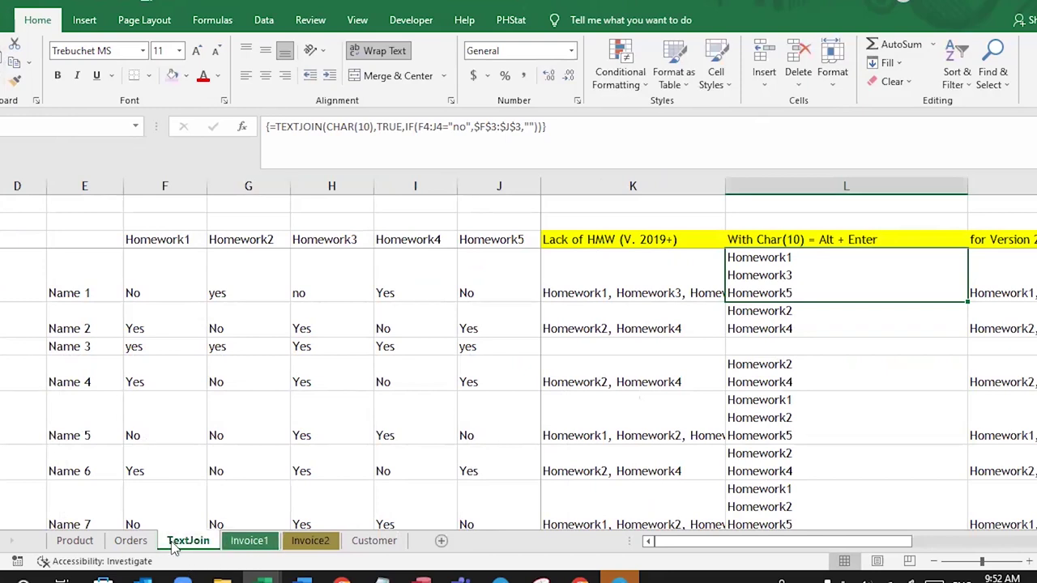
left_click(293, 322)
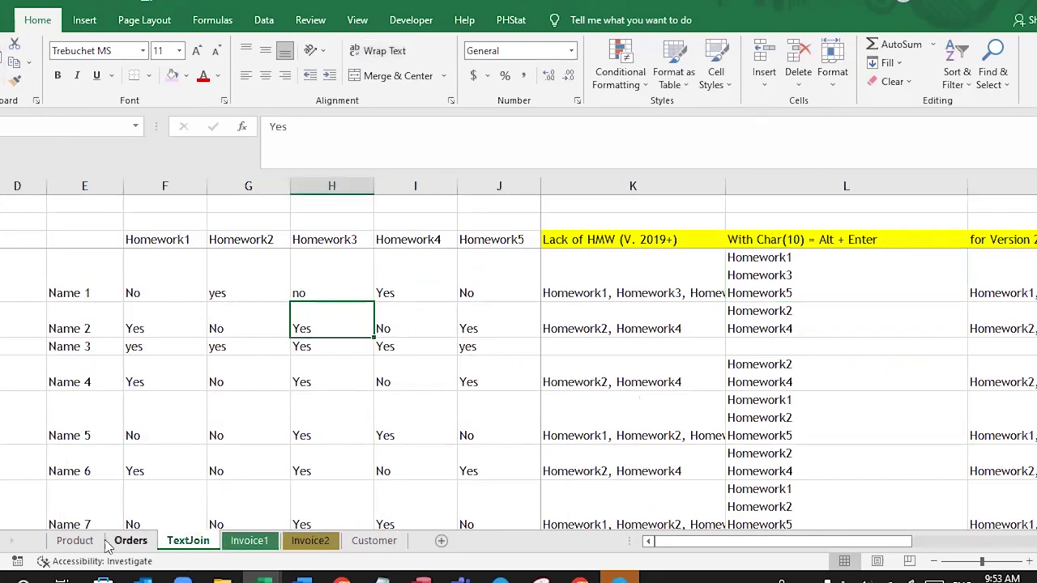
Step: Review Invoice1's address and invoice number cells, then look through the Product and Orders sheets
left_click(245, 540)
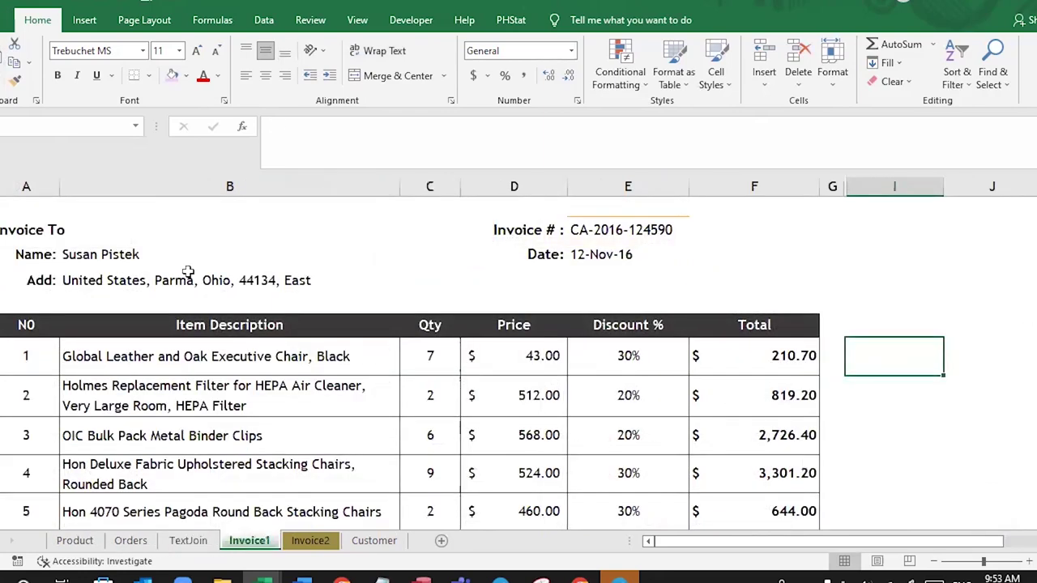
left_click(113, 275)
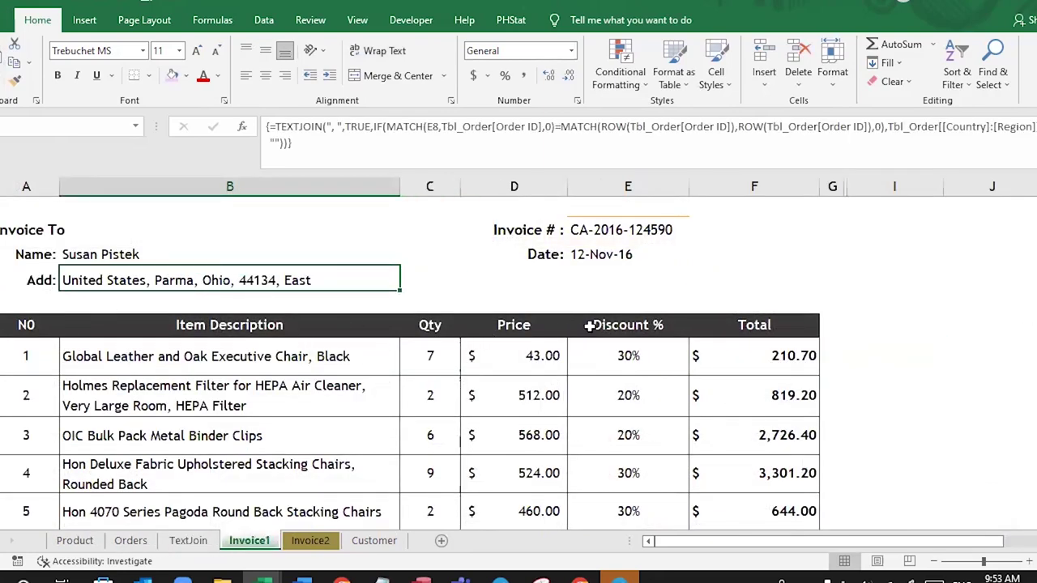
scroll(589, 325, "up", 1)
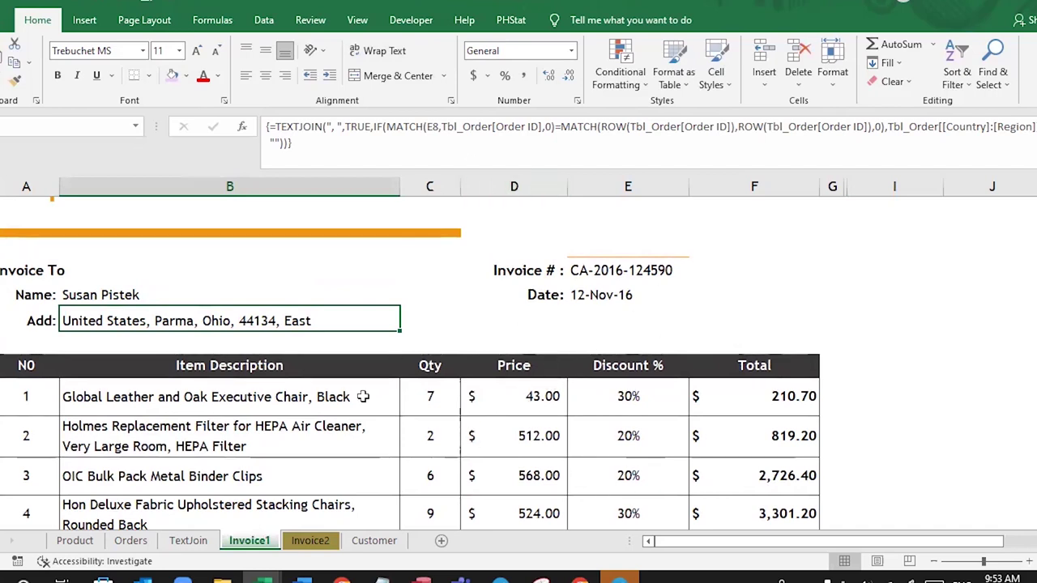
left_click(625, 268)
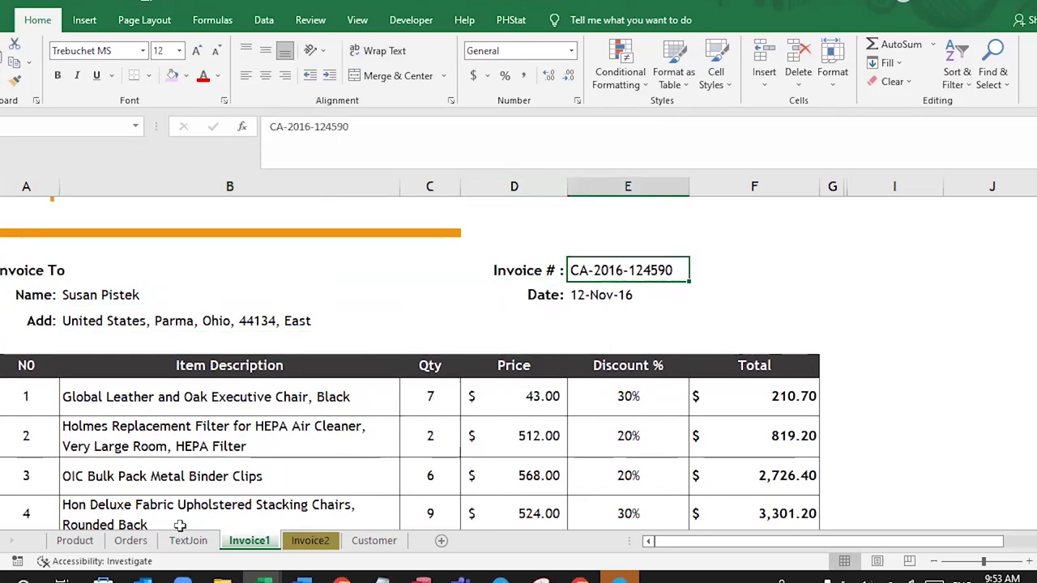
left_click(76, 540)
scroll(173, 357, "up", 2)
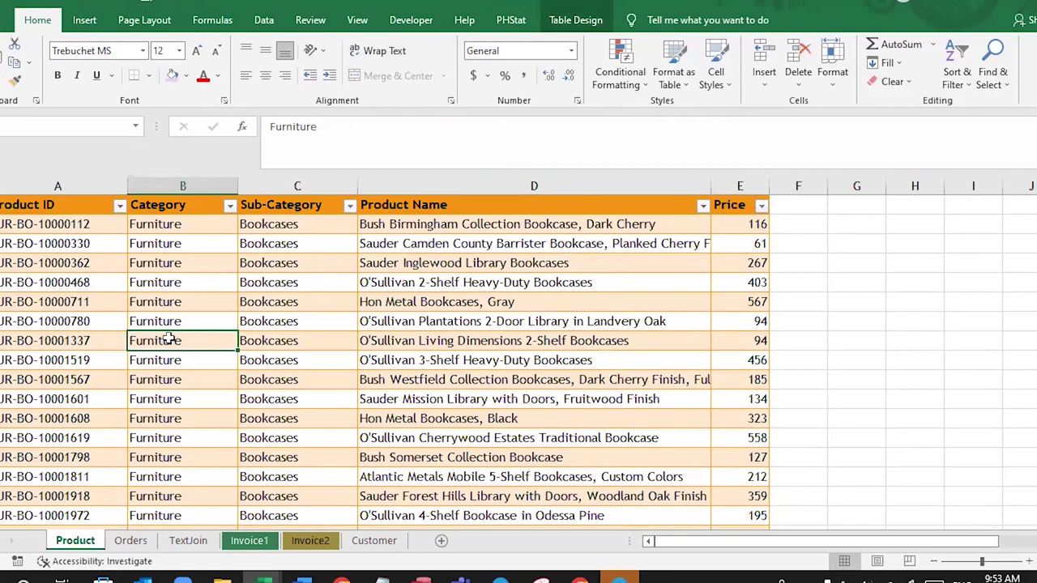
left_click(130, 541)
Step: Scroll to the purple six-row order in rows 1062–1067 and inspect its line IDs
scroll(143, 303, "up", 7)
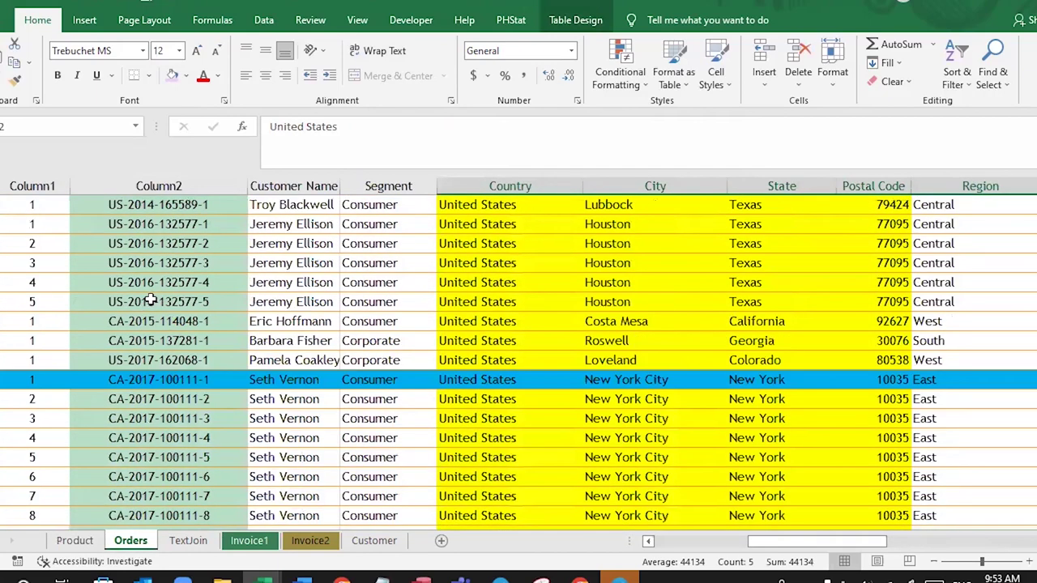
scroll(150, 300, "up", 5)
scroll(298, 398, "up", 5)
scroll(298, 398, "up", 5)
scroll(298, 398, "up", 5)
scroll(298, 398, "up", 5)
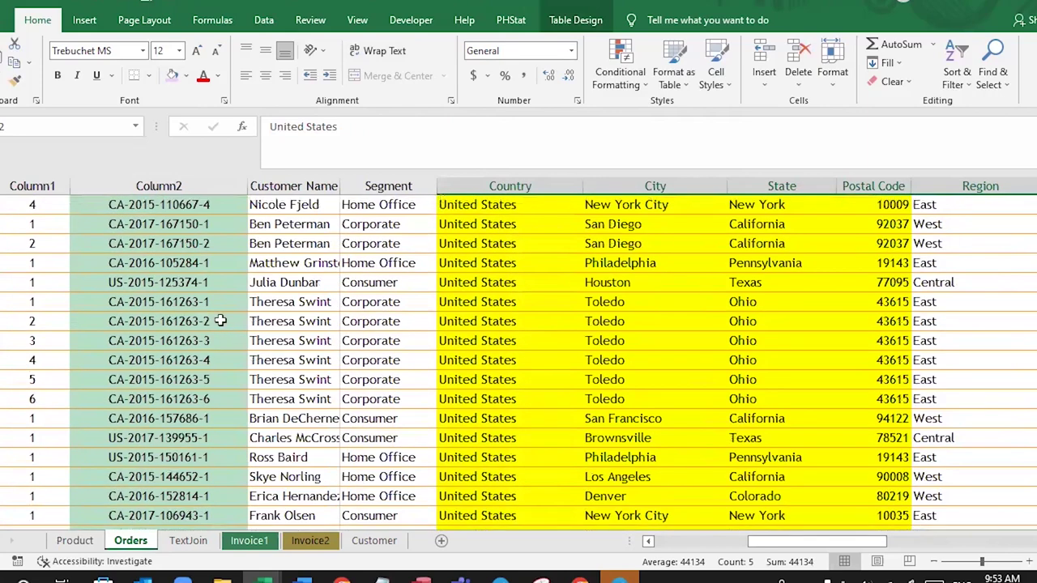
left_click_drag(217, 304, 218, 399)
left_click_drag(2, 302, 2, 398)
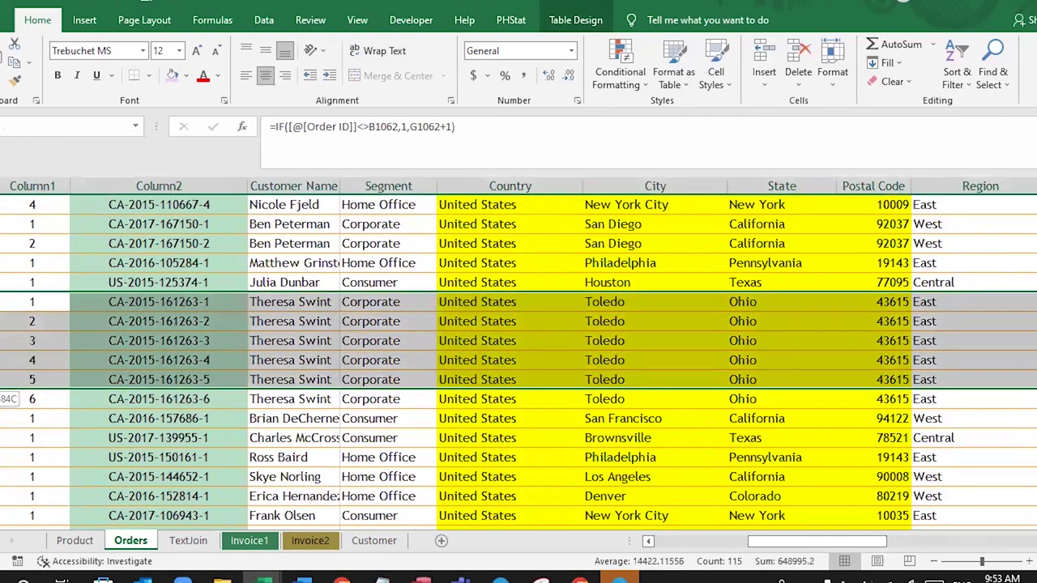
left_click(206, 358)
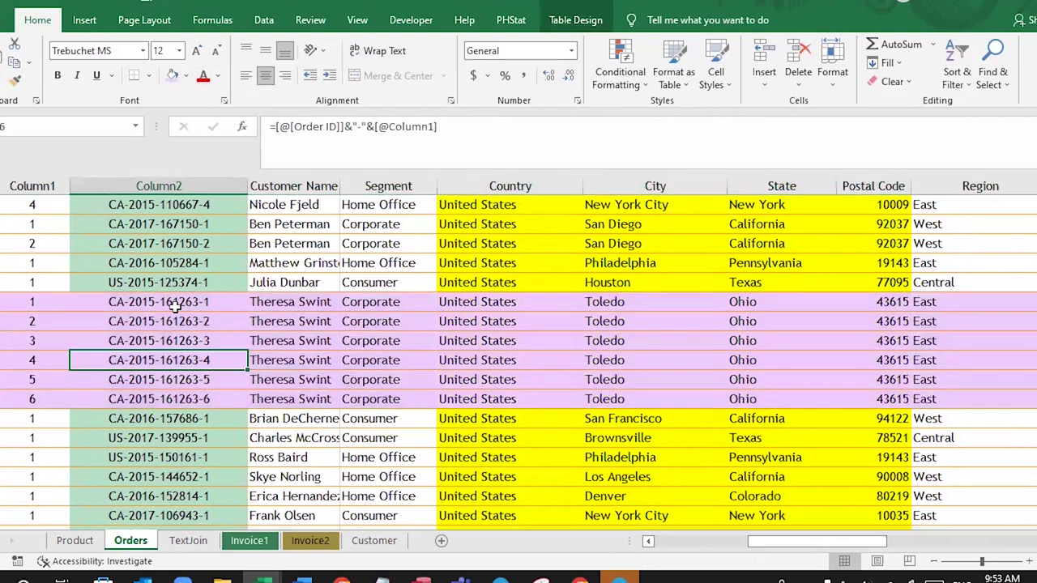
Step: Copy the Order ID from row 1062 of that order
left_click(136, 301)
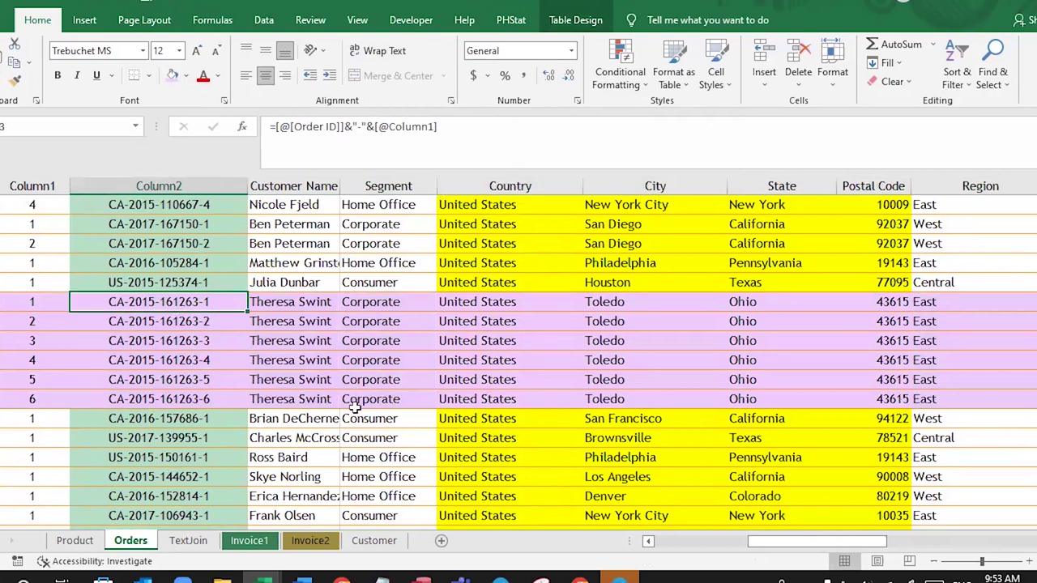
left_click_drag(738, 548, 660, 549)
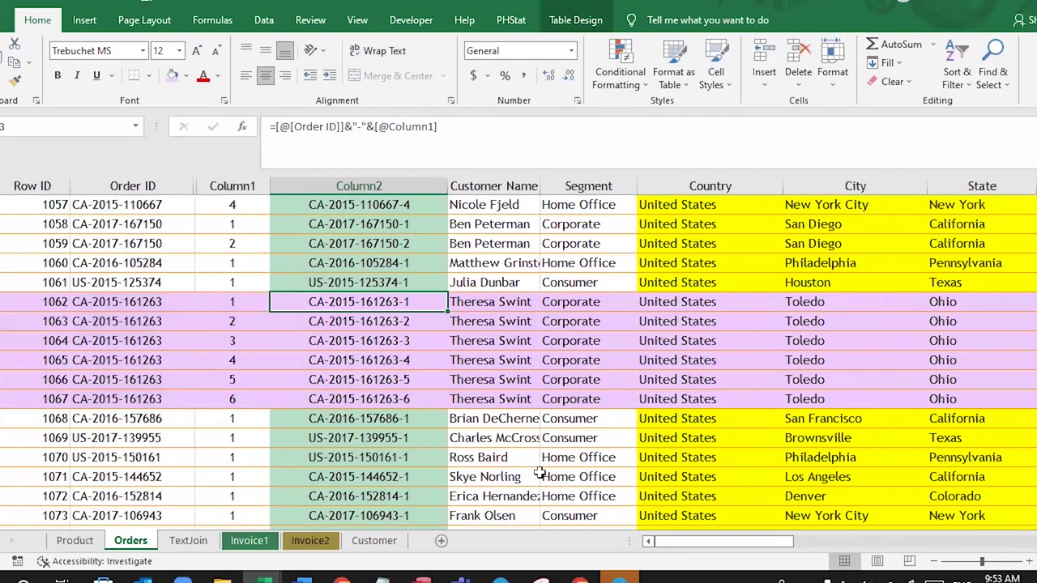
left_click(134, 302)
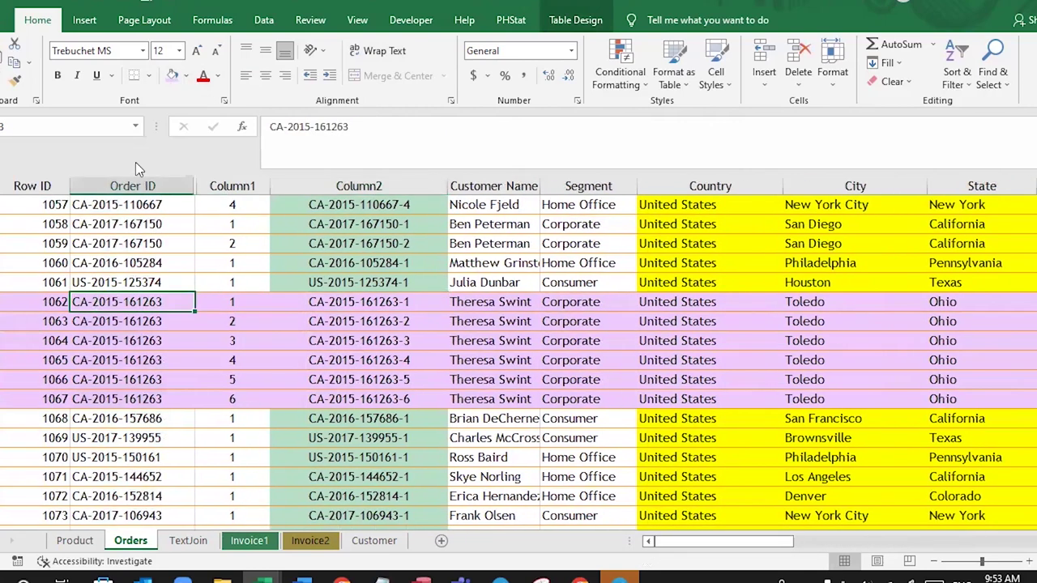
left_click(15, 63)
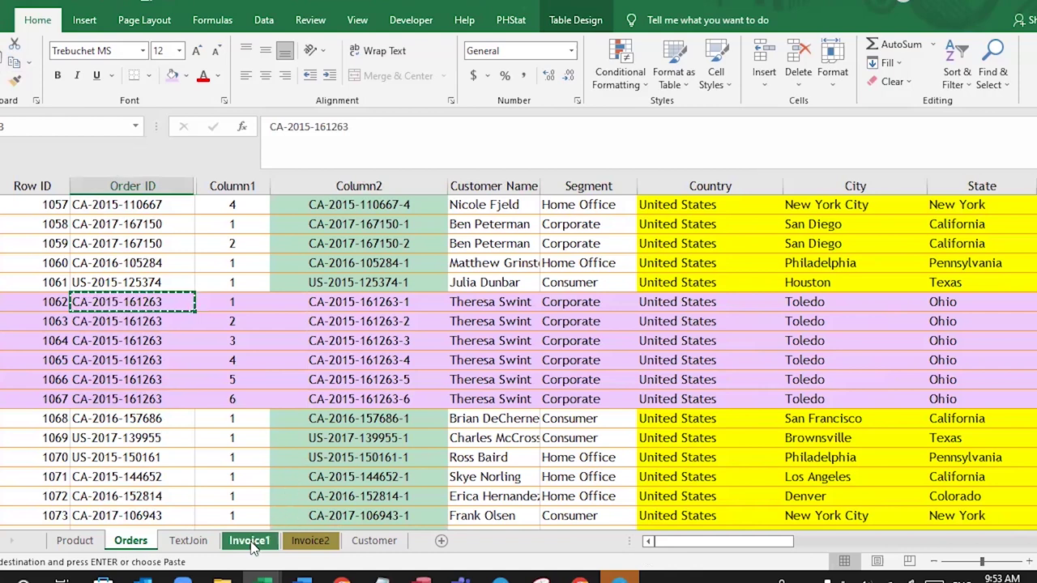
left_click(255, 541)
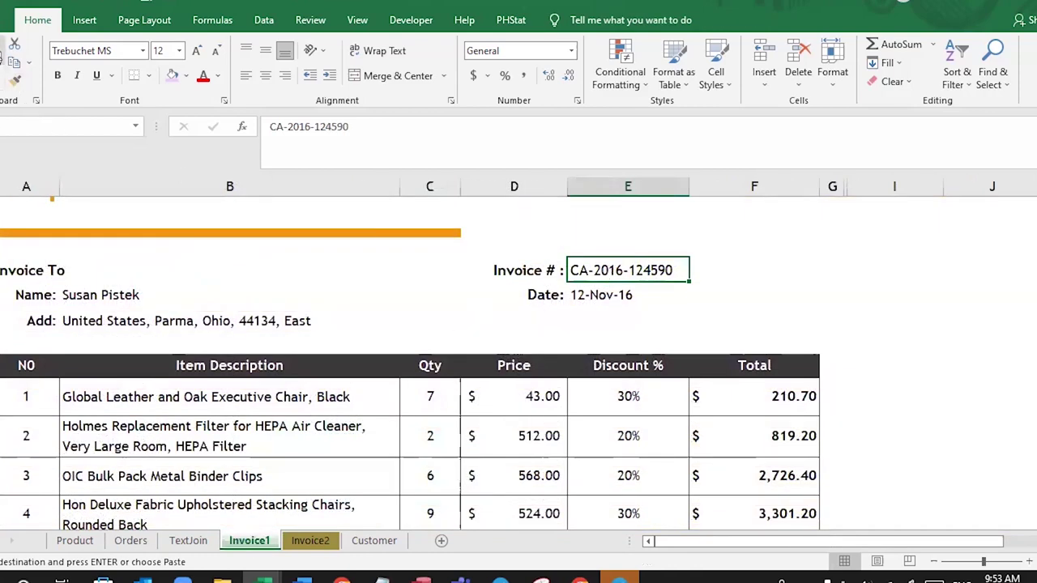
Step: Paste the order ID as Invoice1's invoice number and check the updated address formula
left_click(8, 65)
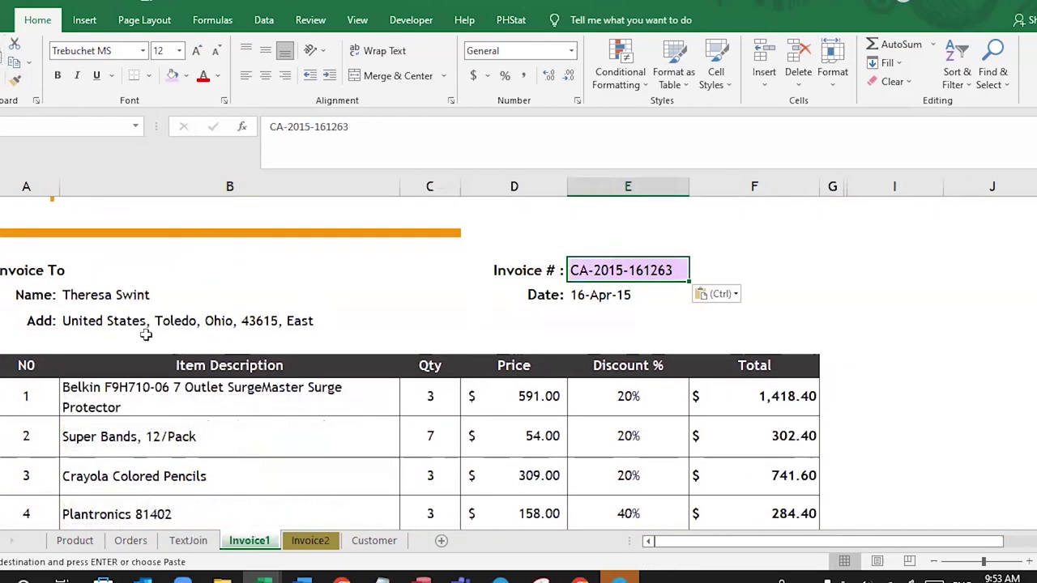
left_click(96, 324)
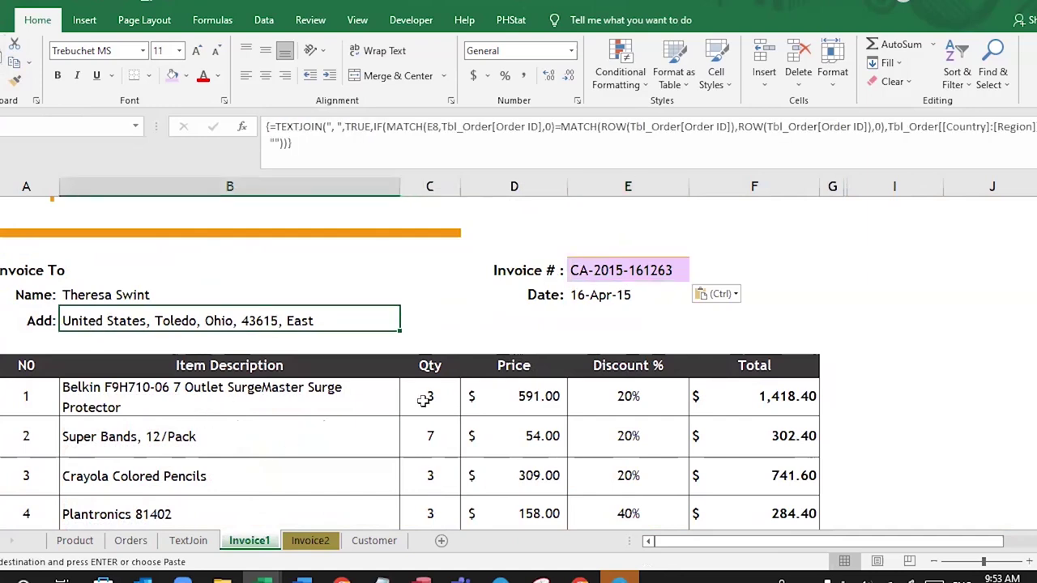
scroll(424, 399, "down", 1)
left_click_drag(275, 357, 280, 454)
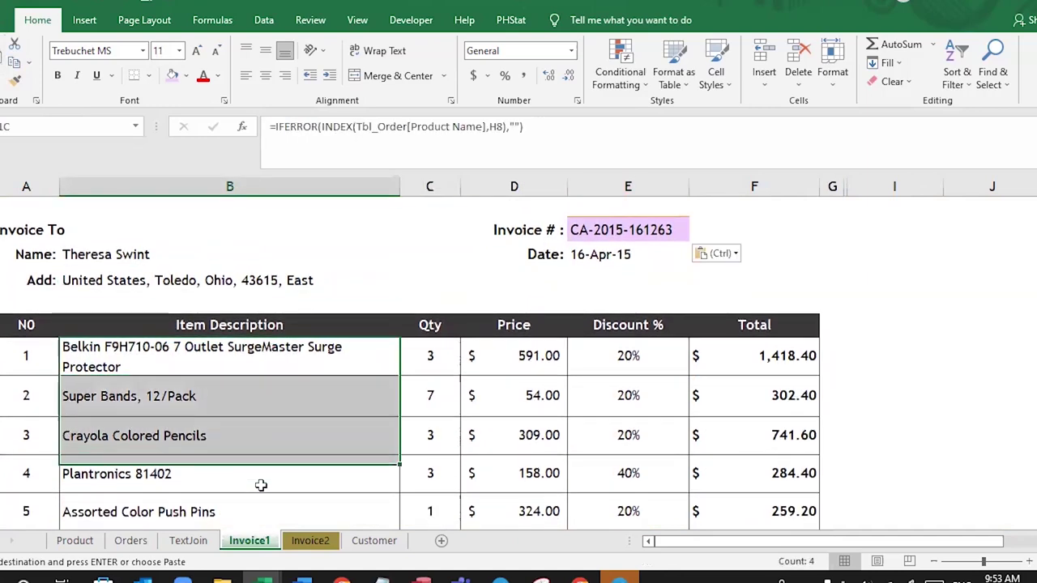
Step: Review the six updated item lines, including the fifth item's Discount formula
scroll(280, 454, "down", 1)
left_click(120, 423)
key("Up")
left_click_drag(249, 239, 242, 413)
left_click(669, 361)
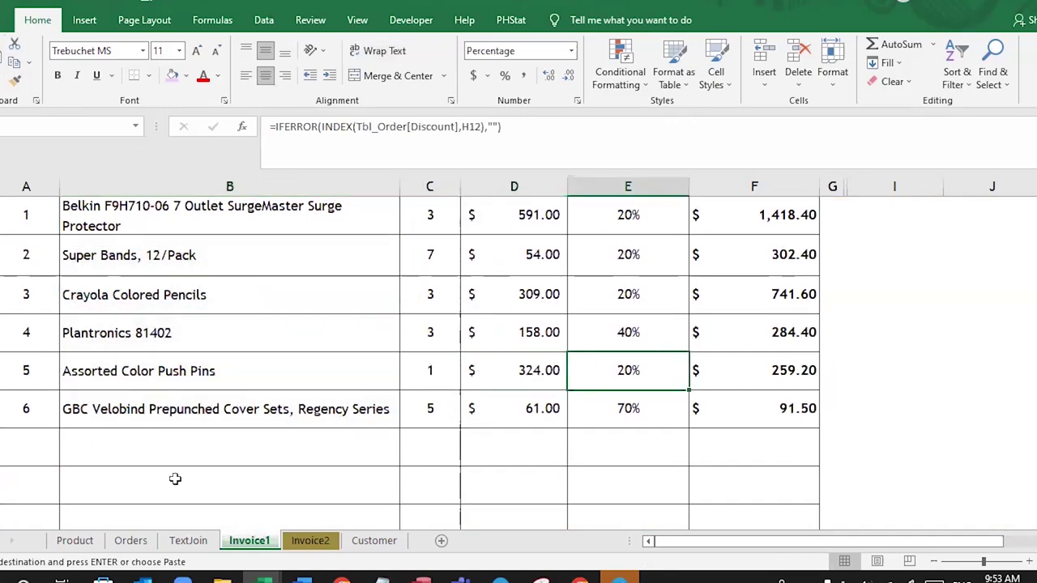
left_click(130, 540)
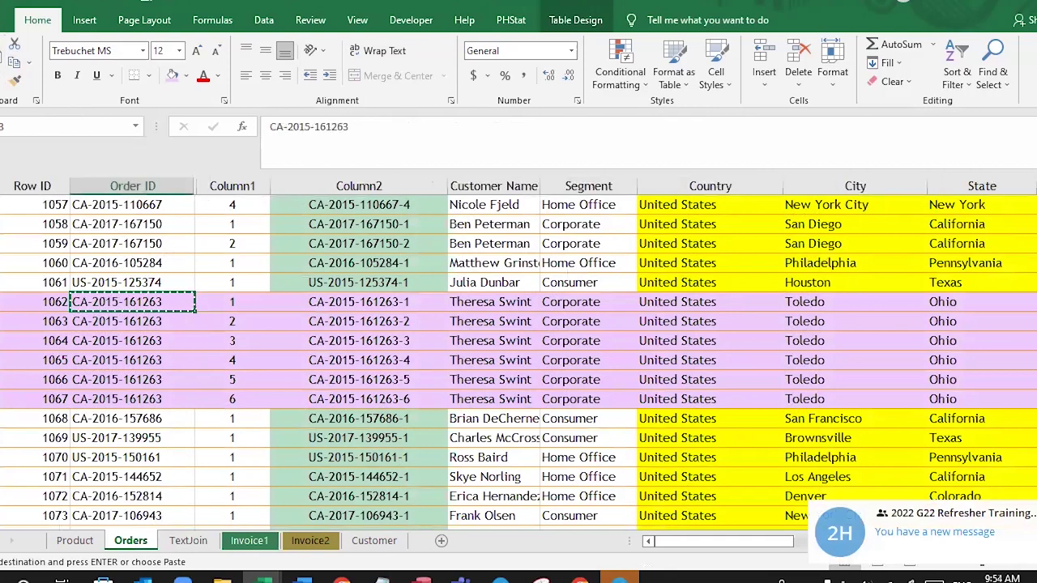
Step: Select the order's six rows and its Country-to-Region values in row 1062 to compare
left_click_drag(2, 301, 3, 392)
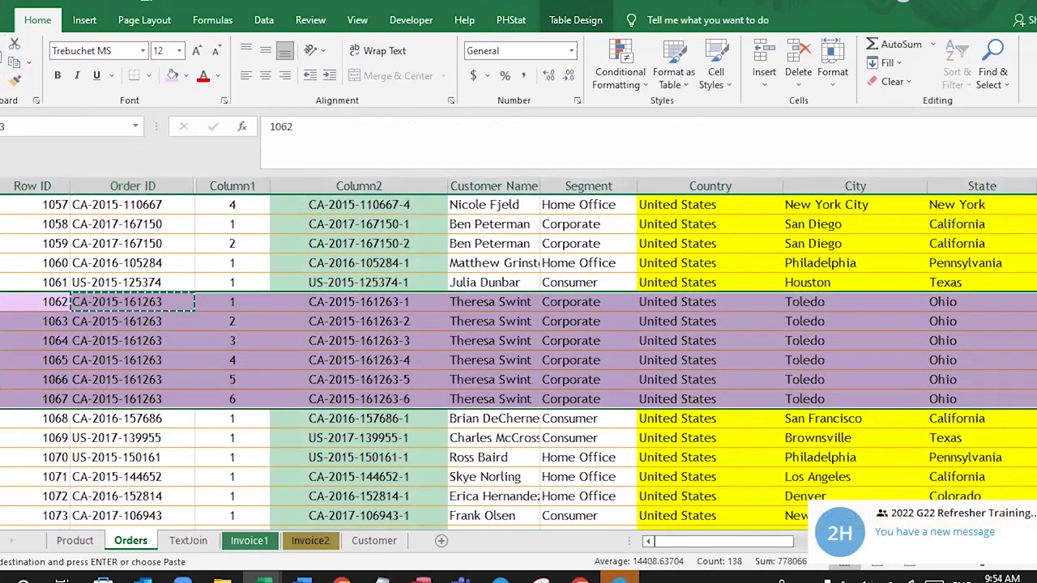
mouse_move(680, 301)
left_mouse_down()
mouse_move(1035, 298)
mouse_move(861, 305)
left_mouse_up()
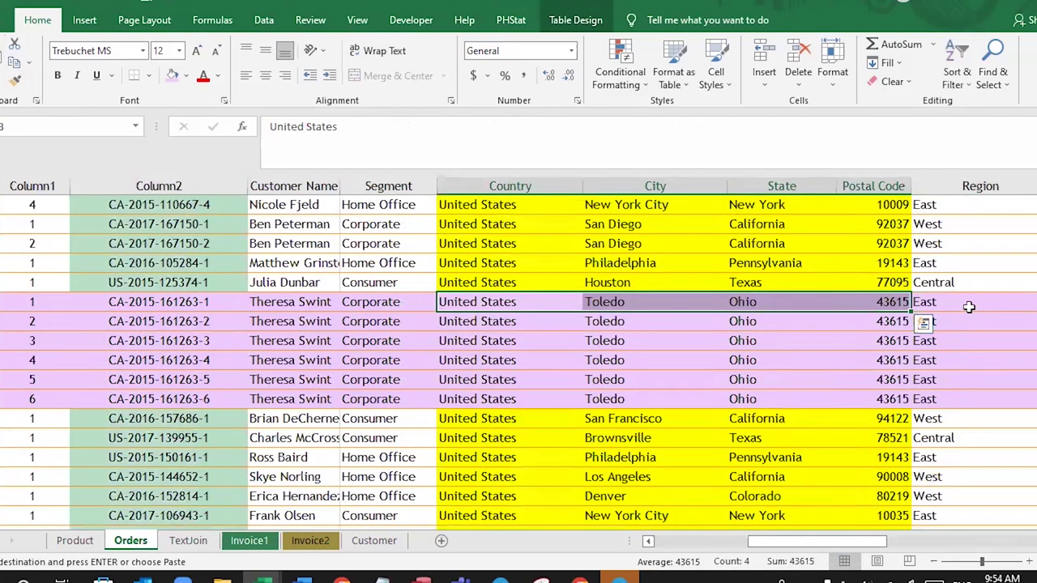
left_click_drag(967, 303, 503, 307)
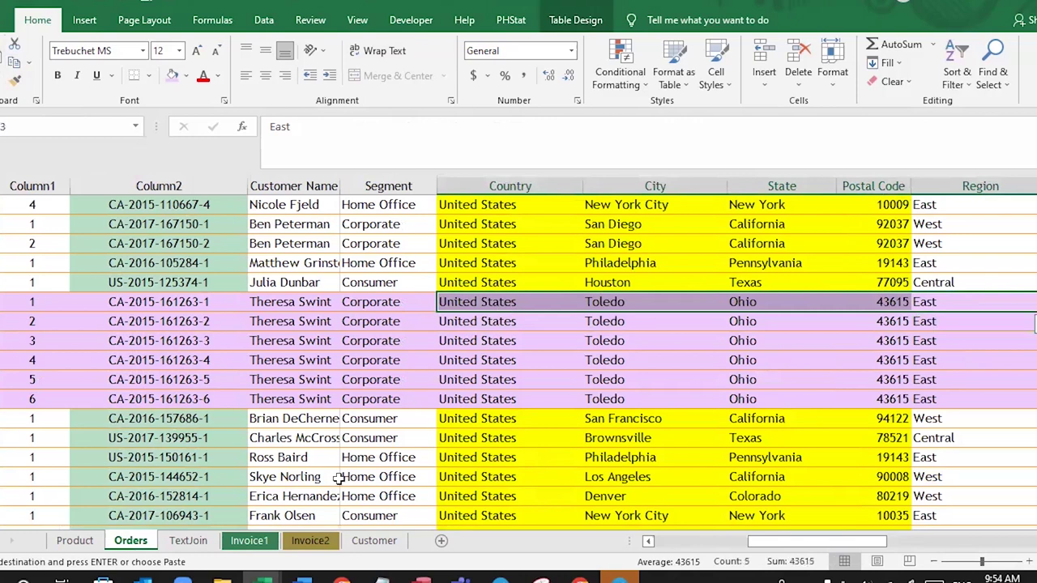
left_click(249, 540)
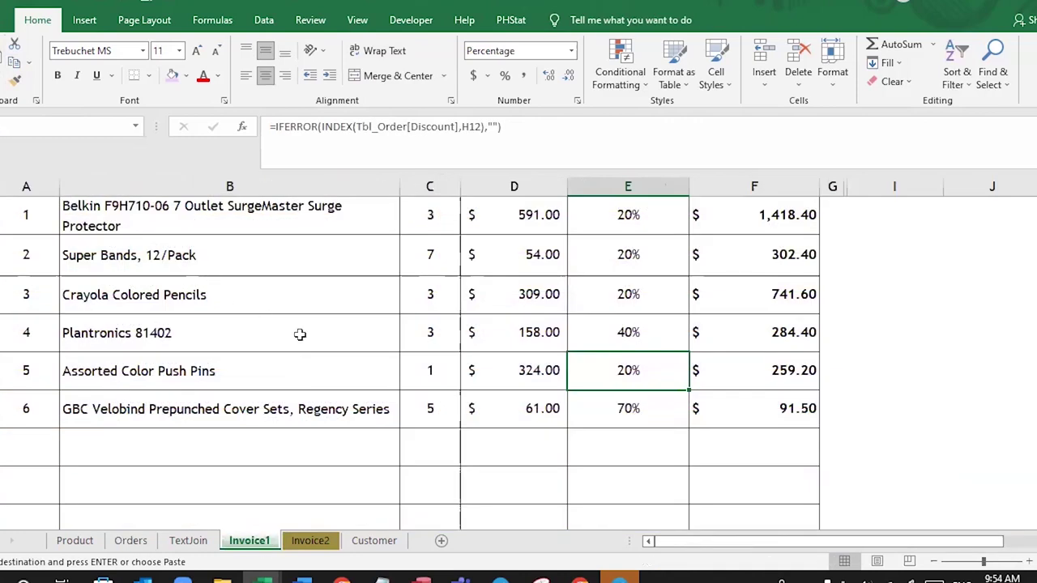
Step: Apply the pink fill to the merged address cell showing the Toledo, Ohio address
scroll(299, 335, "up", 2)
scroll(298, 332, "up", 1)
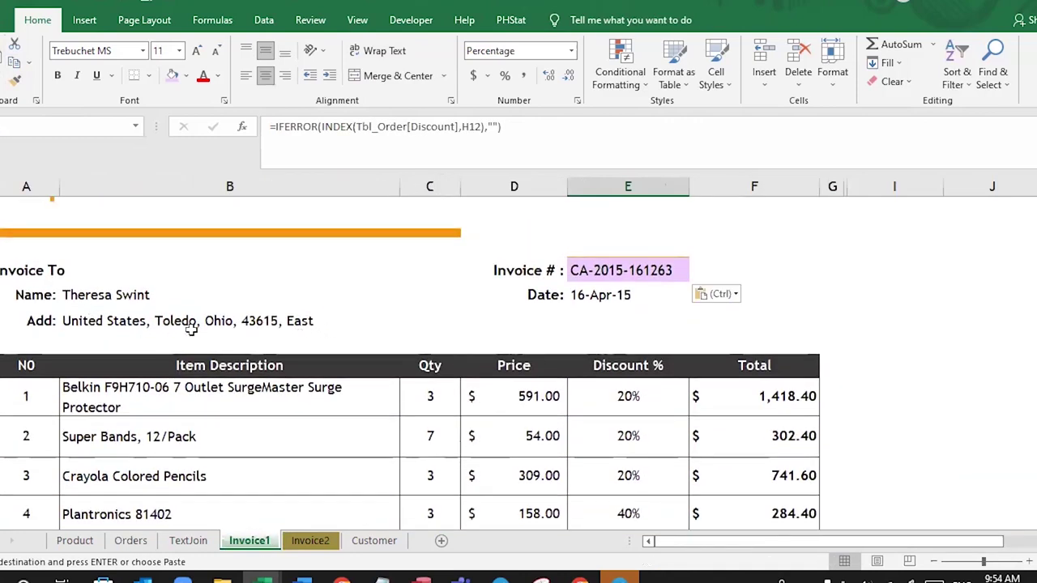
left_click(165, 321)
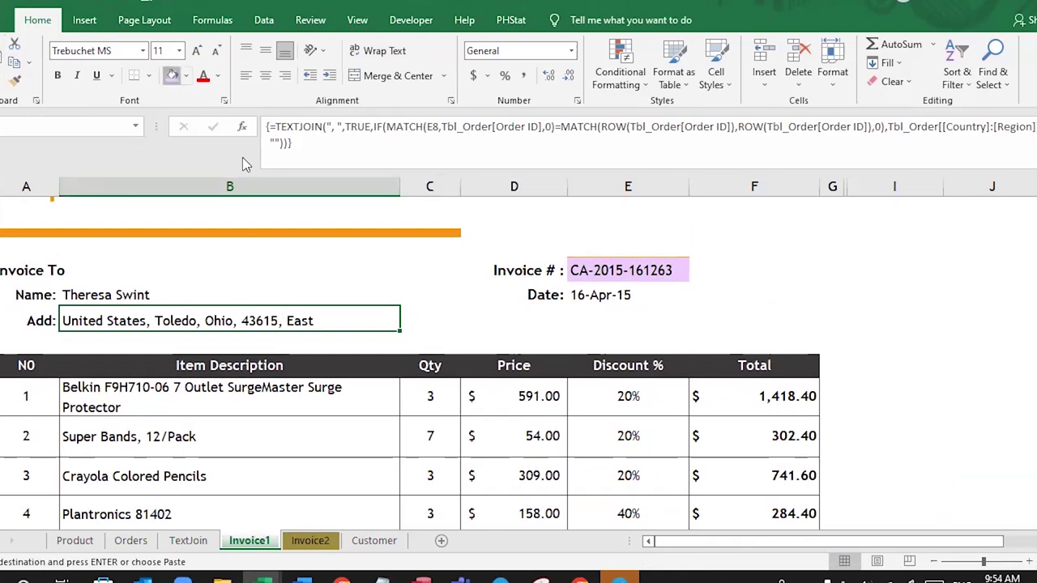
left_click(173, 74)
left_click(492, 319)
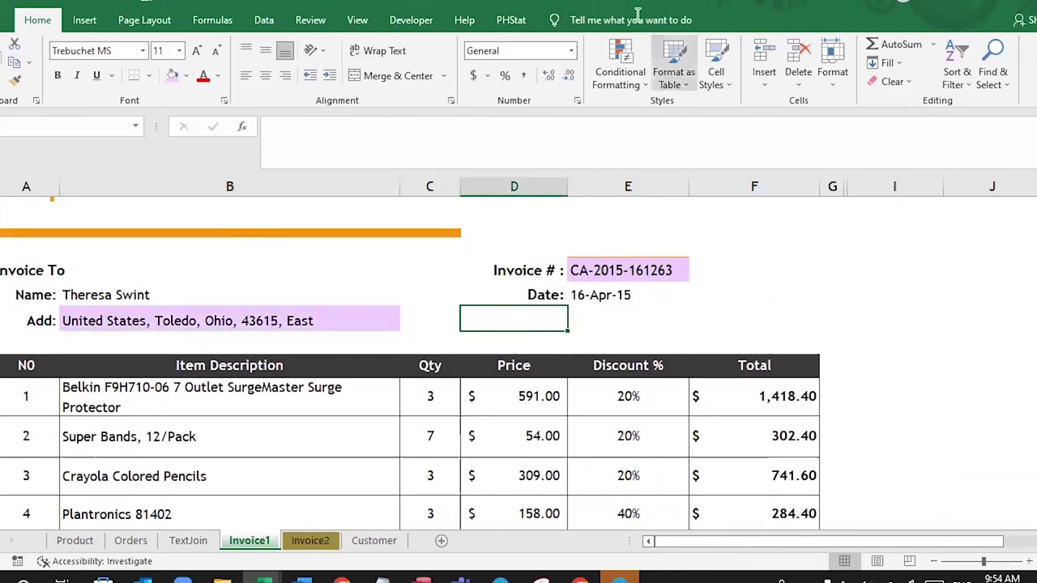